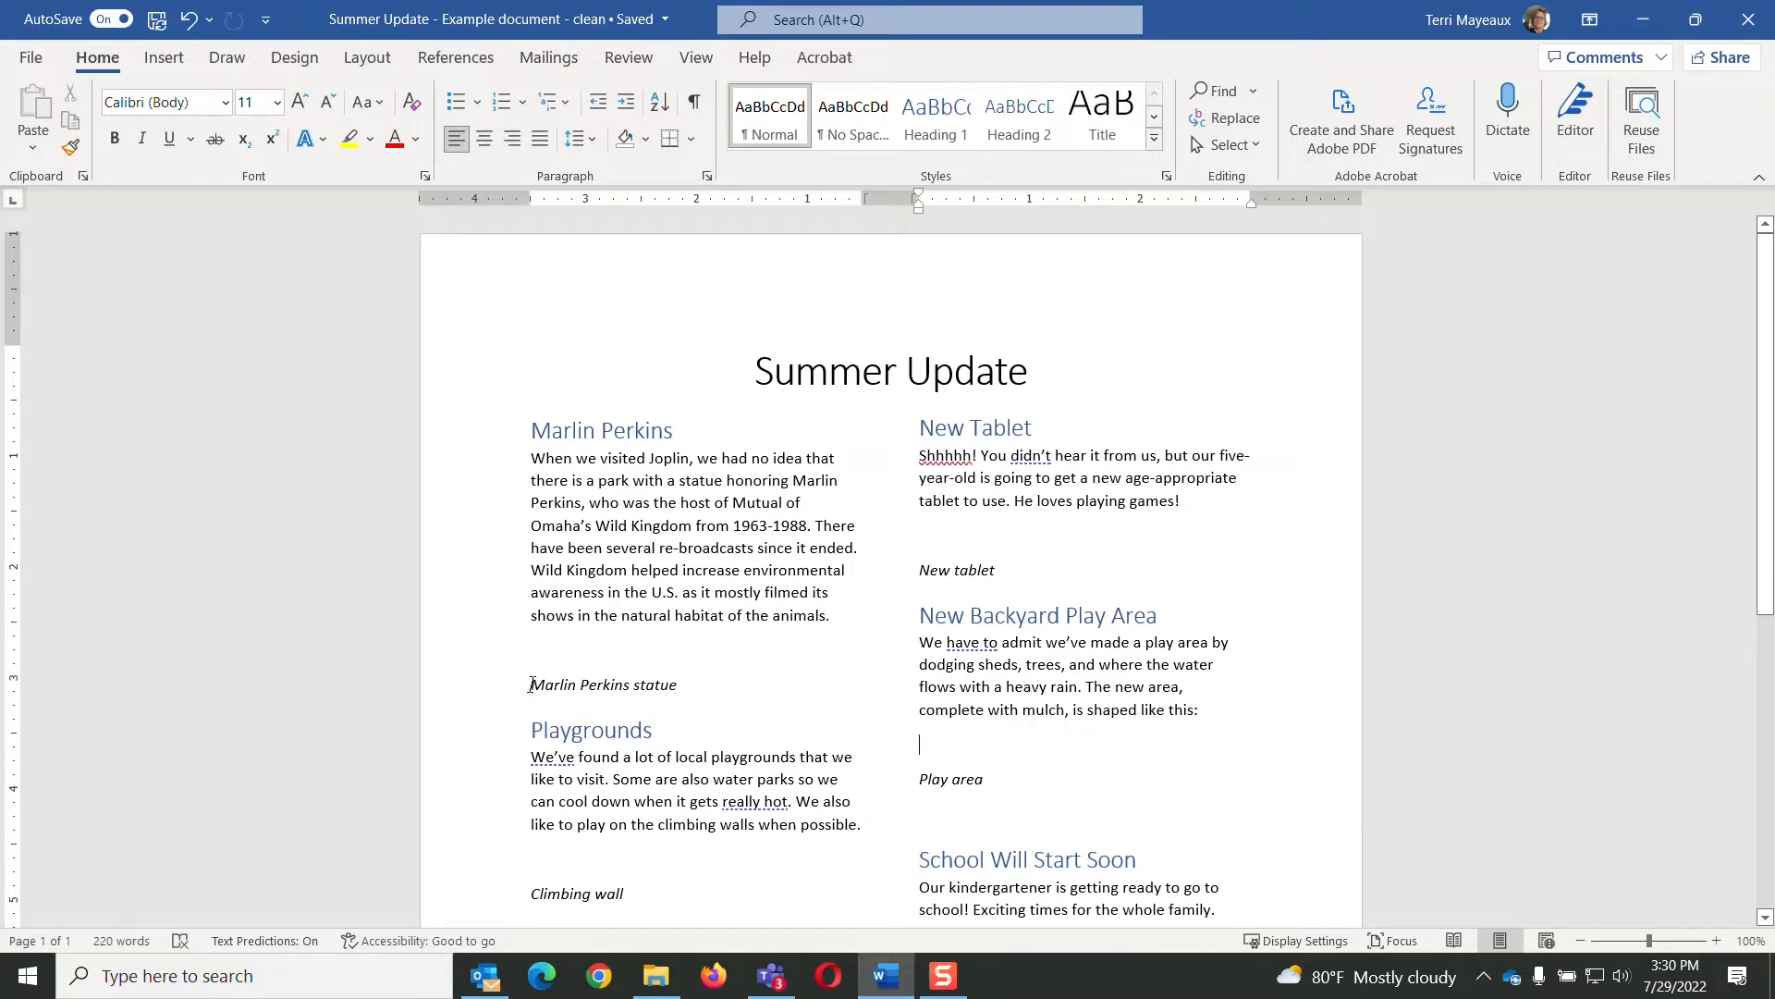
Step: Insert the Marlin Perkins picture from this device's Pictures folder on the blank line above the "Marlin Perkins statue" caption
left_click(545, 662)
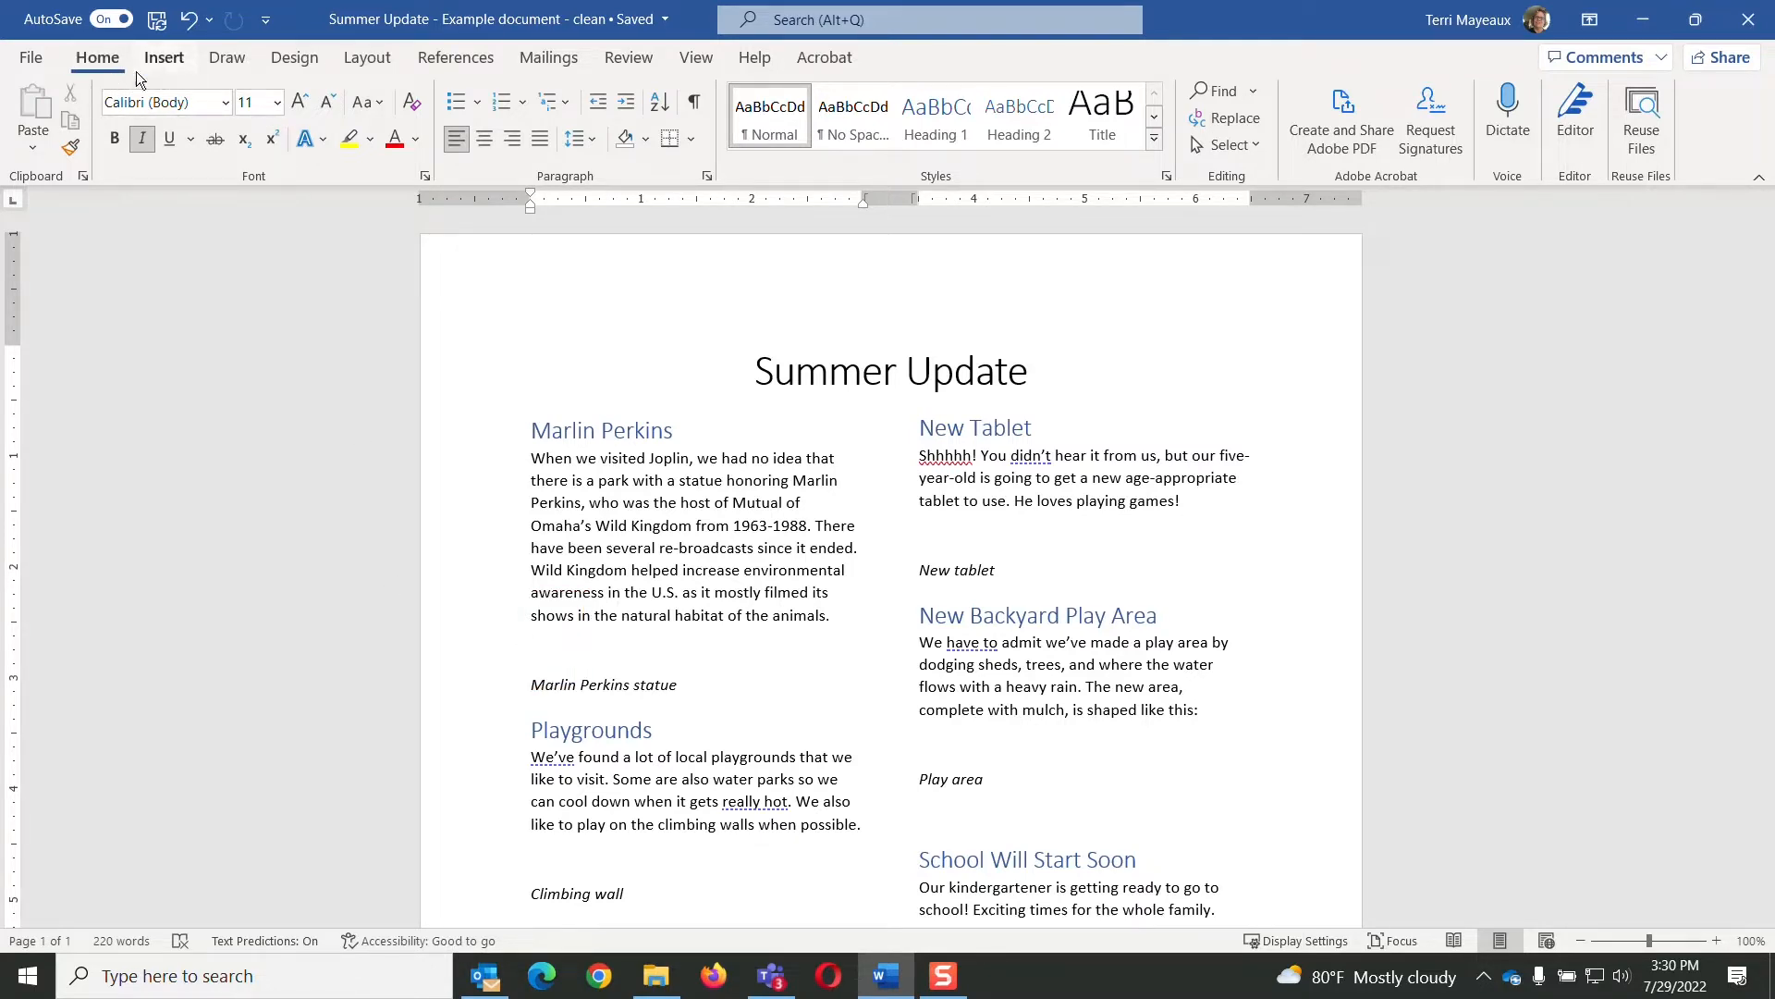
left_click(178, 57)
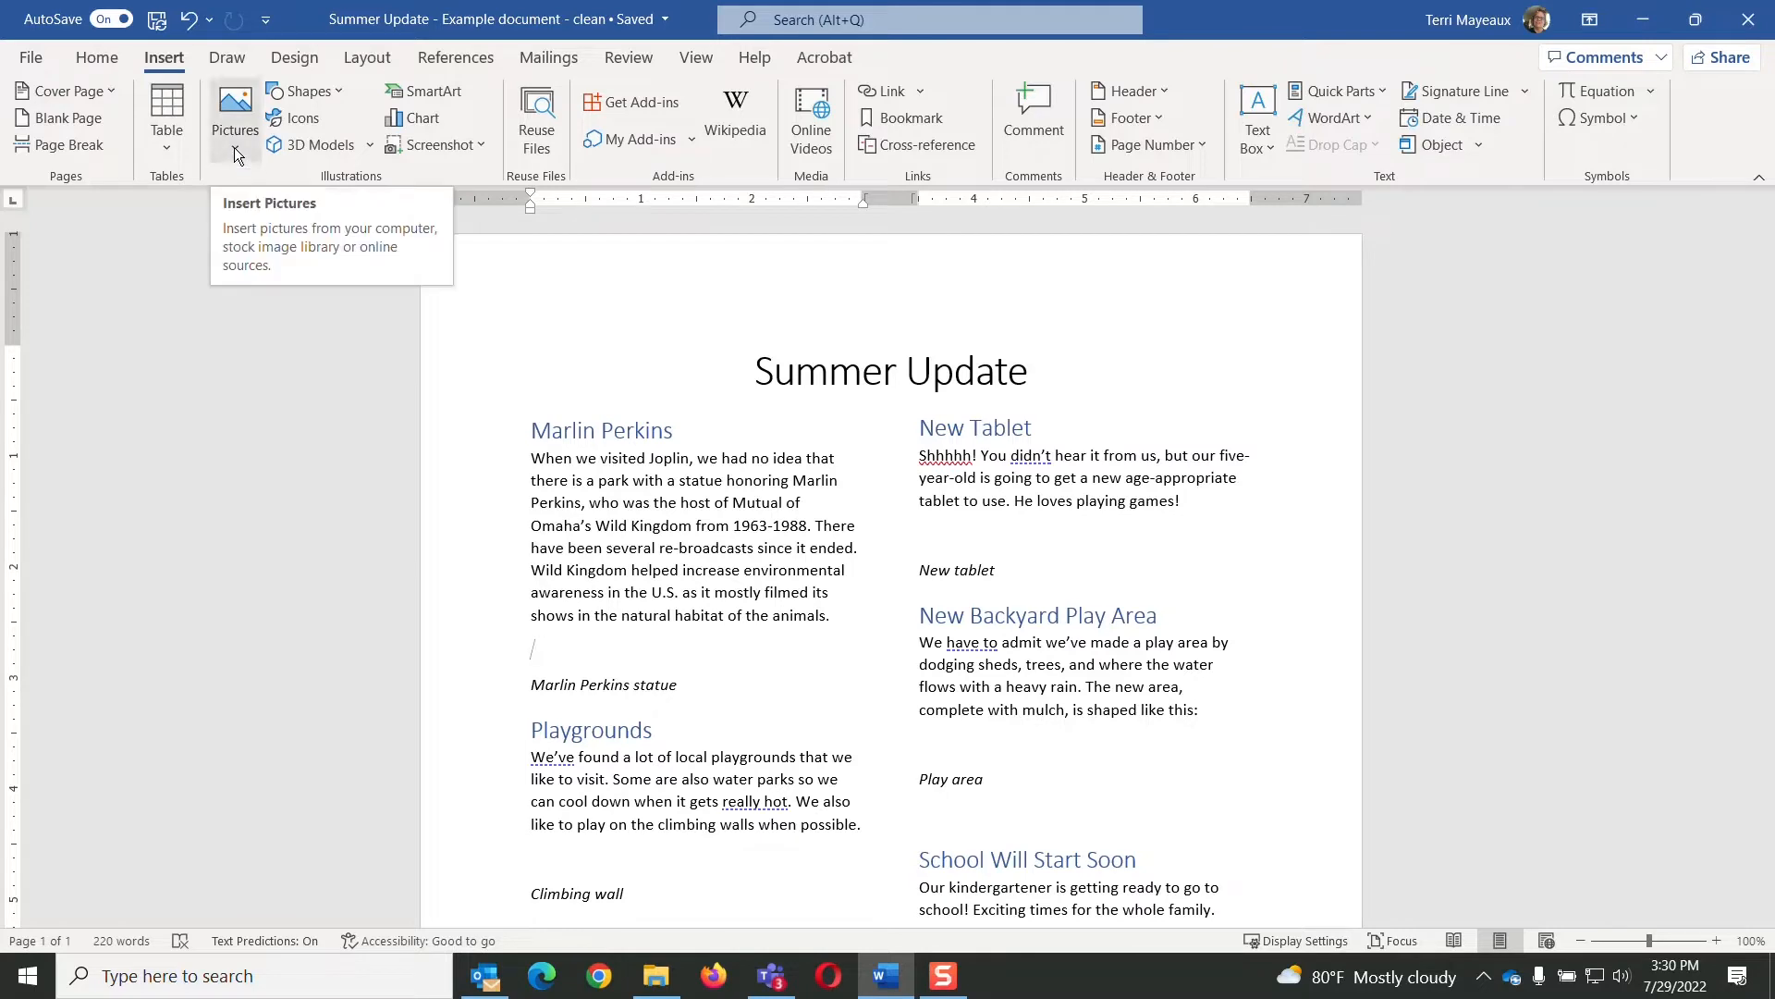
left_click(235, 148)
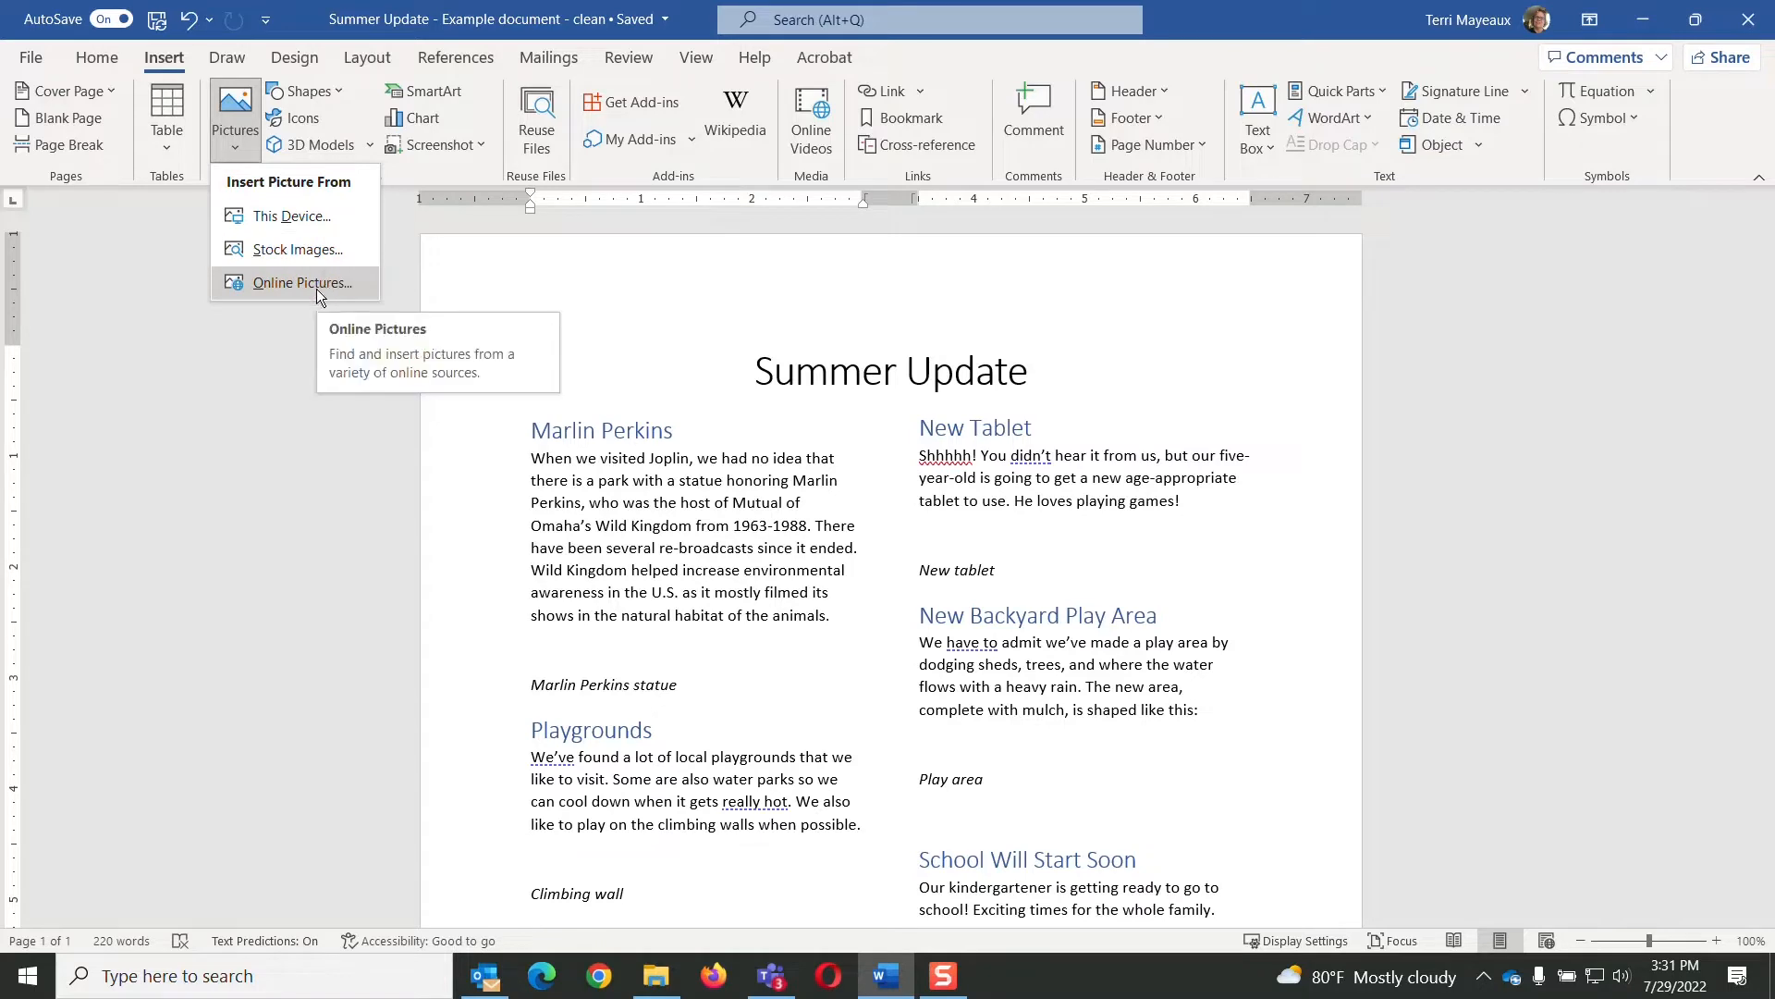
left_click(308, 219)
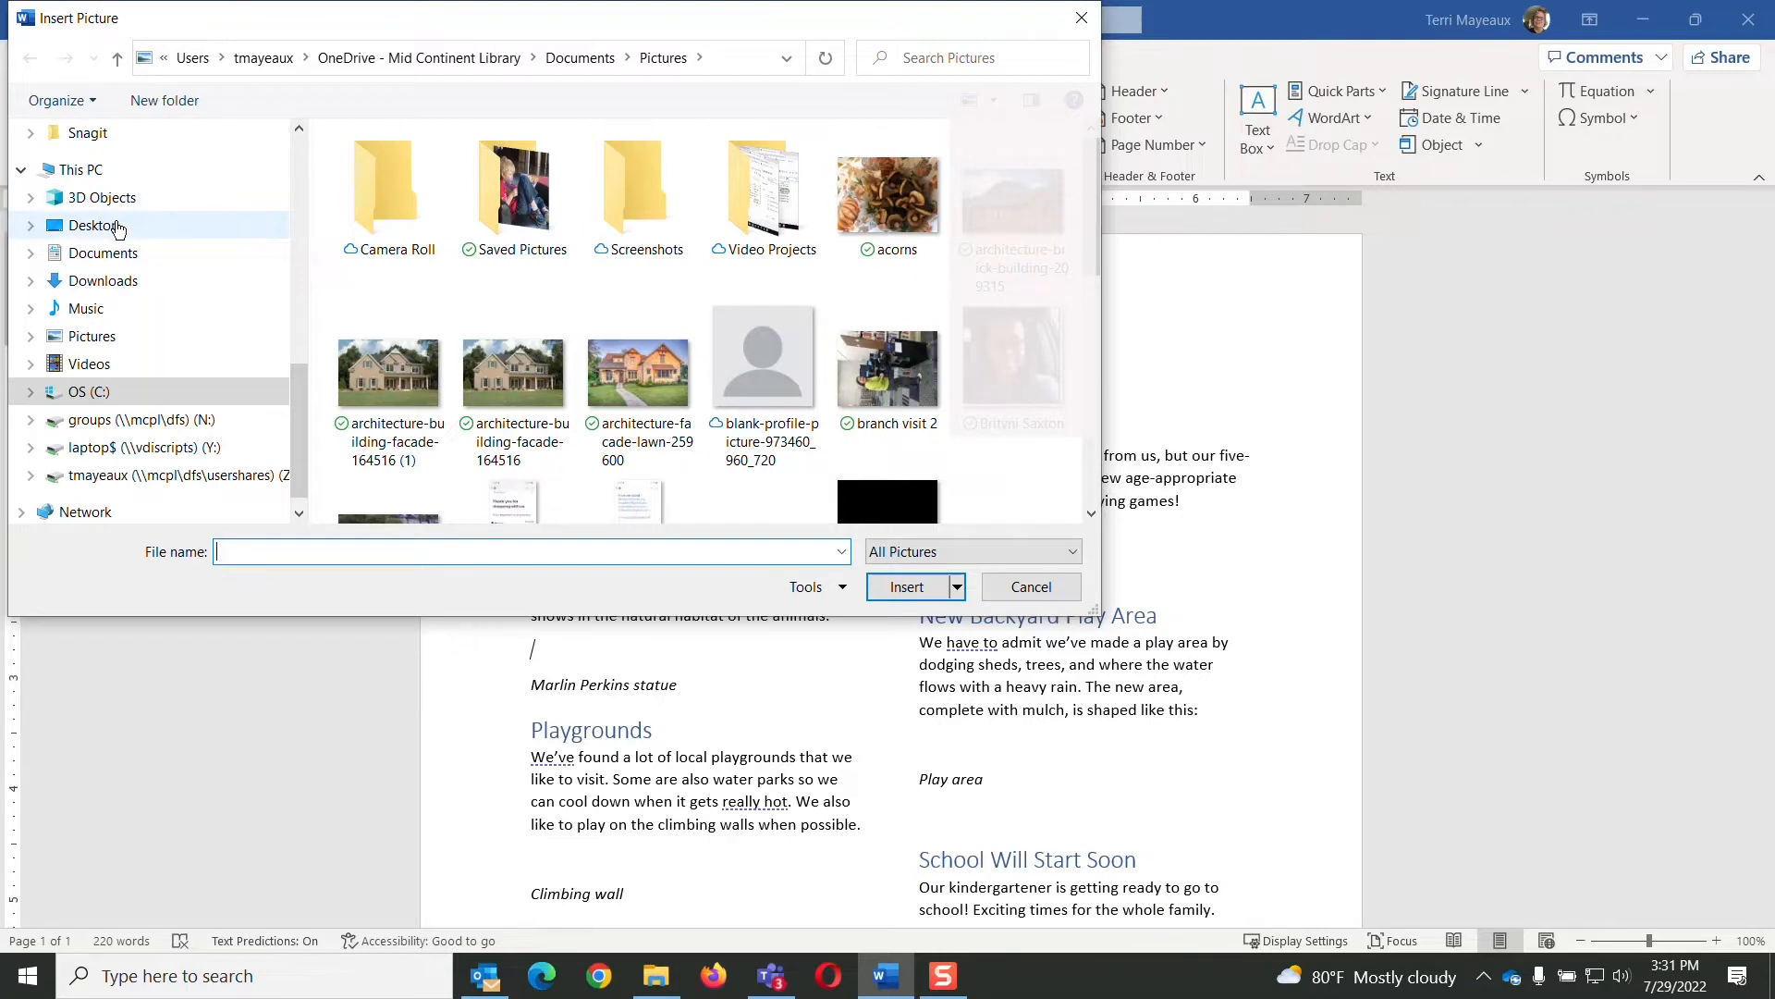
left_click(125, 336)
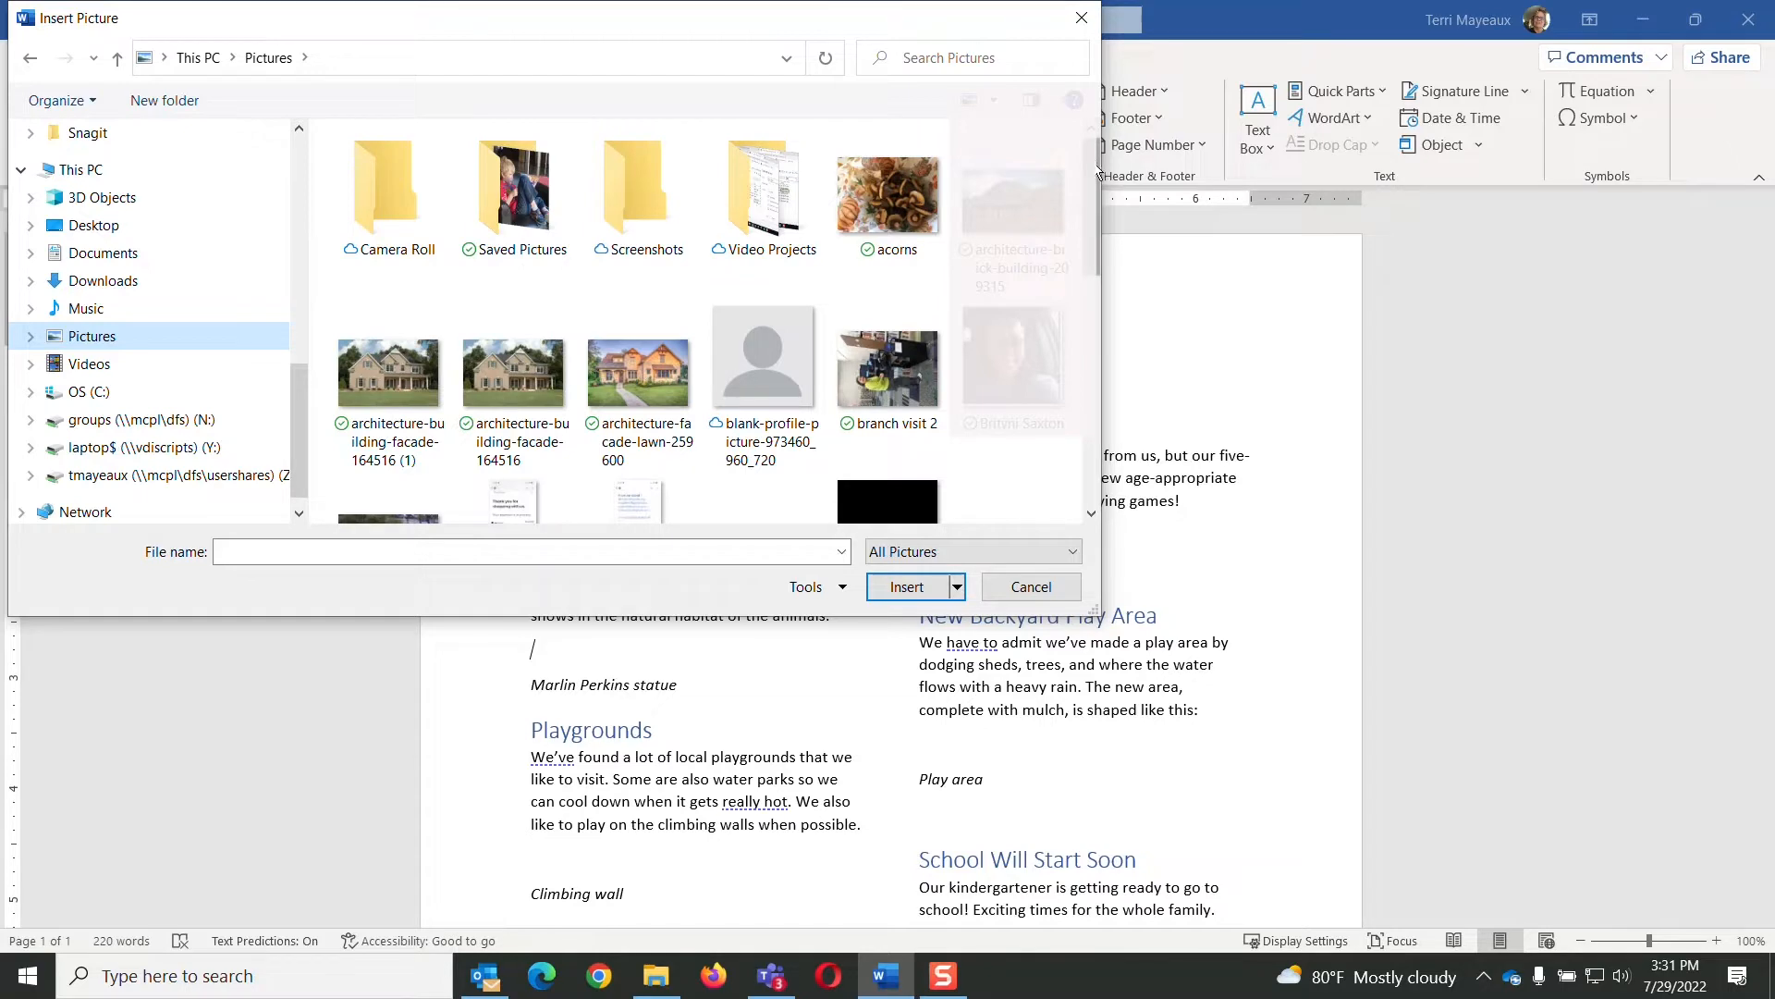
left_click_drag(1097, 162, 1097, 294)
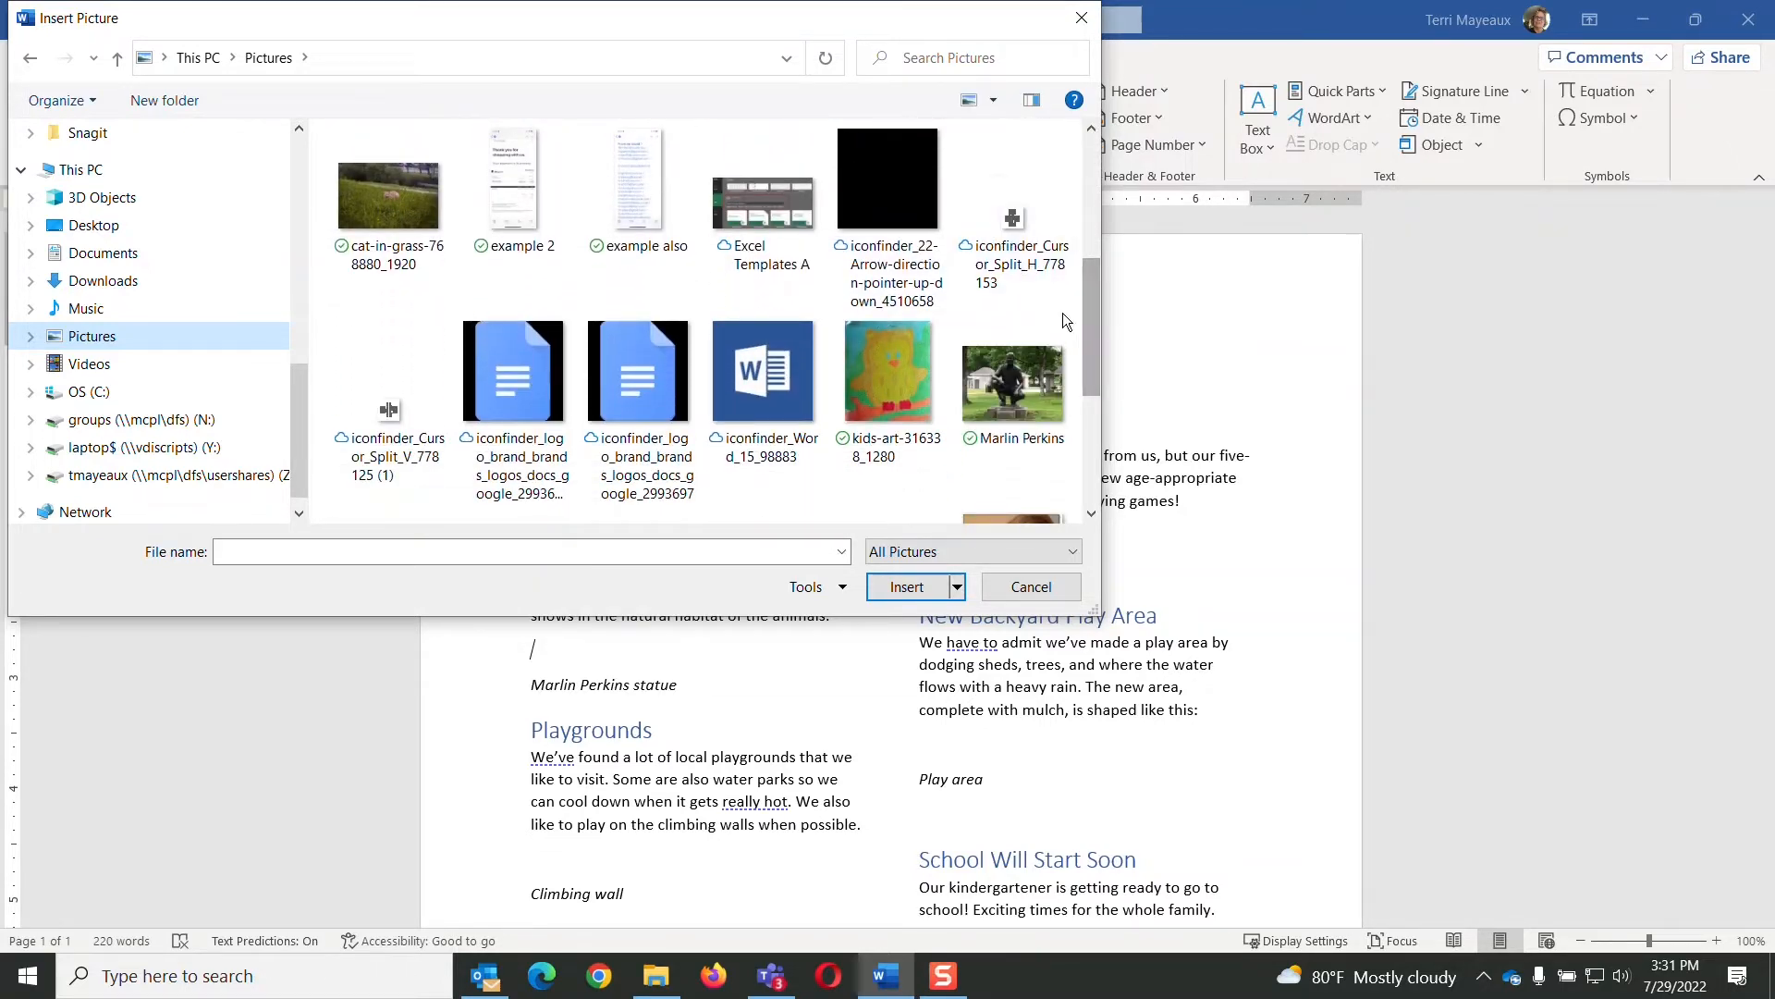
left_click(1032, 384)
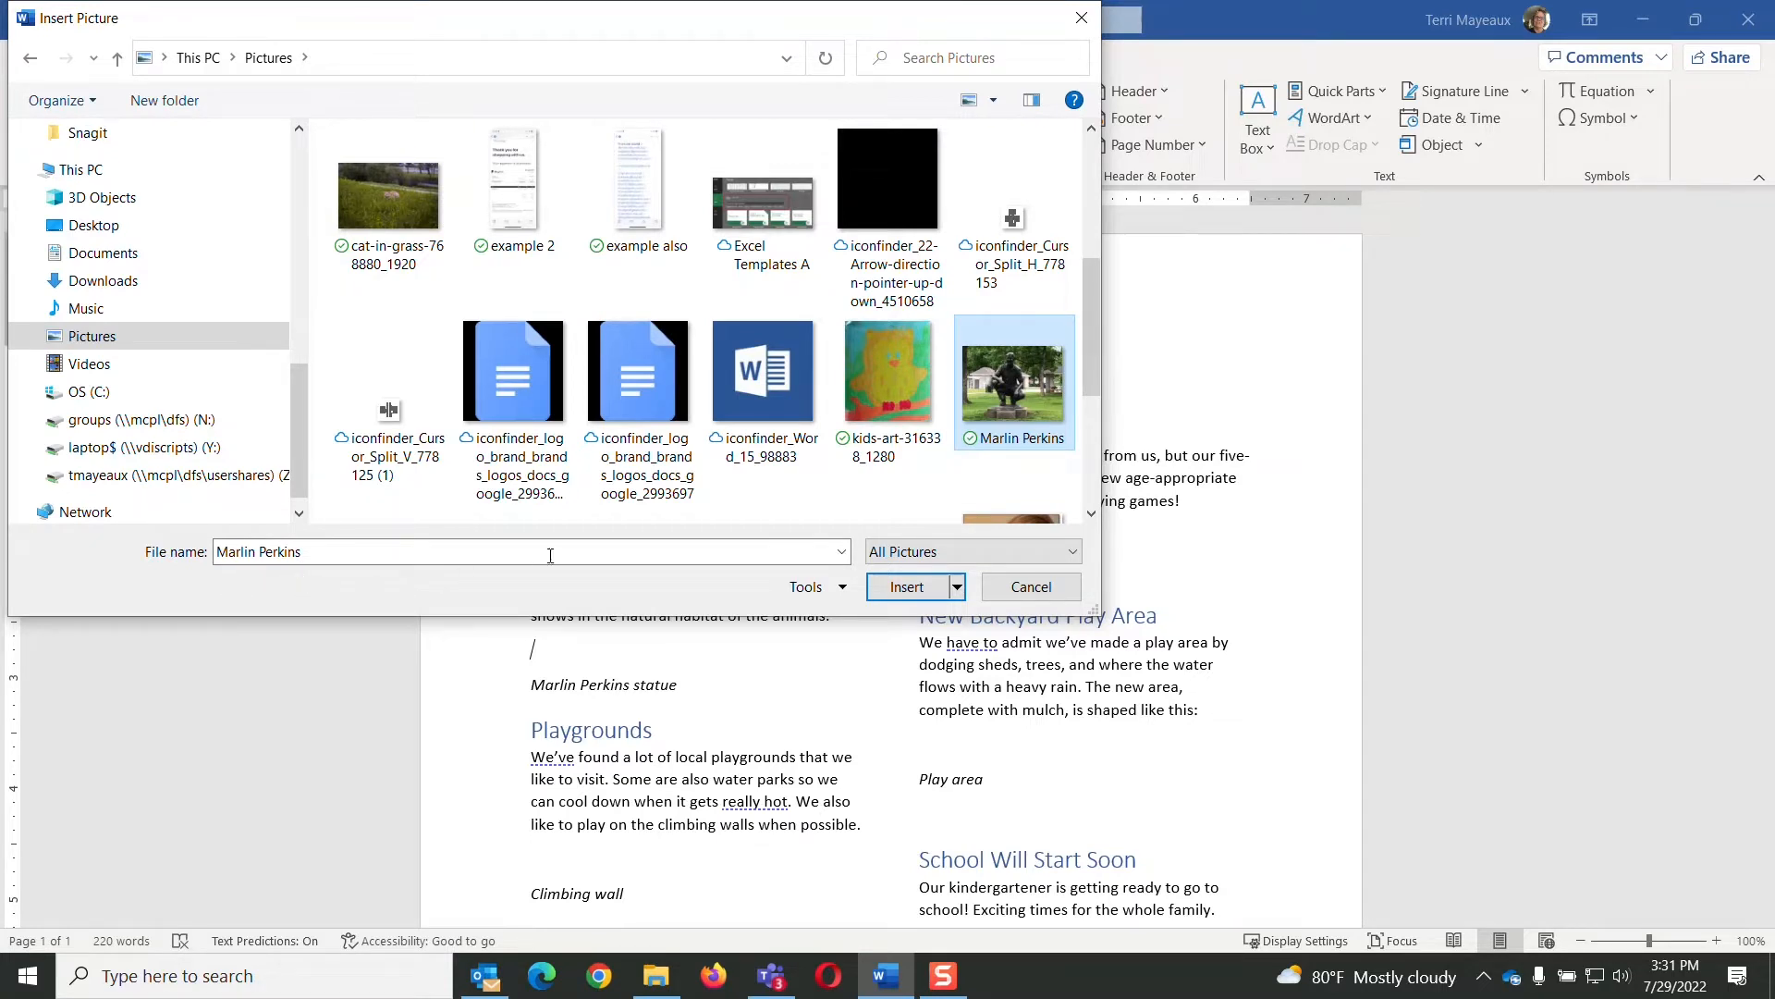
left_click(917, 592)
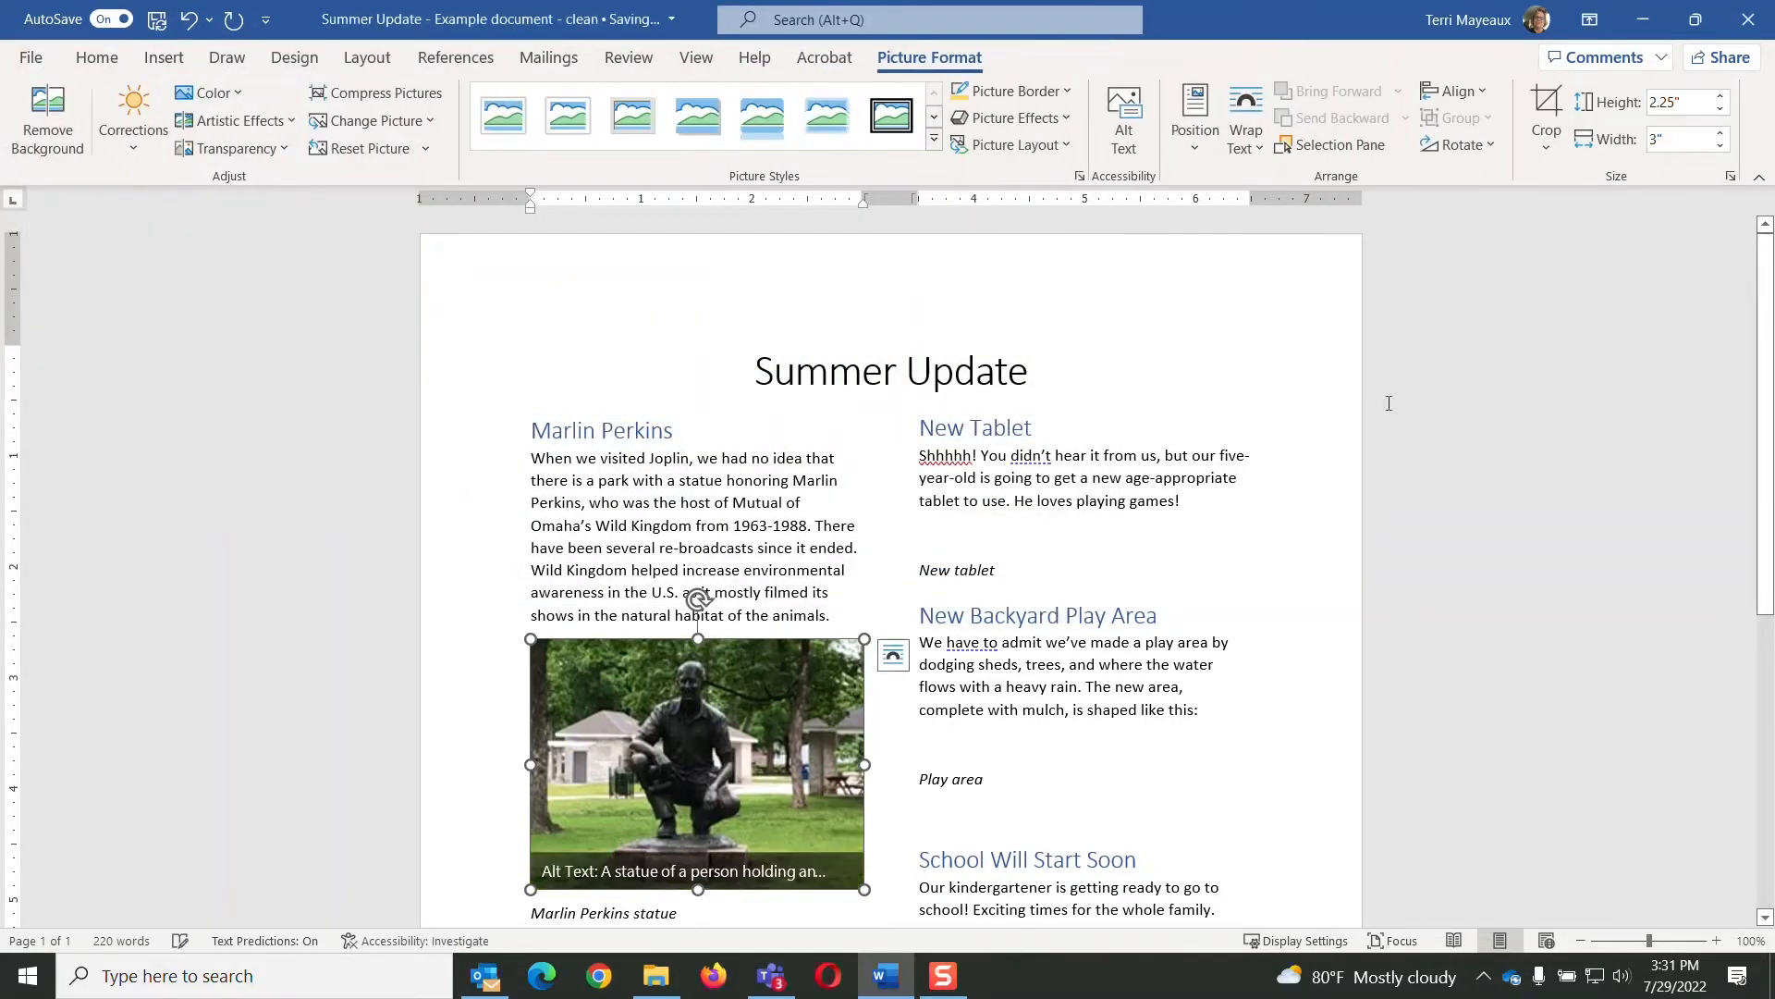
Step: Sharpen the statue picture by one preset level and apply the second-brightest correction preset with -40% contrast
left_click_drag(1767, 274, 1766, 342)
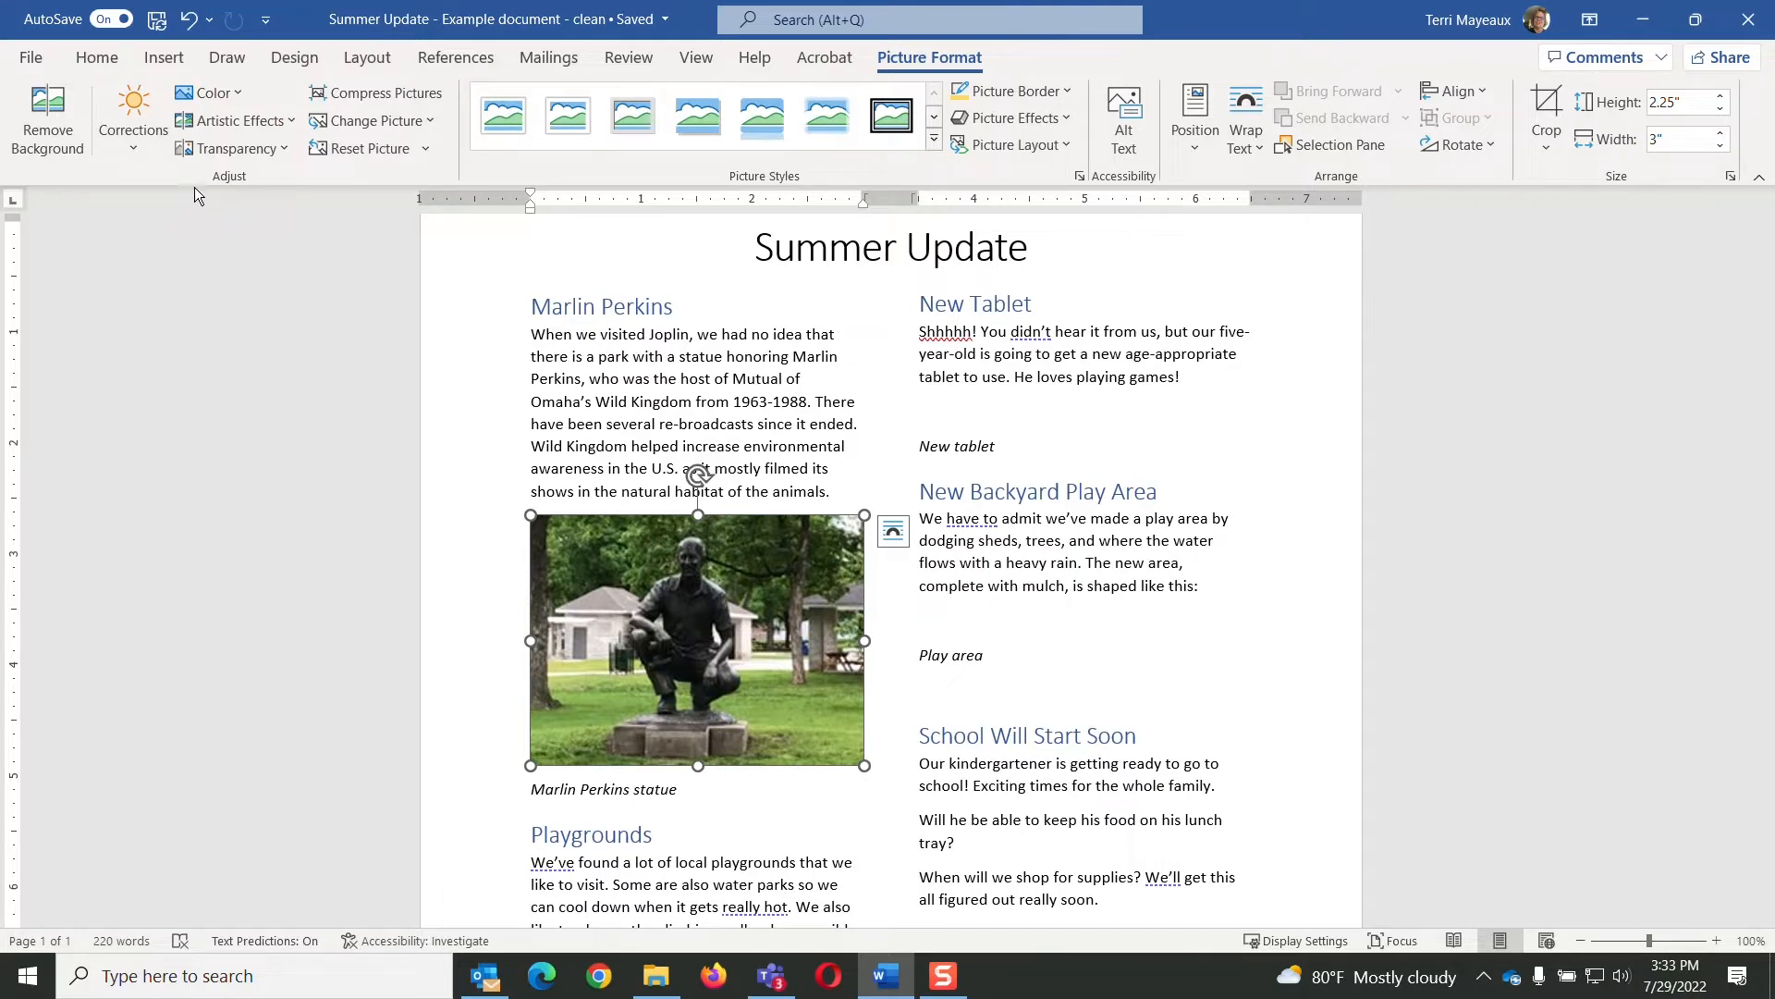
left_click(131, 152)
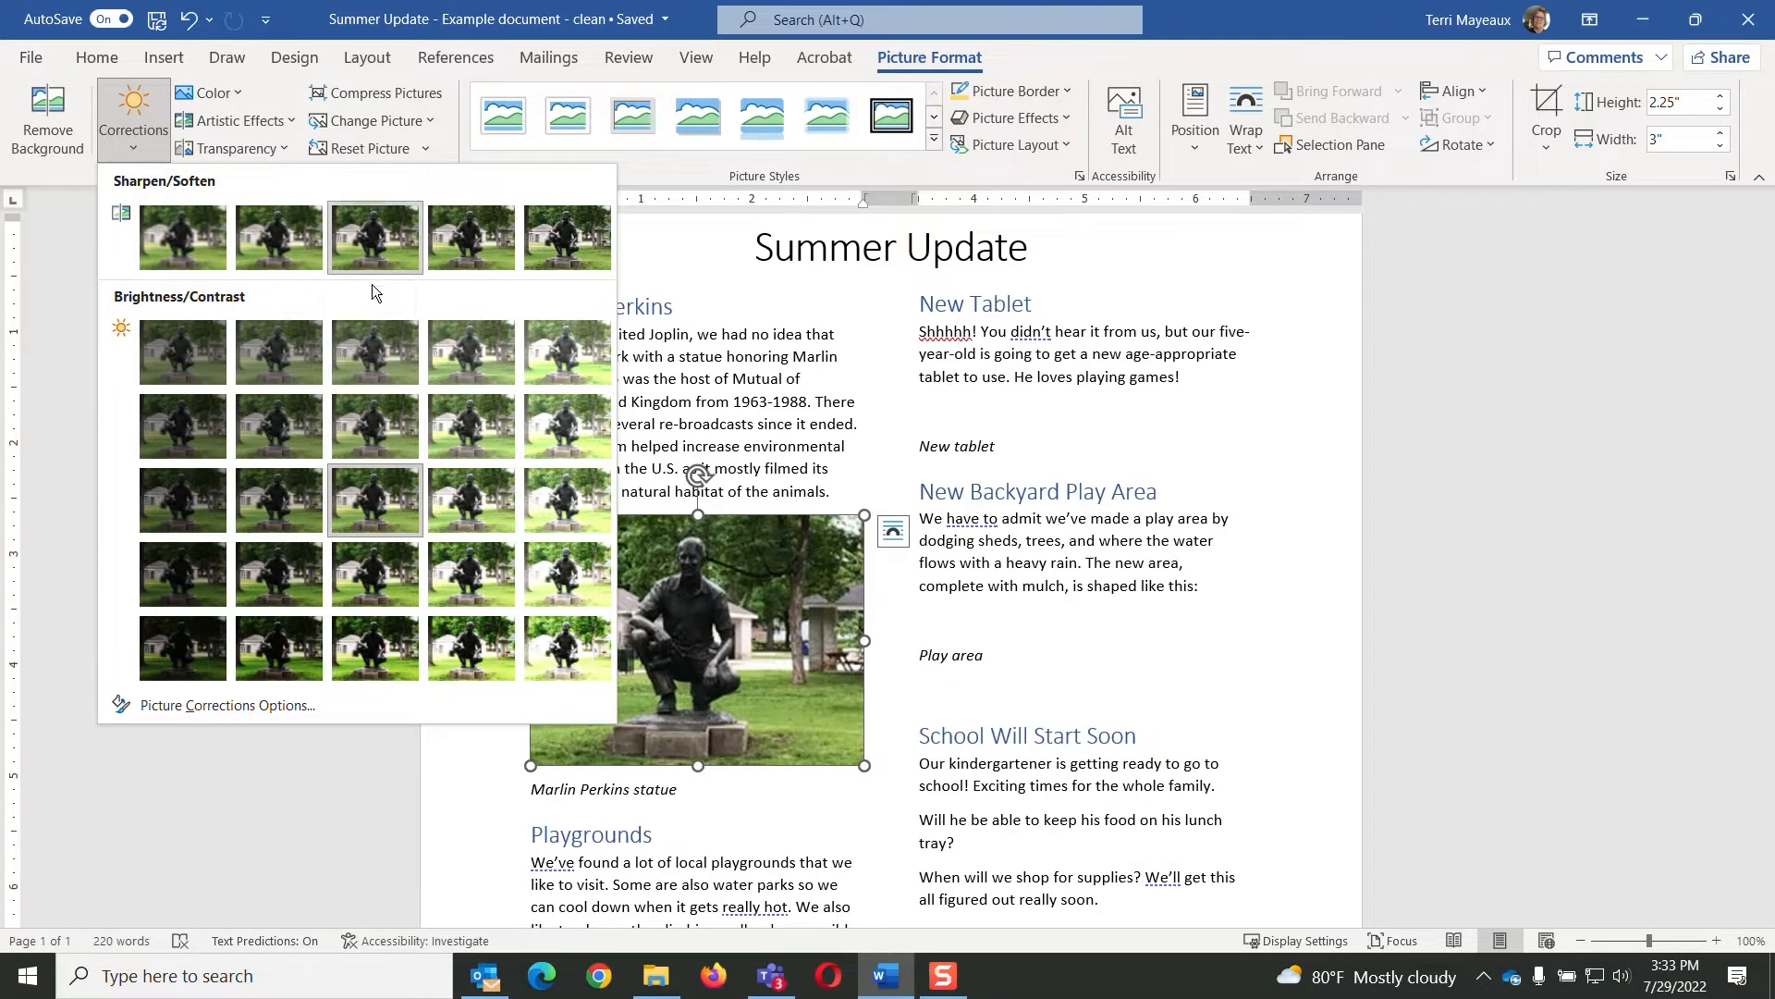
left_click(481, 239)
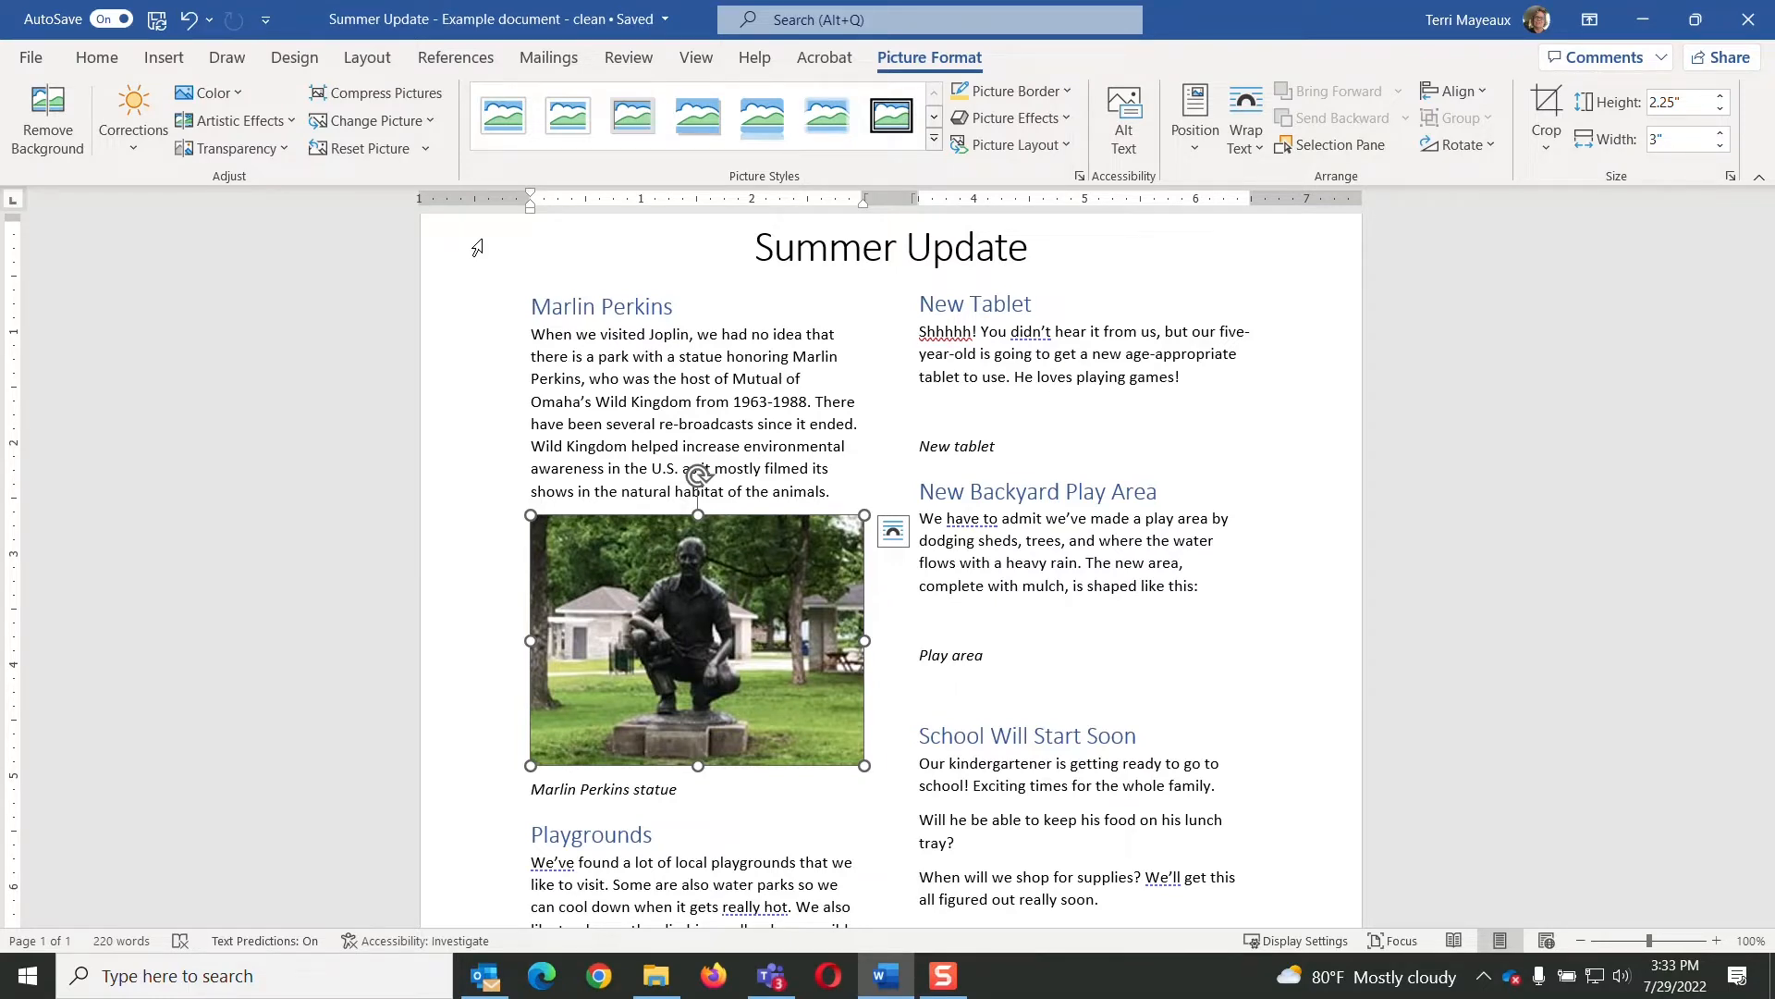
left_click(137, 151)
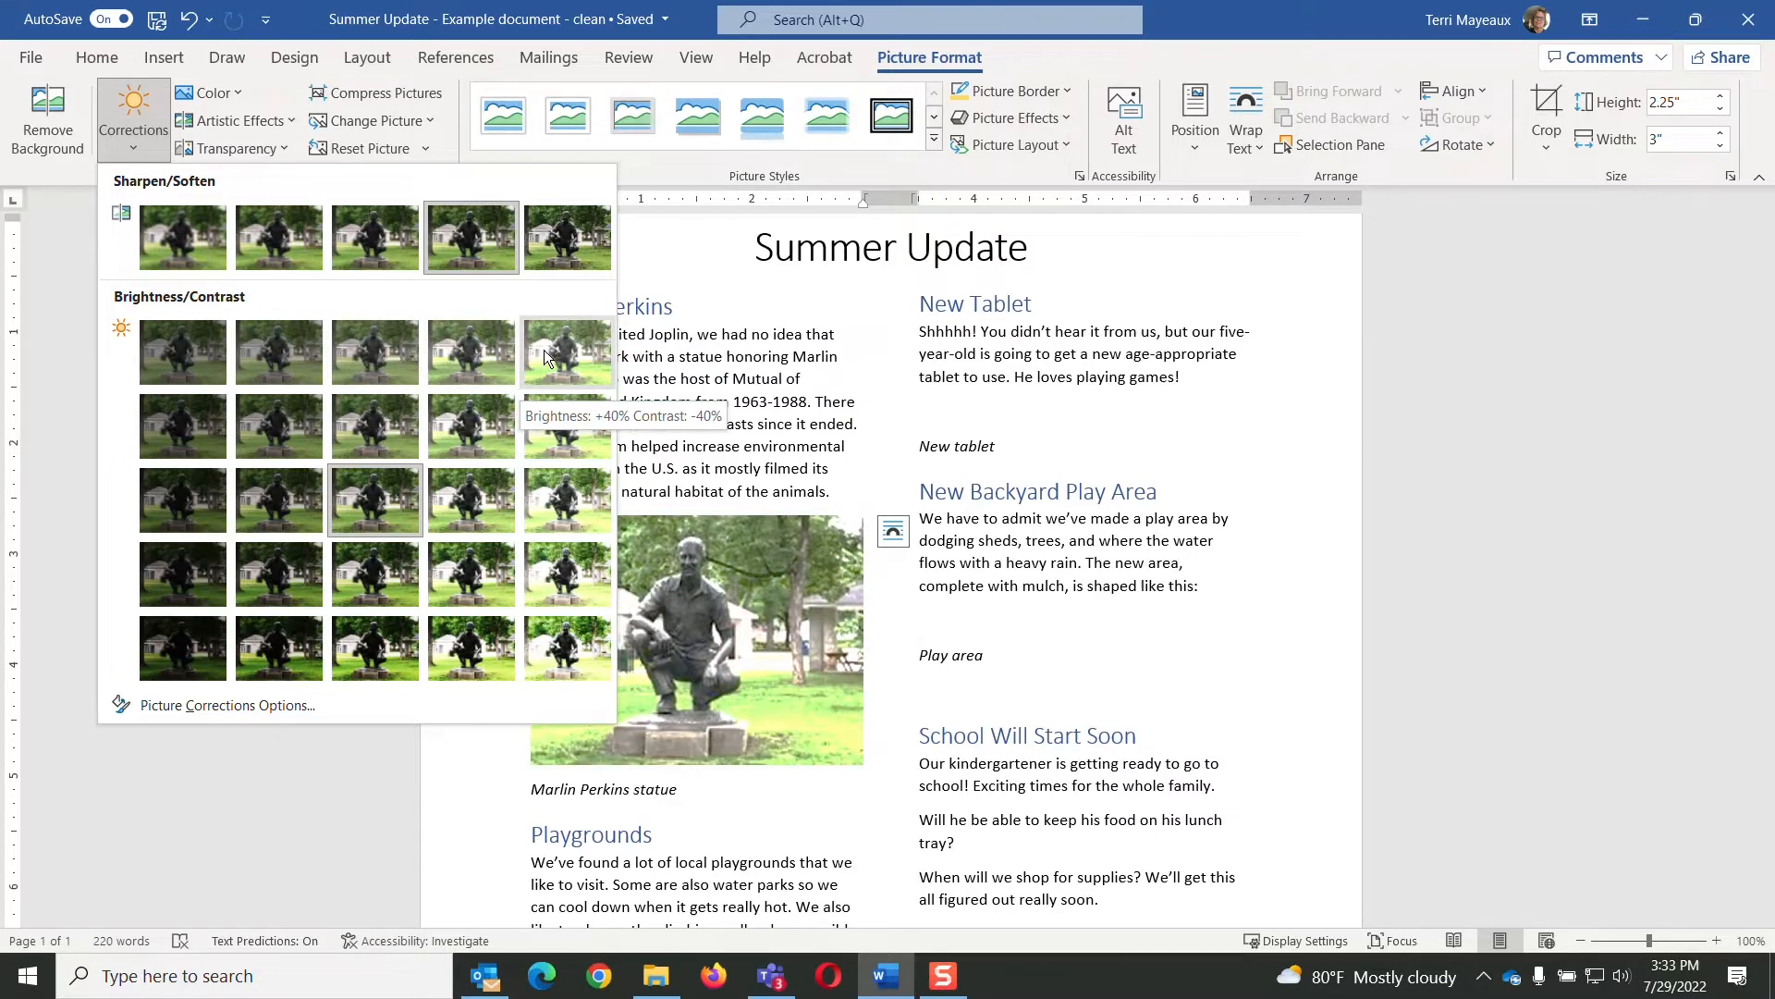
left_click(480, 353)
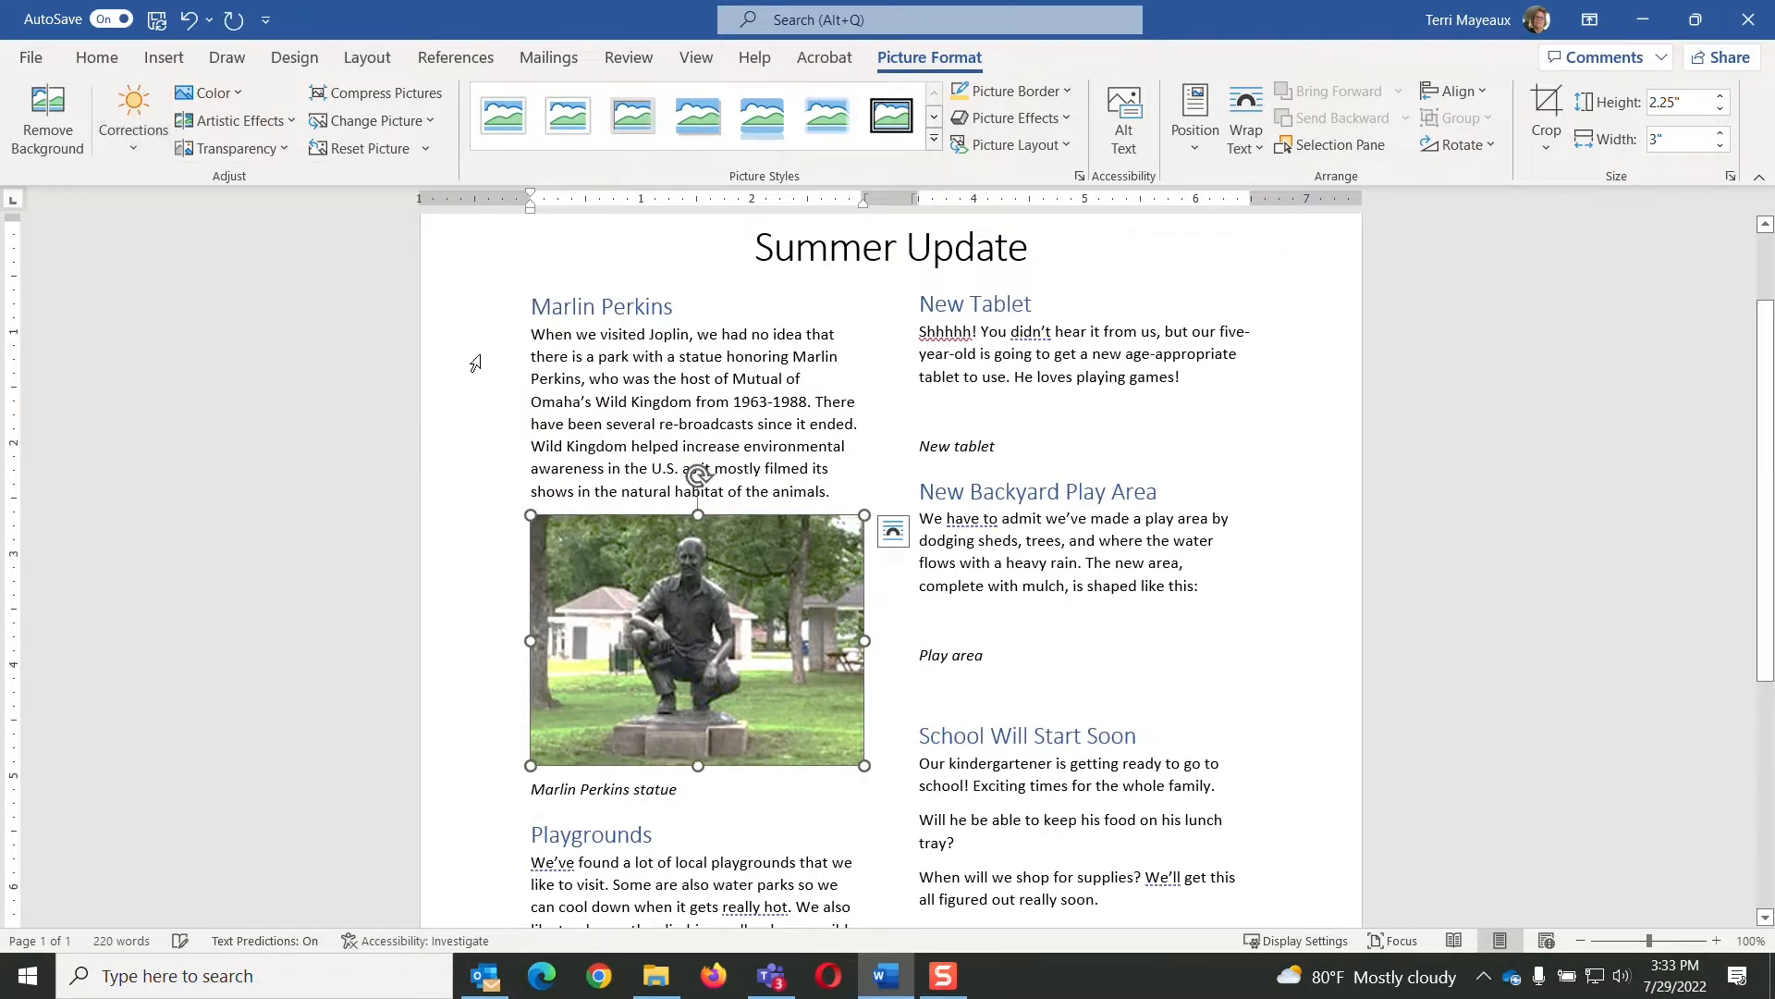
left_click(497, 667)
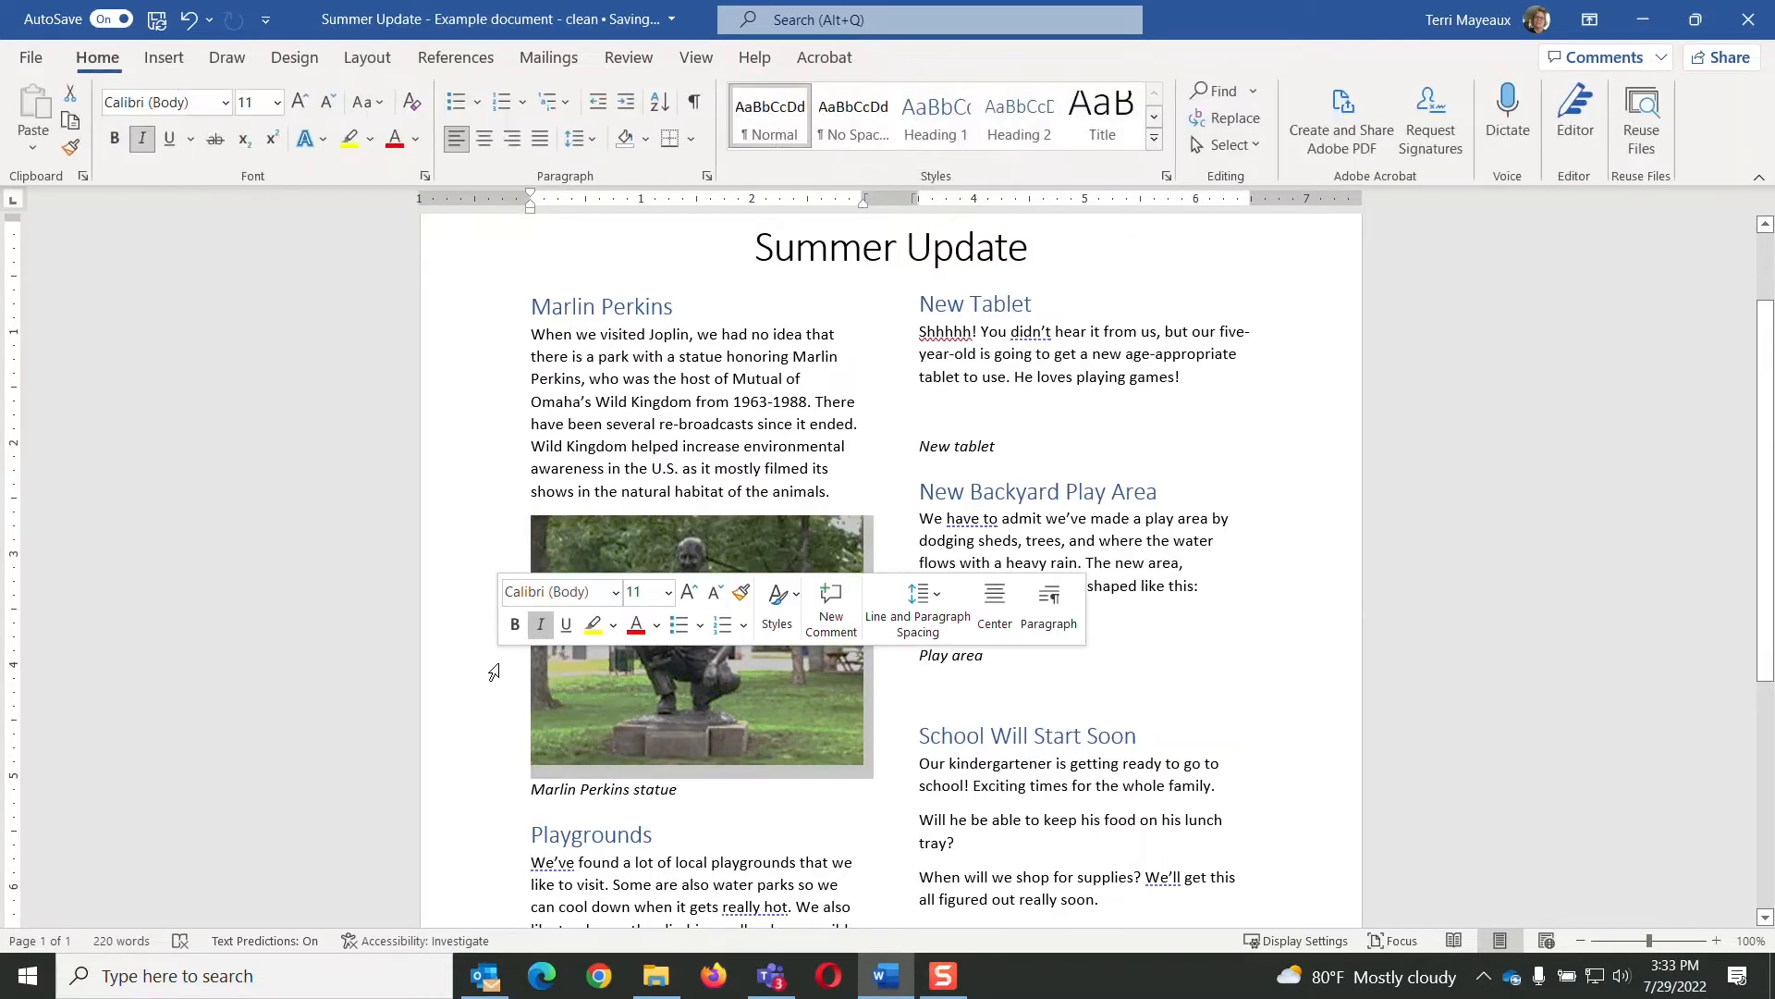
left_click(860, 482)
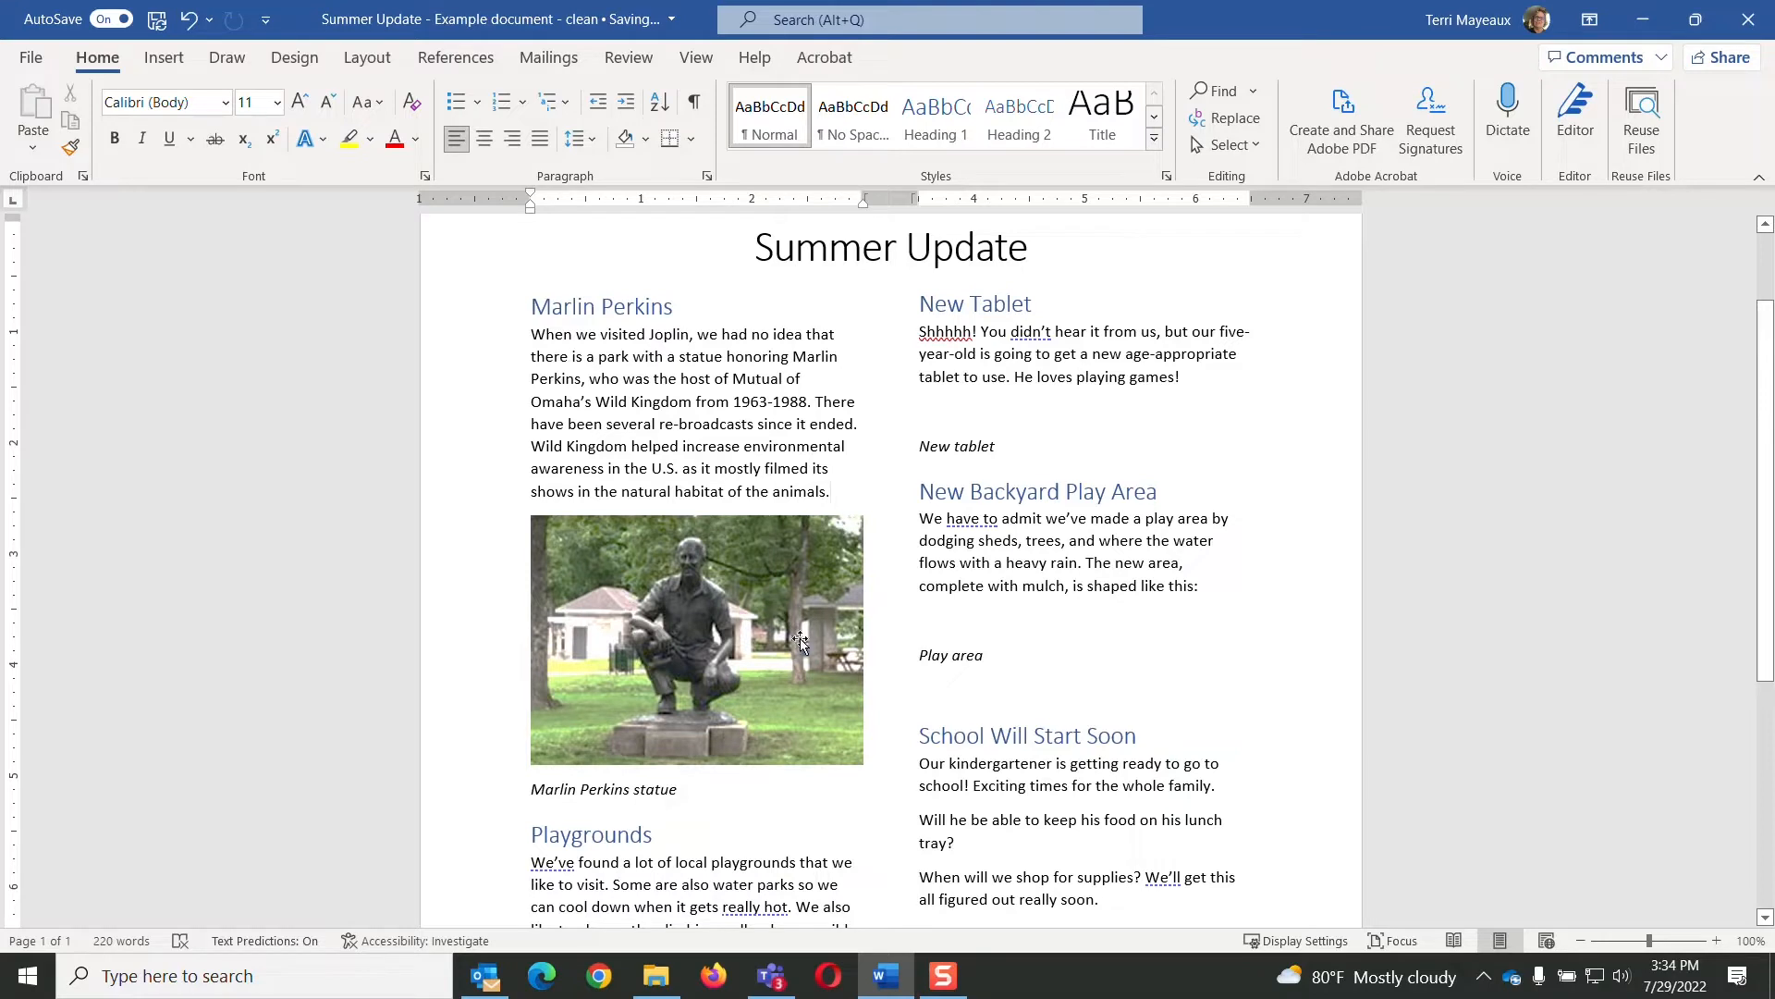
Step: Give the statue picture a black border with a 1½ pt weight
left_click(692, 619)
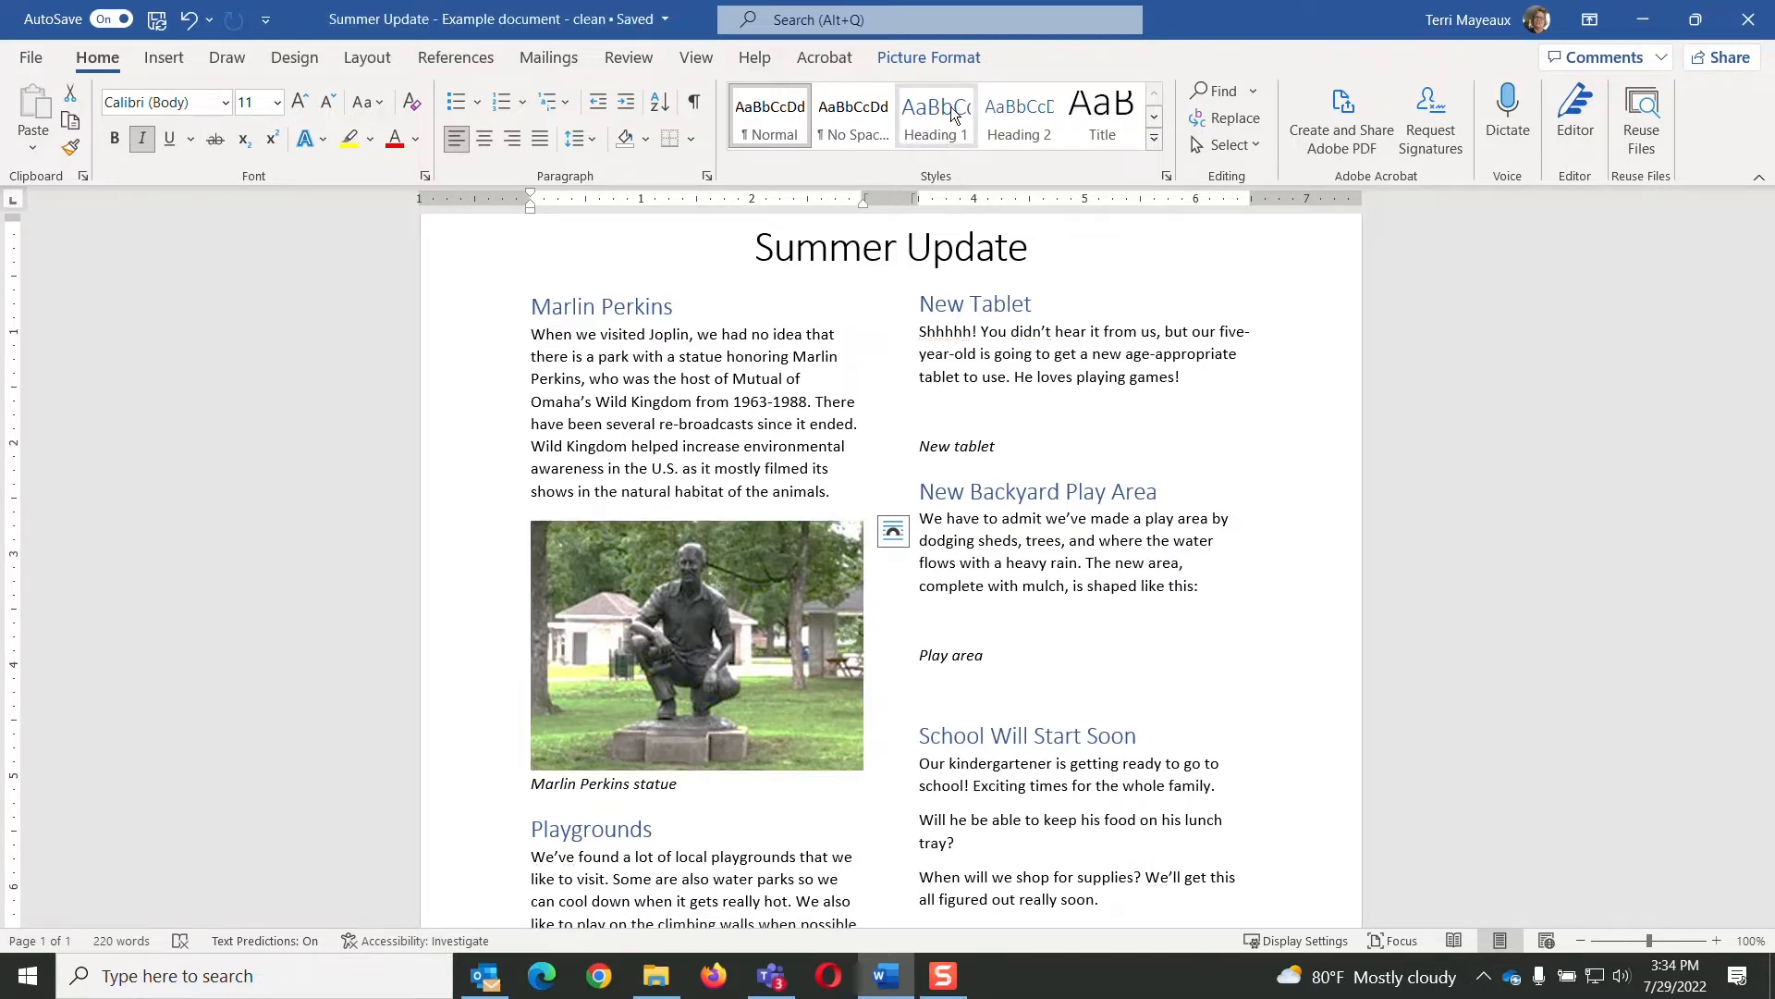
left_click(952, 59)
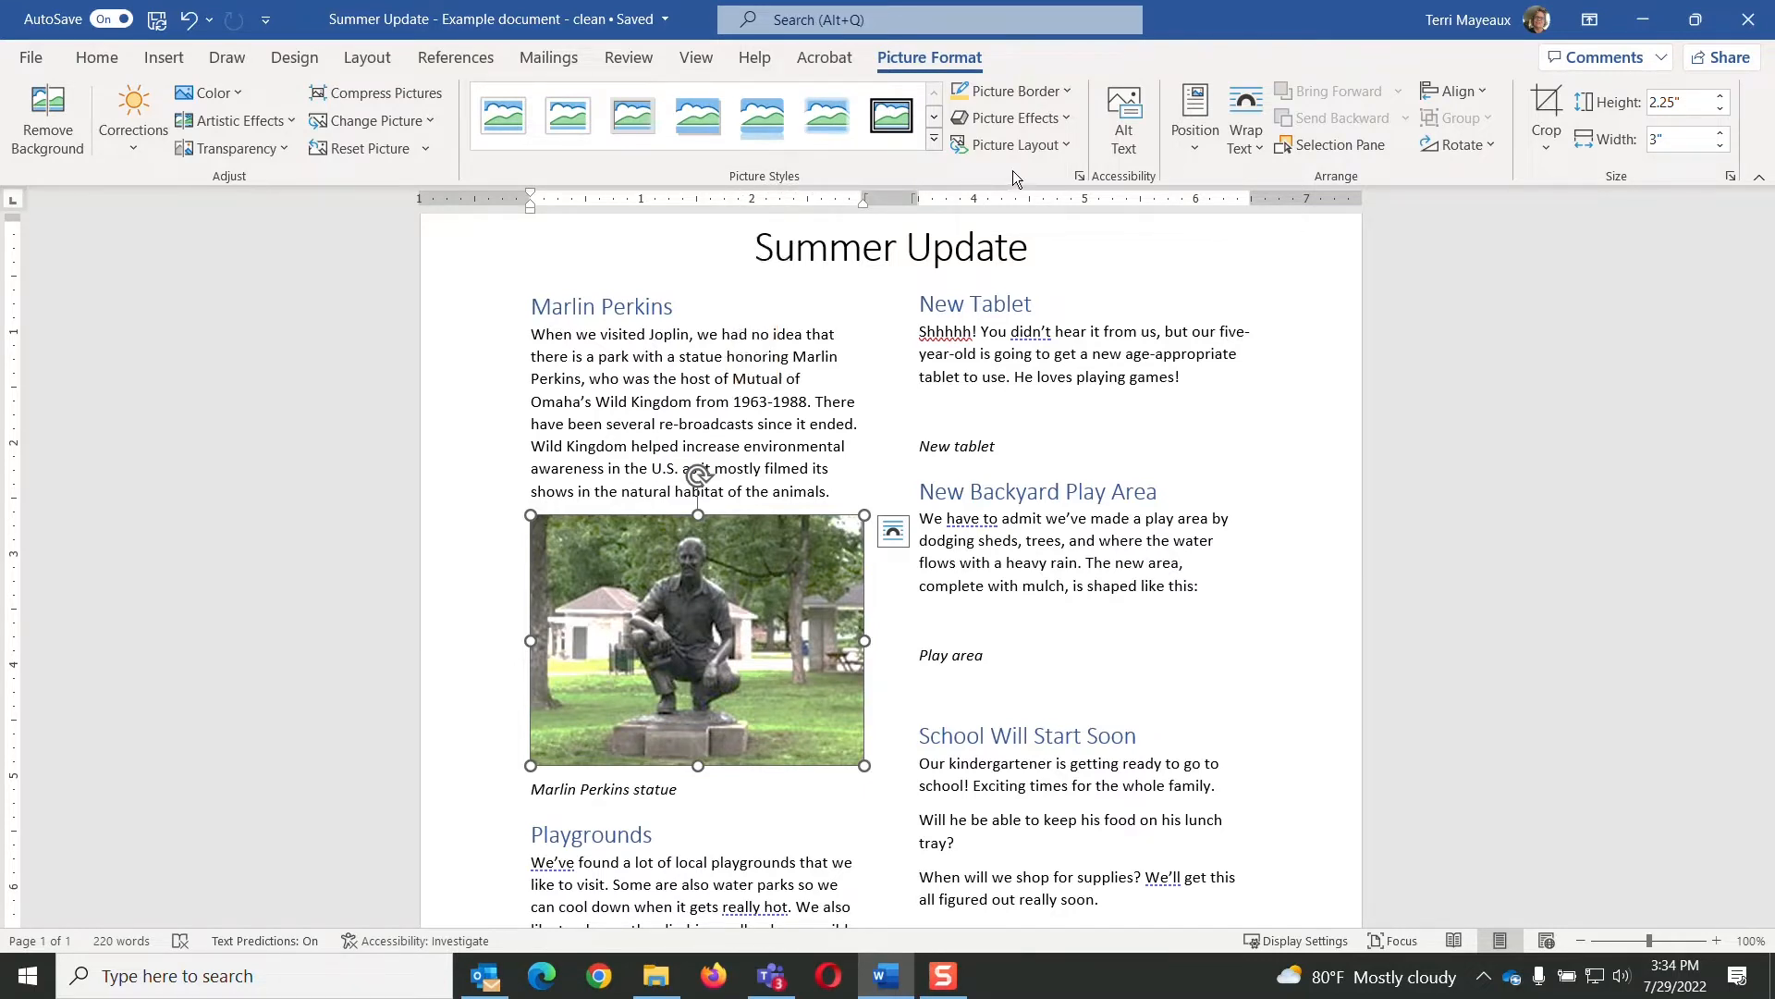
left_click(1068, 92)
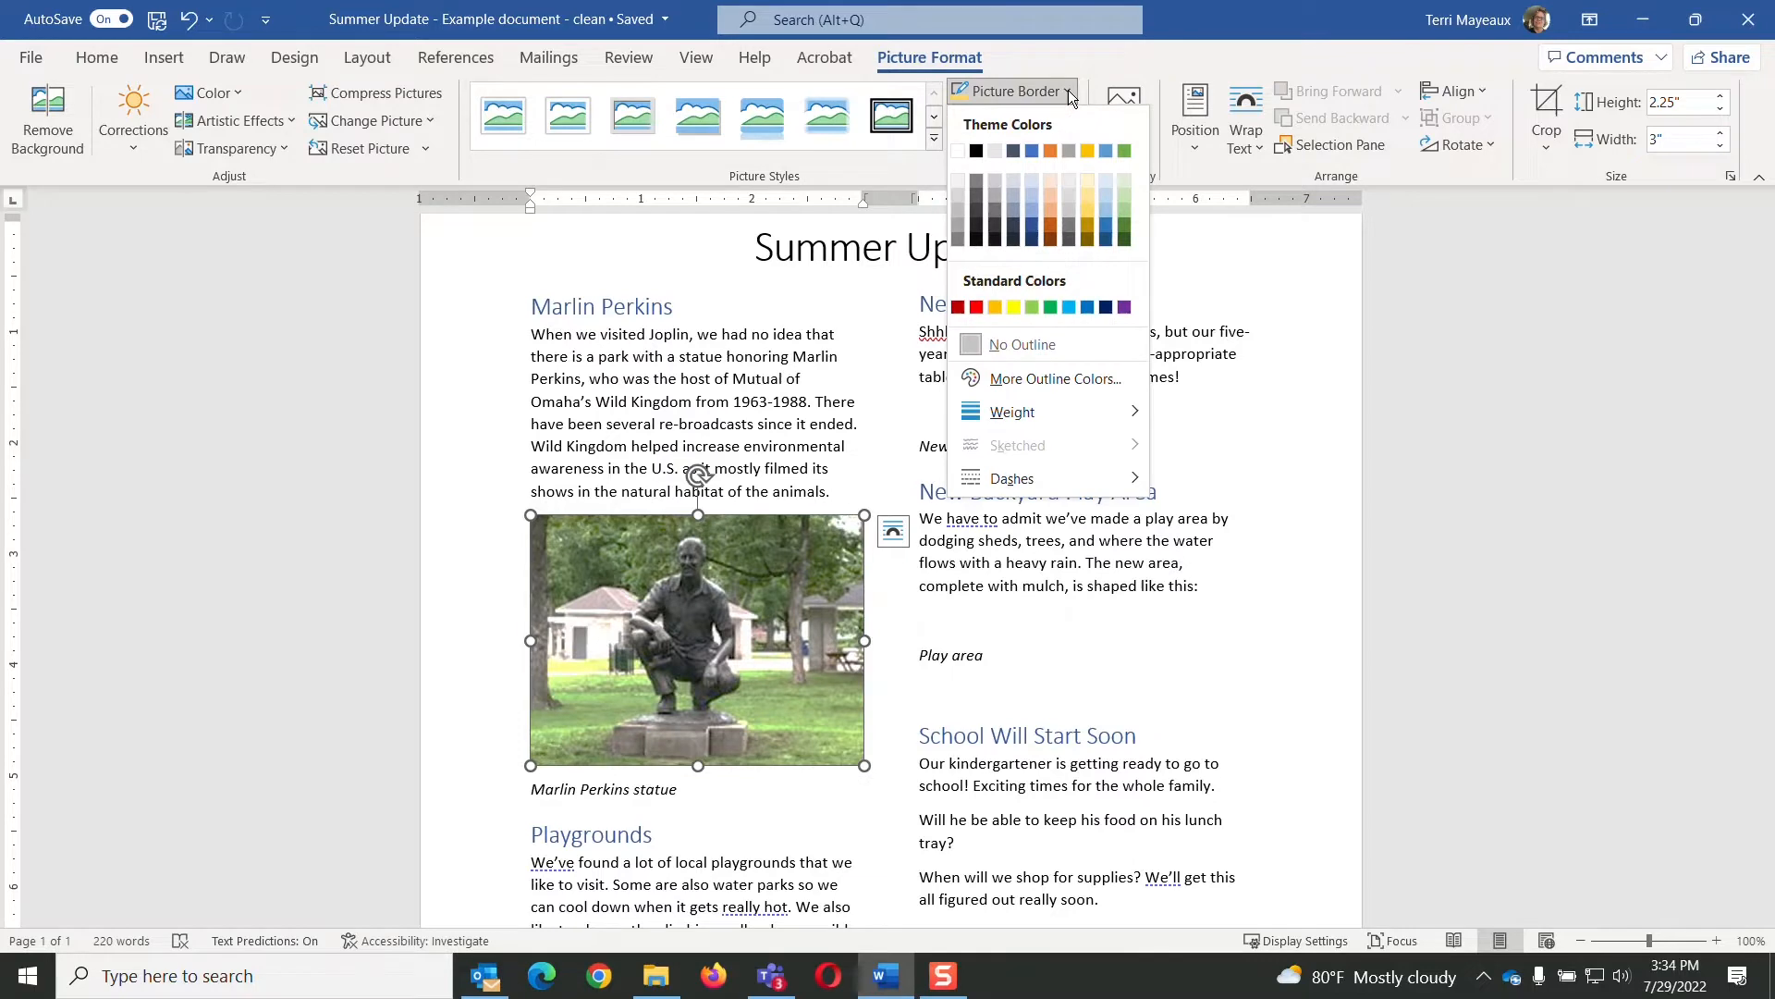
left_click(977, 152)
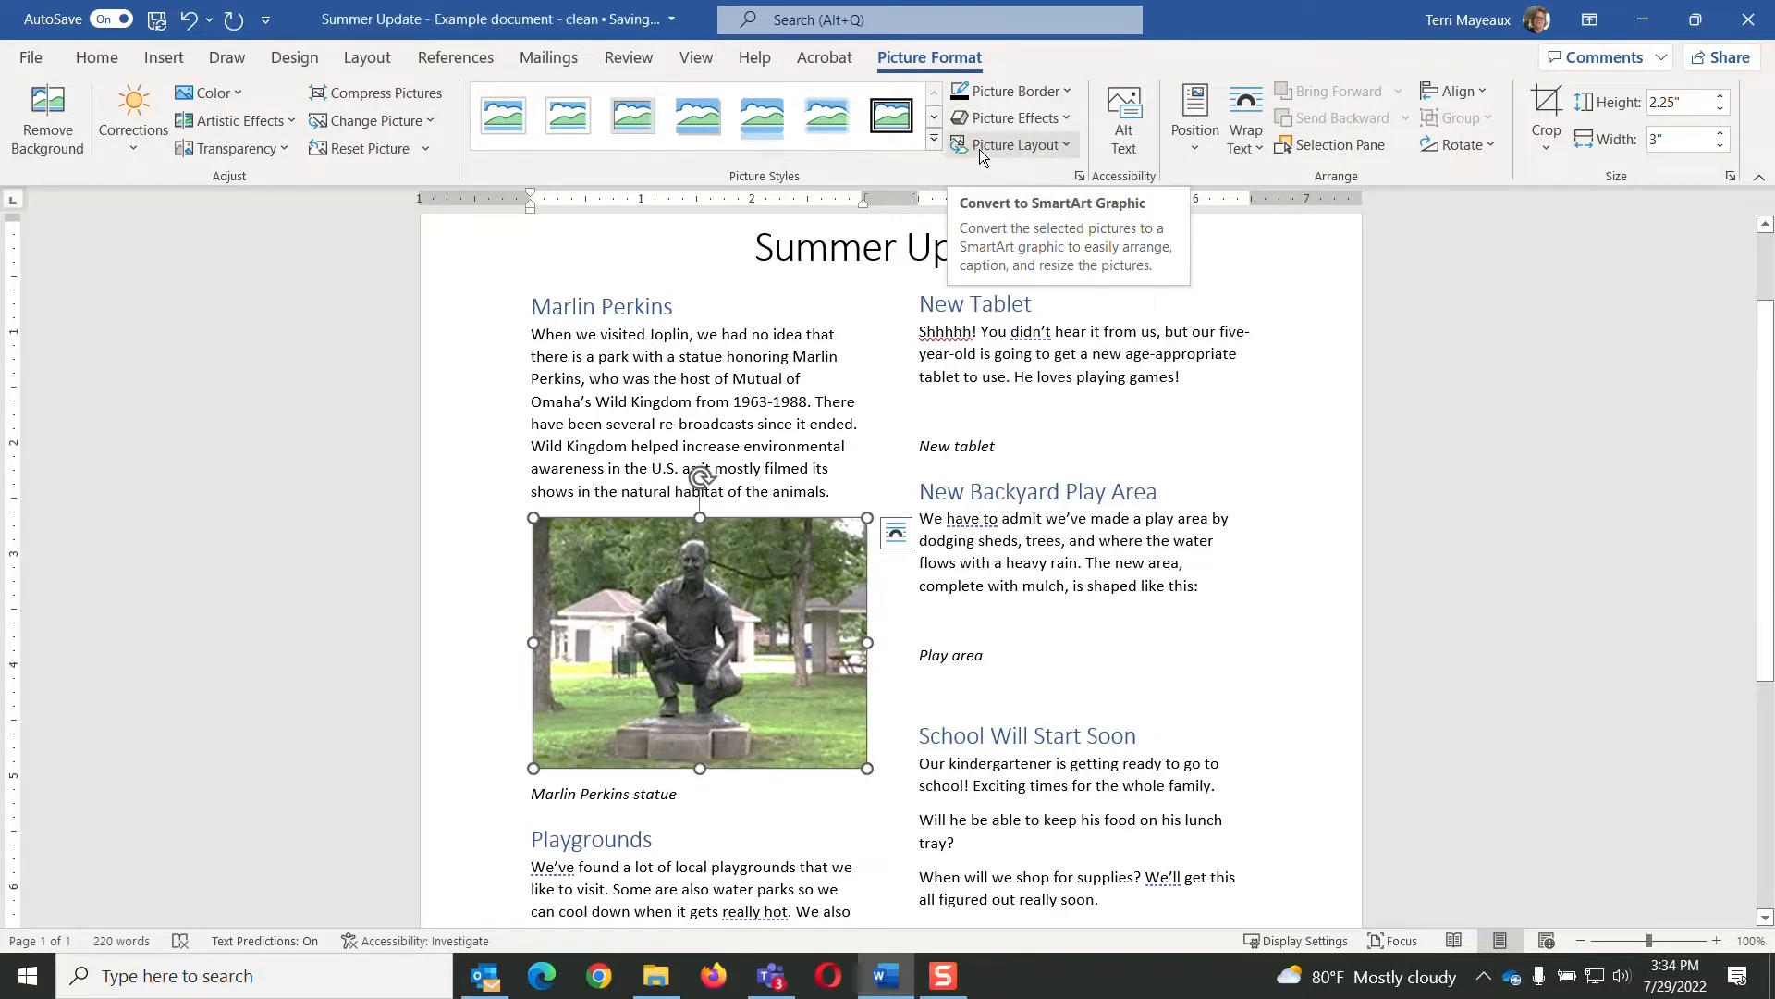
left_click(1068, 93)
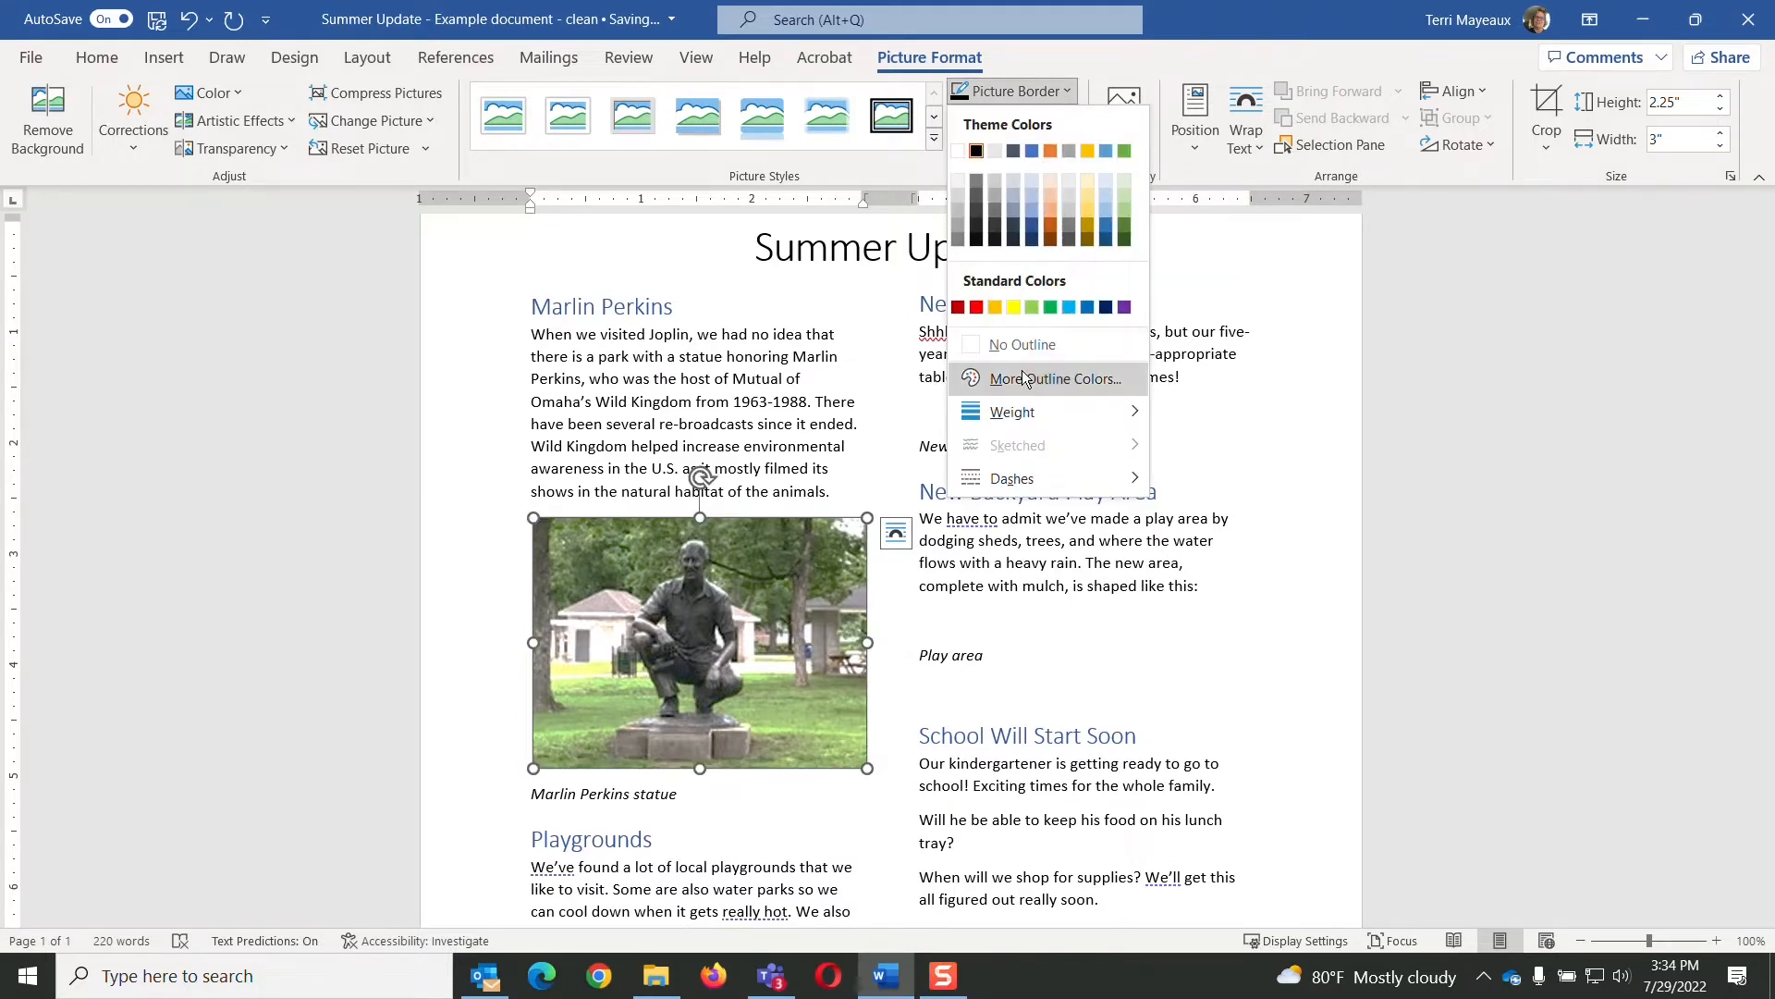
mouse_move(1018, 421)
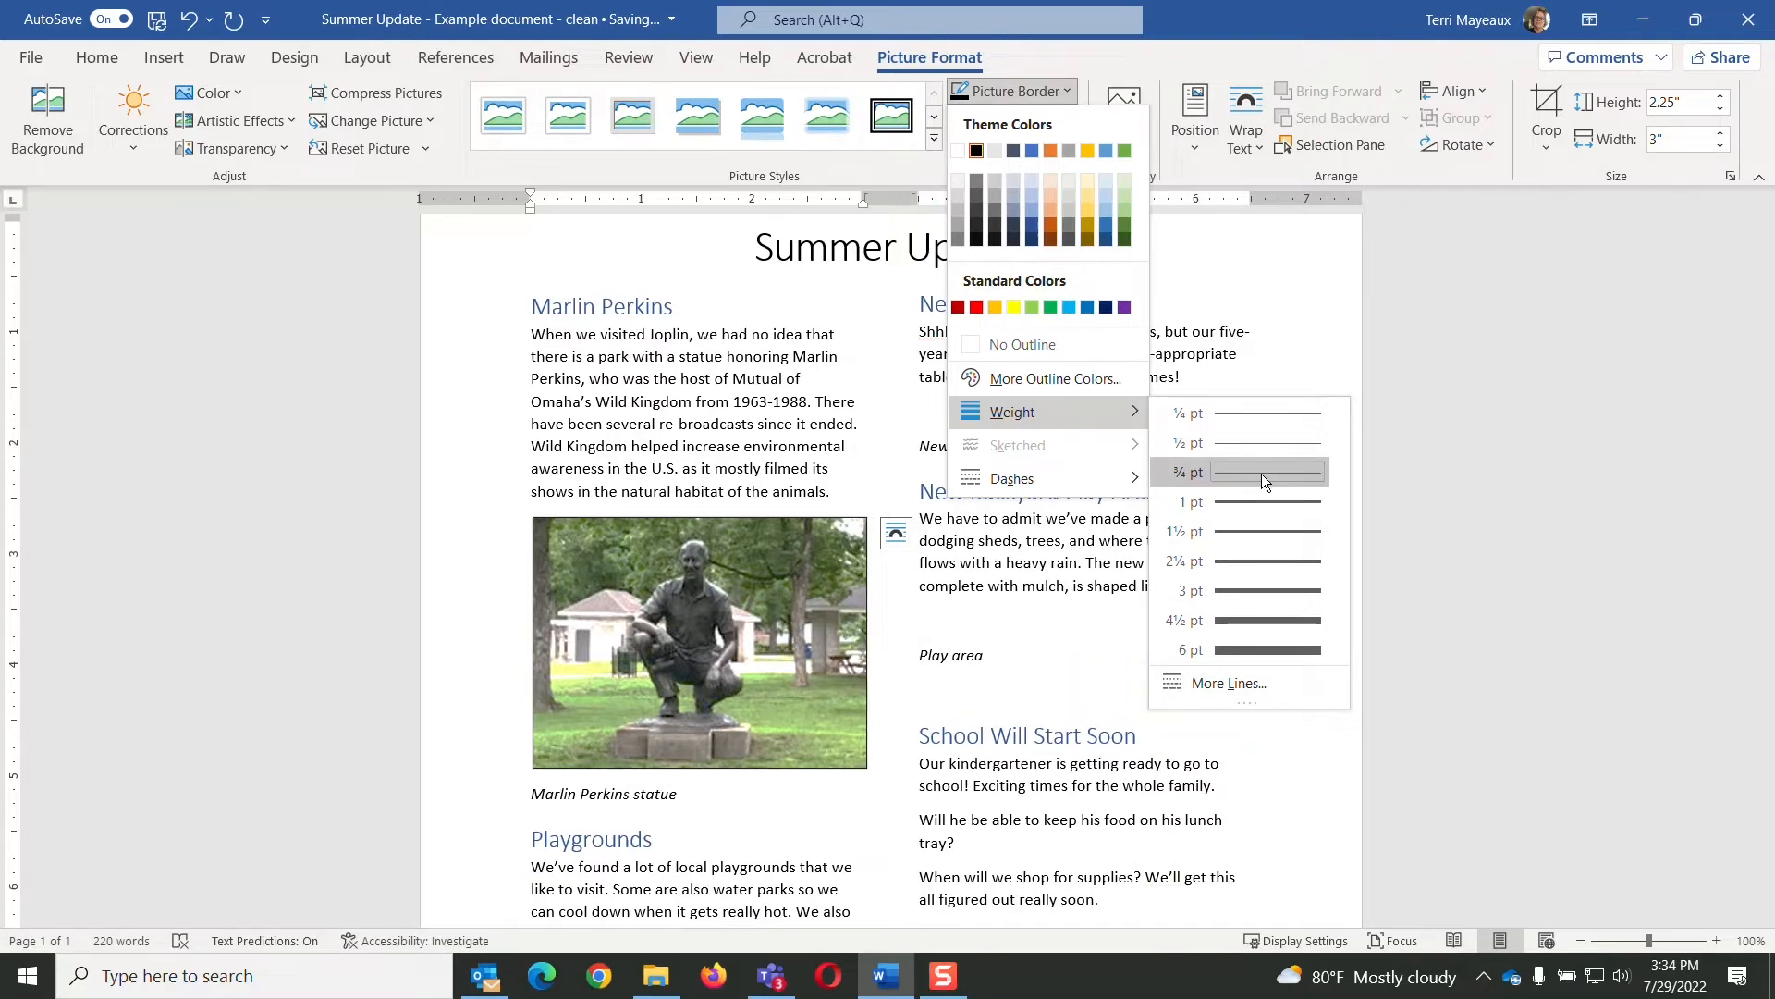
left_click(1254, 530)
left_click(777, 807)
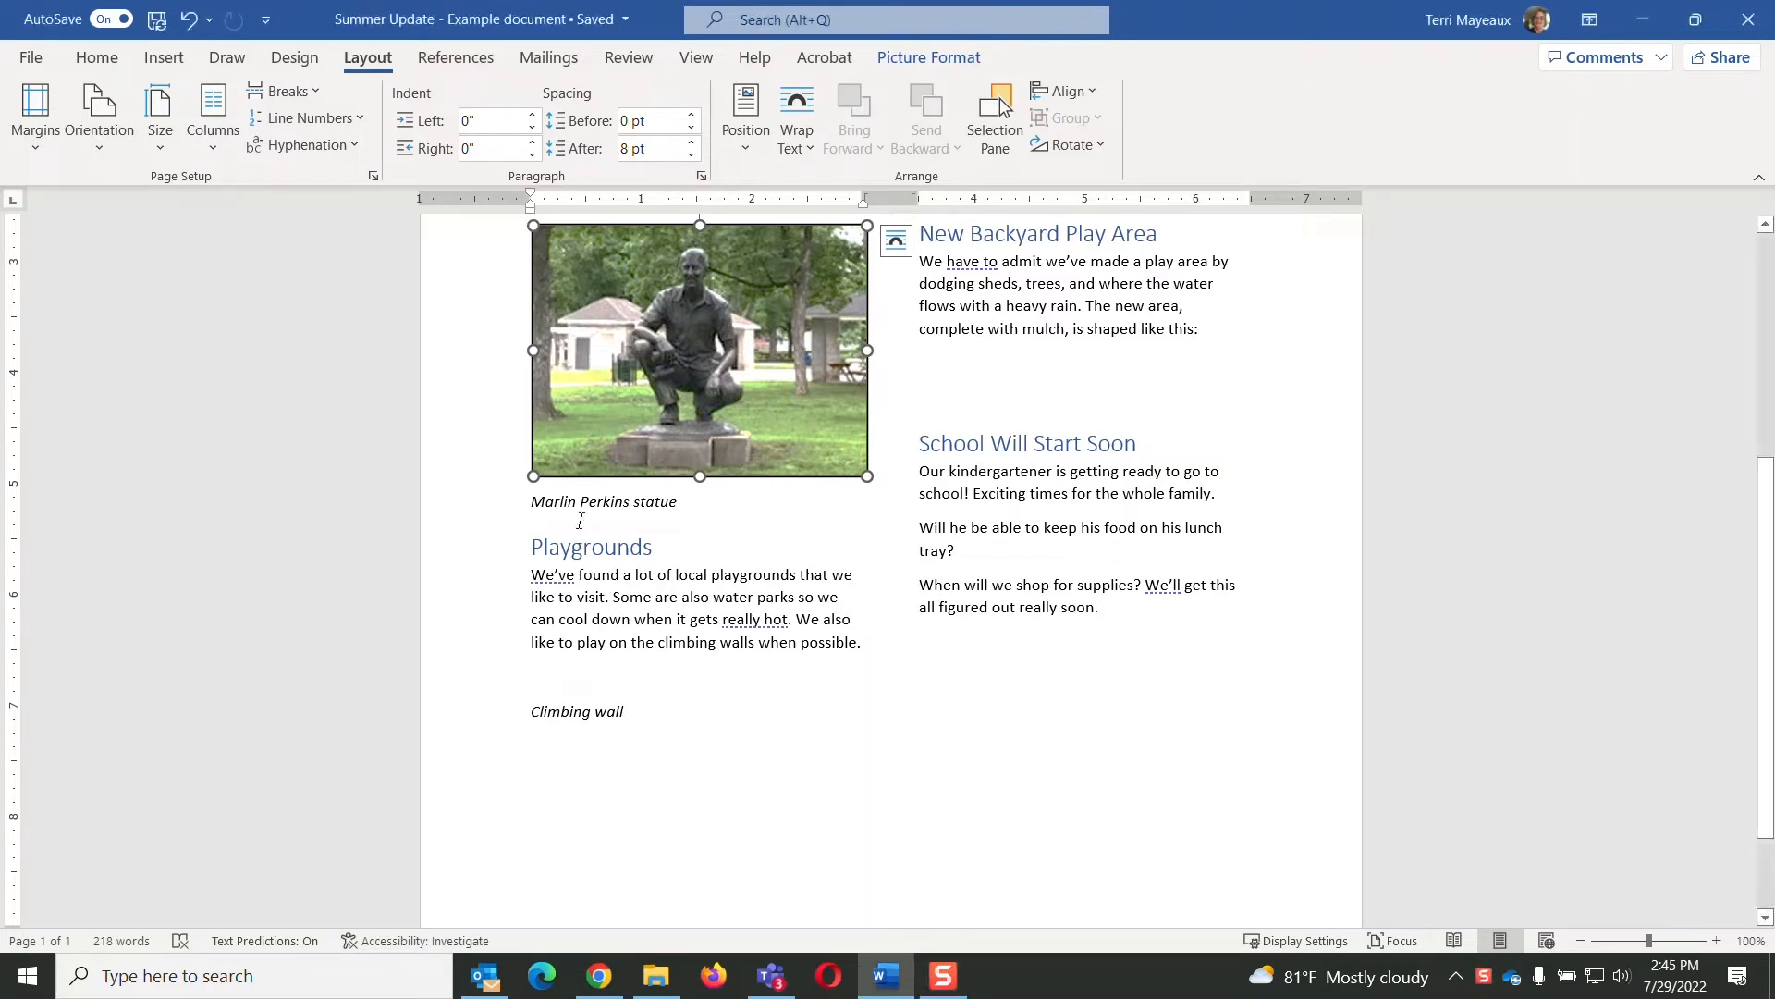
Step: Open the stock image library for inserting a picture on the blank line above the "Climbing wall" caption
left_click(580, 519)
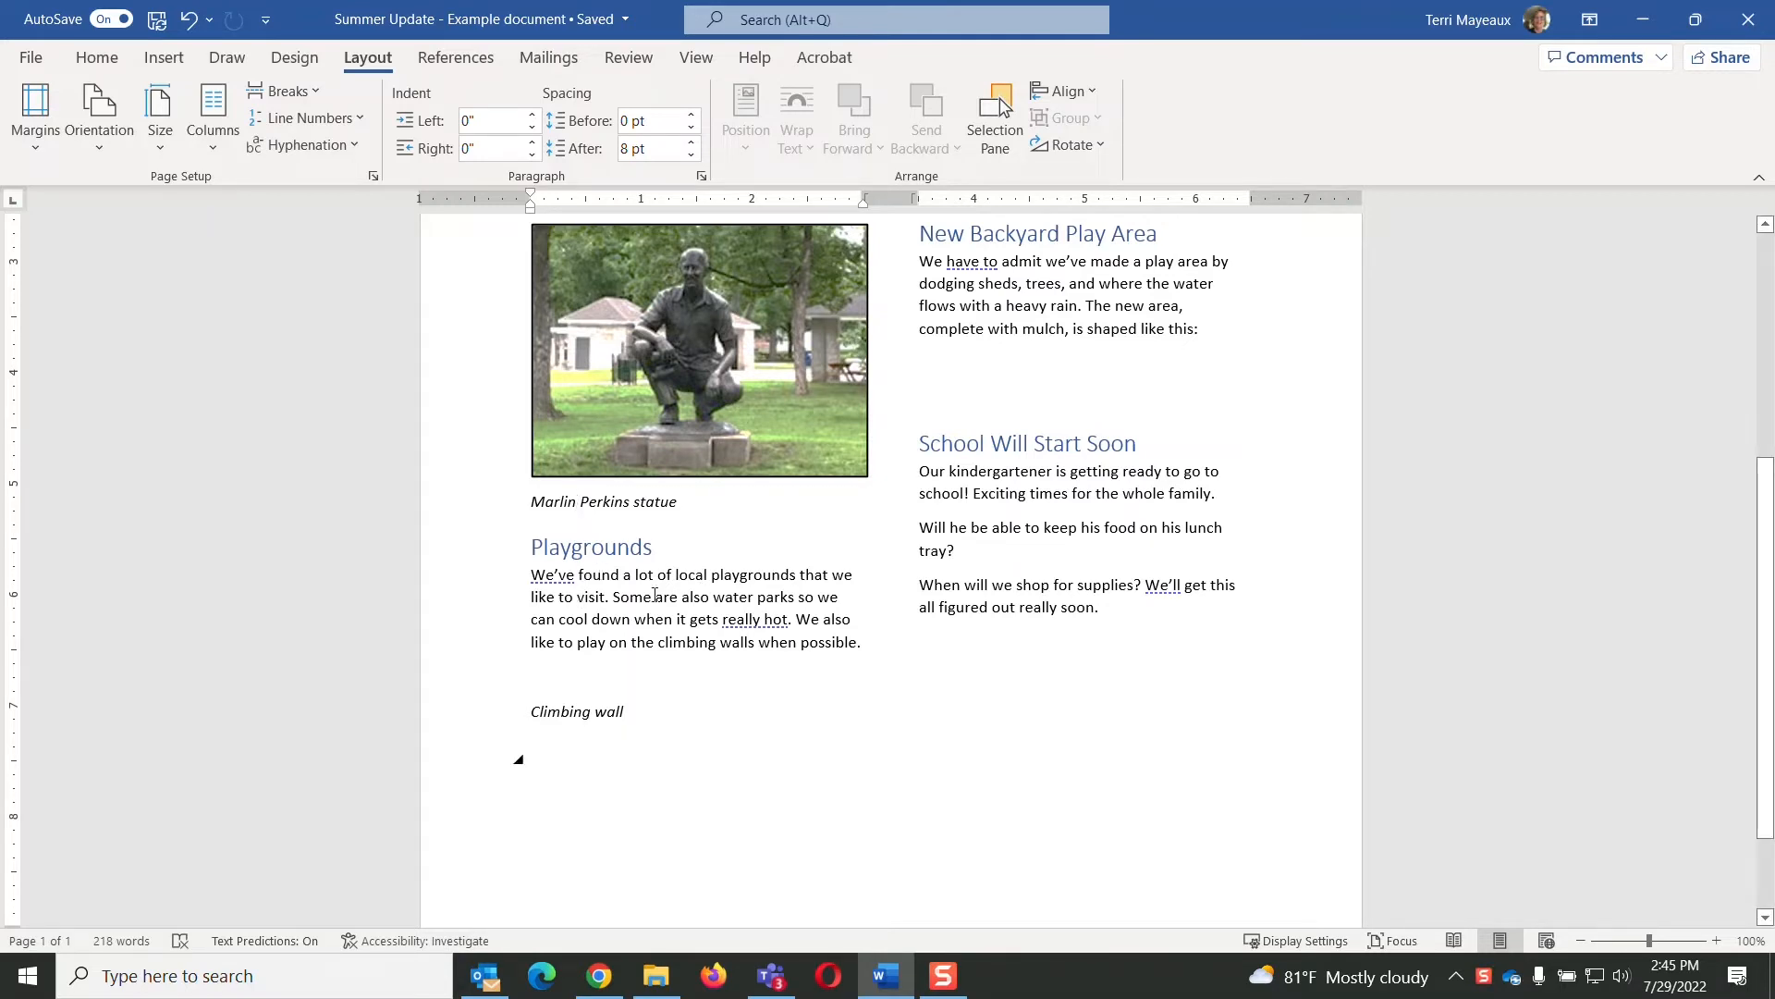
left_click(604, 683)
left_click(164, 53)
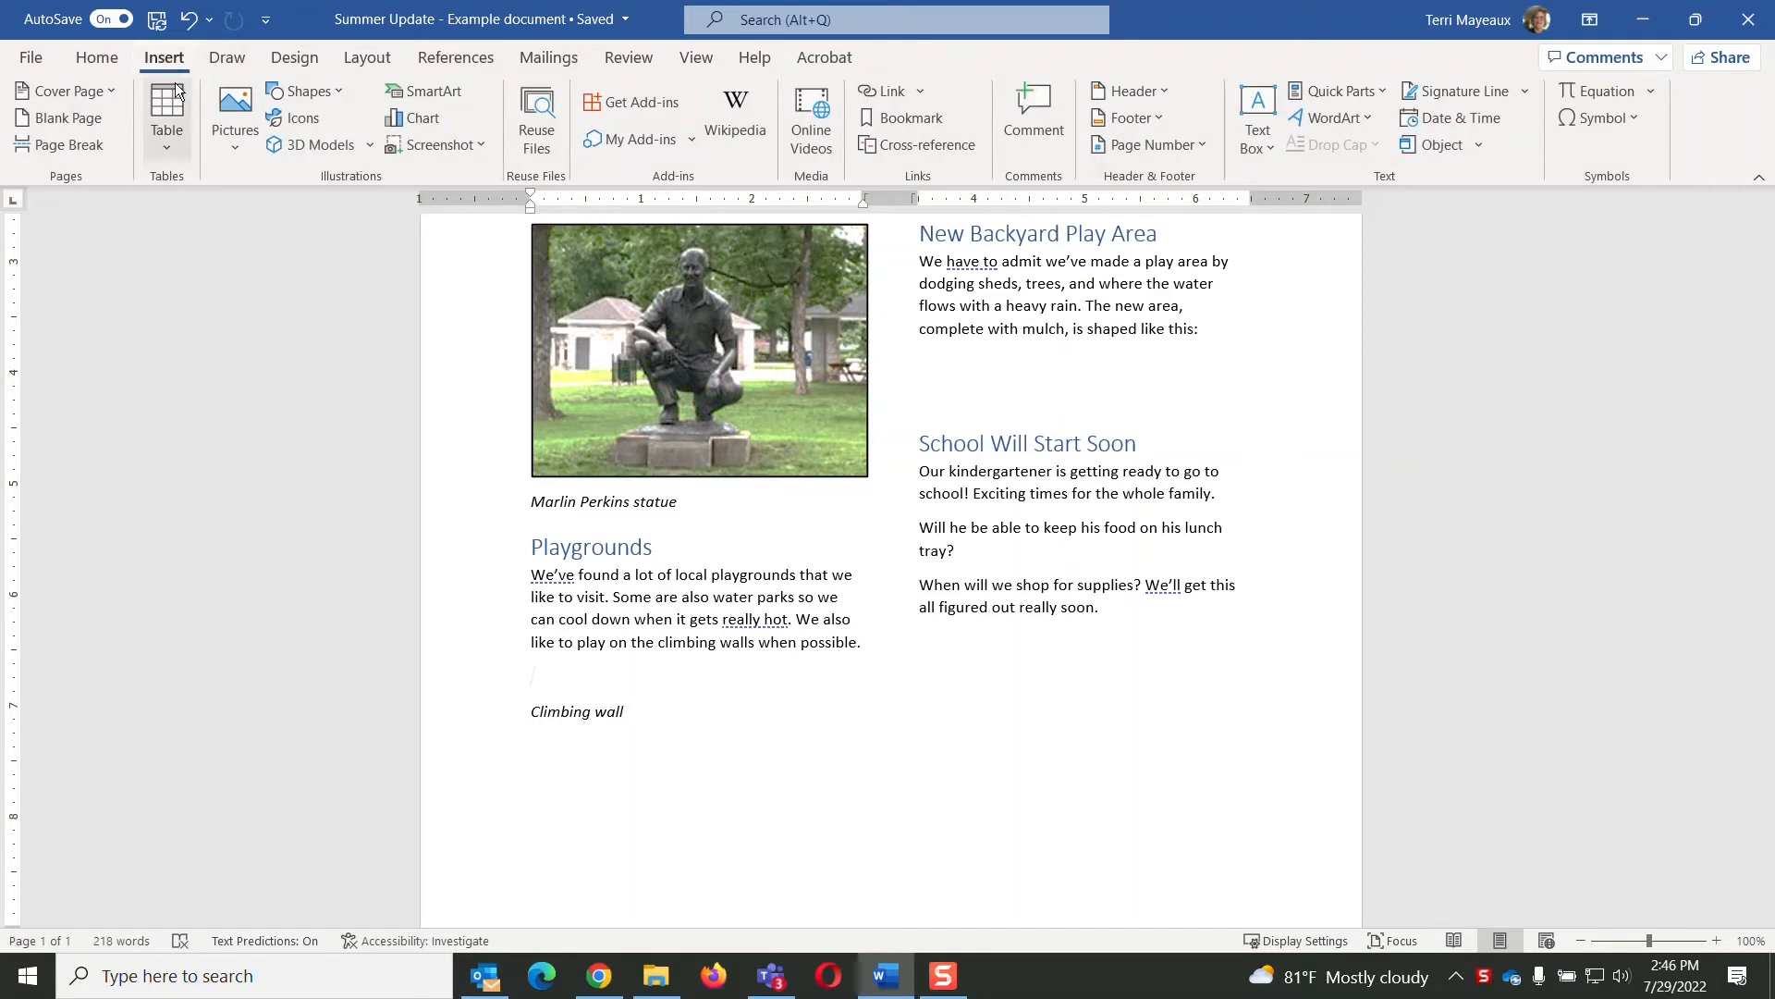
left_click(241, 148)
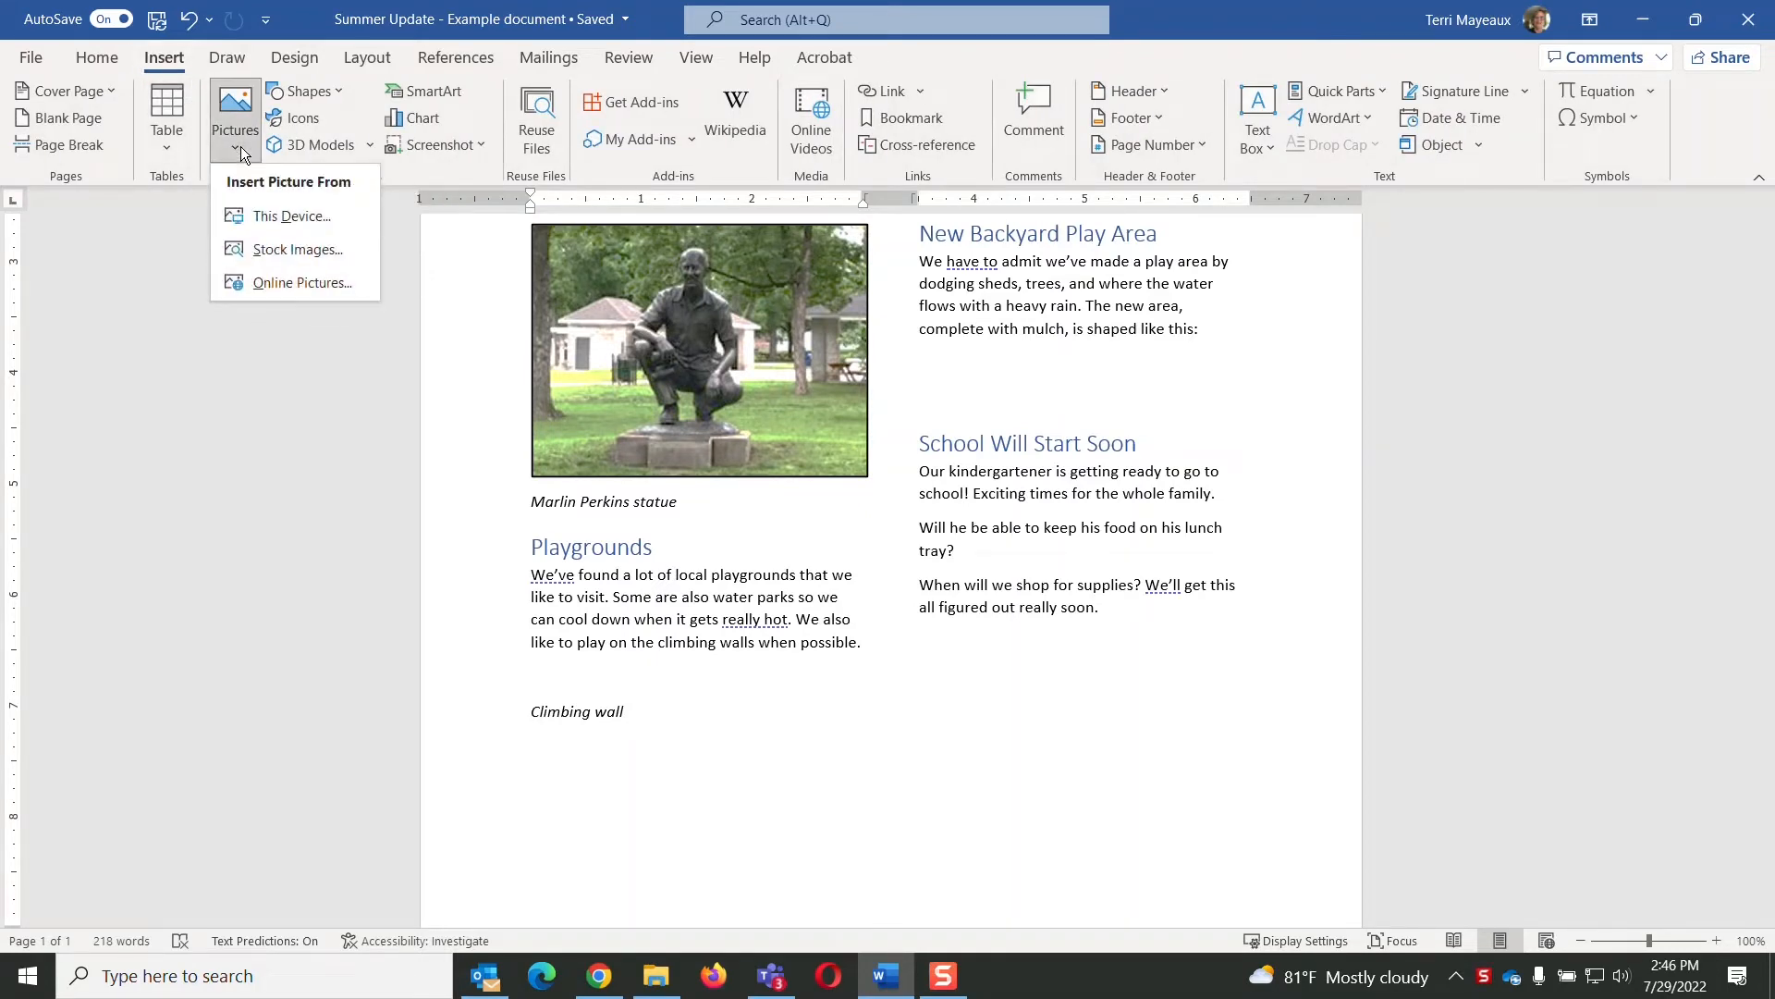
left_click(284, 249)
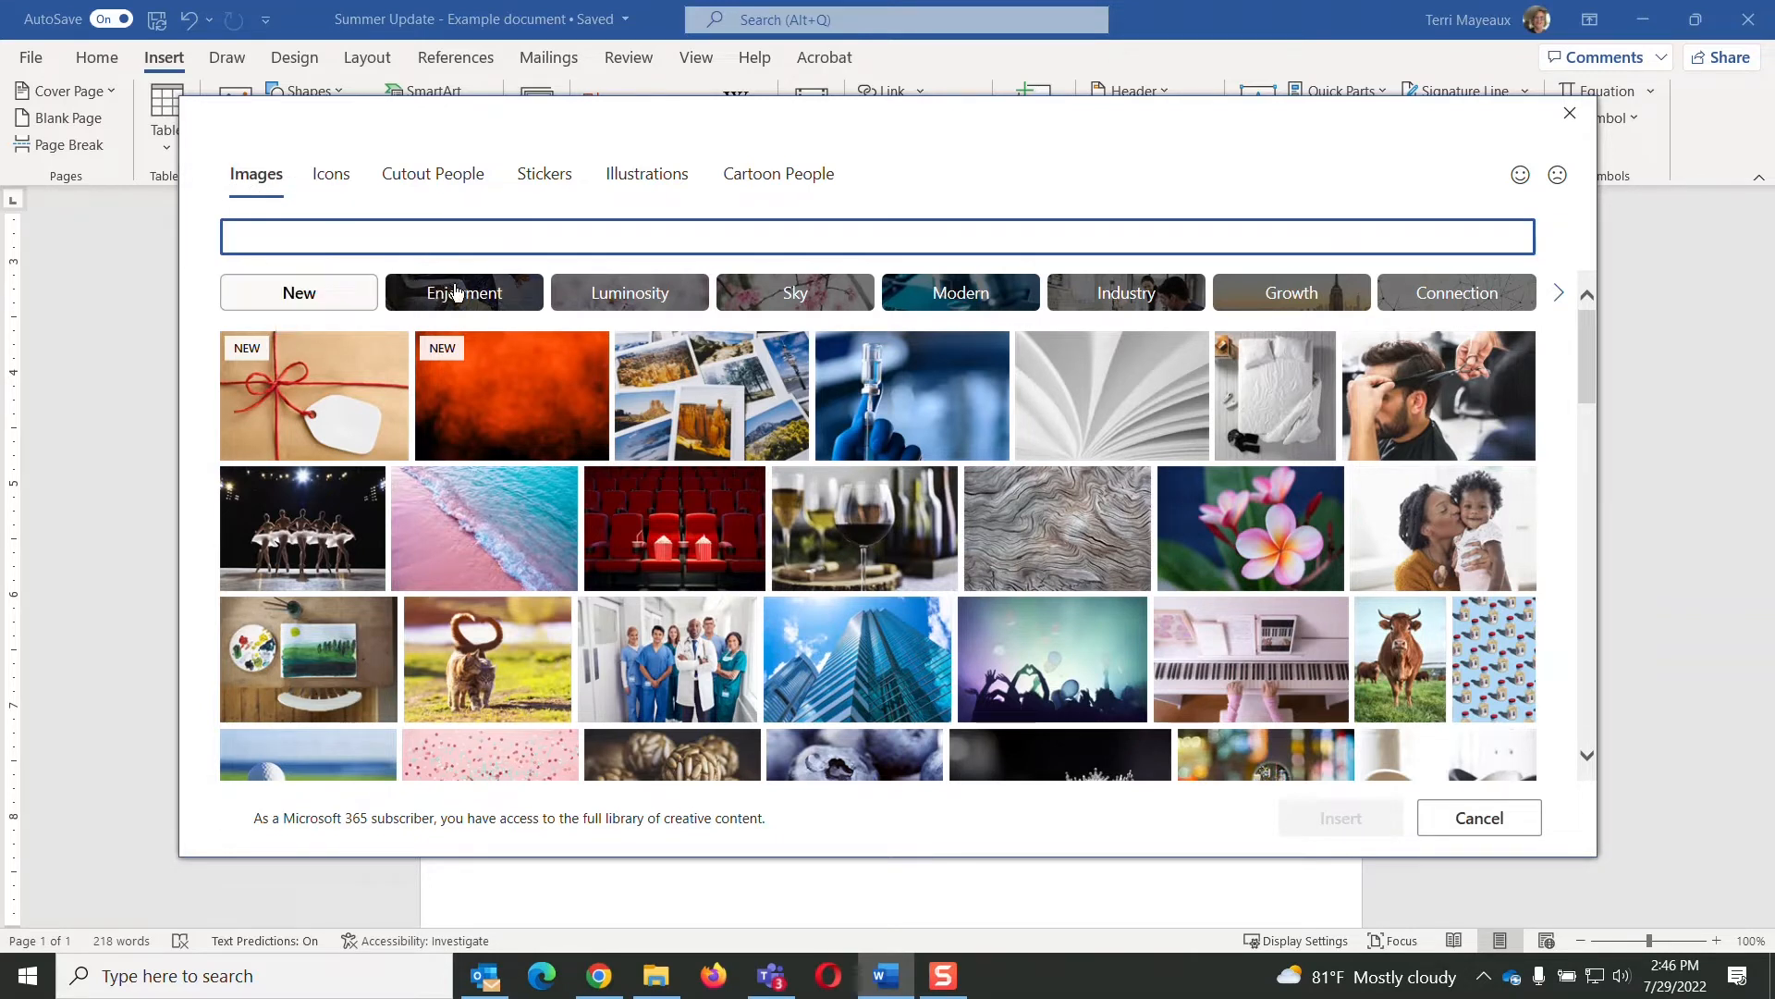
Step: Browse the stock image categories New, Enjoyment, Luminosity, Sky, Modern, Industry, Growth and Connection, returning to New
left_click(300, 298)
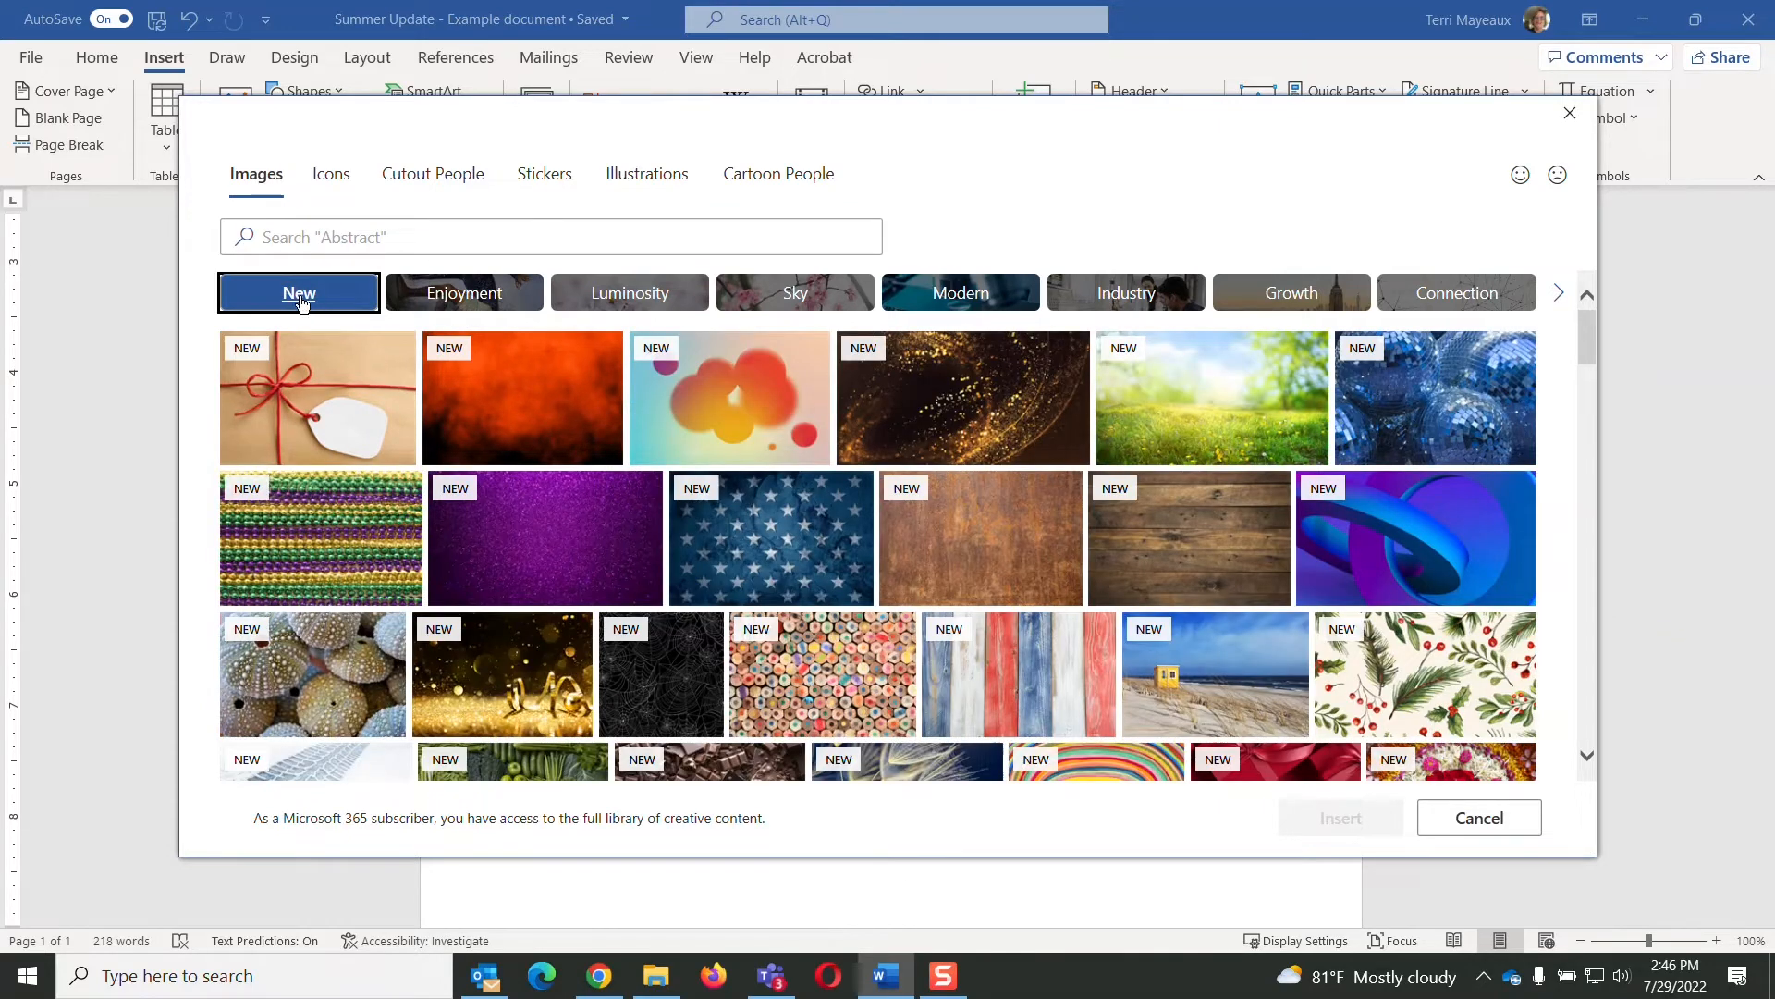
left_click(485, 296)
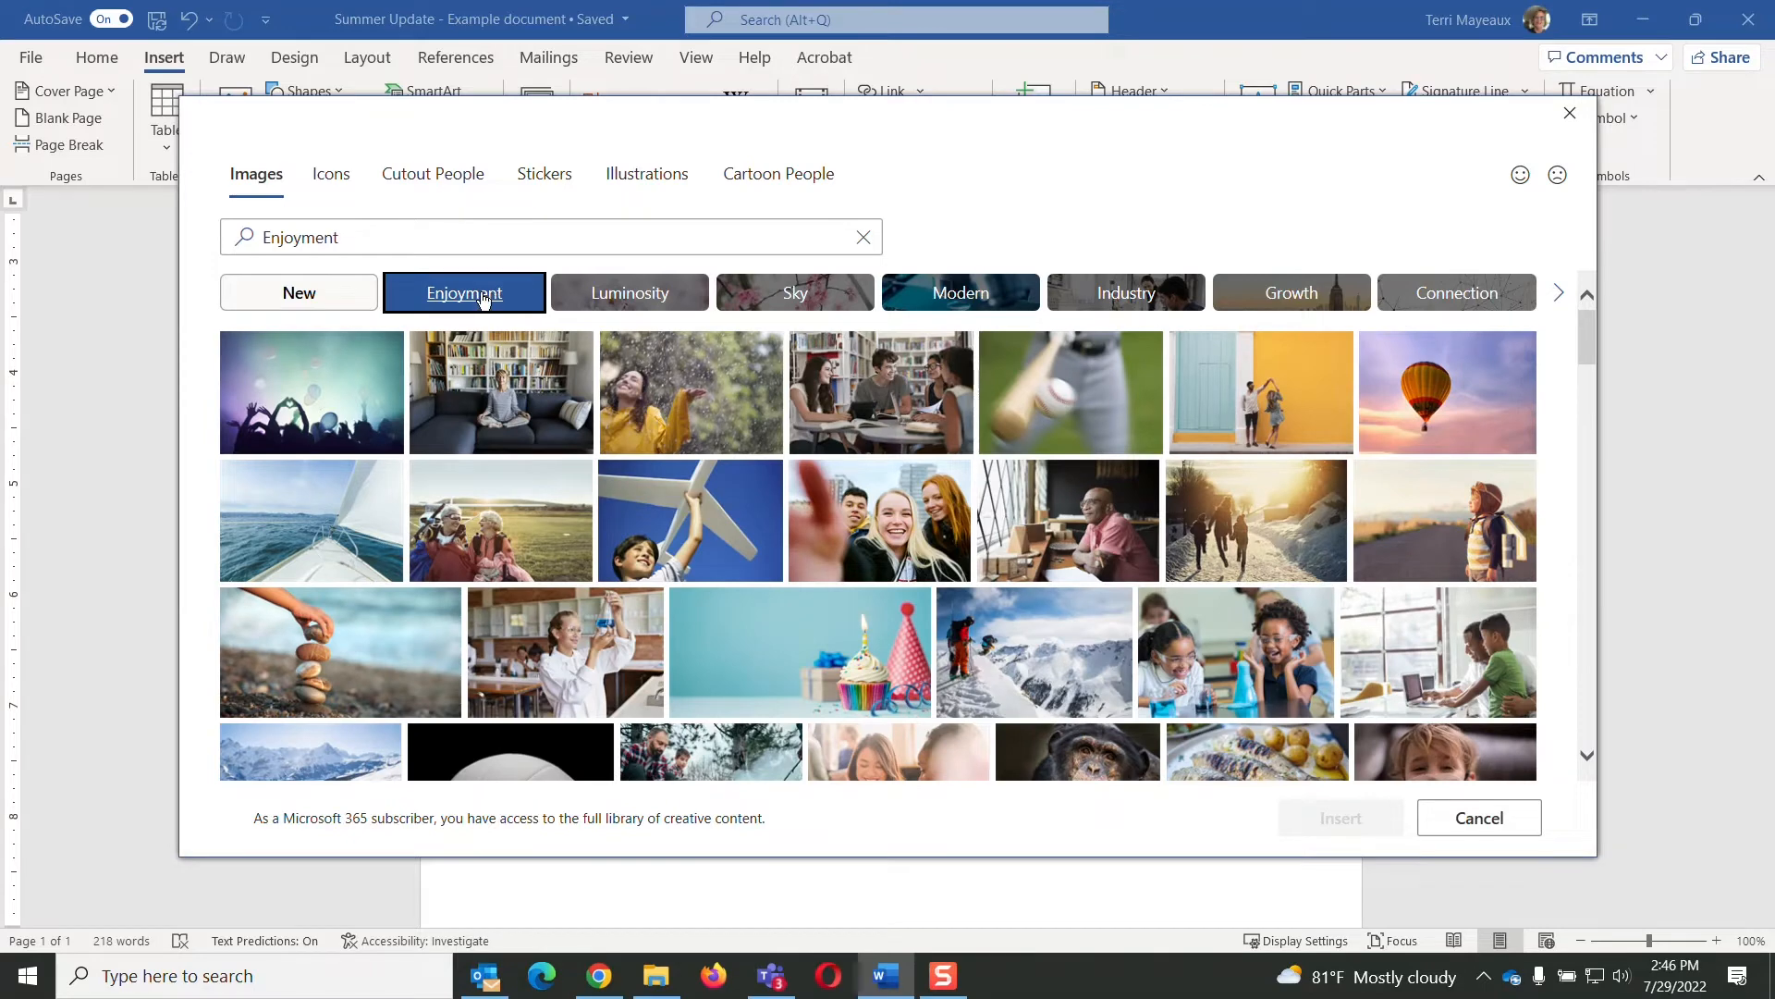
left_click(645, 300)
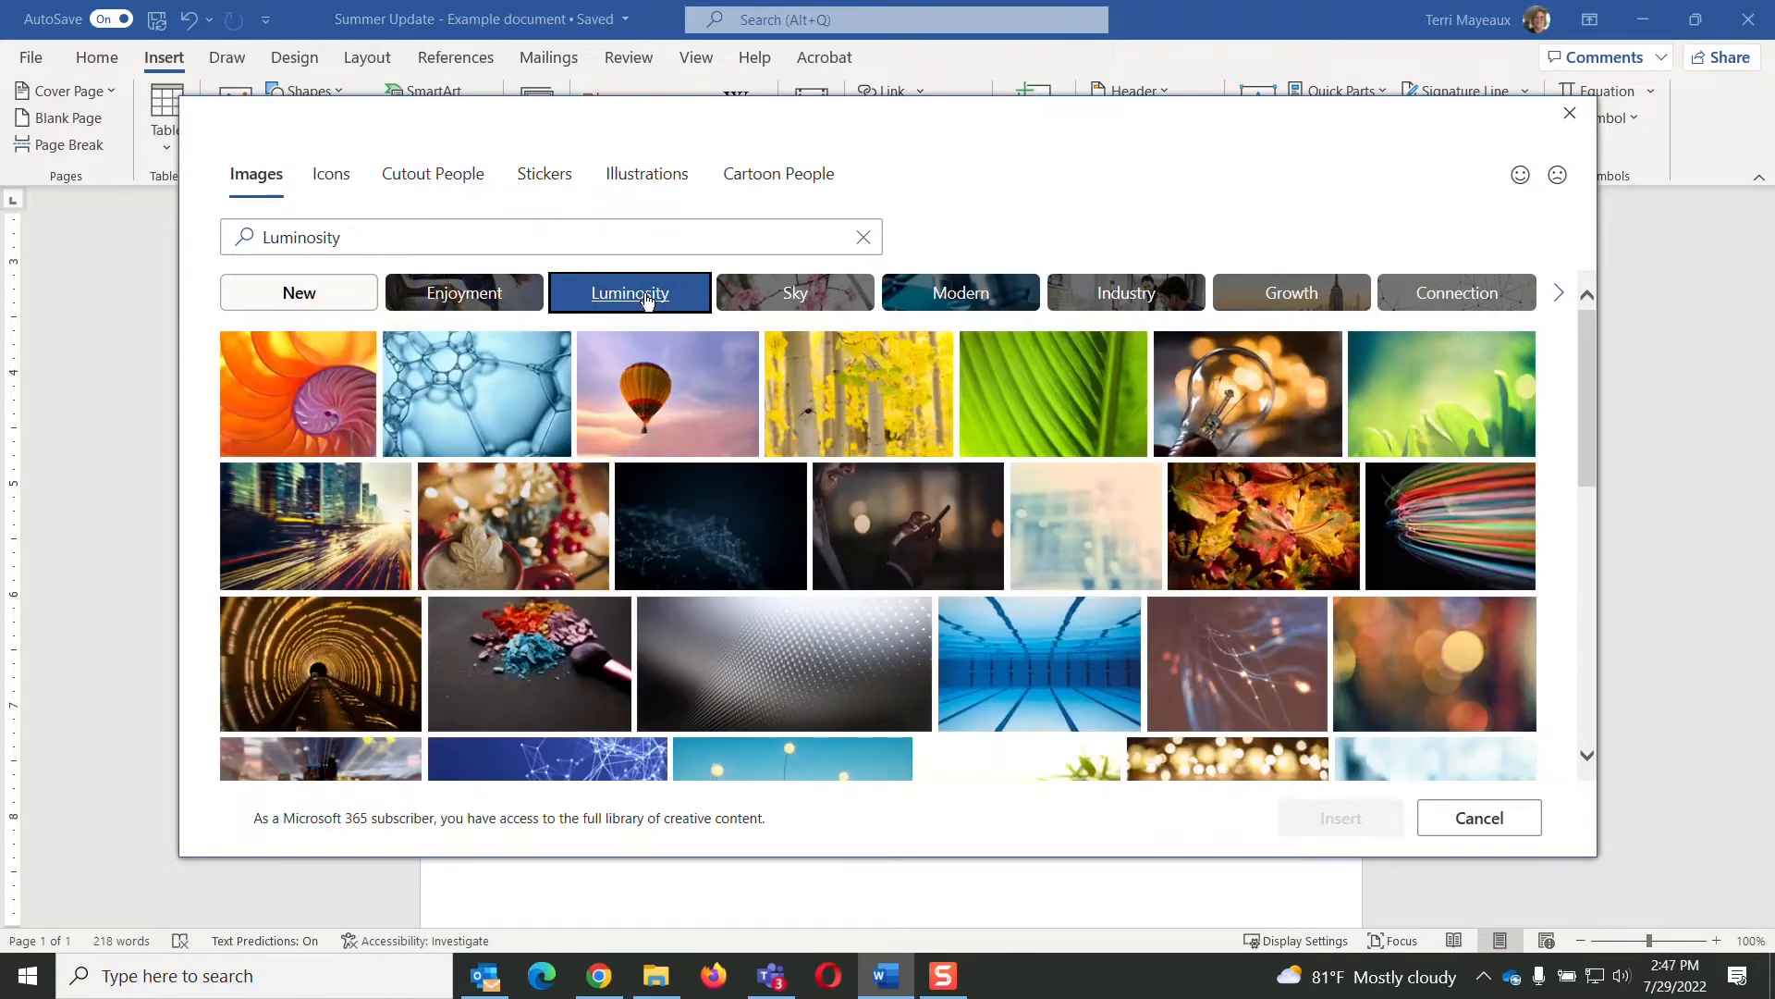
left_click(783, 296)
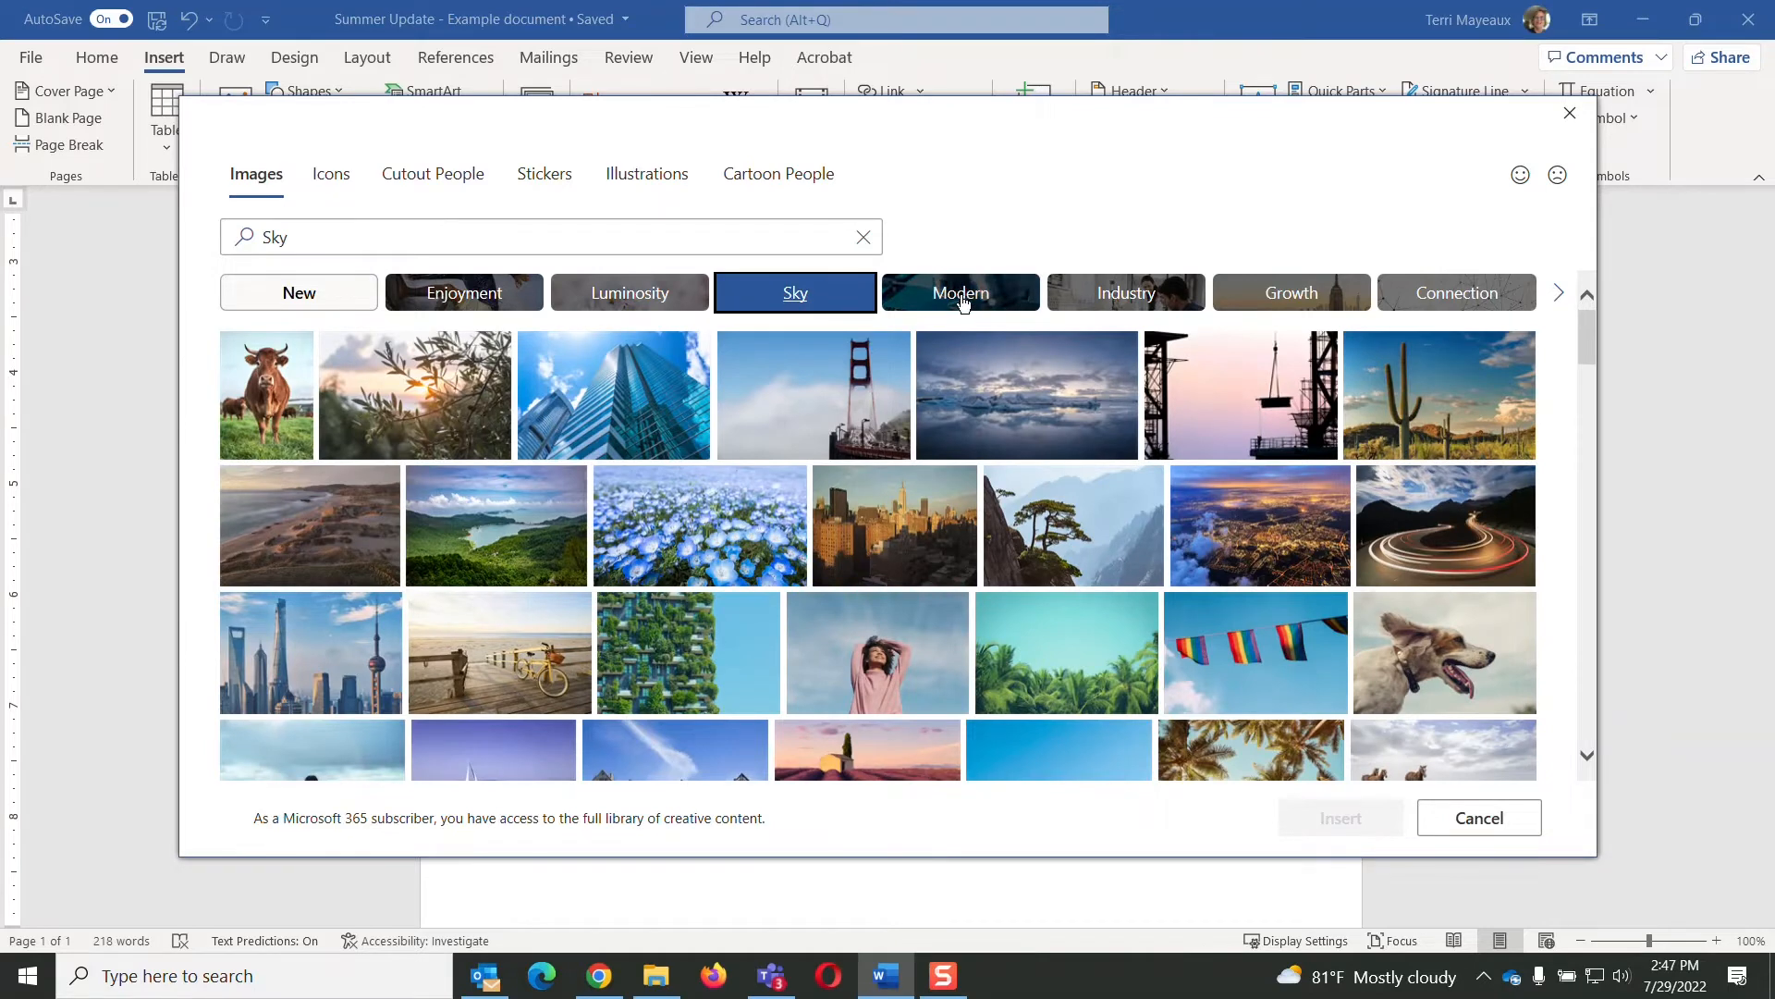
left_click(966, 298)
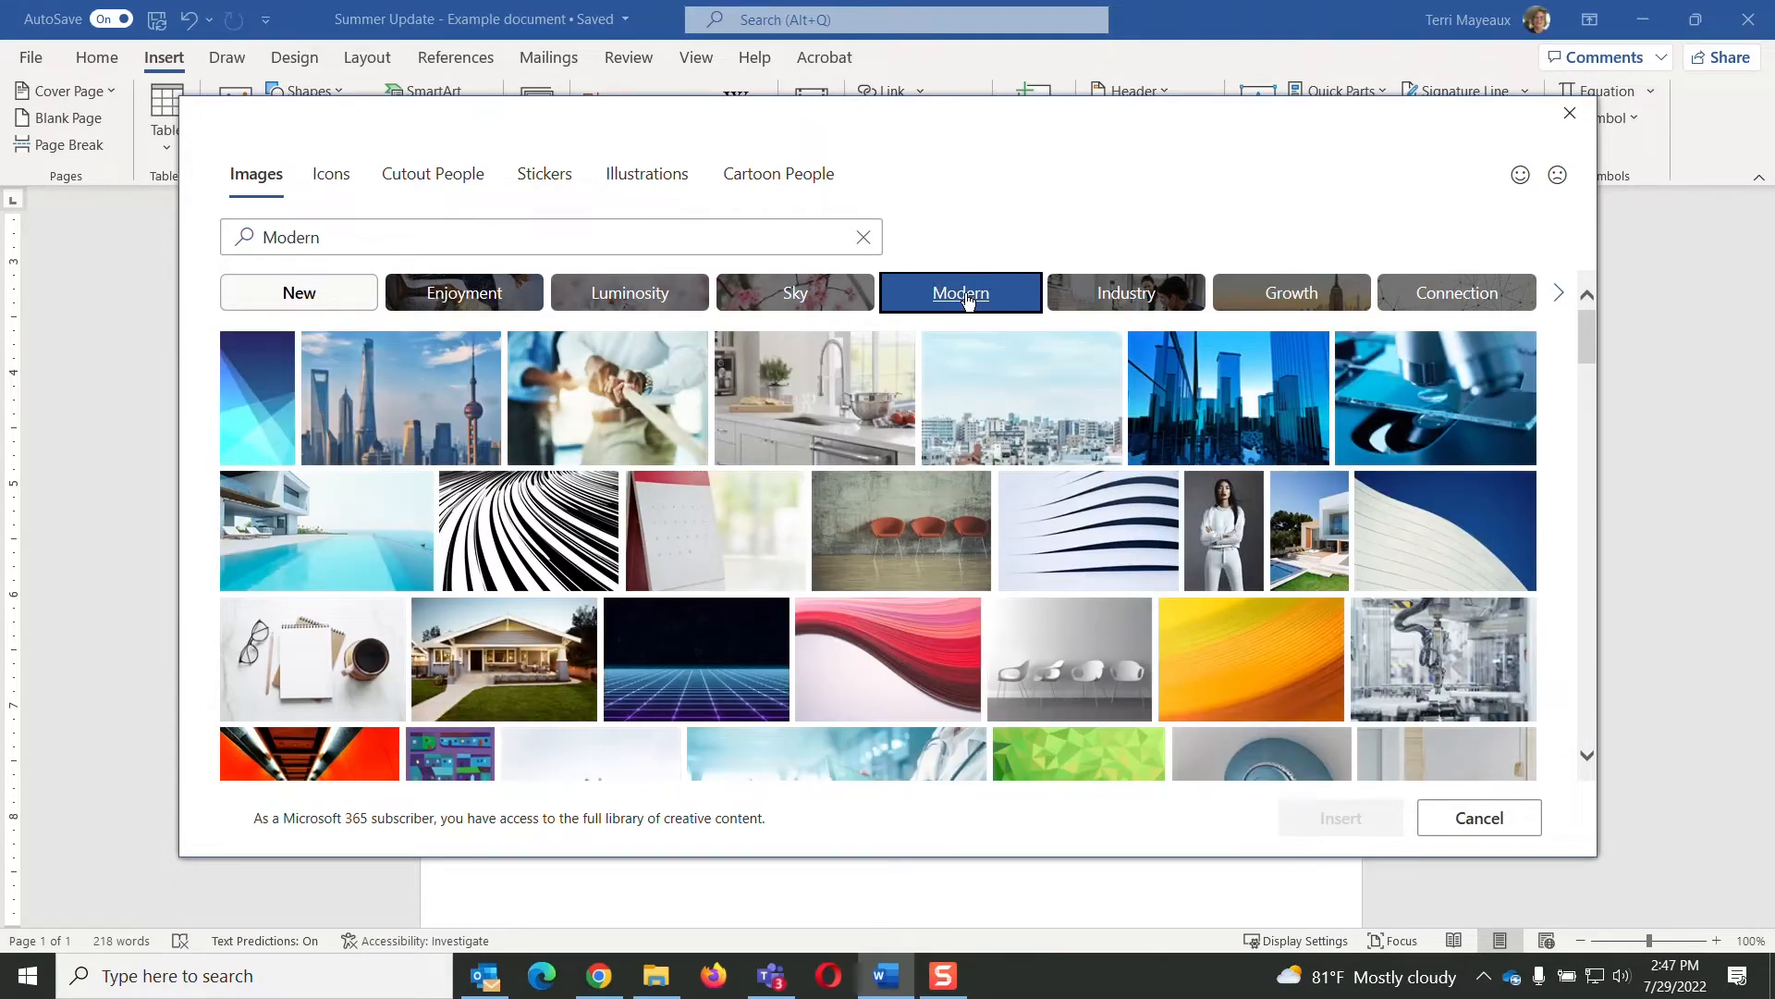
left_click(1144, 301)
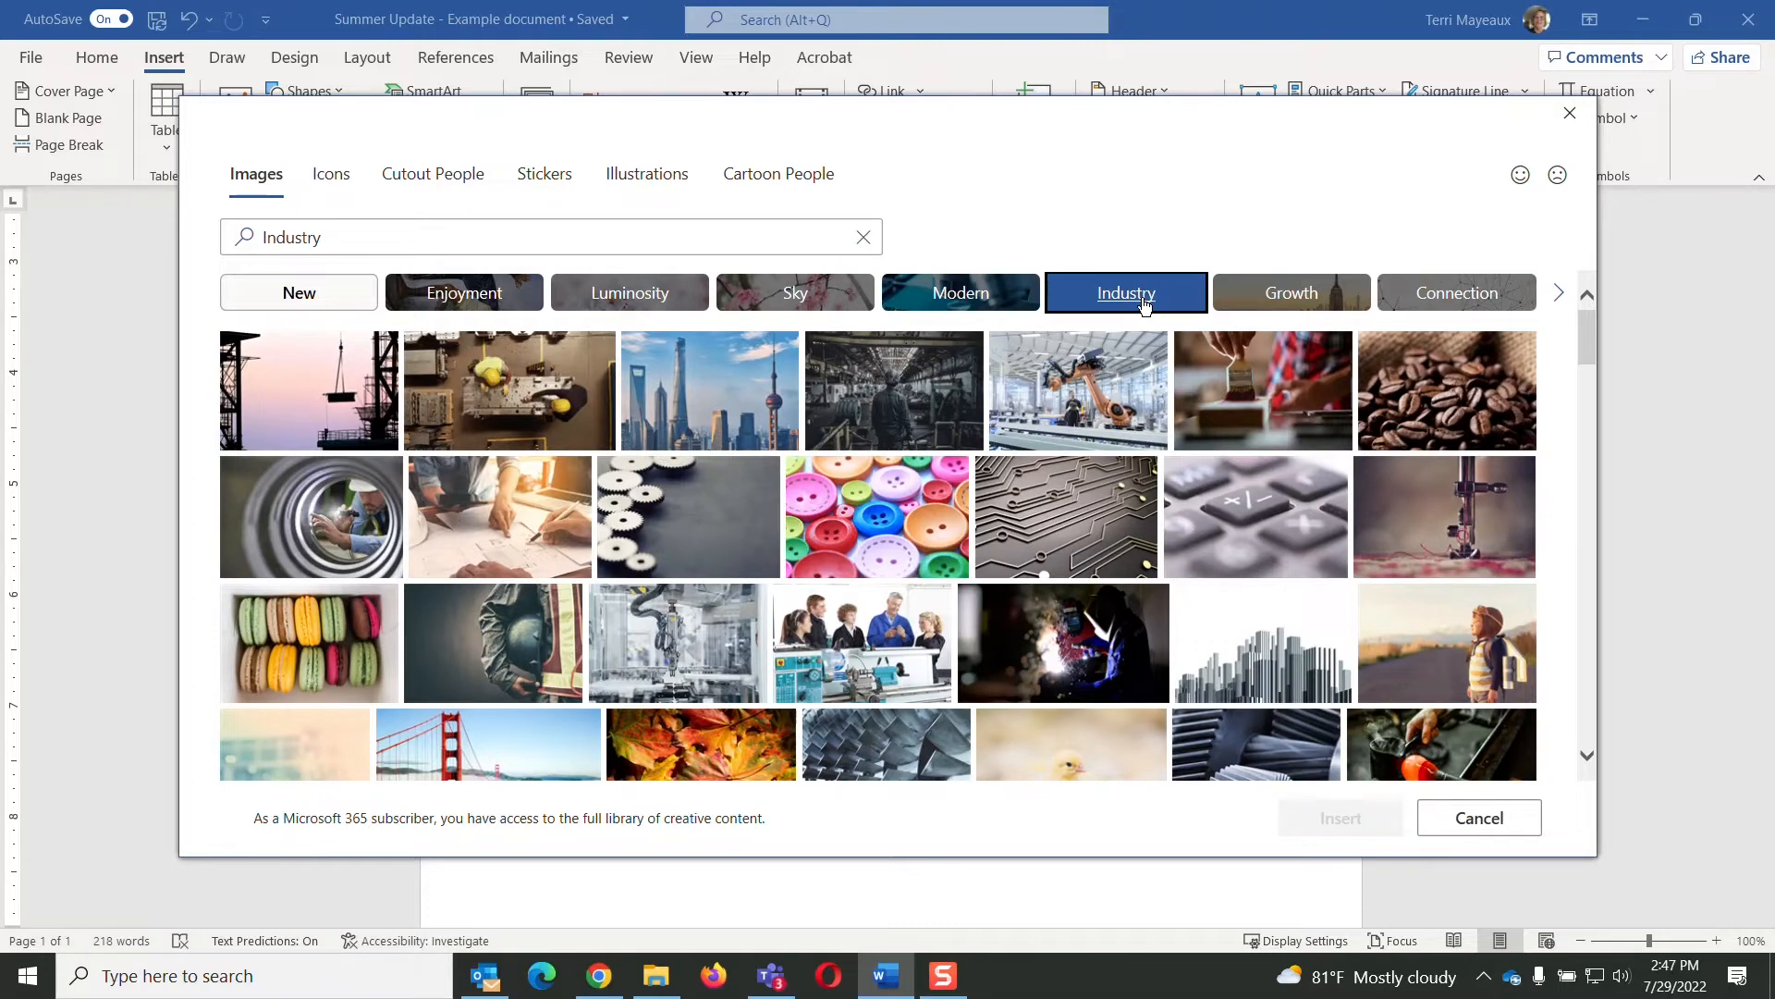
left_click(1291, 298)
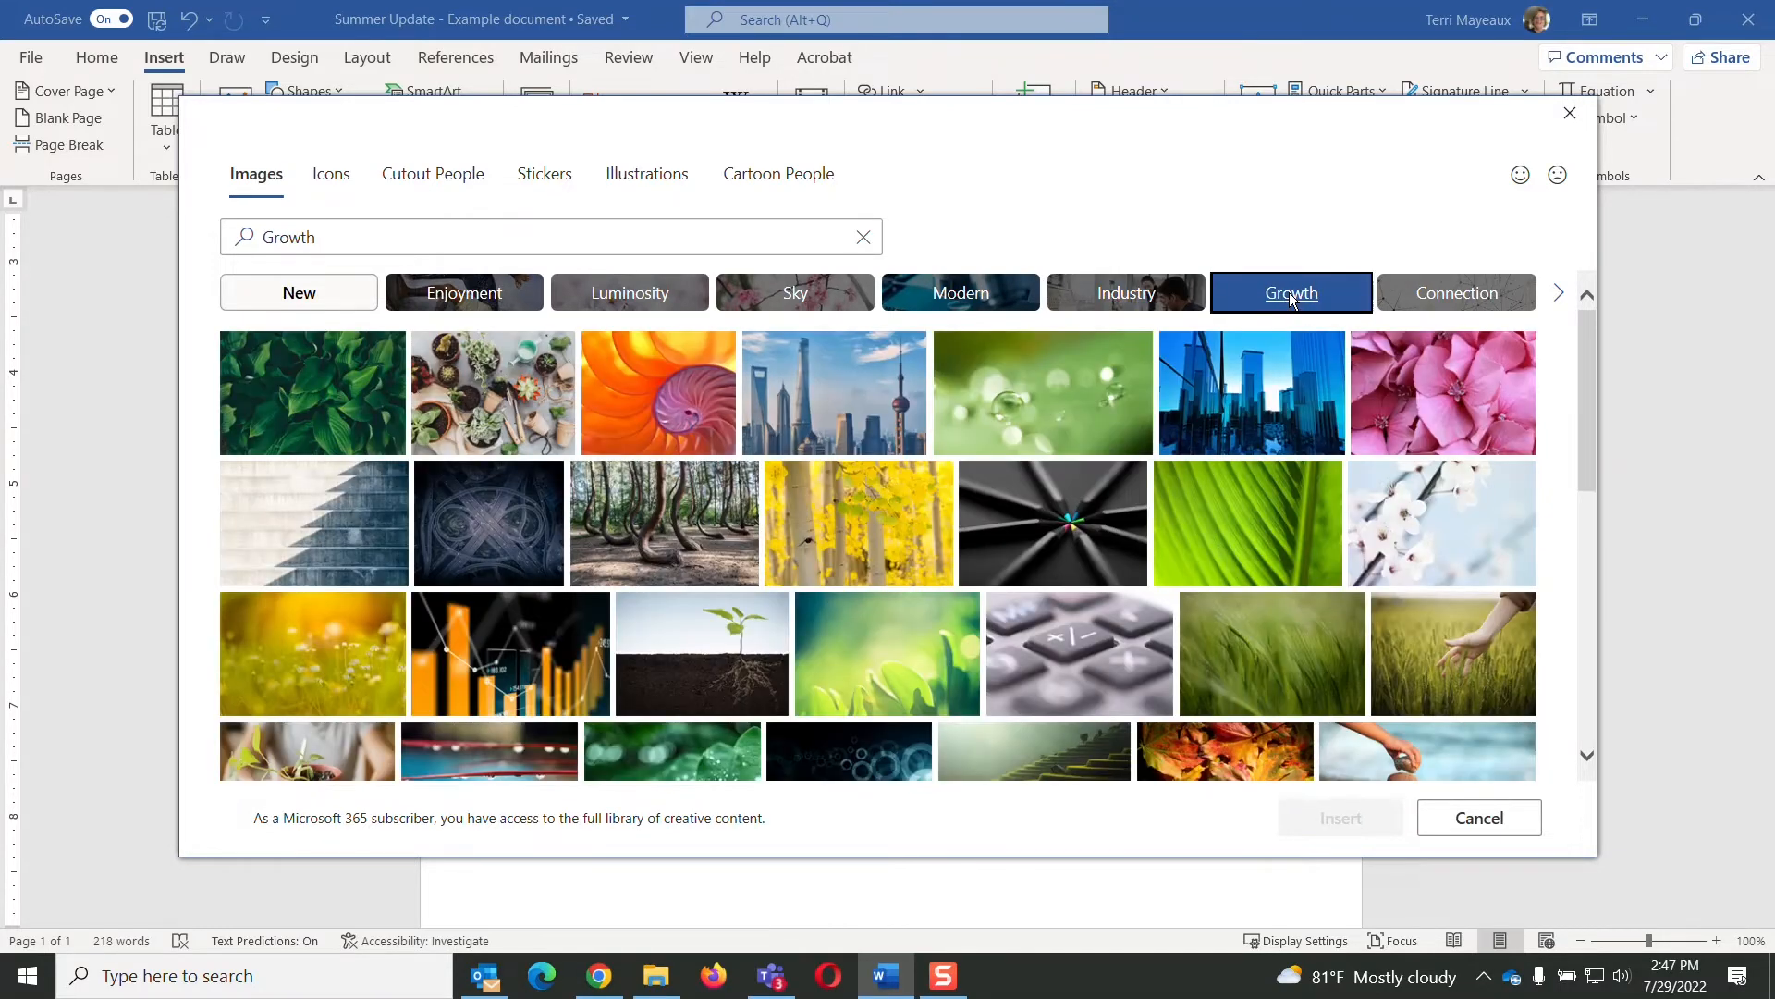
left_click(1431, 296)
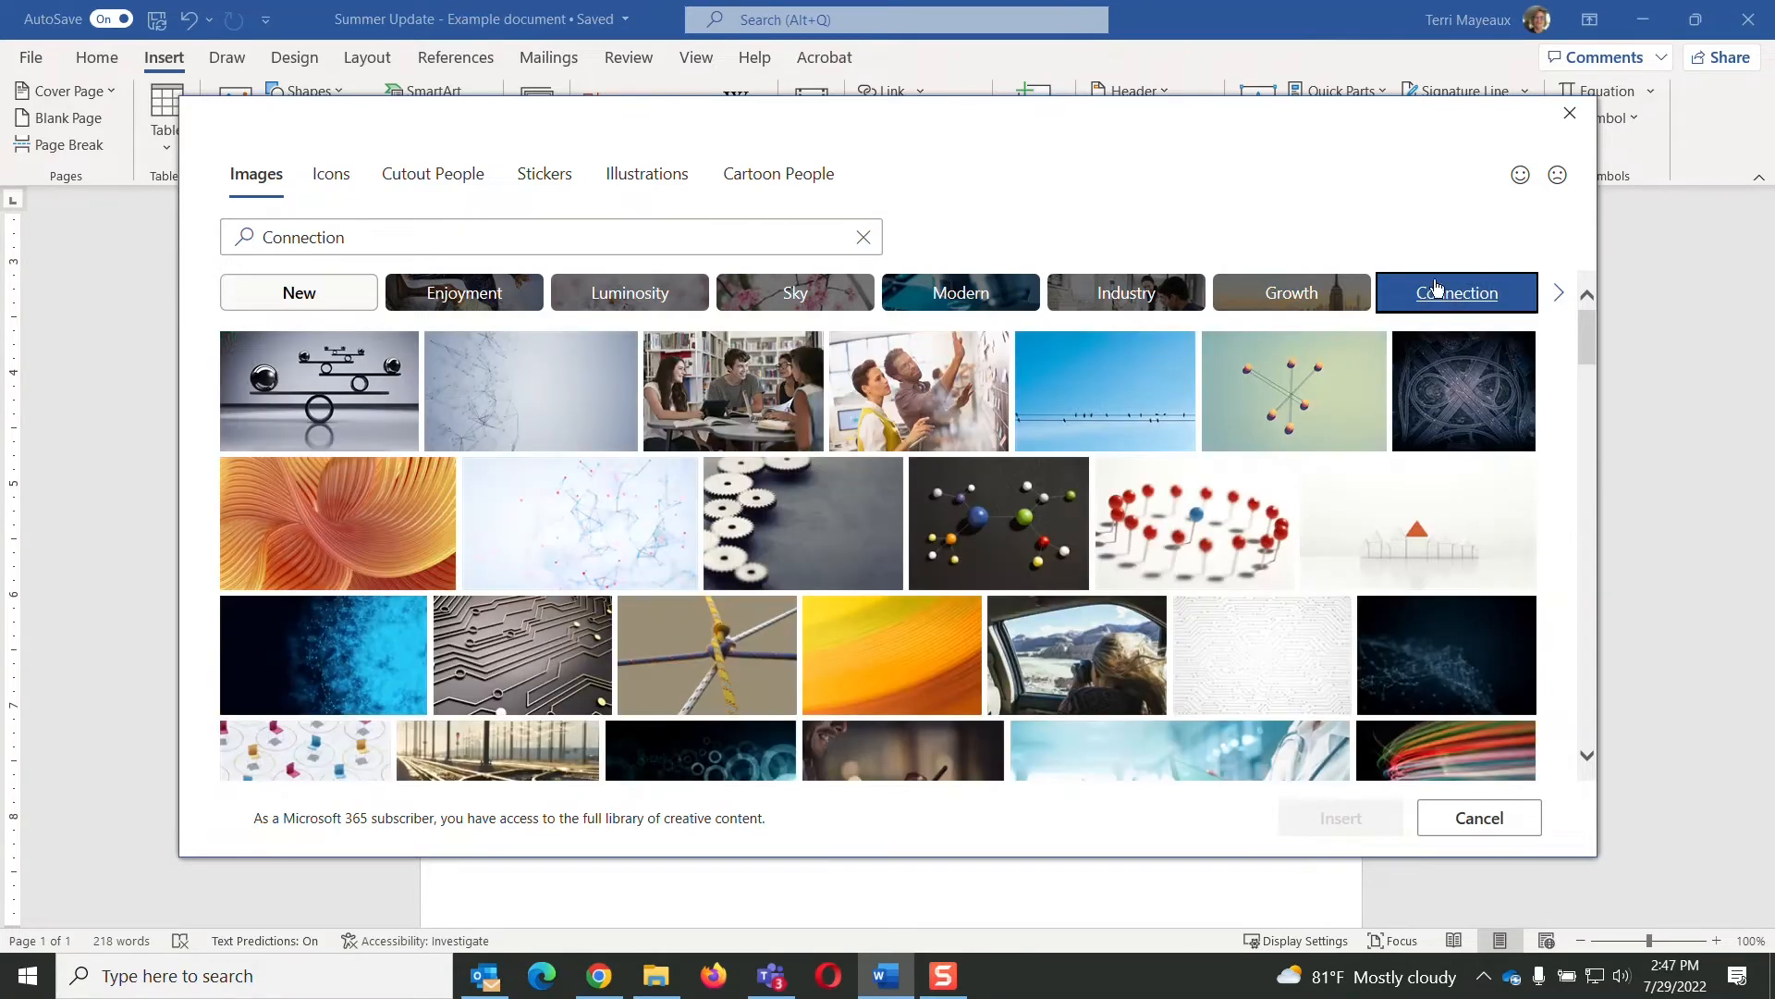
left_click(299, 298)
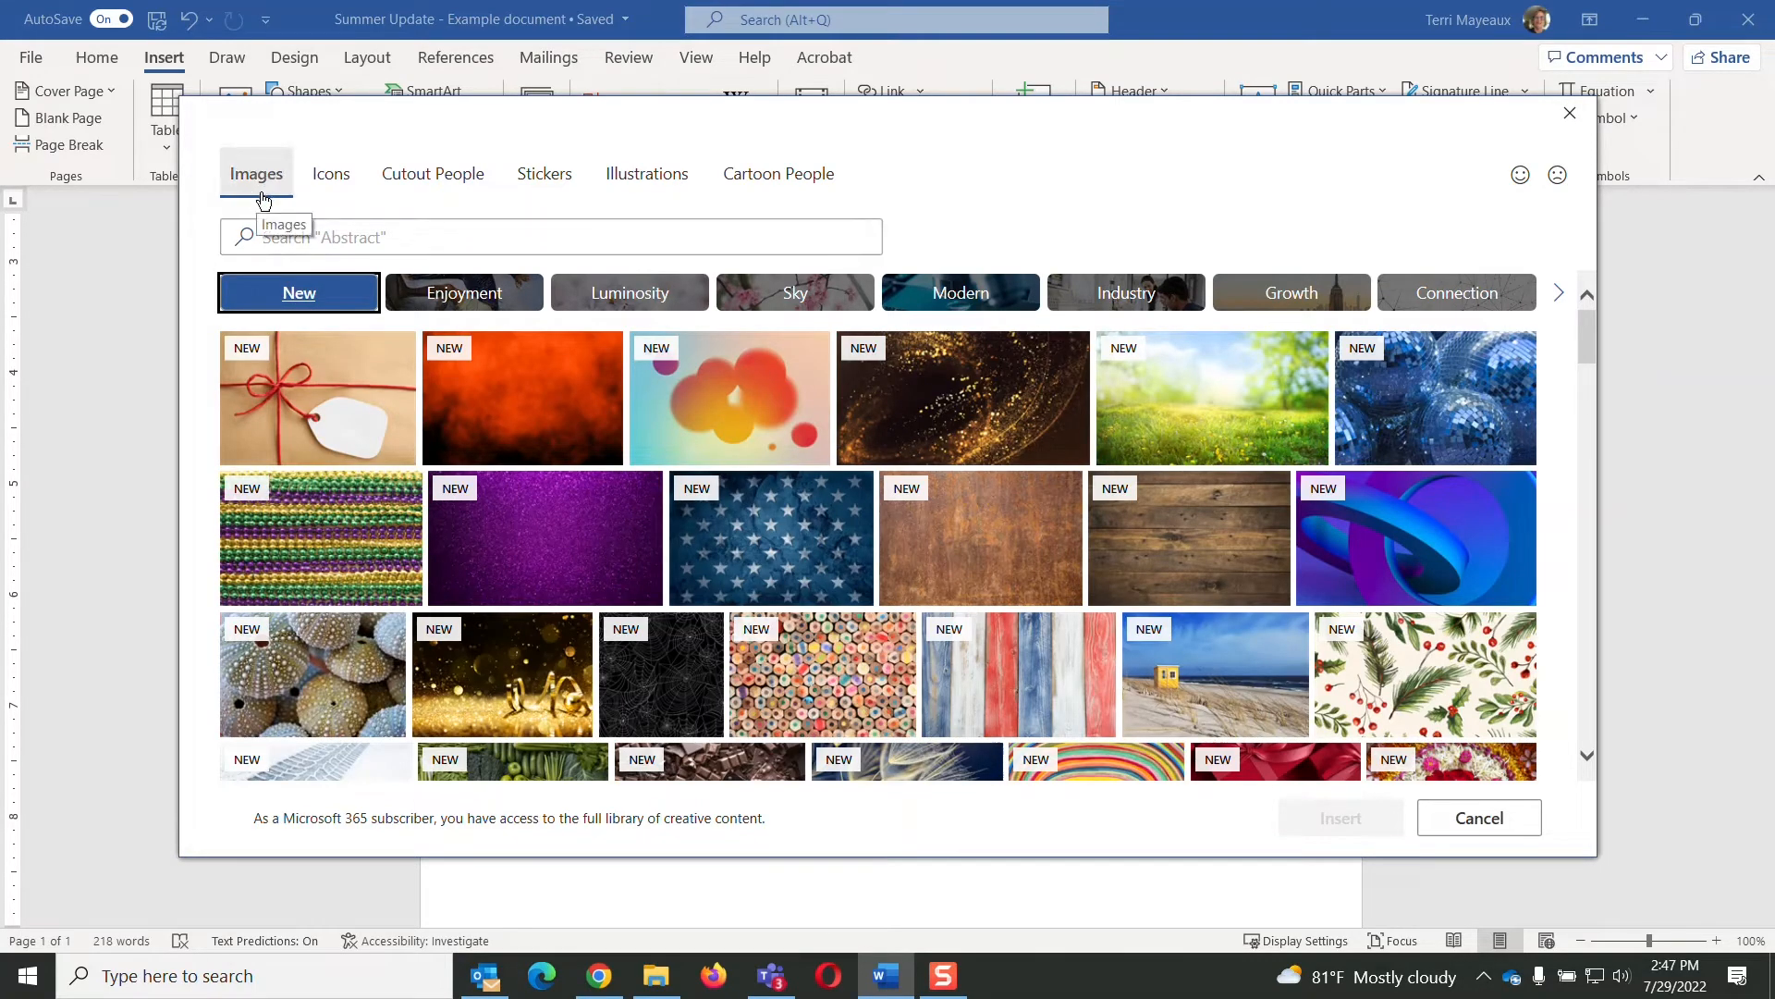
Step: Browse the stock library's Icons and Cutout People collections, viewing the cutouts of each listed model and returning to the first one
left_click(337, 184)
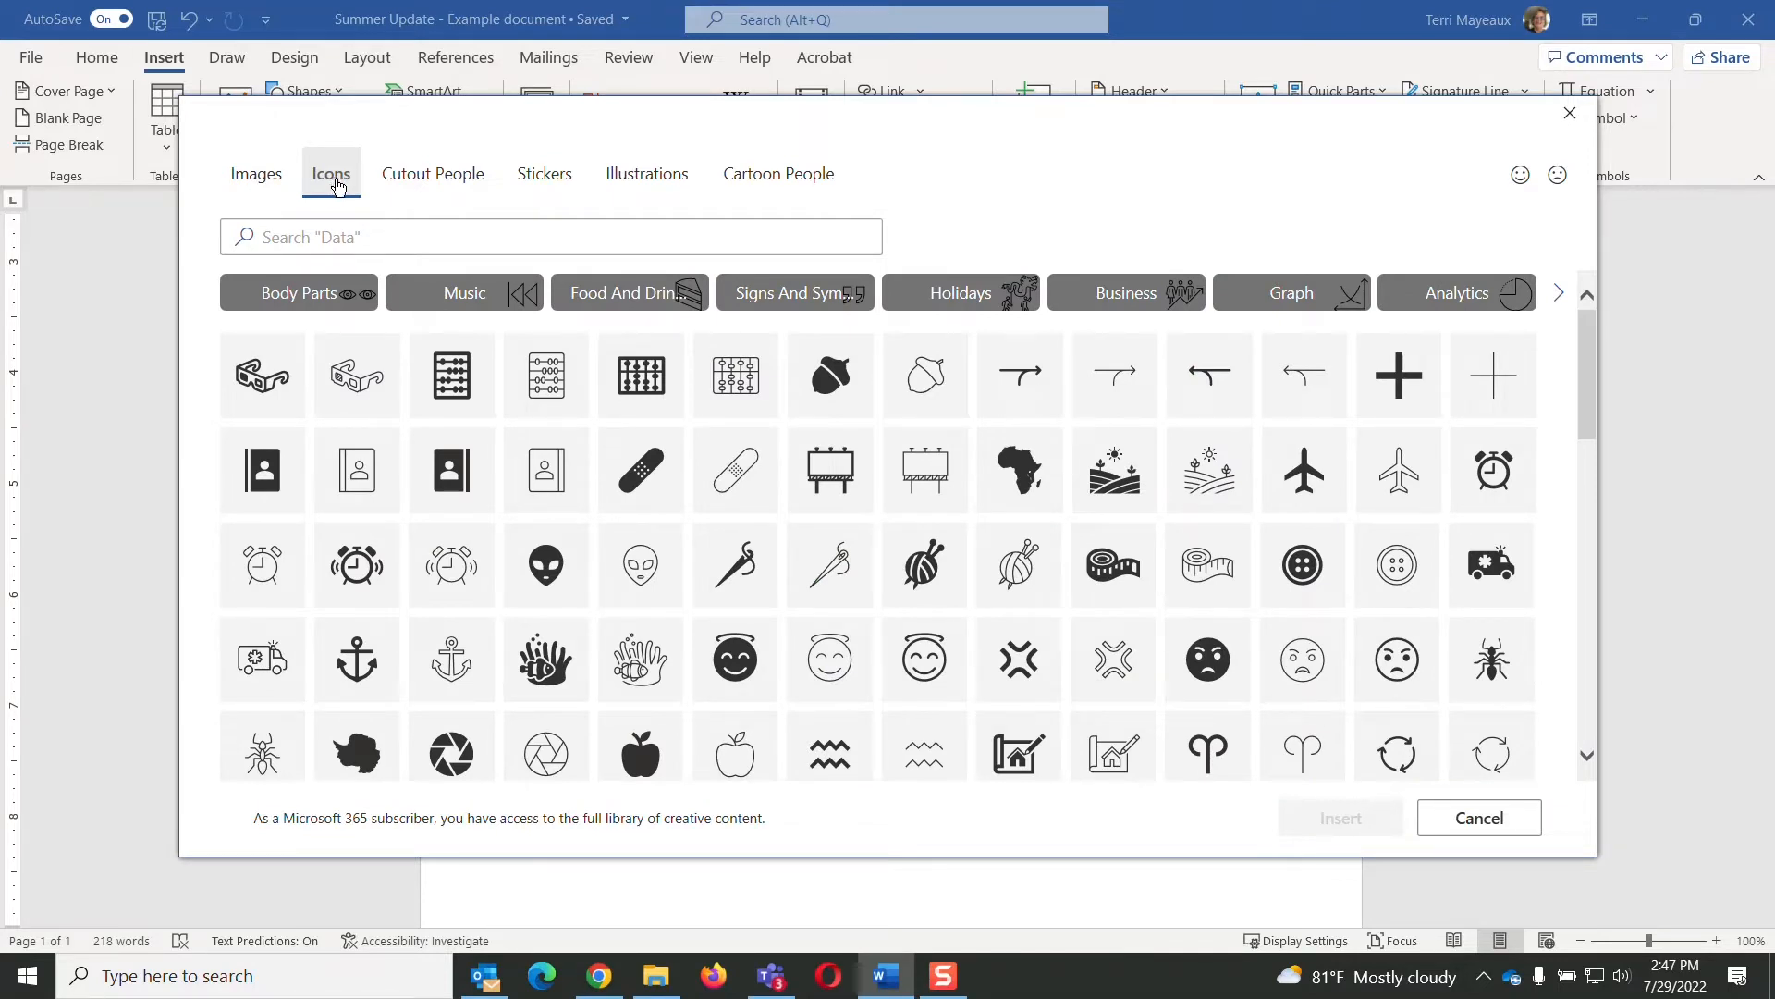
left_click(451, 178)
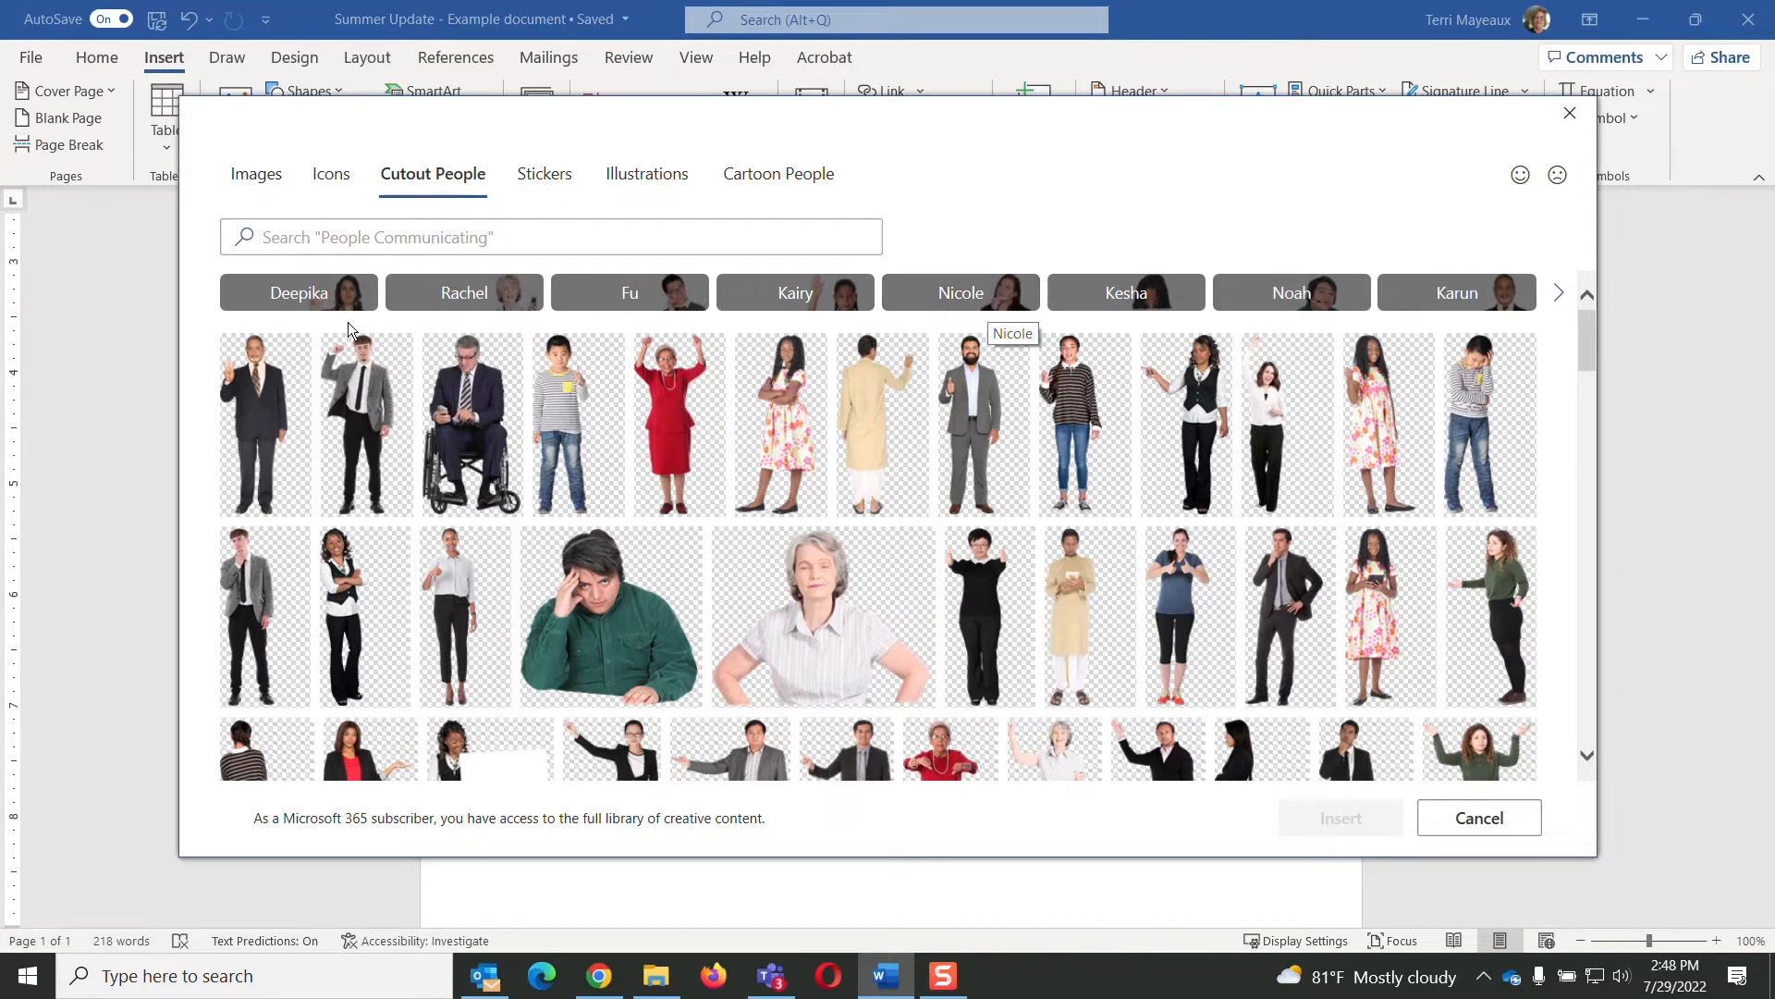
left_click(320, 296)
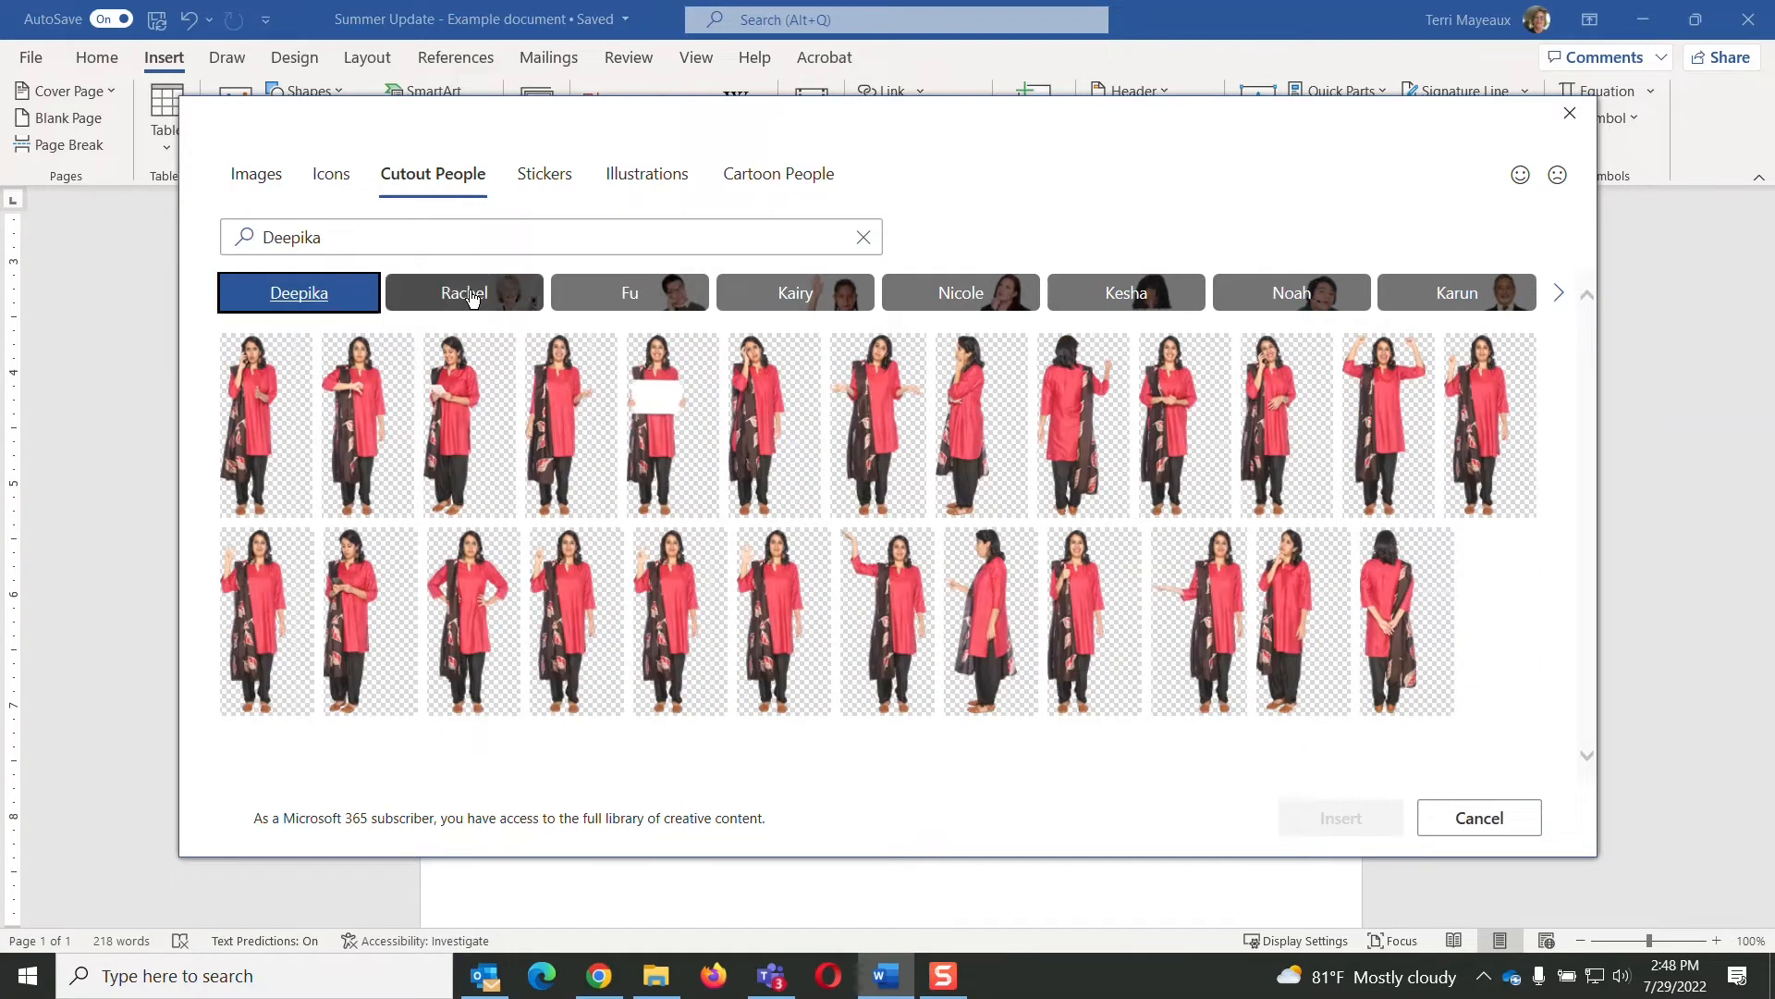
left_click(472, 296)
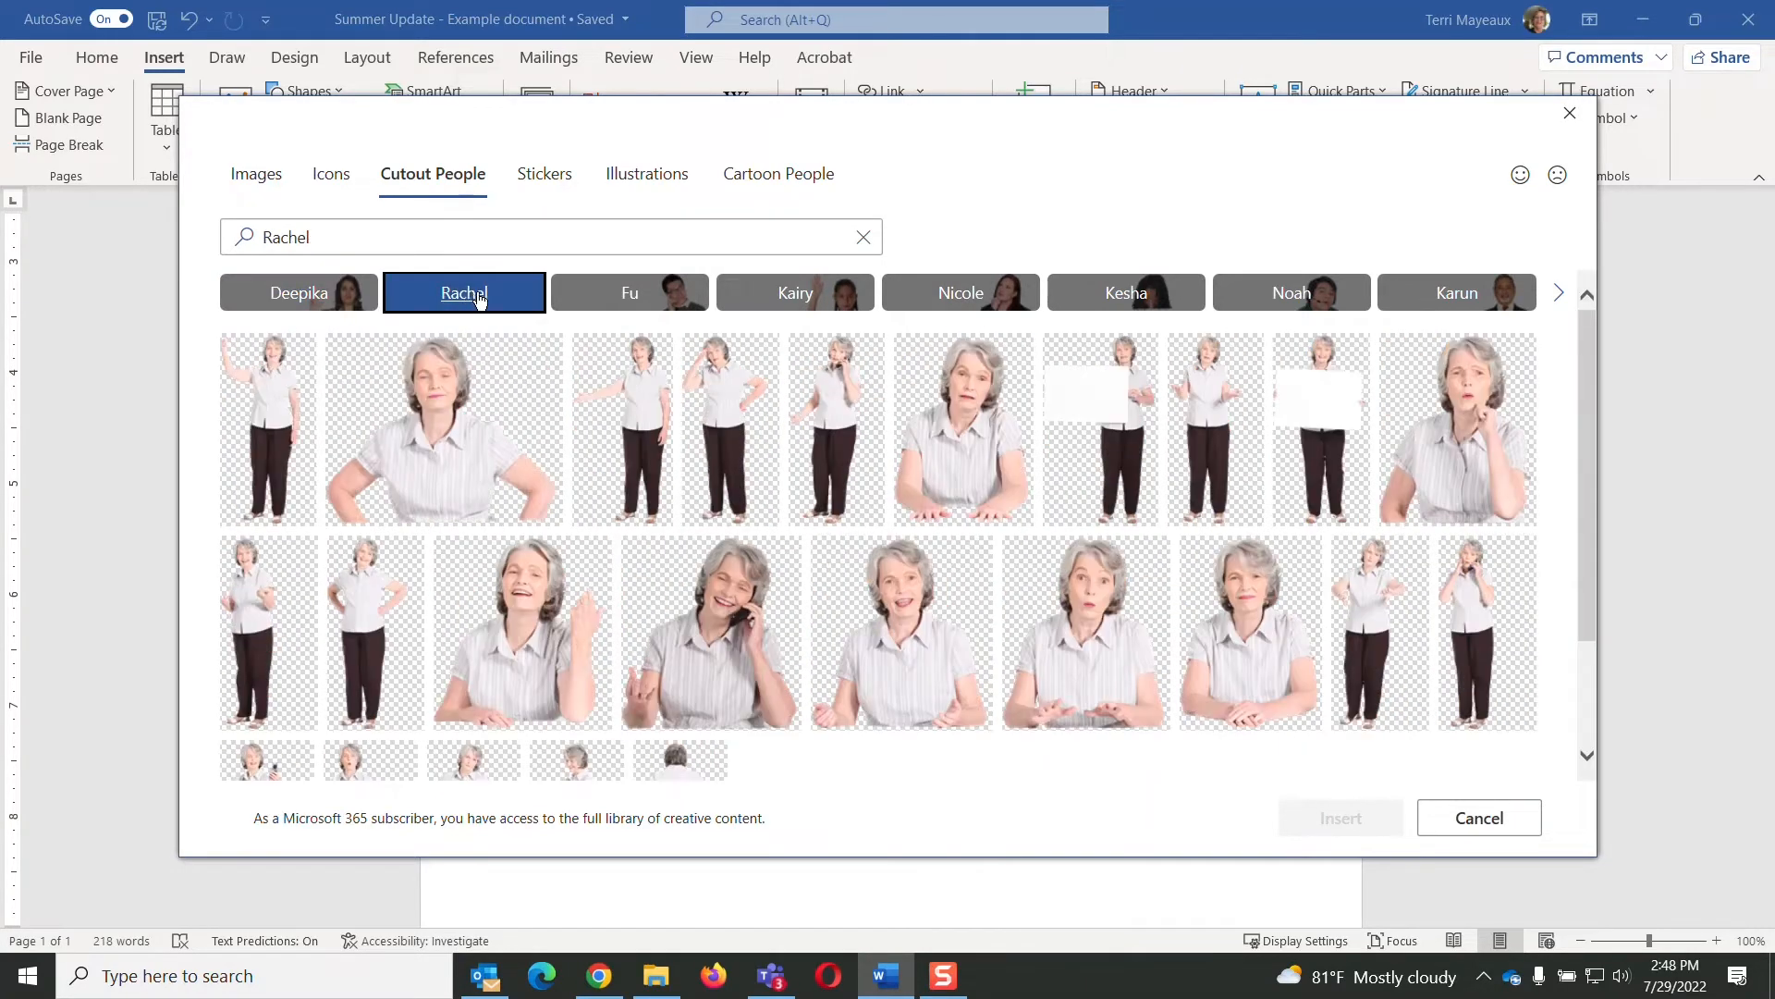
left_click(651, 295)
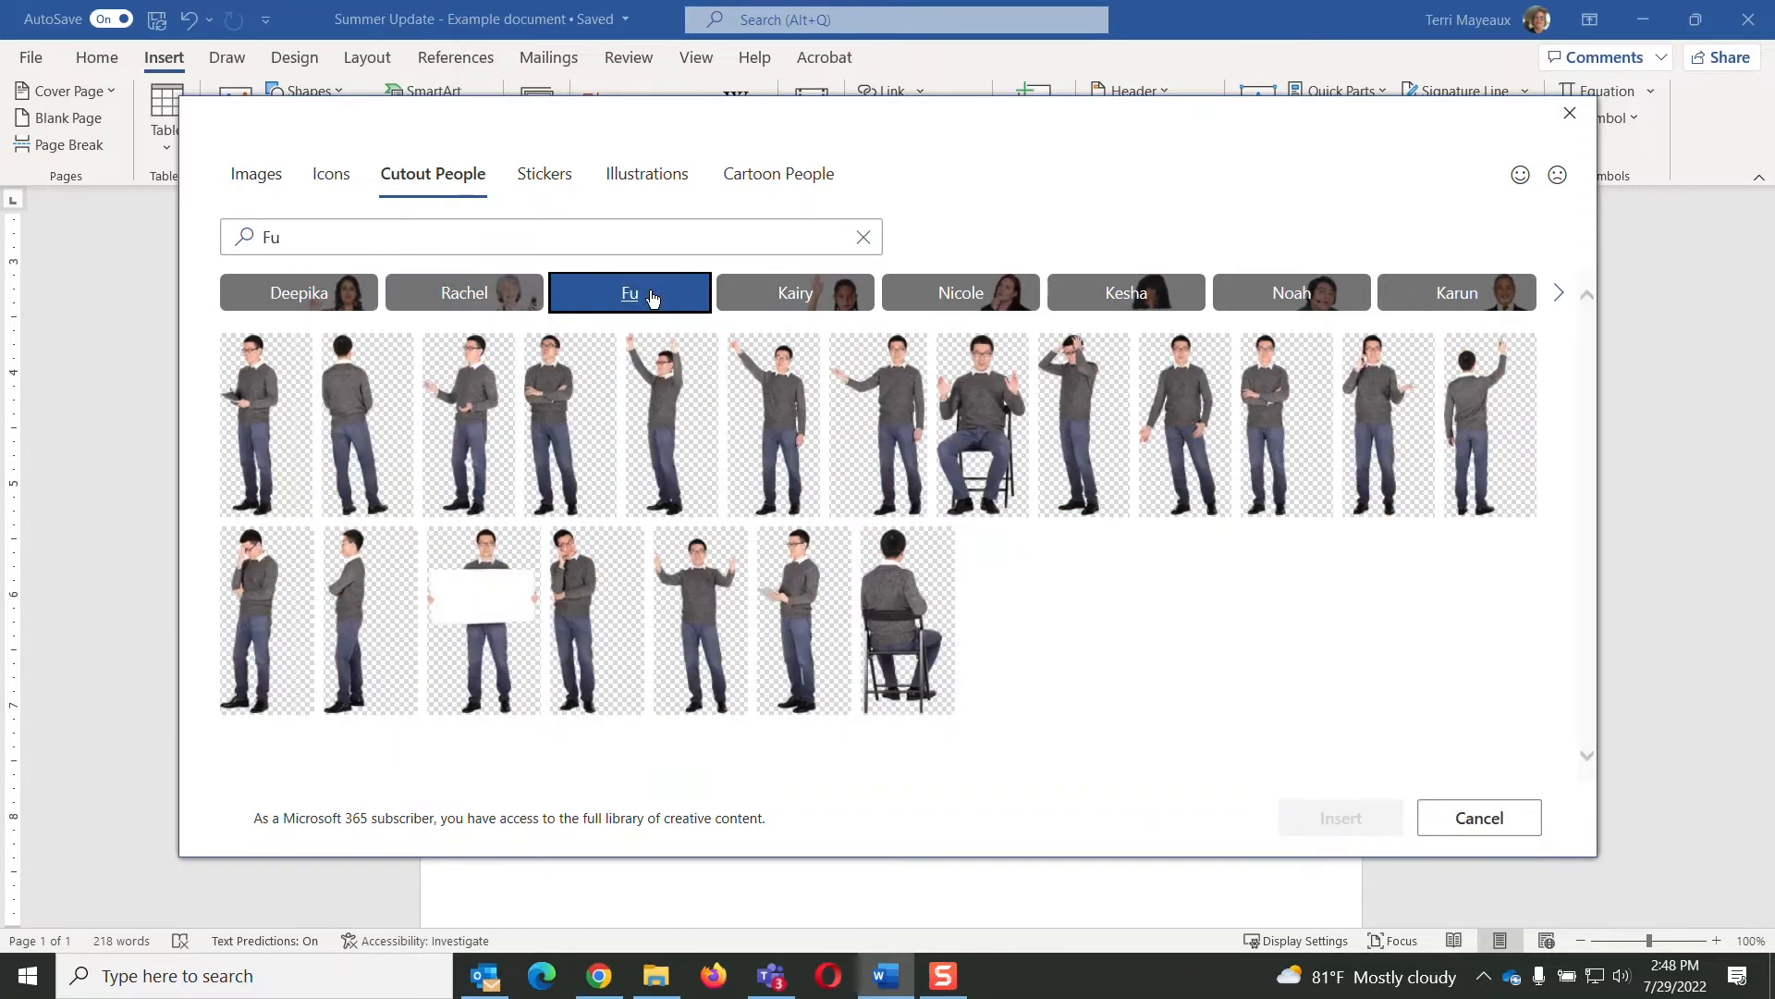
left_click(784, 293)
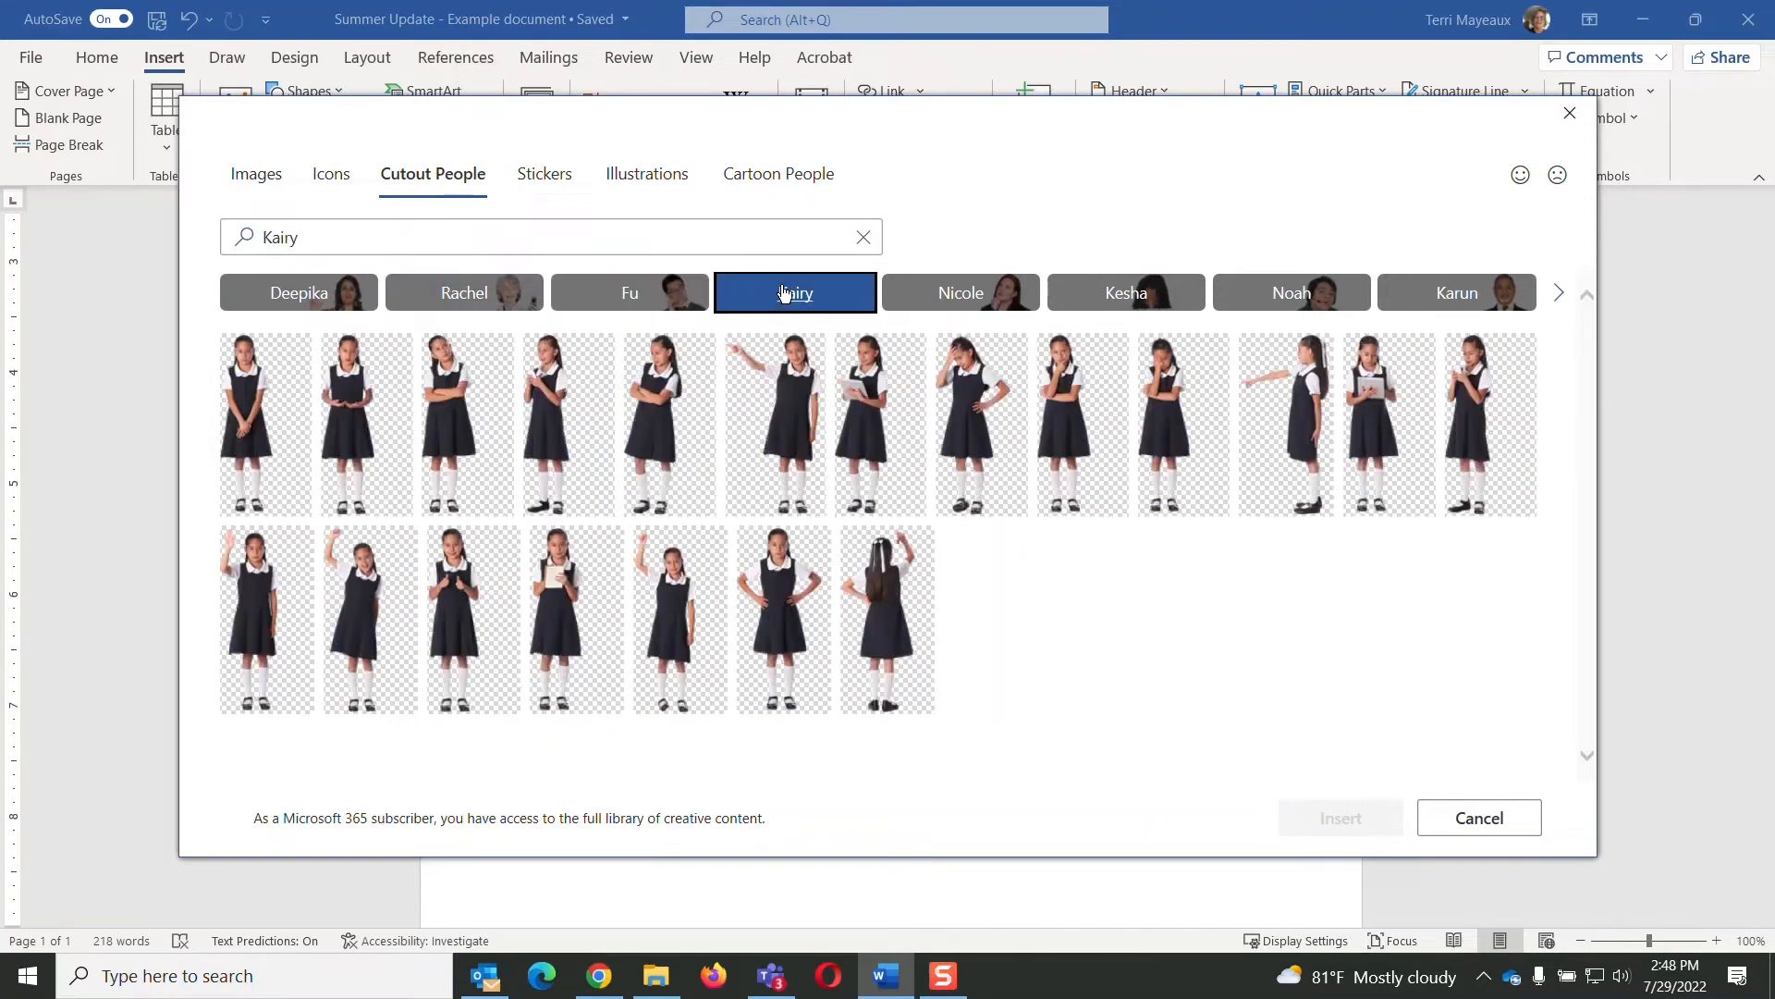
left_click(981, 301)
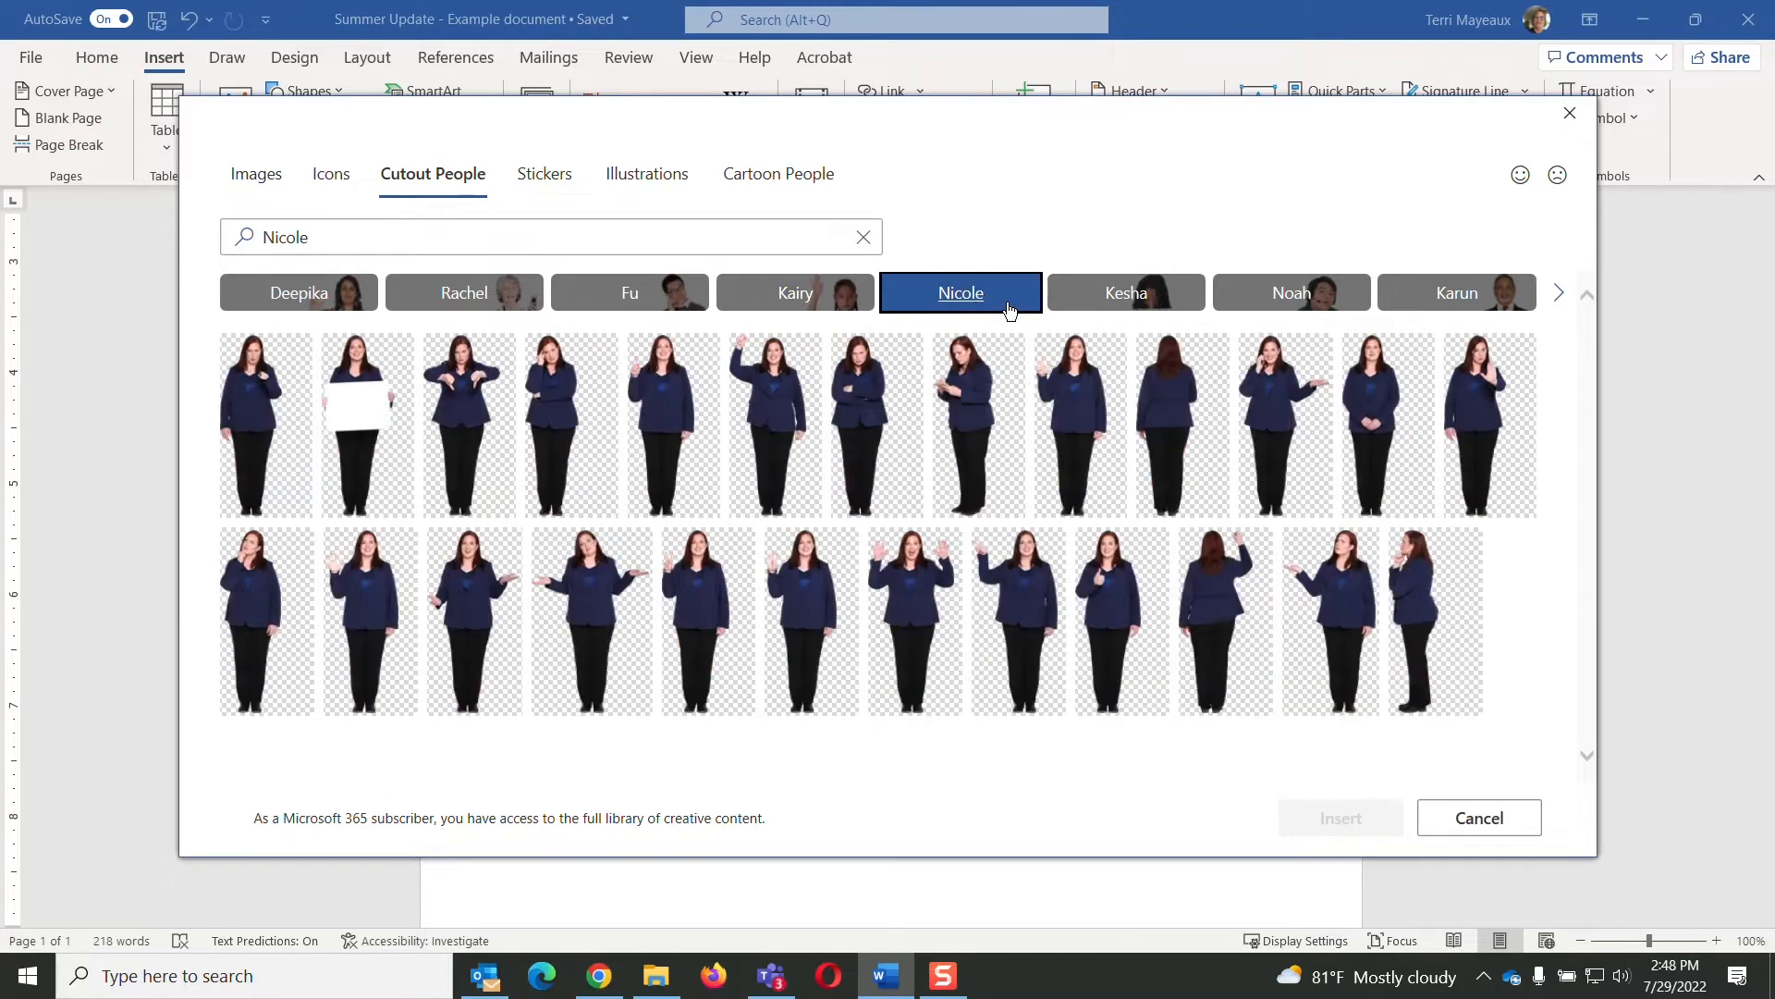
left_click(1123, 295)
left_click(1292, 296)
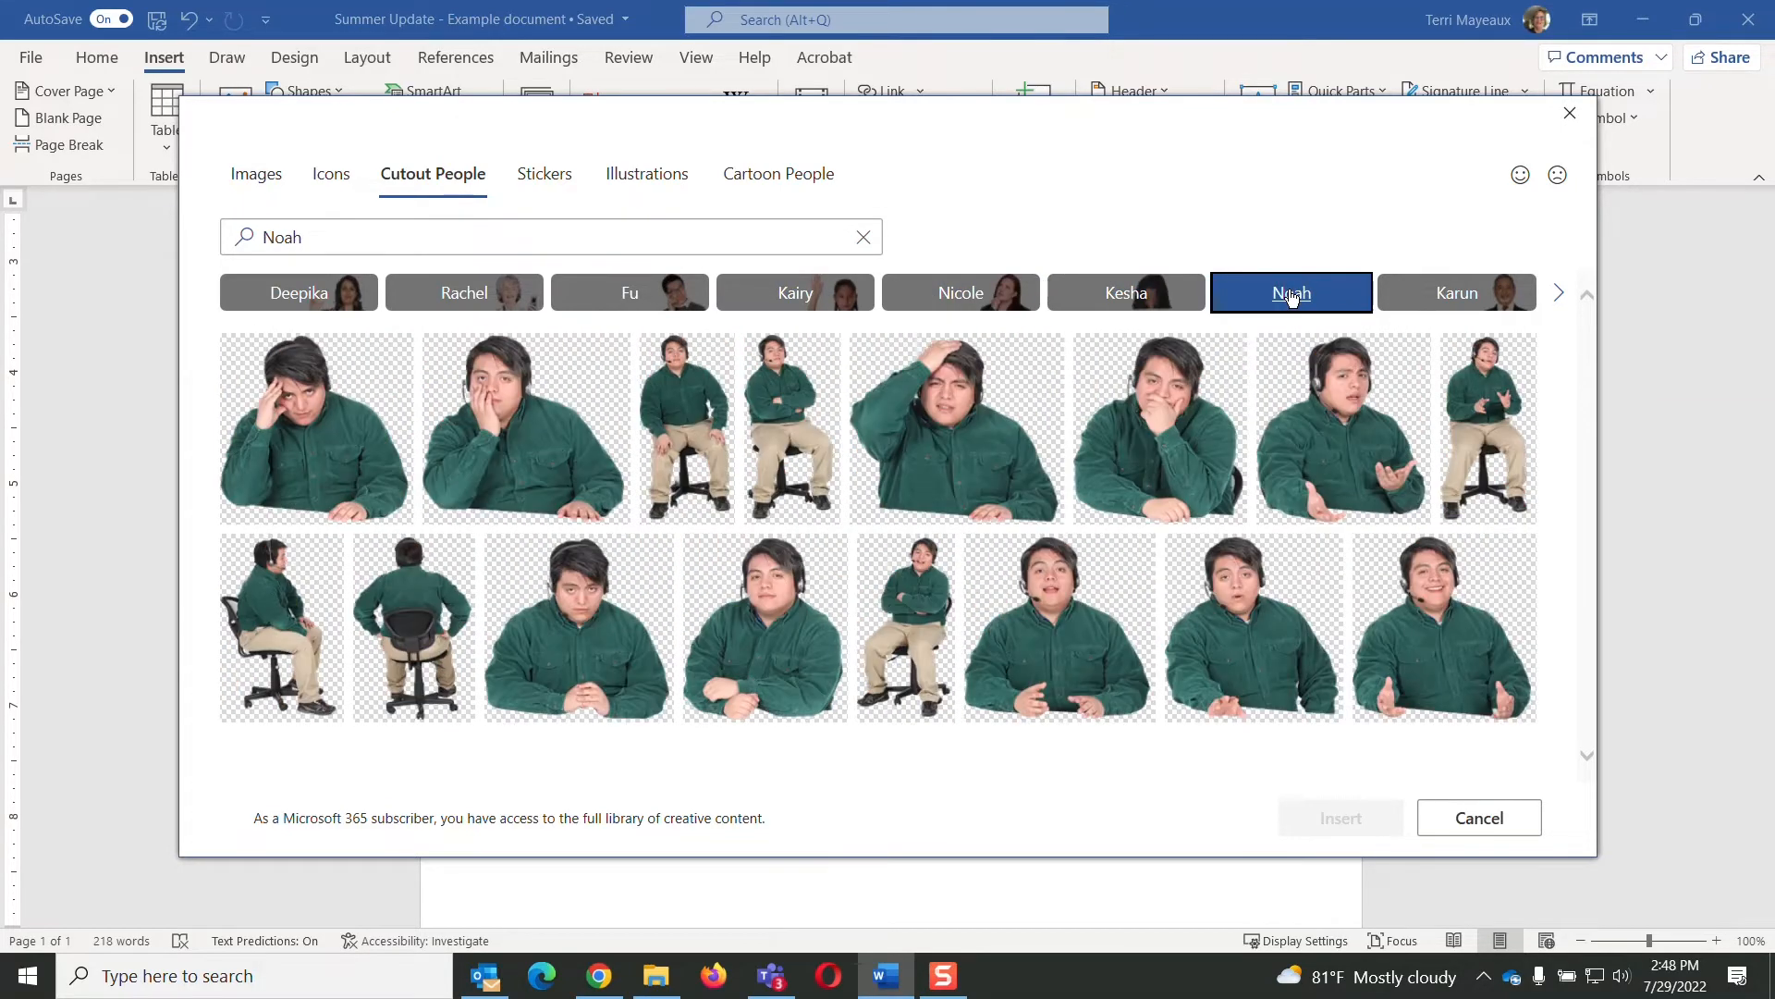
left_click(1457, 298)
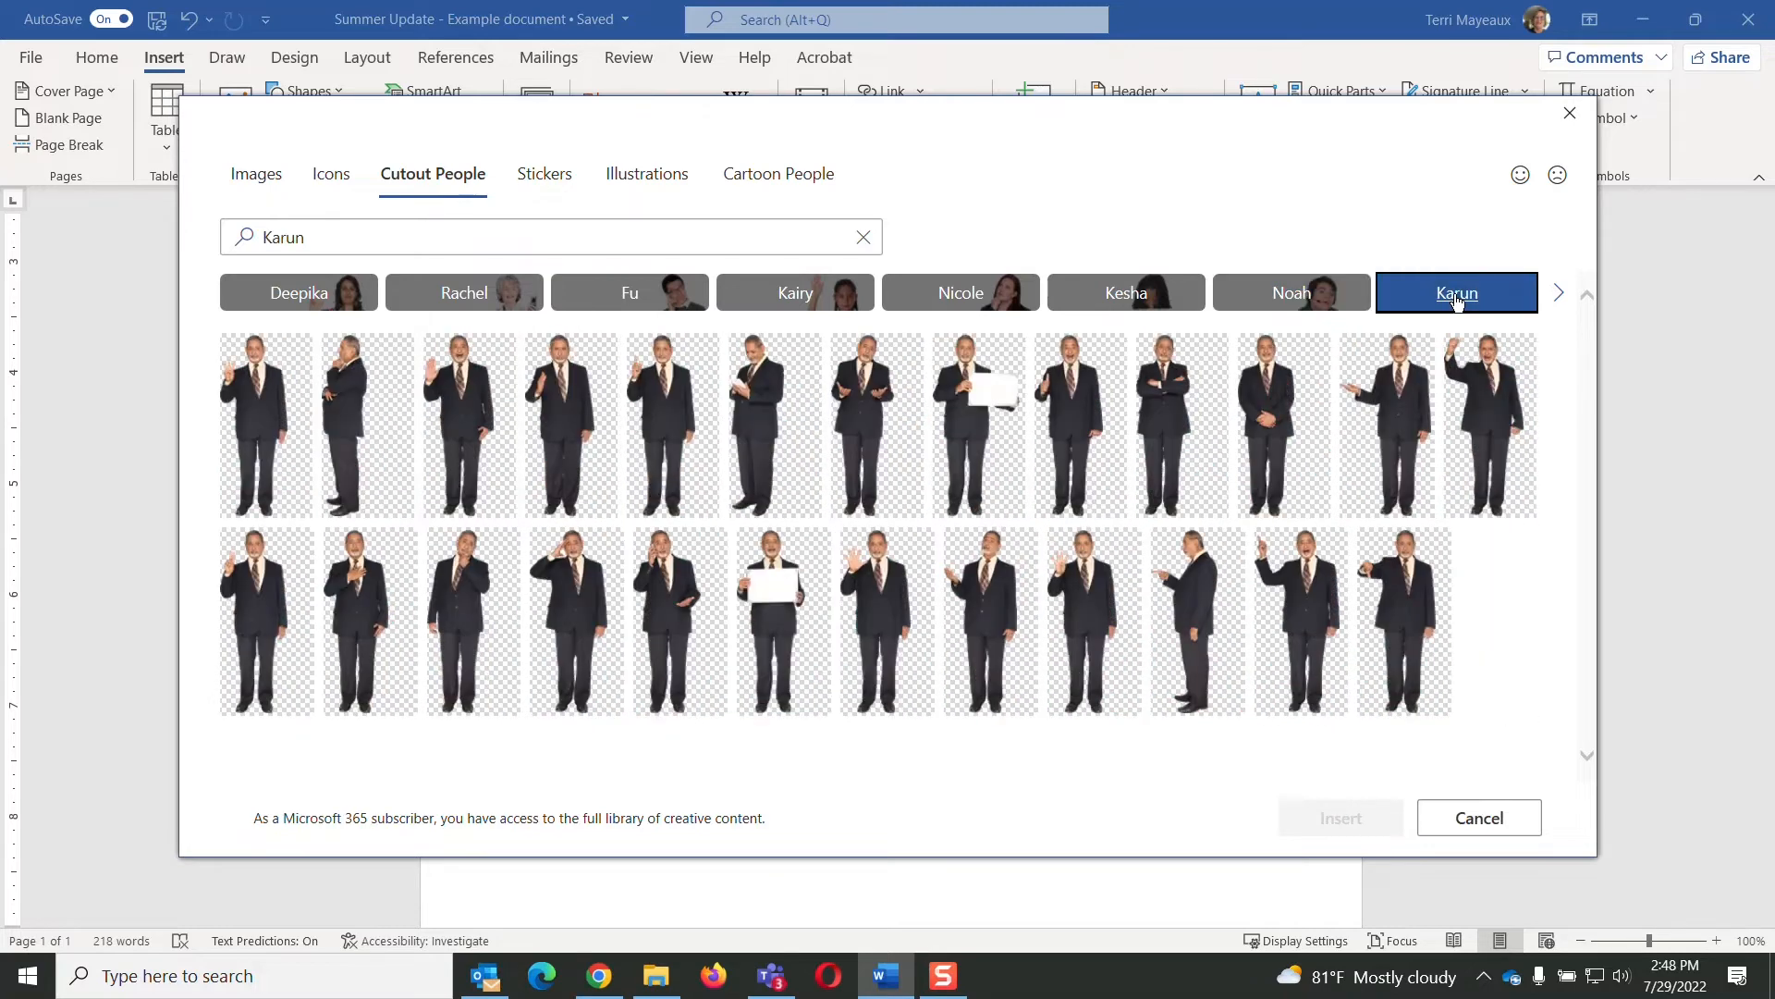
left_click(302, 301)
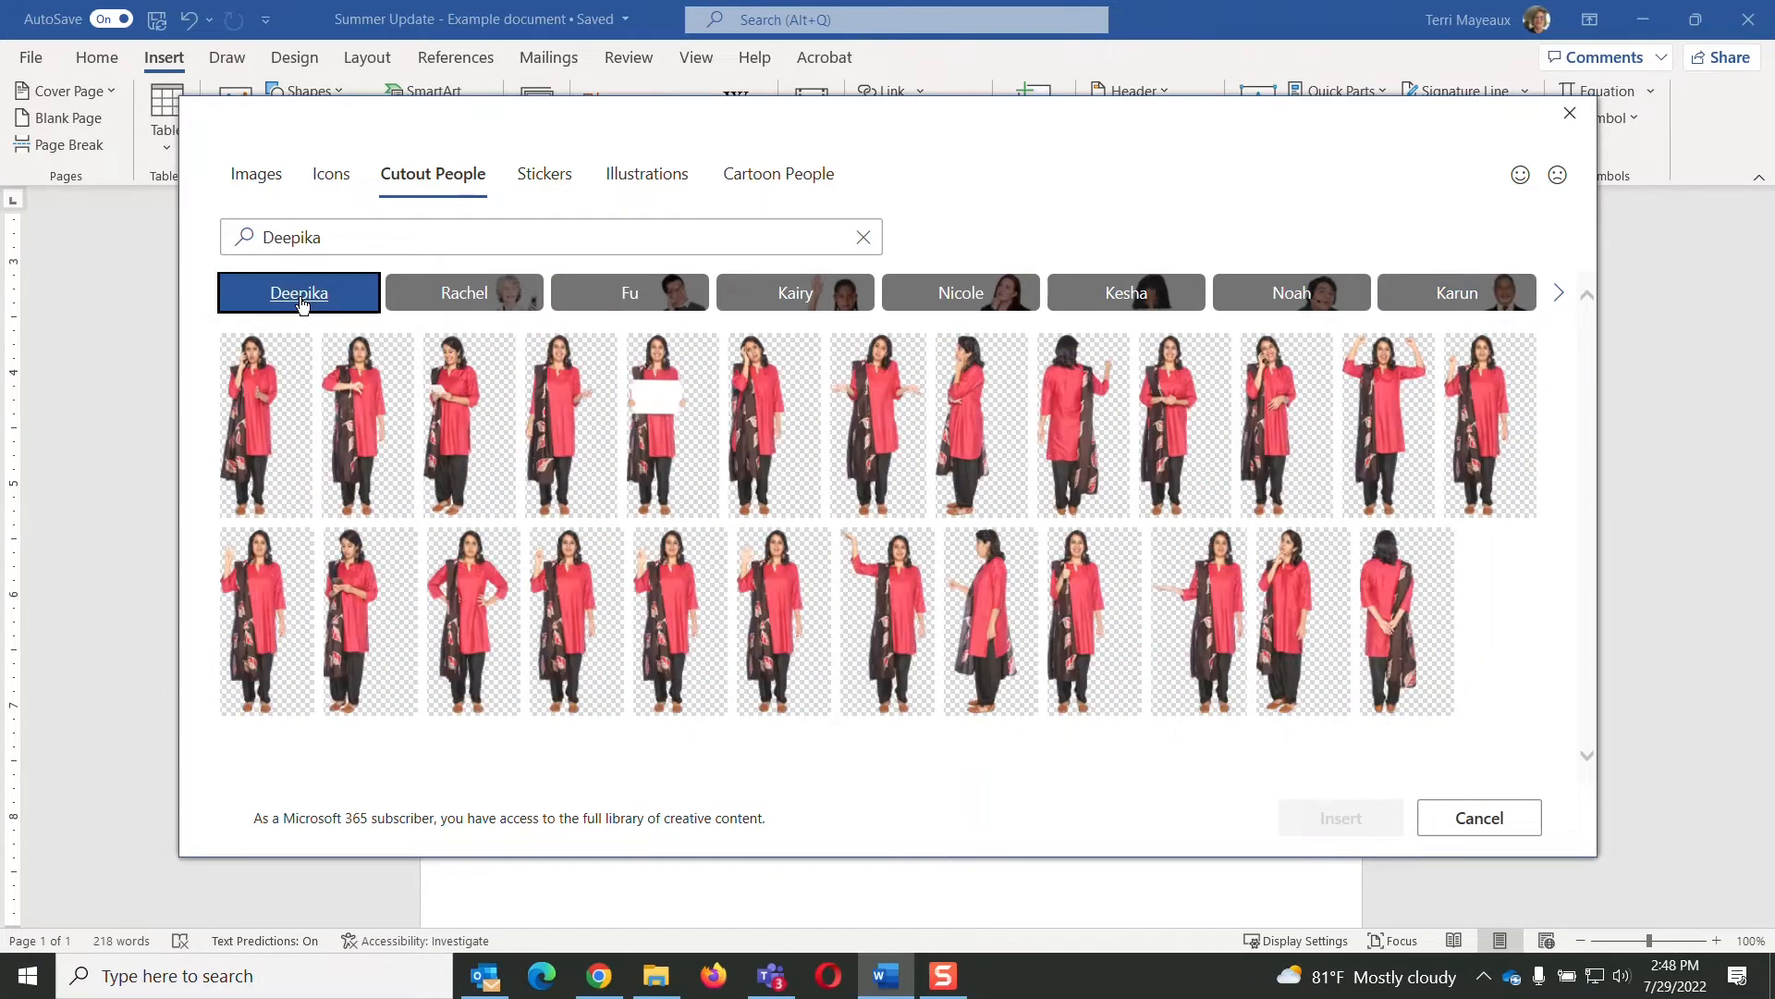
left_click(386, 225)
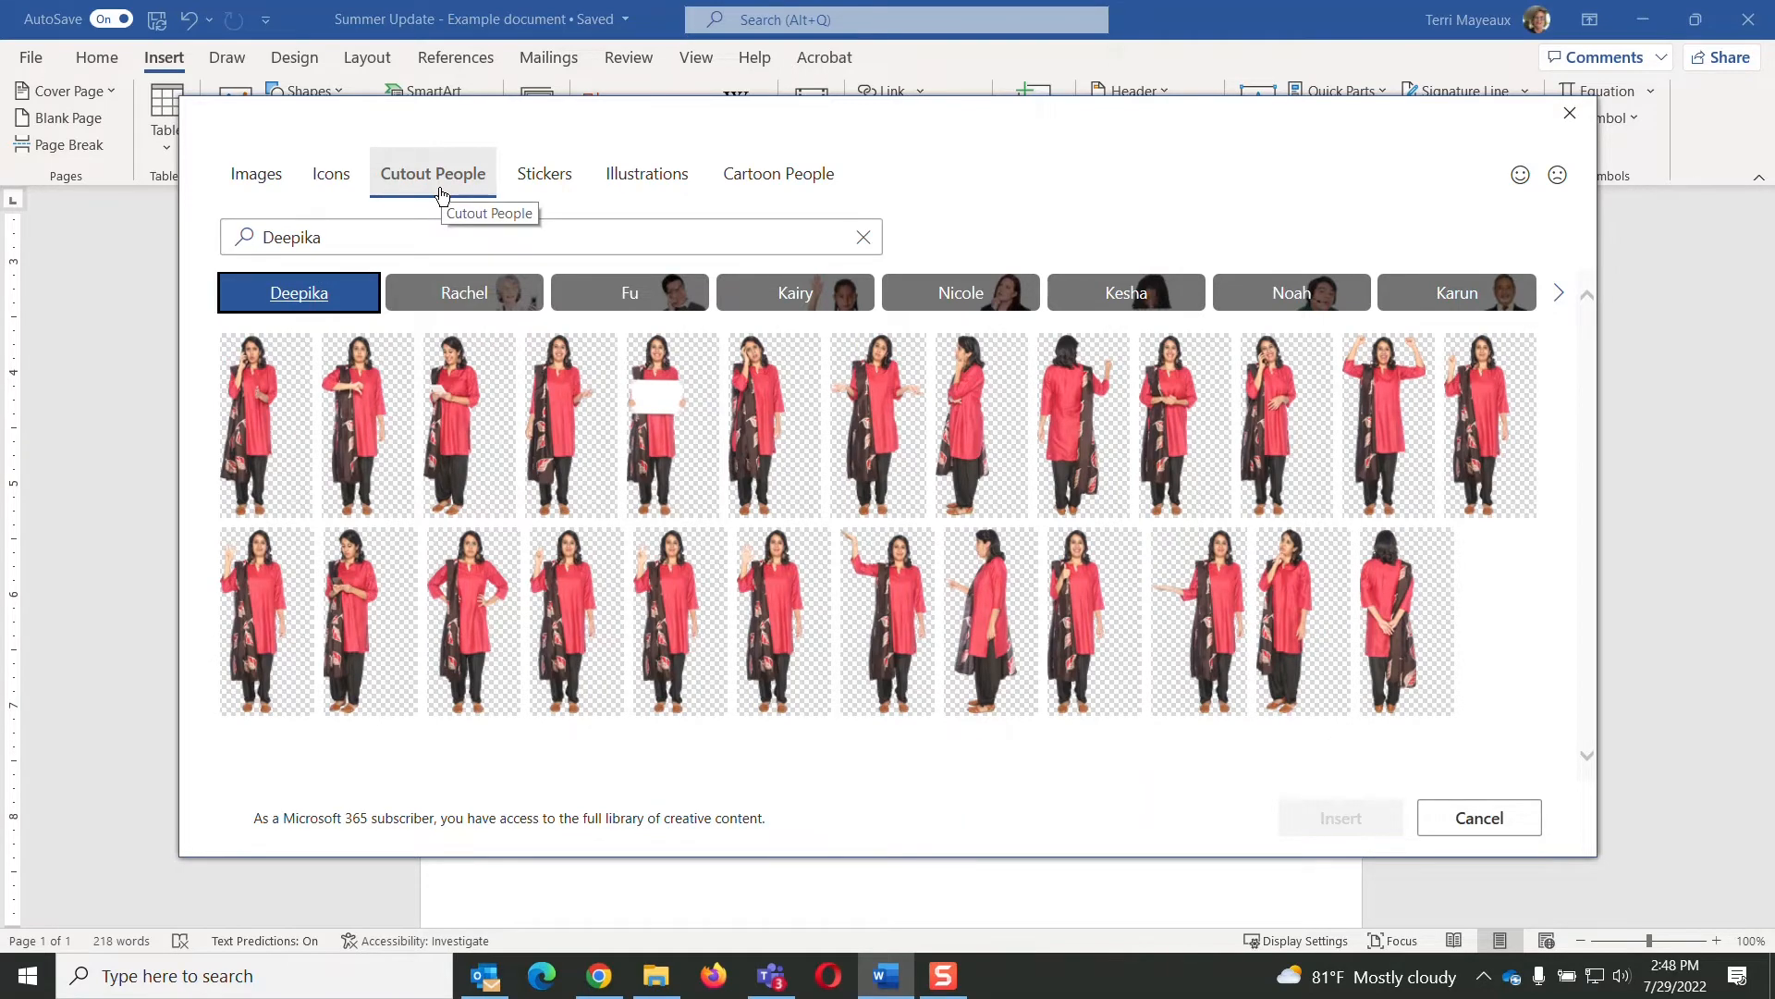
Step: Browse the stock library's Stickers, Illustrations and Cartoon People collections
left_click(565, 181)
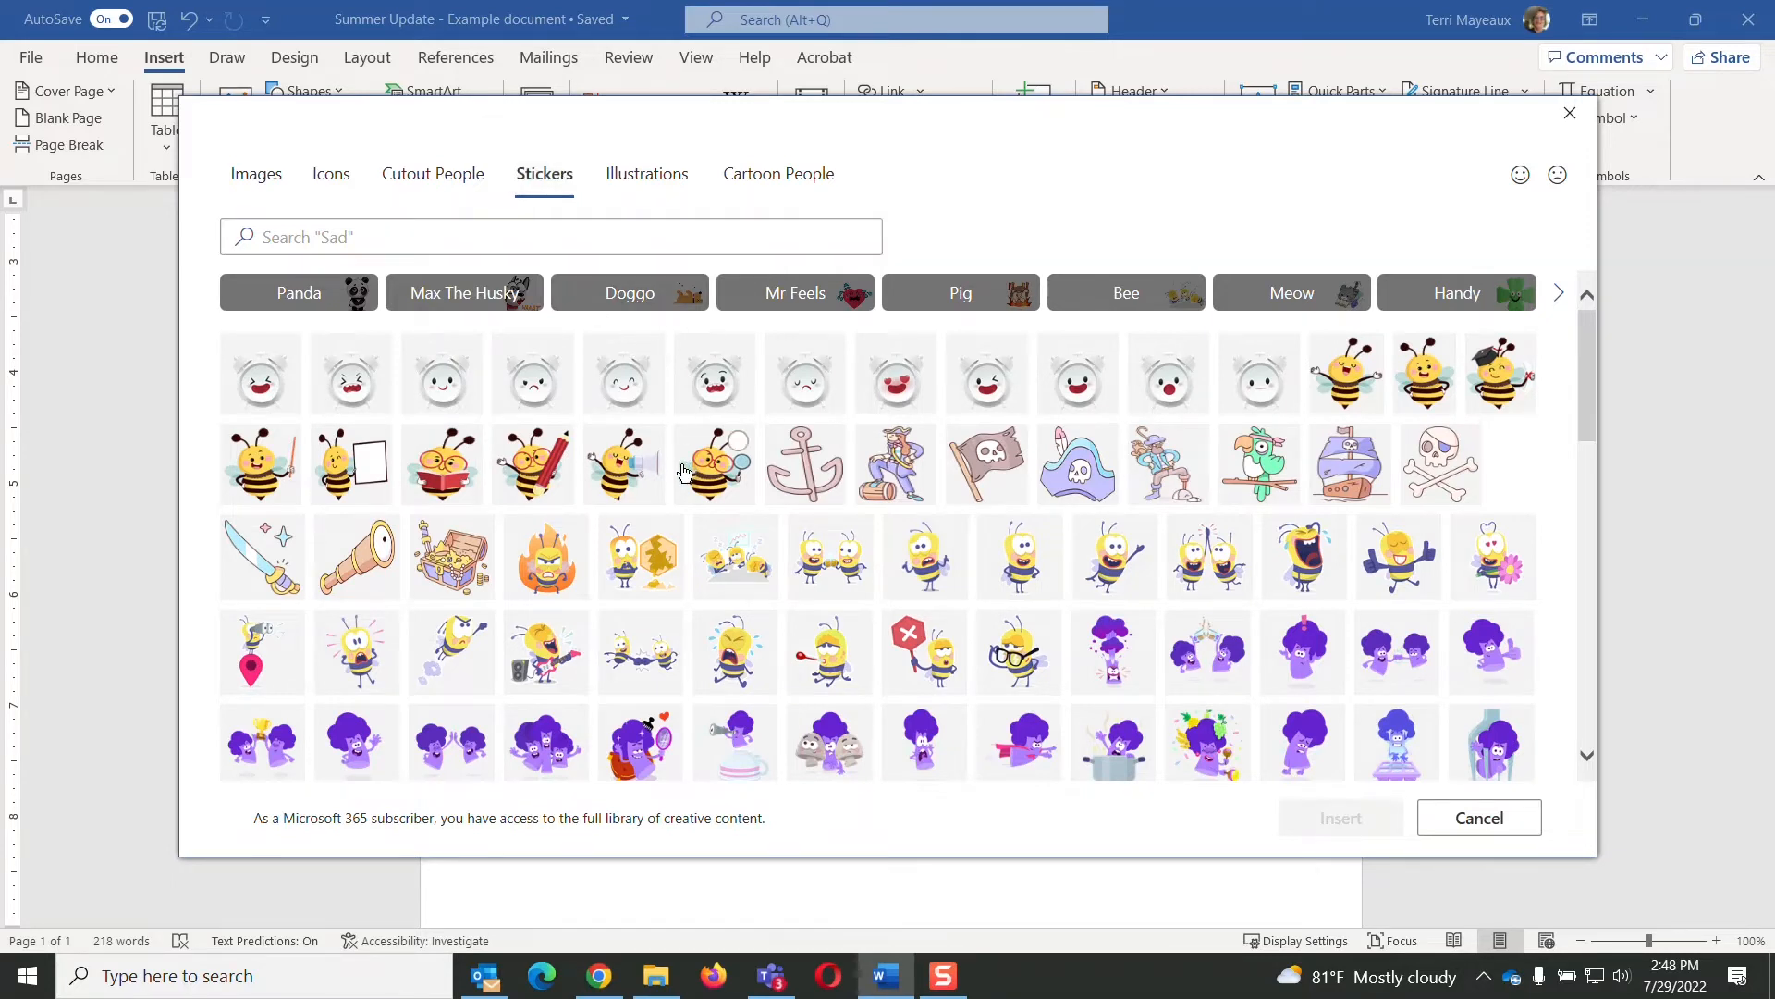
left_click(658, 182)
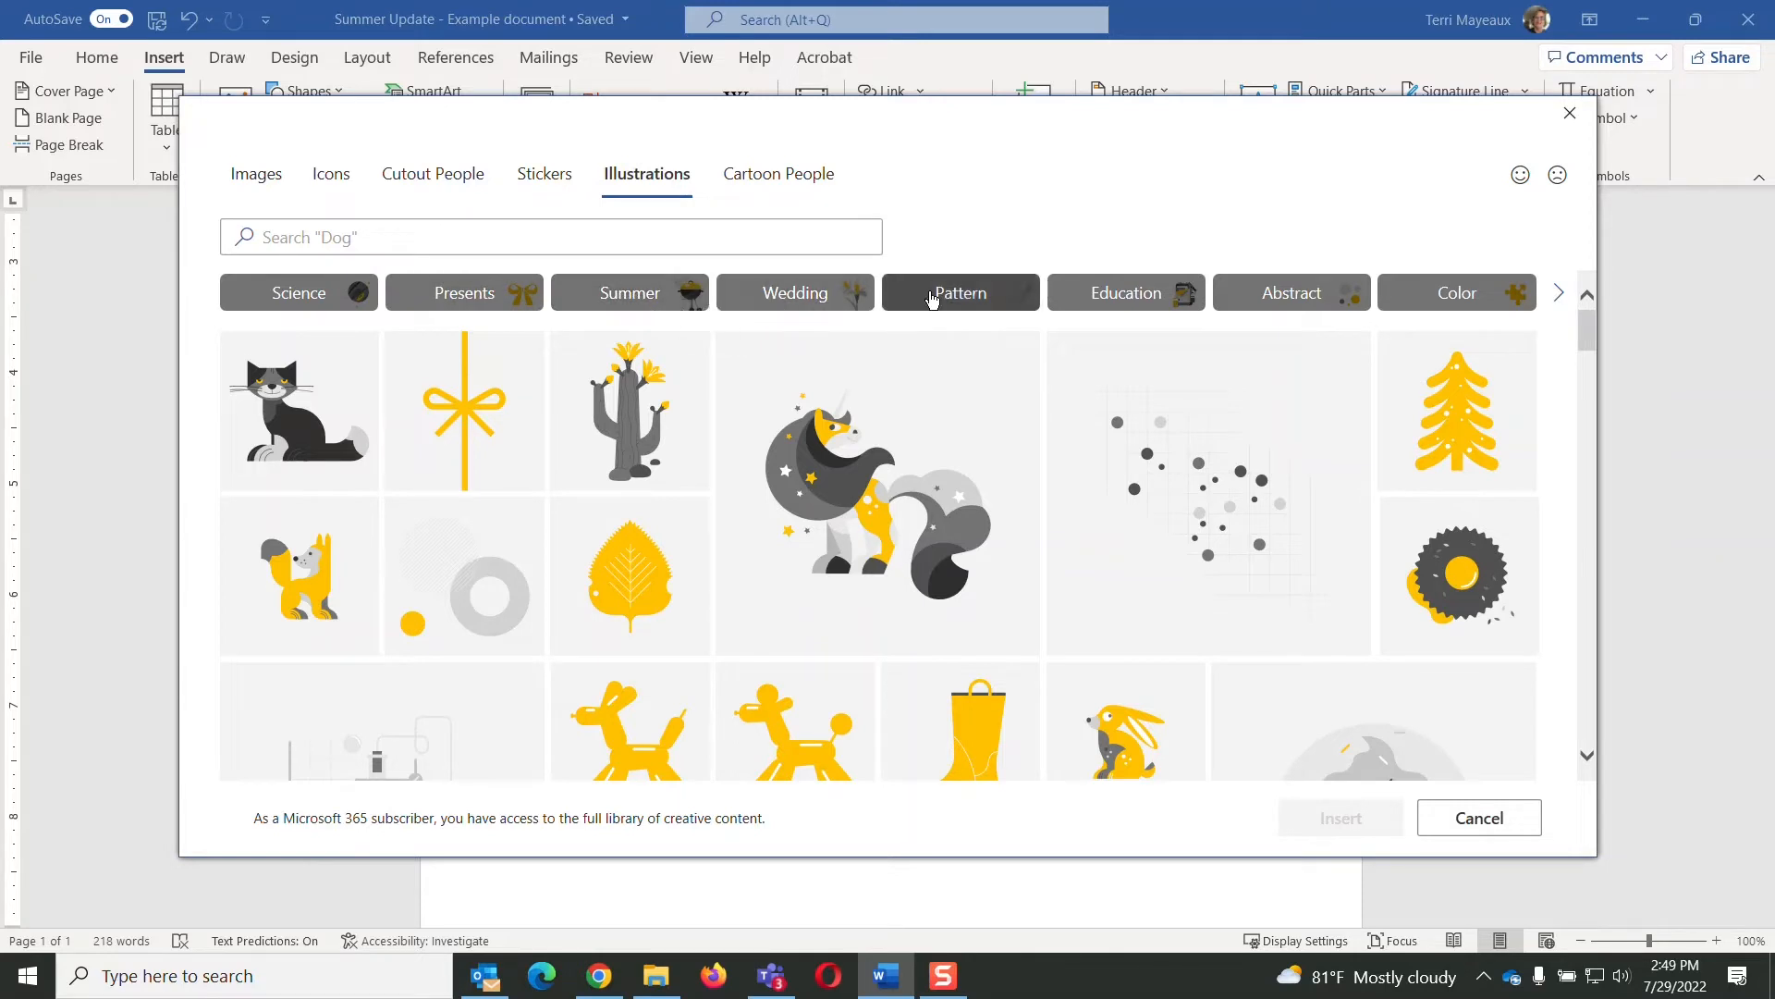
left_click(780, 173)
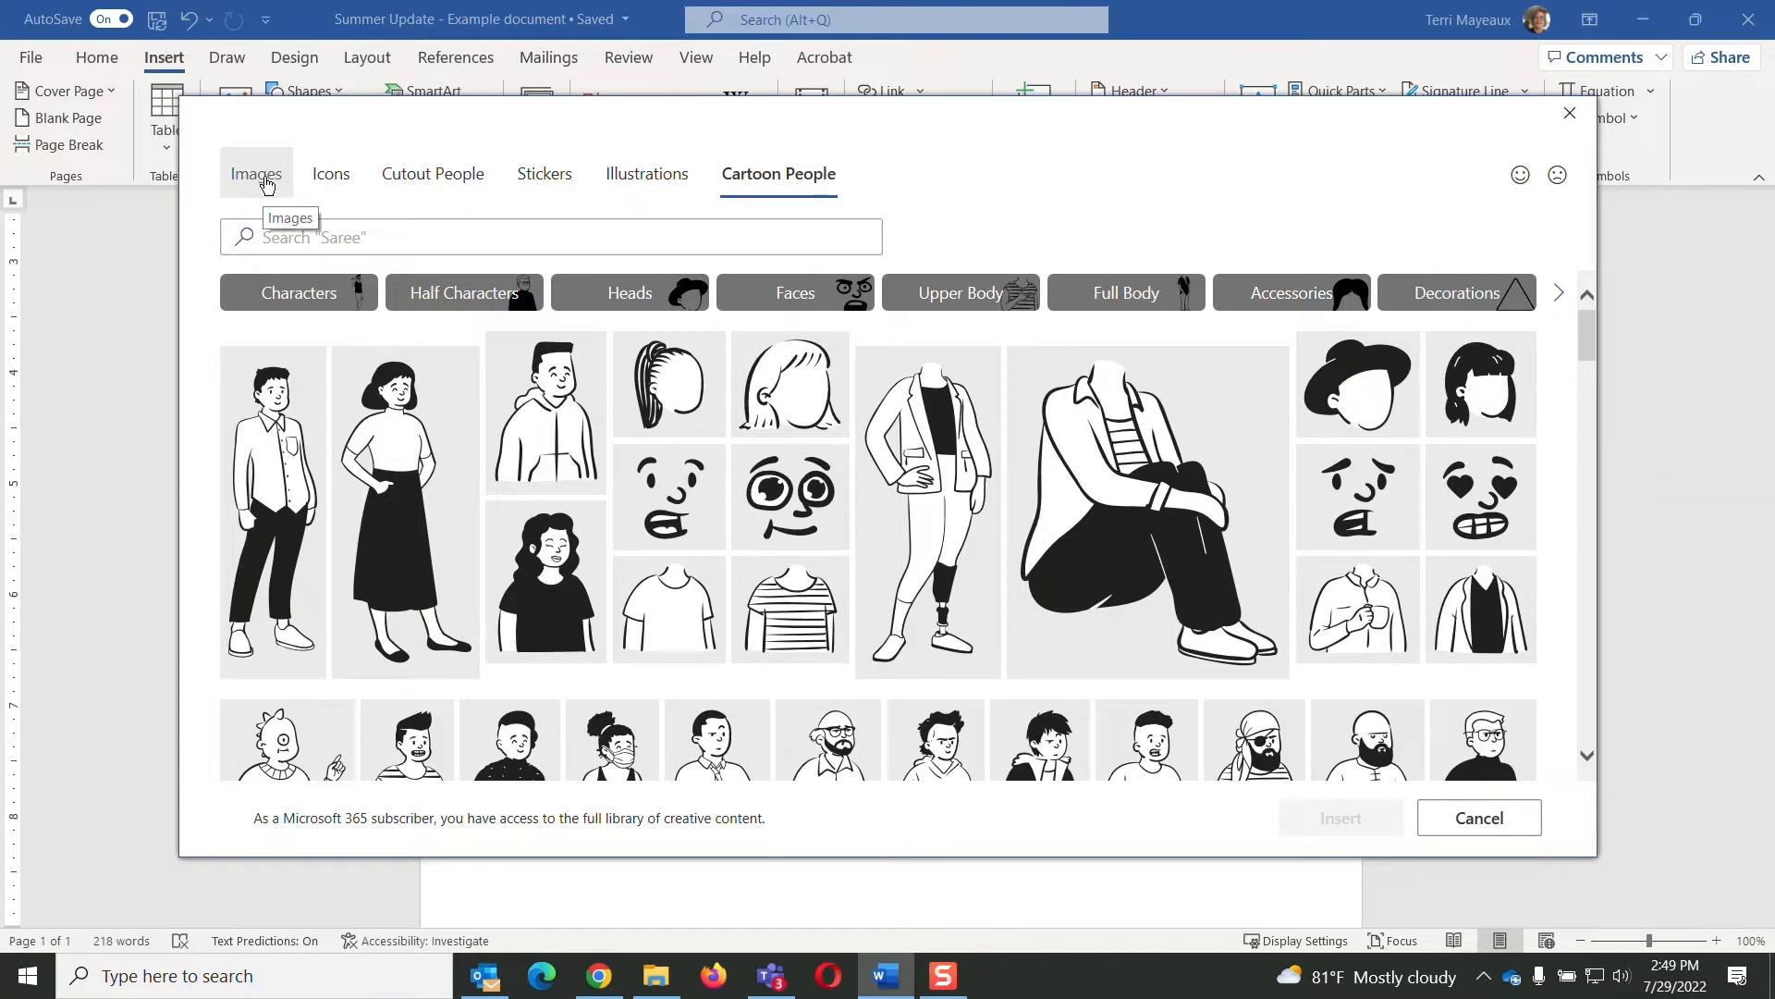
Step: Search the stock images for "climbing wall" and insert the picture of a white wall densely covered with colourful holds
left_click(267, 184)
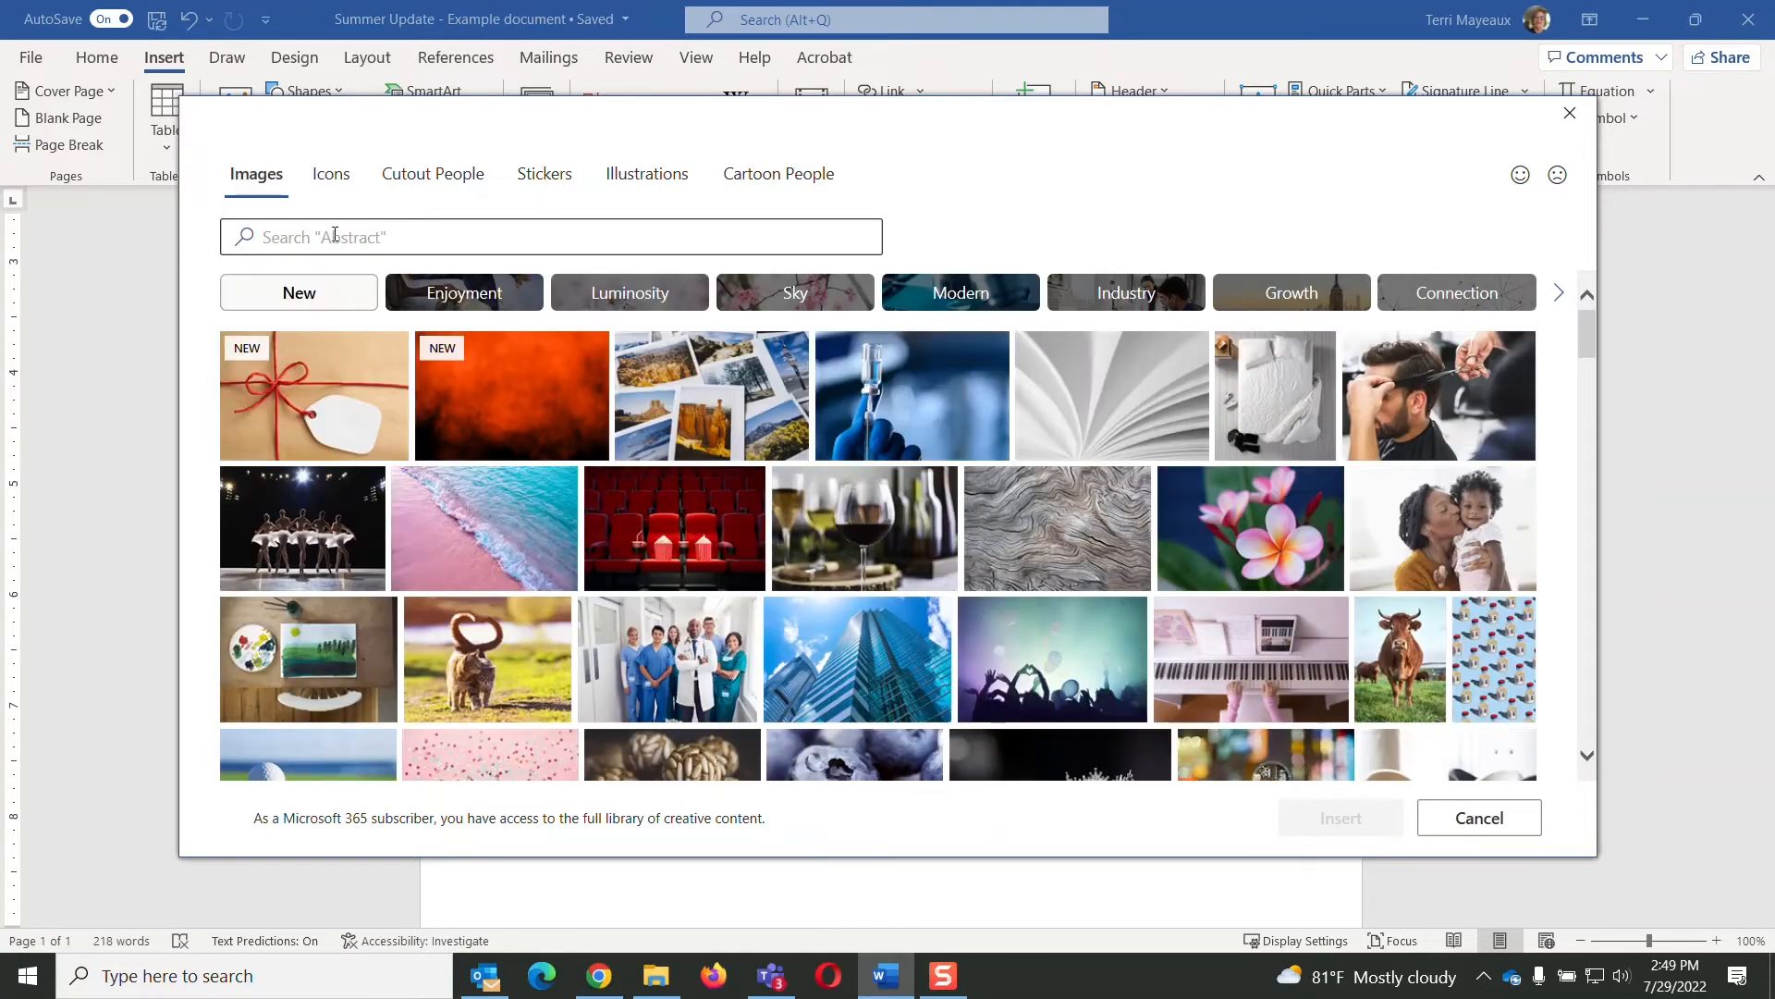
left_click(335, 235)
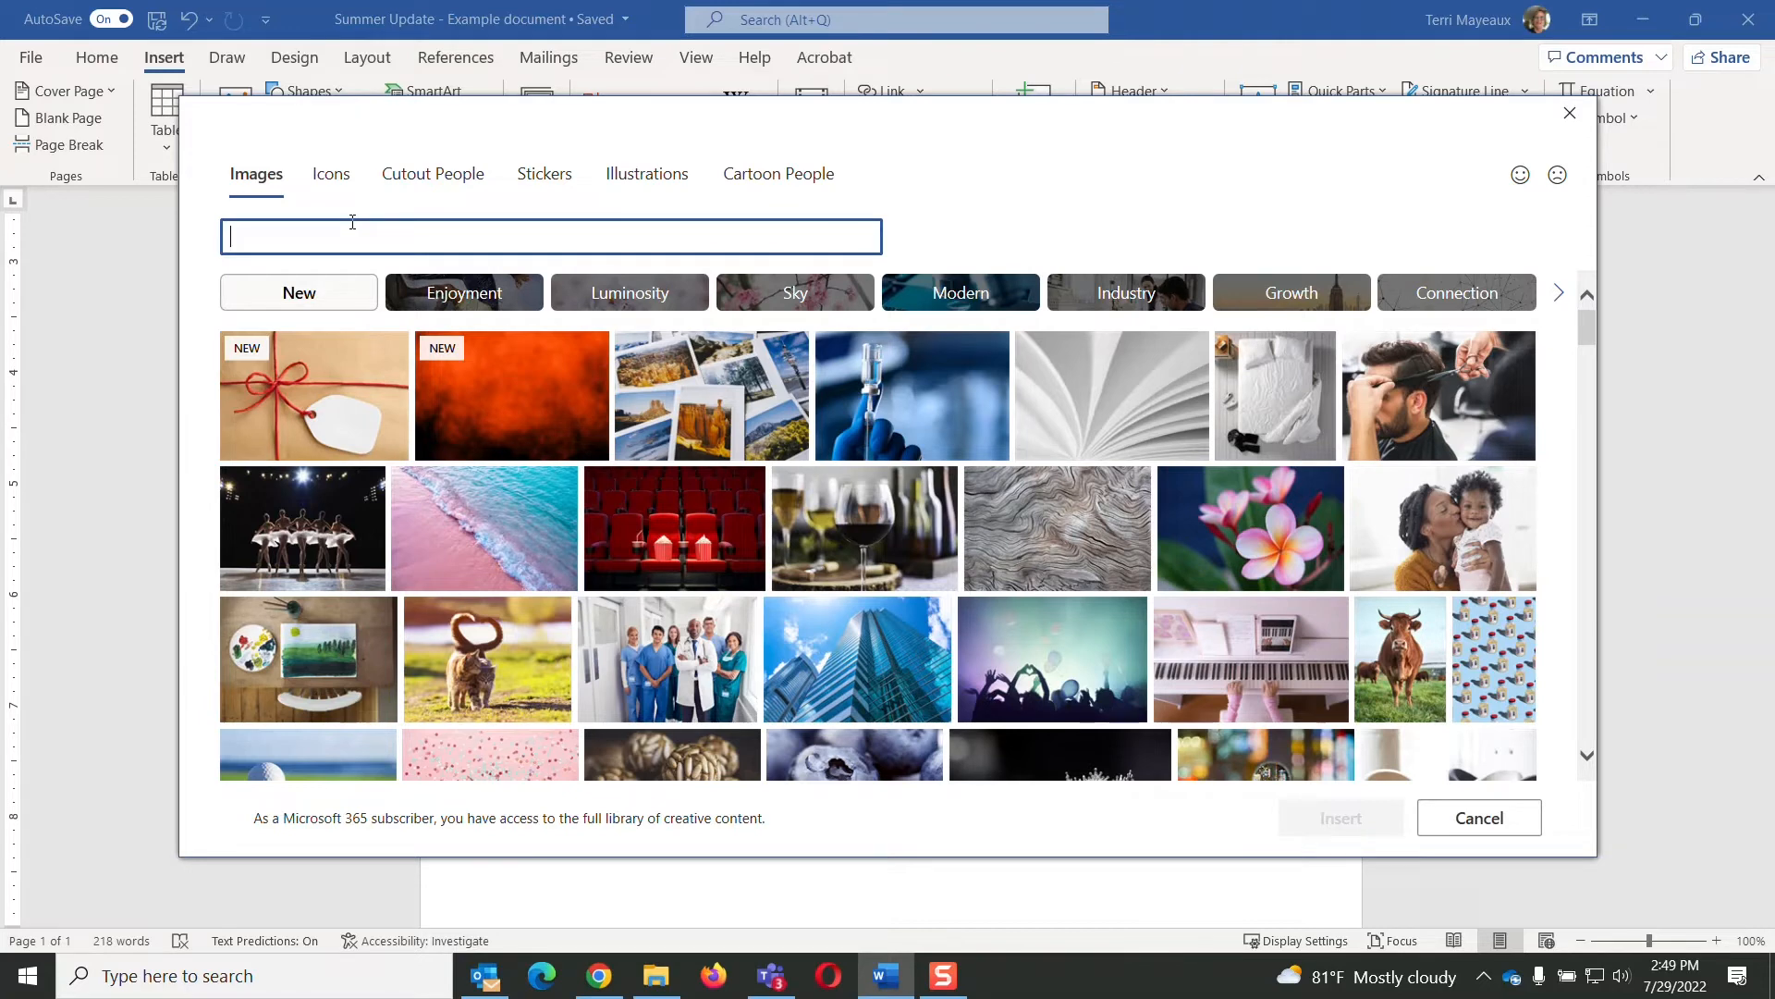
type("climbing wll")
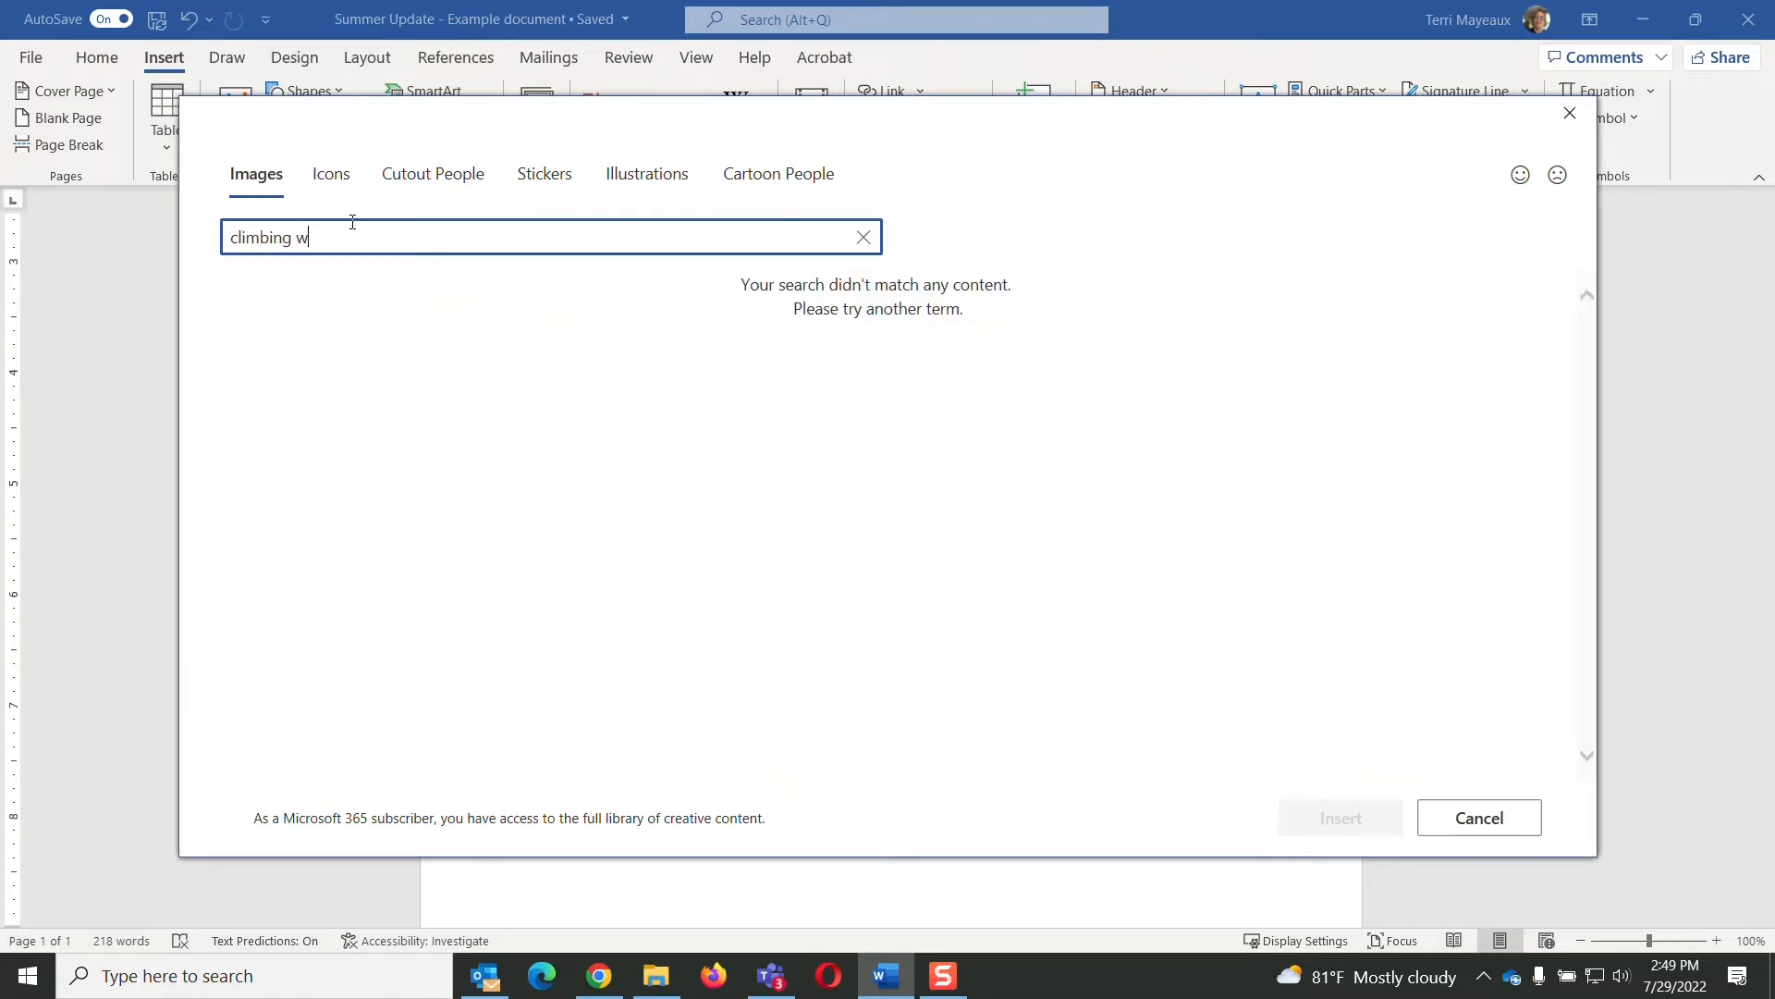
key("BackSpace")
key("BackSpace")
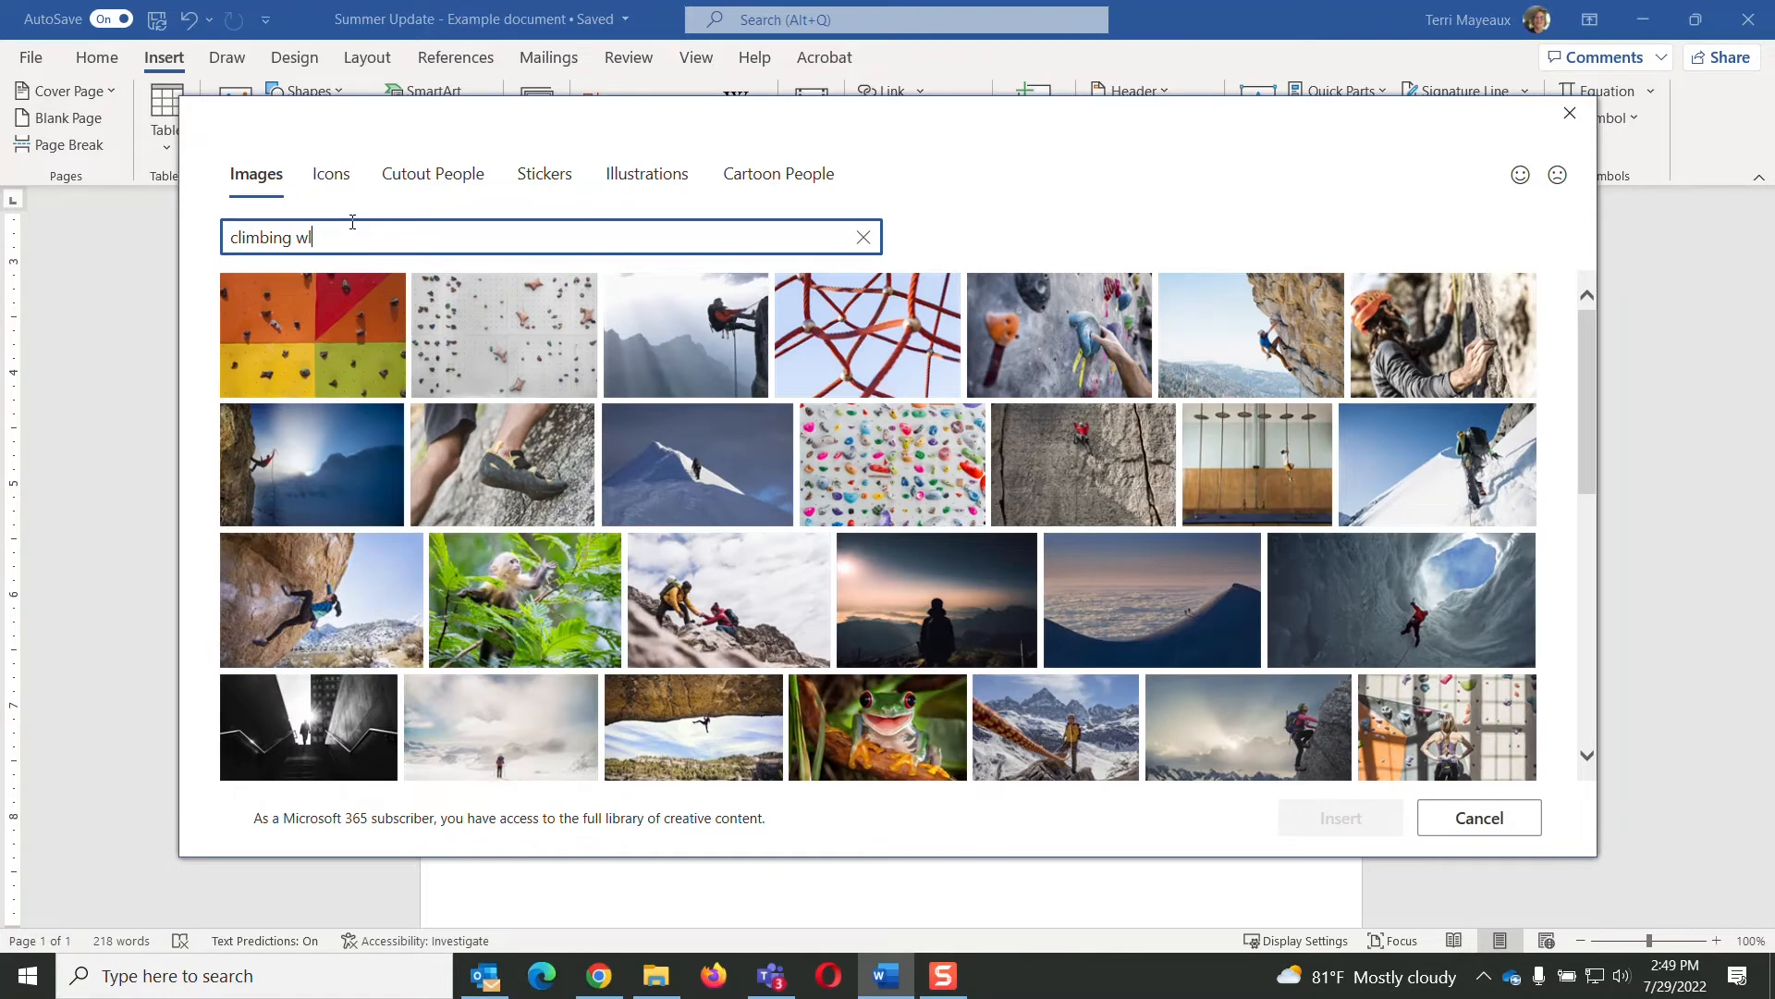
type("all")
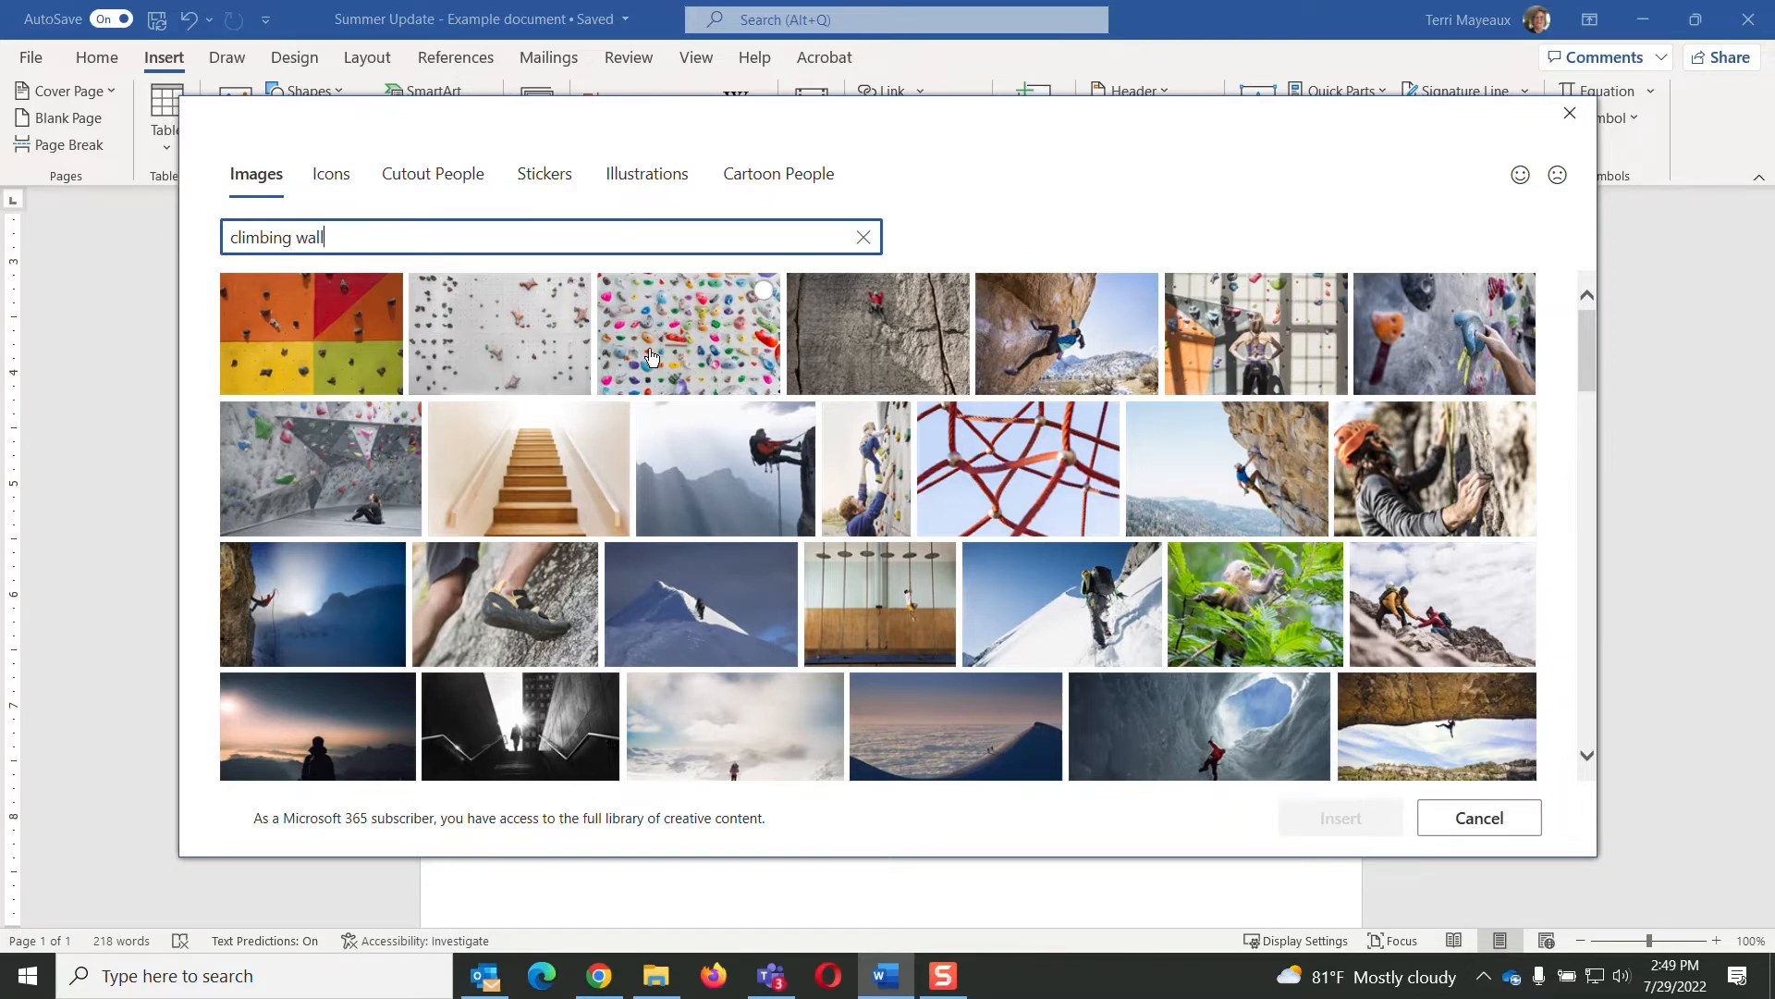
left_click(766, 291)
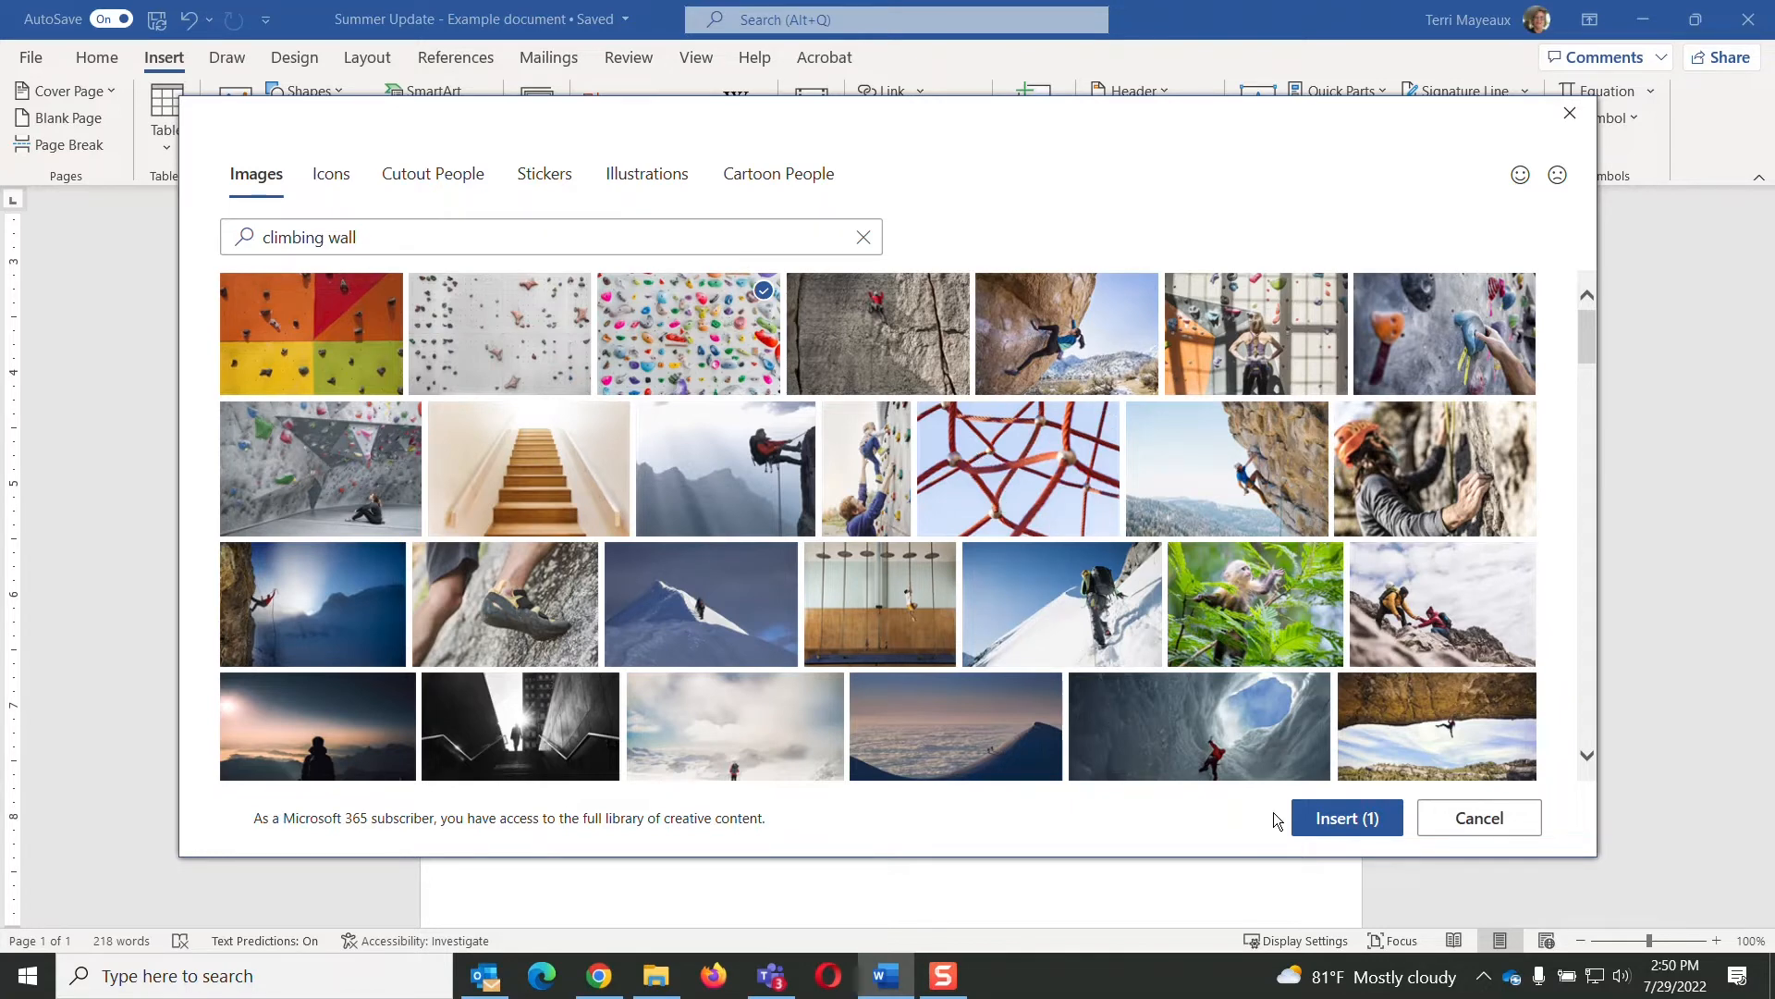
left_click(1336, 814)
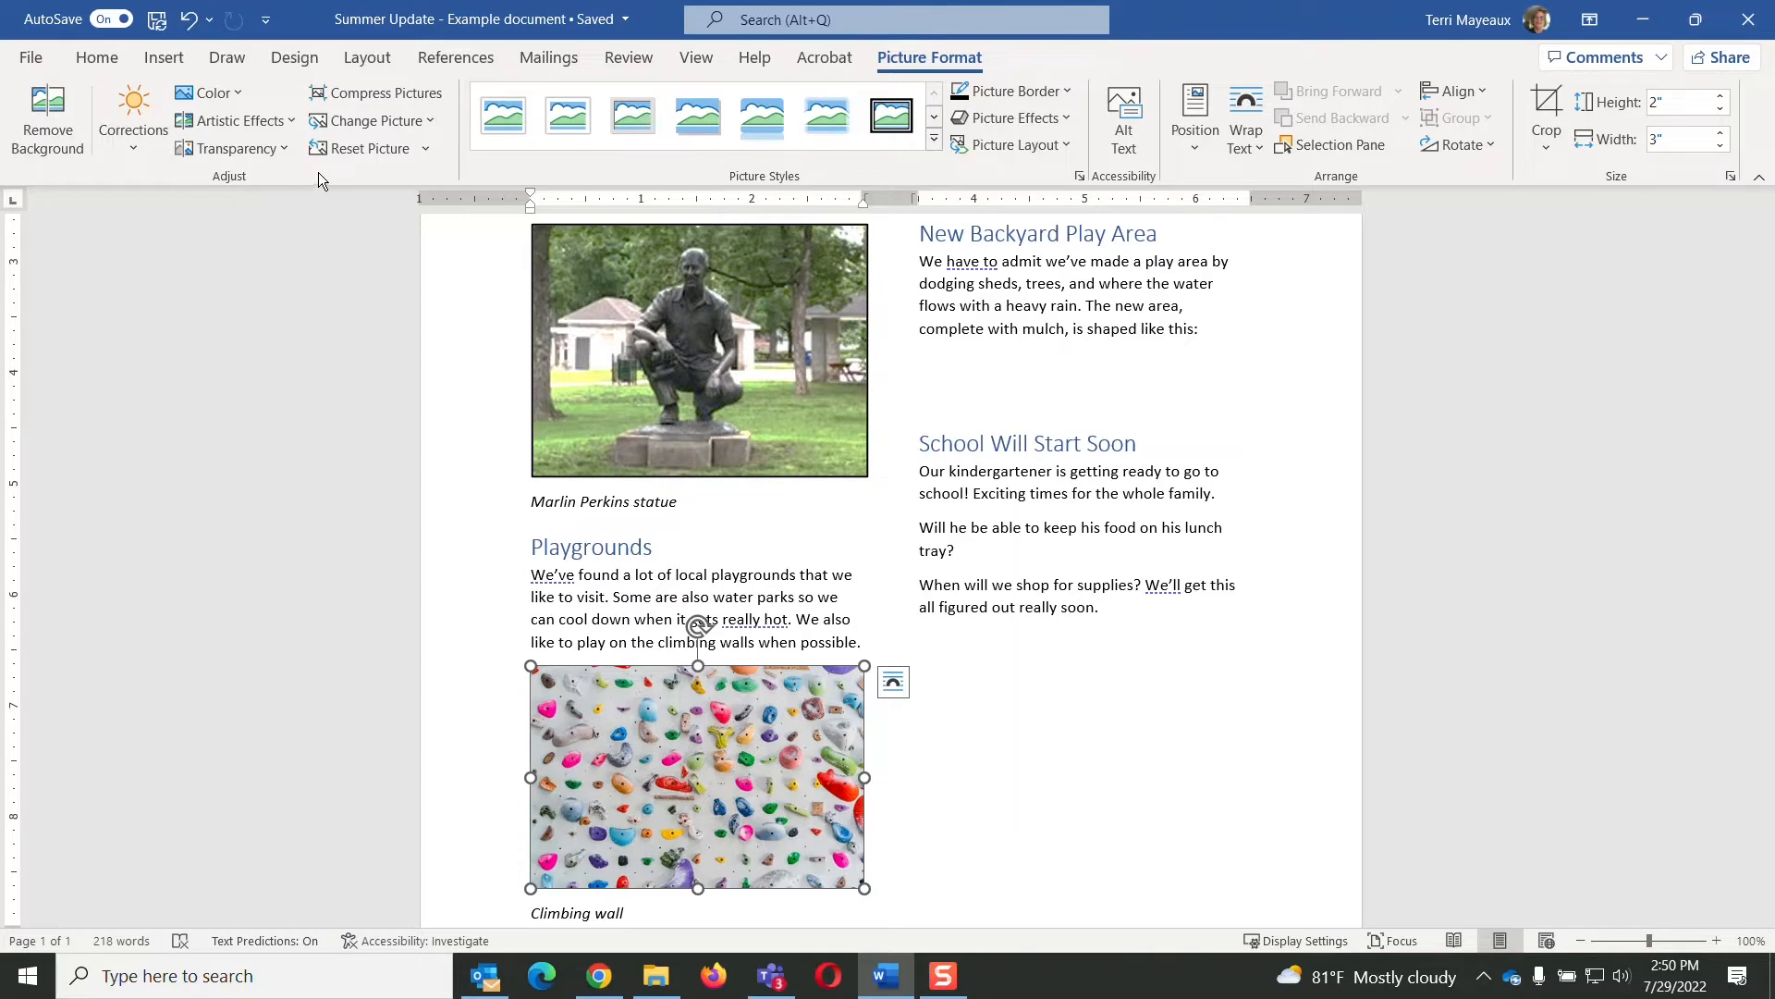
Step: Apply the soft-edged oval picture style to the climbing wall picture and deselect it
left_click(935, 140)
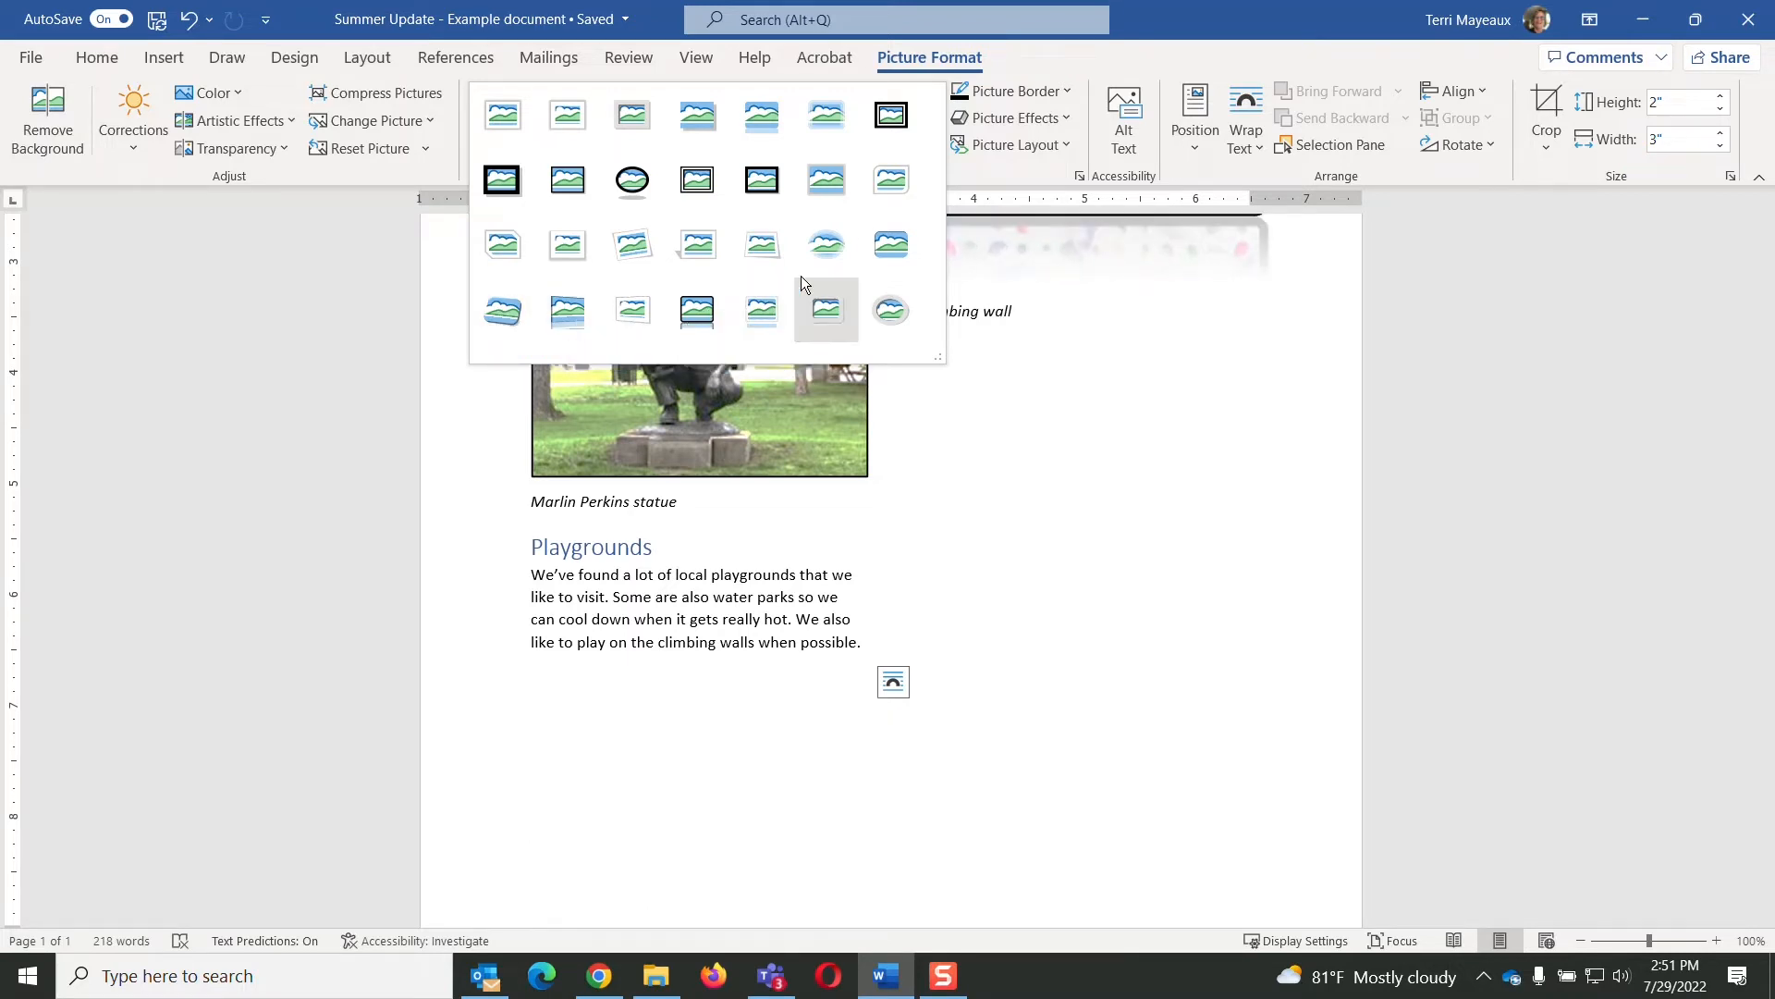
left_click(836, 239)
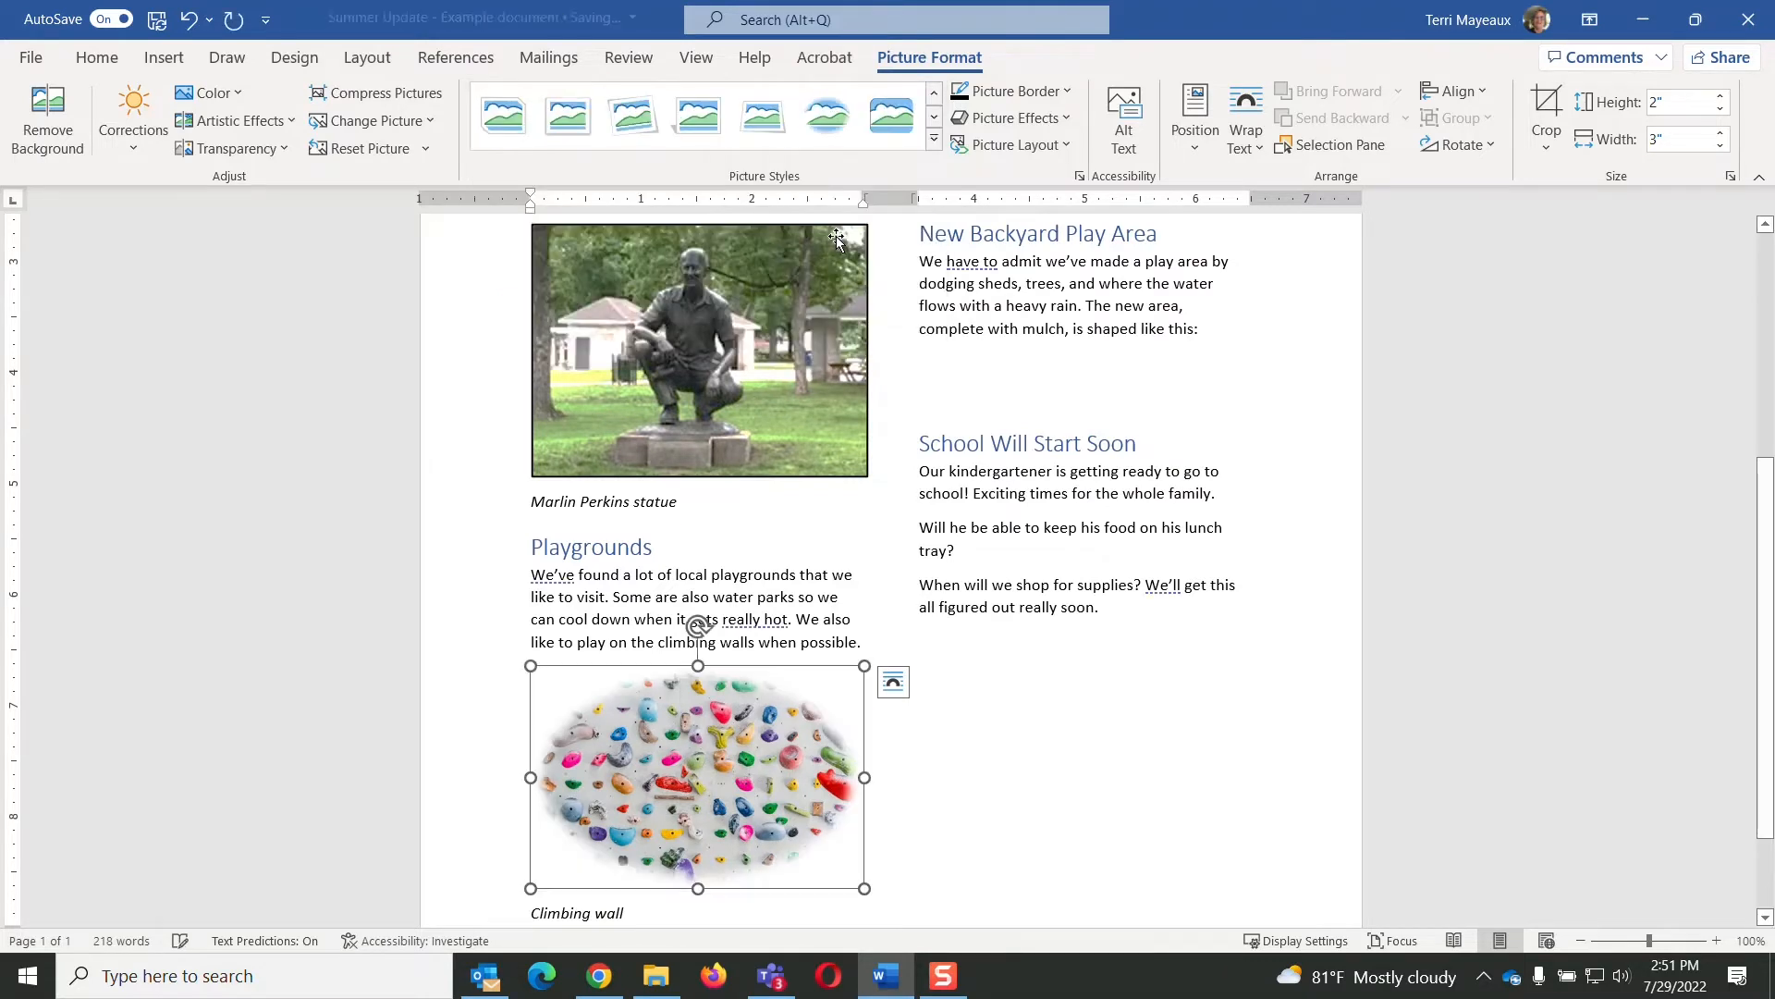
left_click(920, 754)
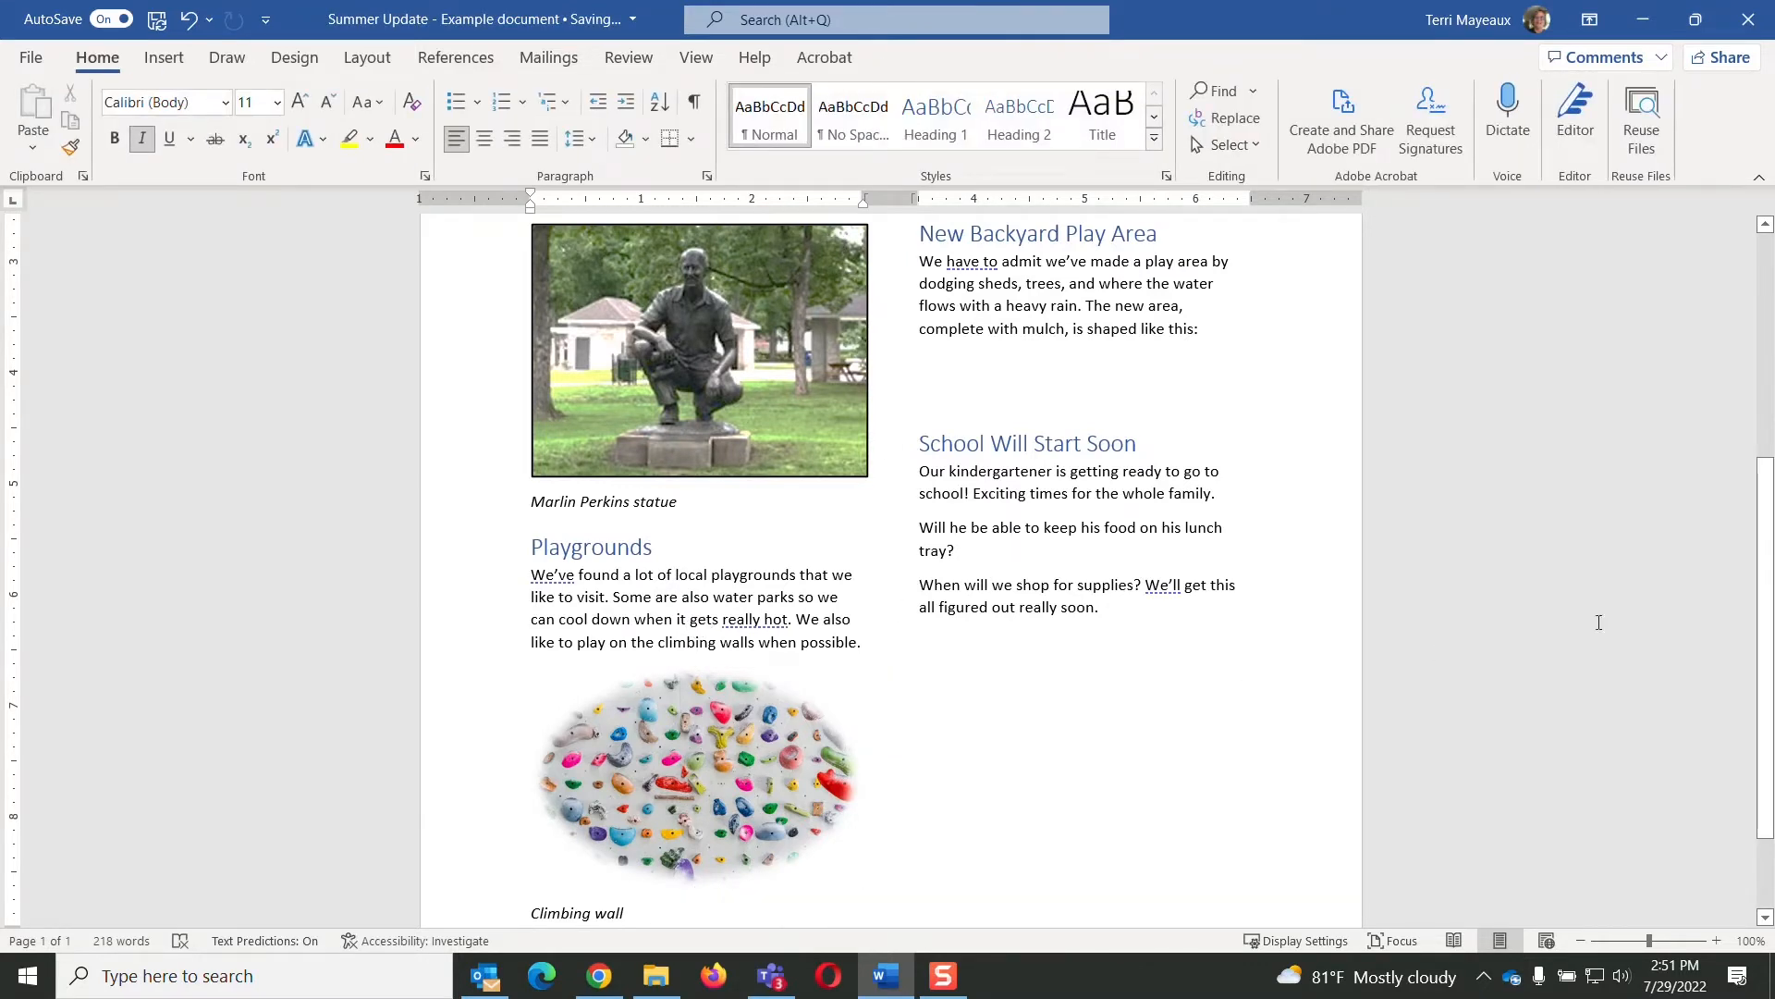
Step: Open the online picture search for inserting a picture on the blank line above the "gaming tablet" caption
scroll(986, 823, "down", 2)
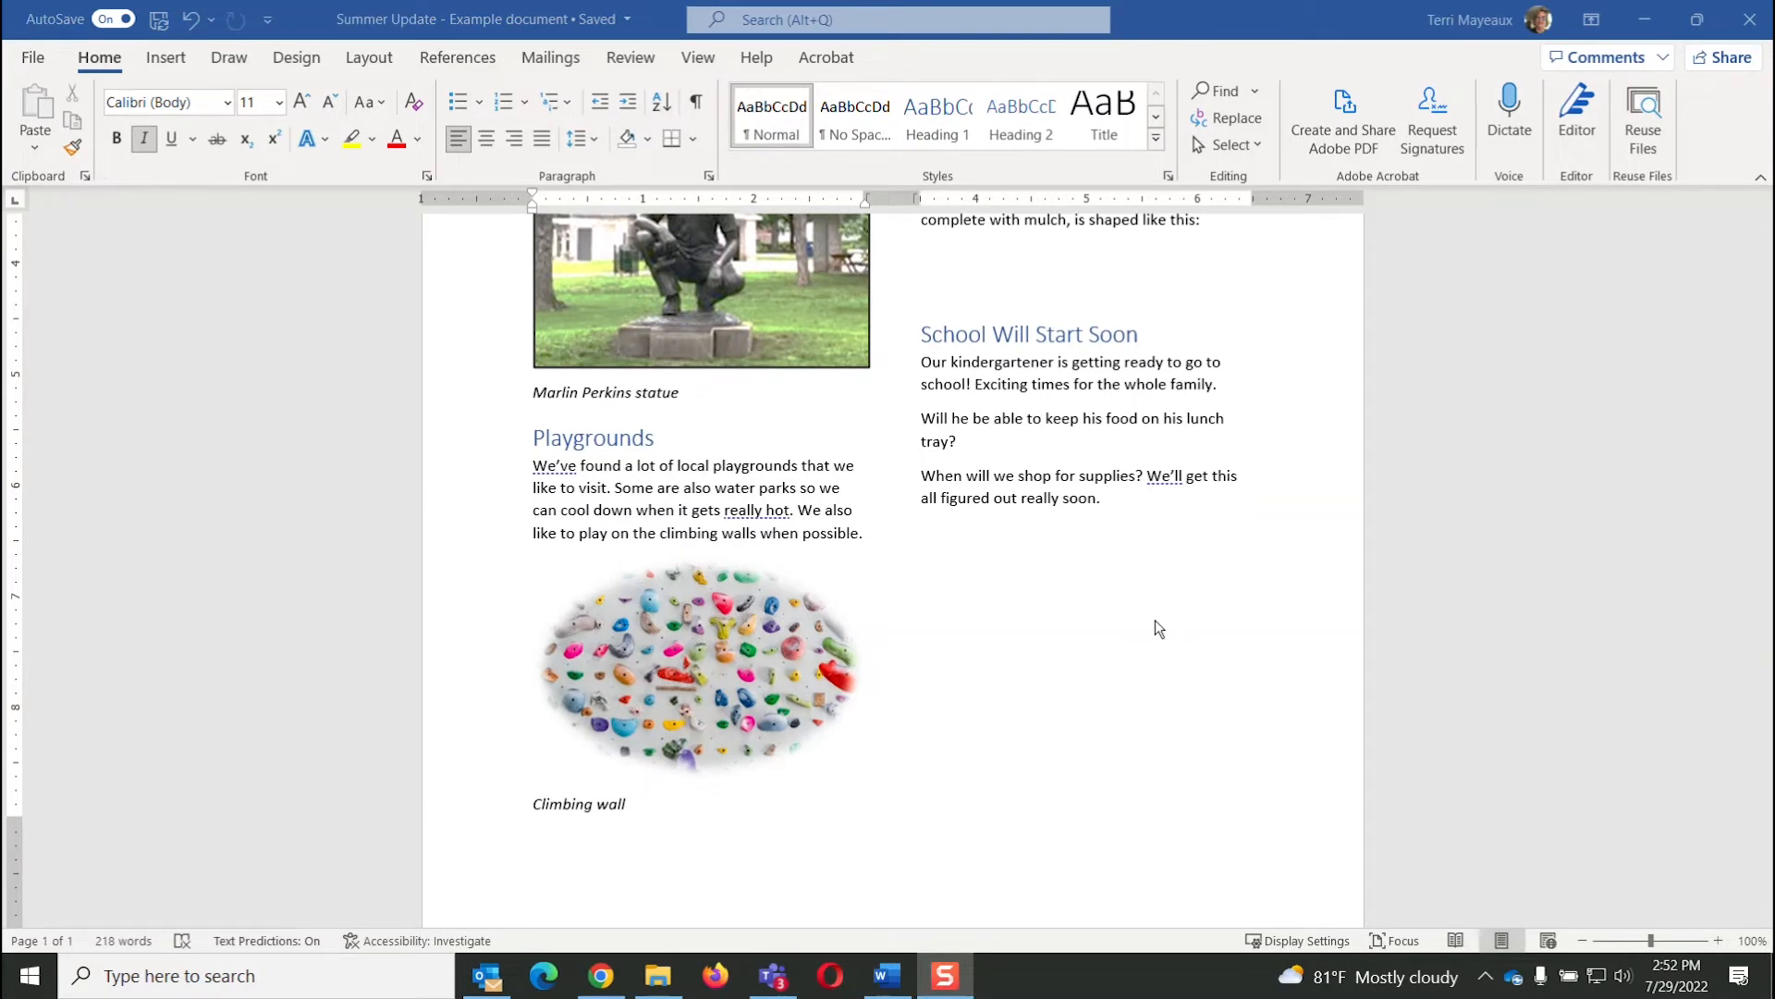
scroll(1160, 629, "up", 10)
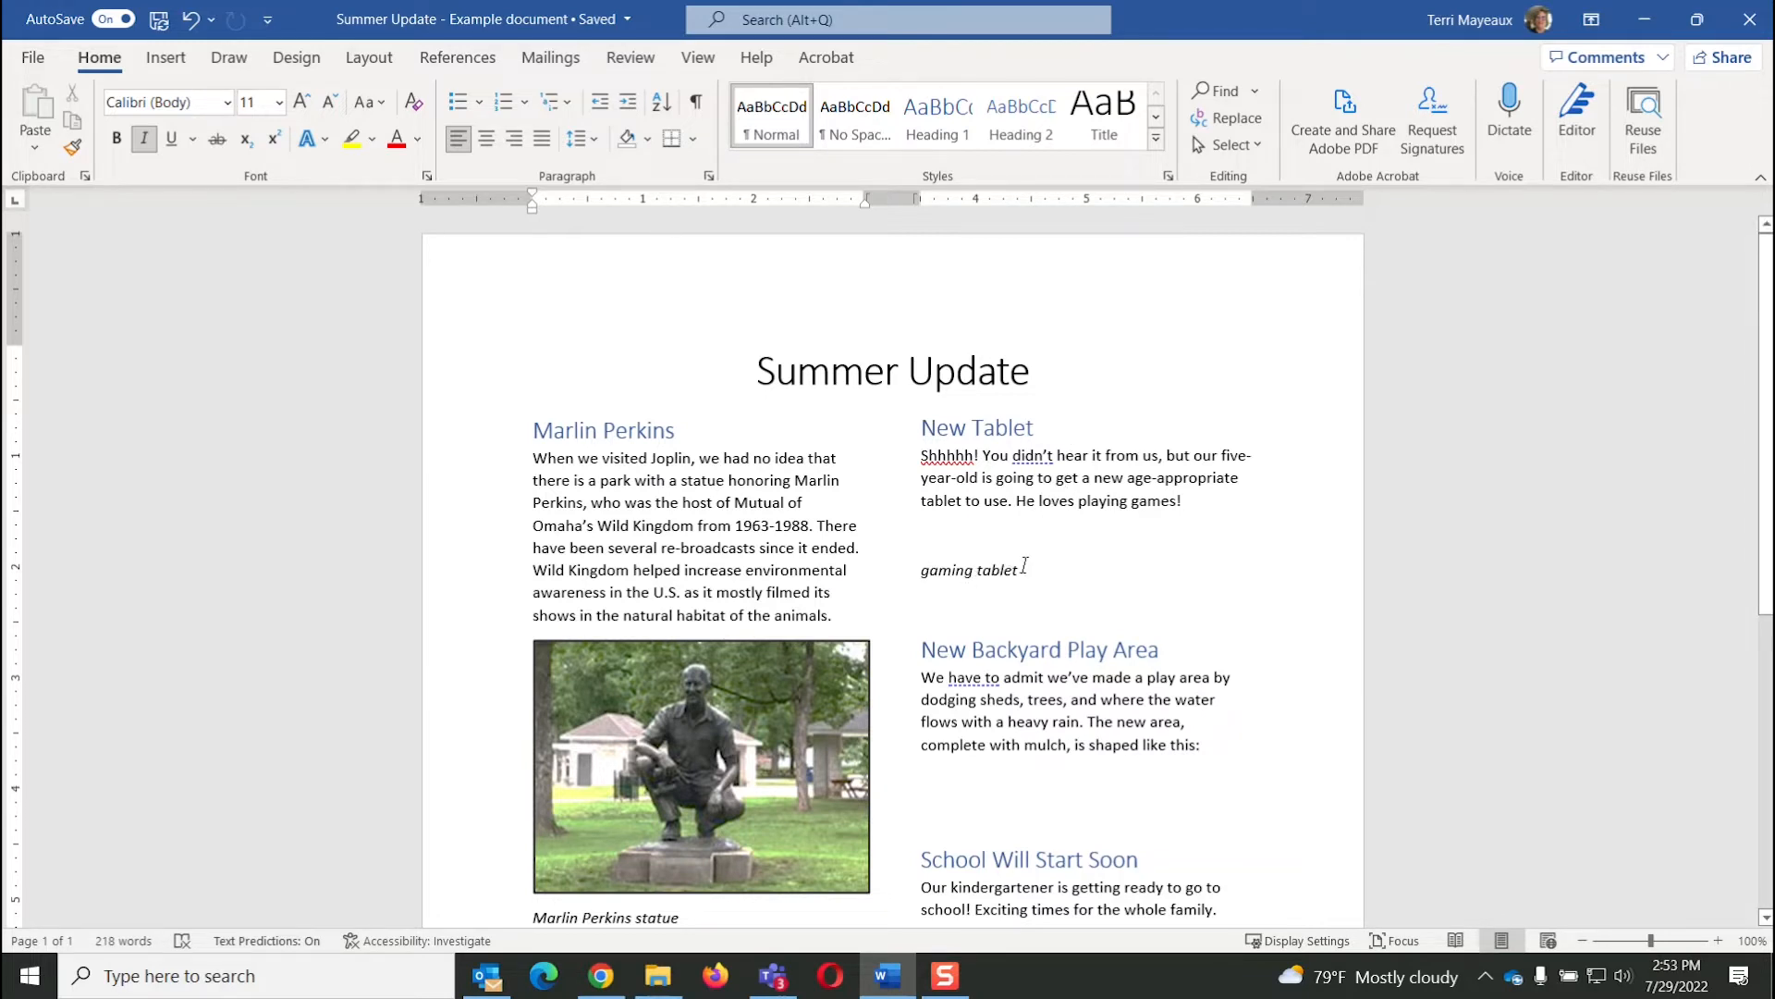
left_click(939, 541)
left_click(181, 62)
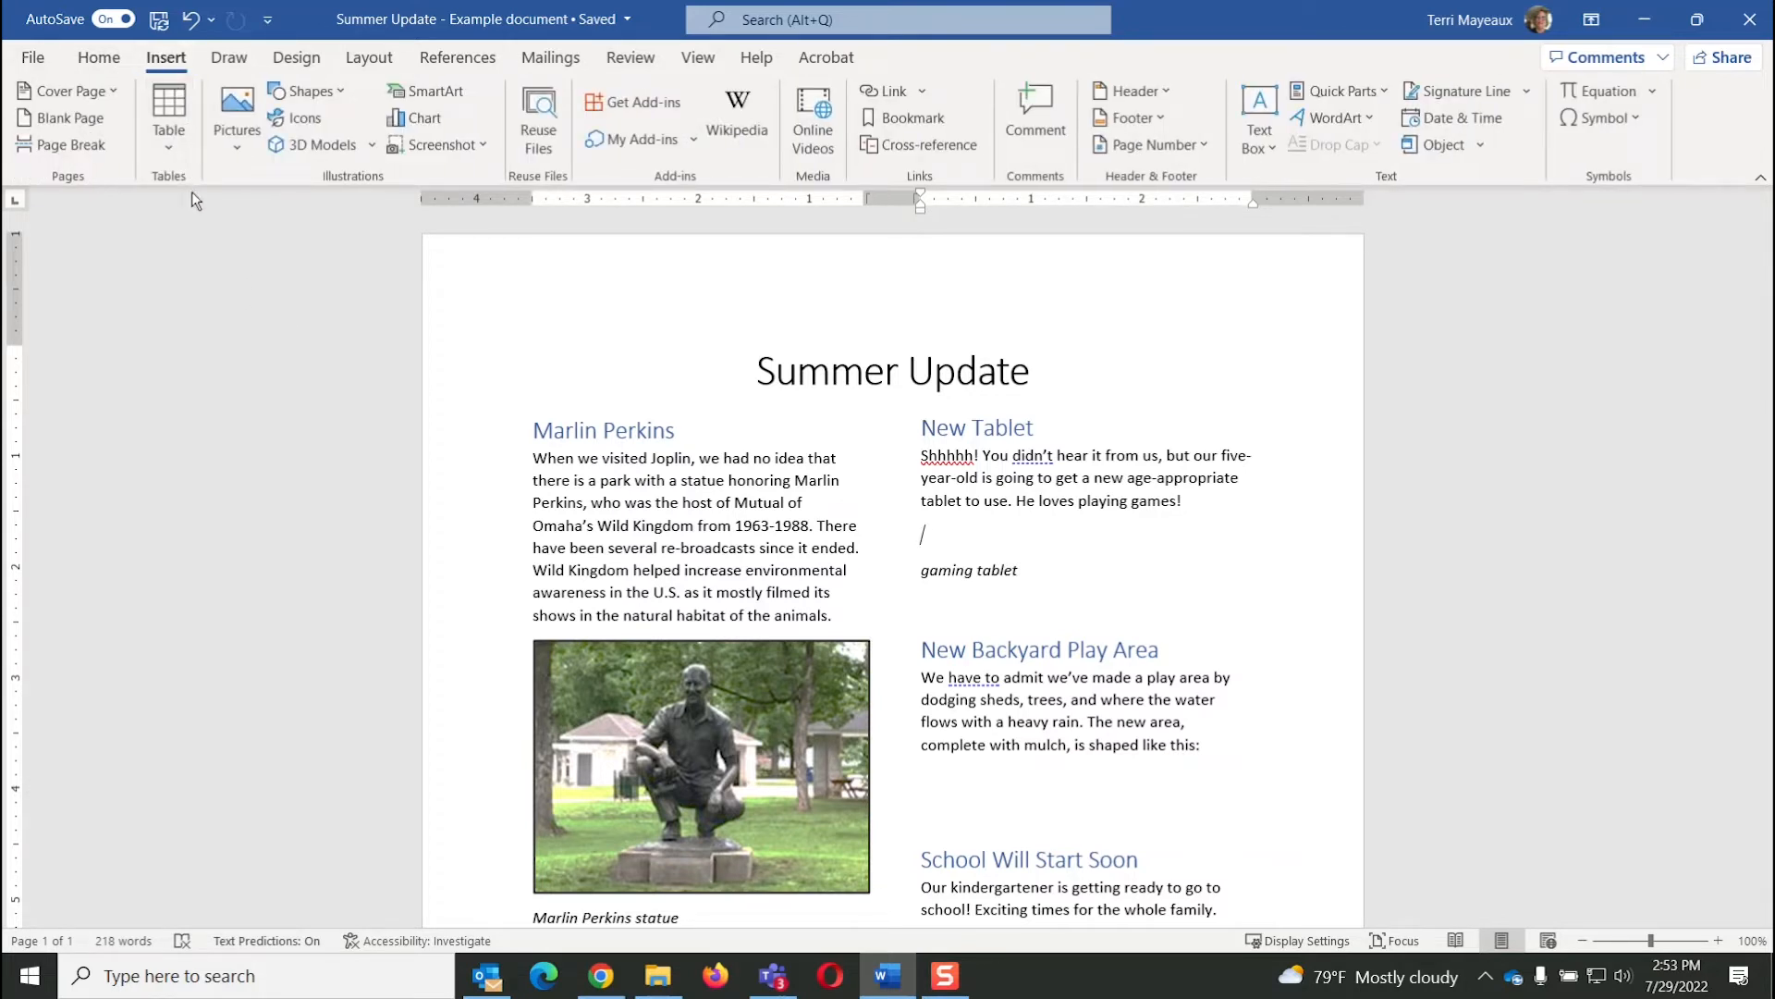
left_click(236, 146)
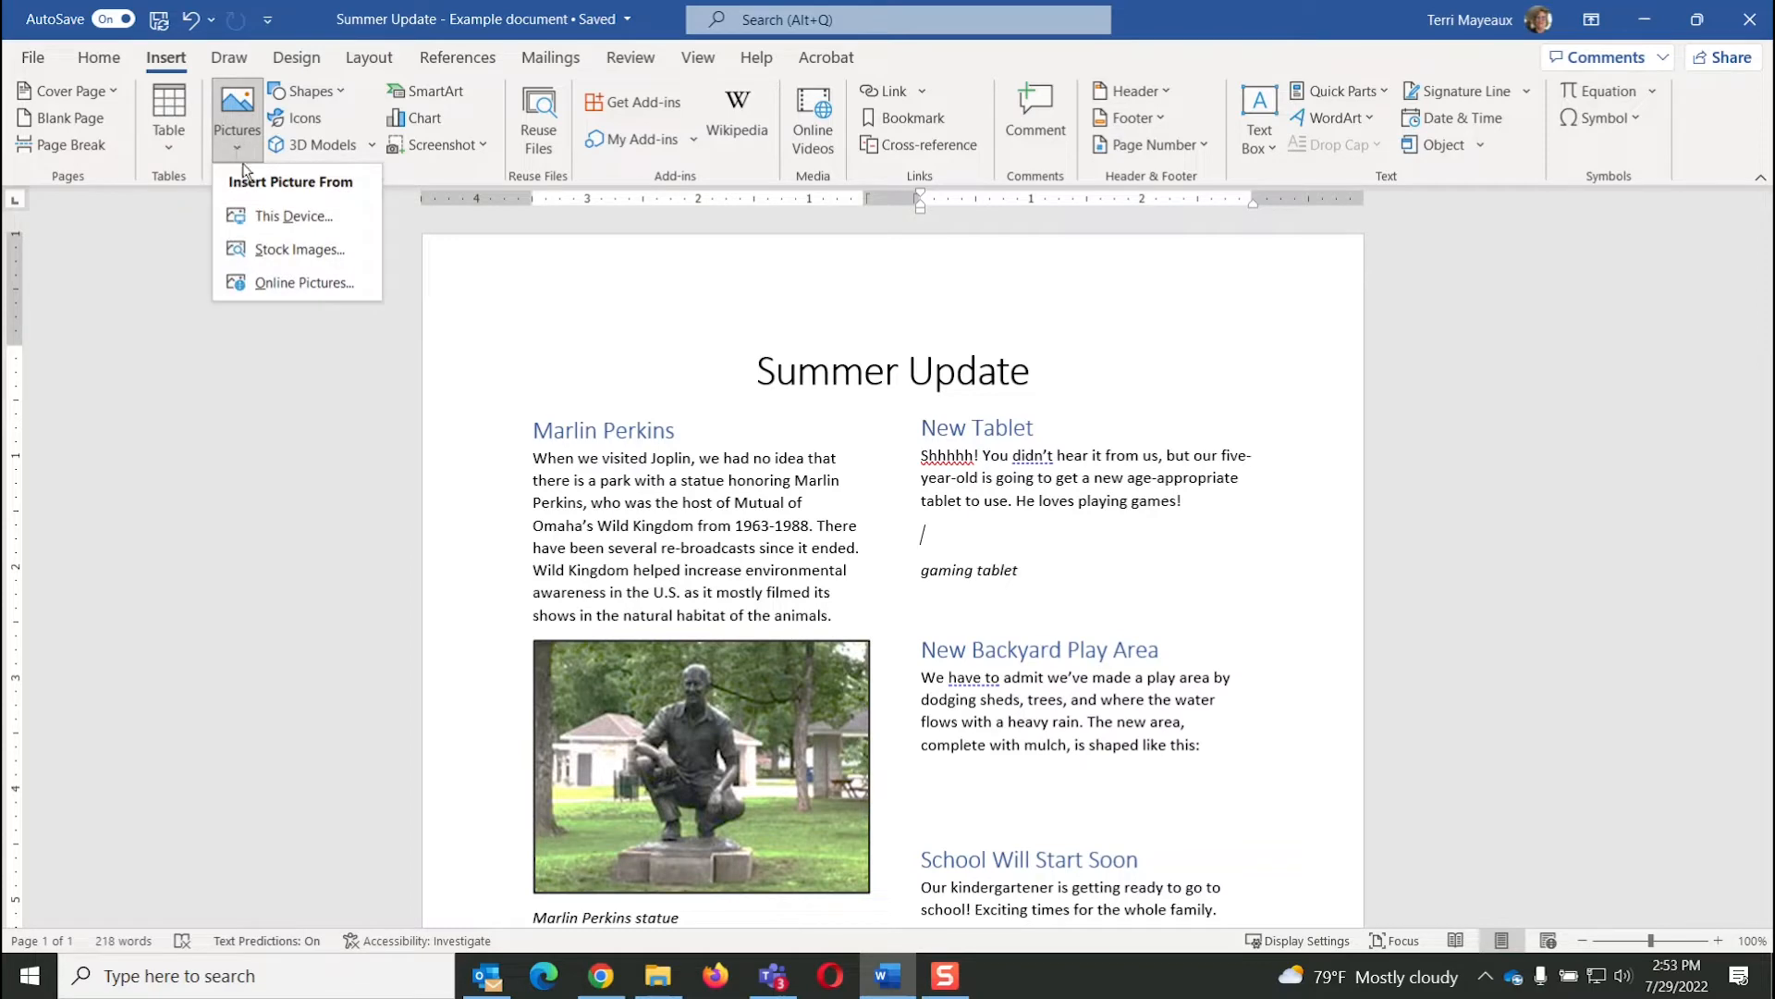
left_click(295, 286)
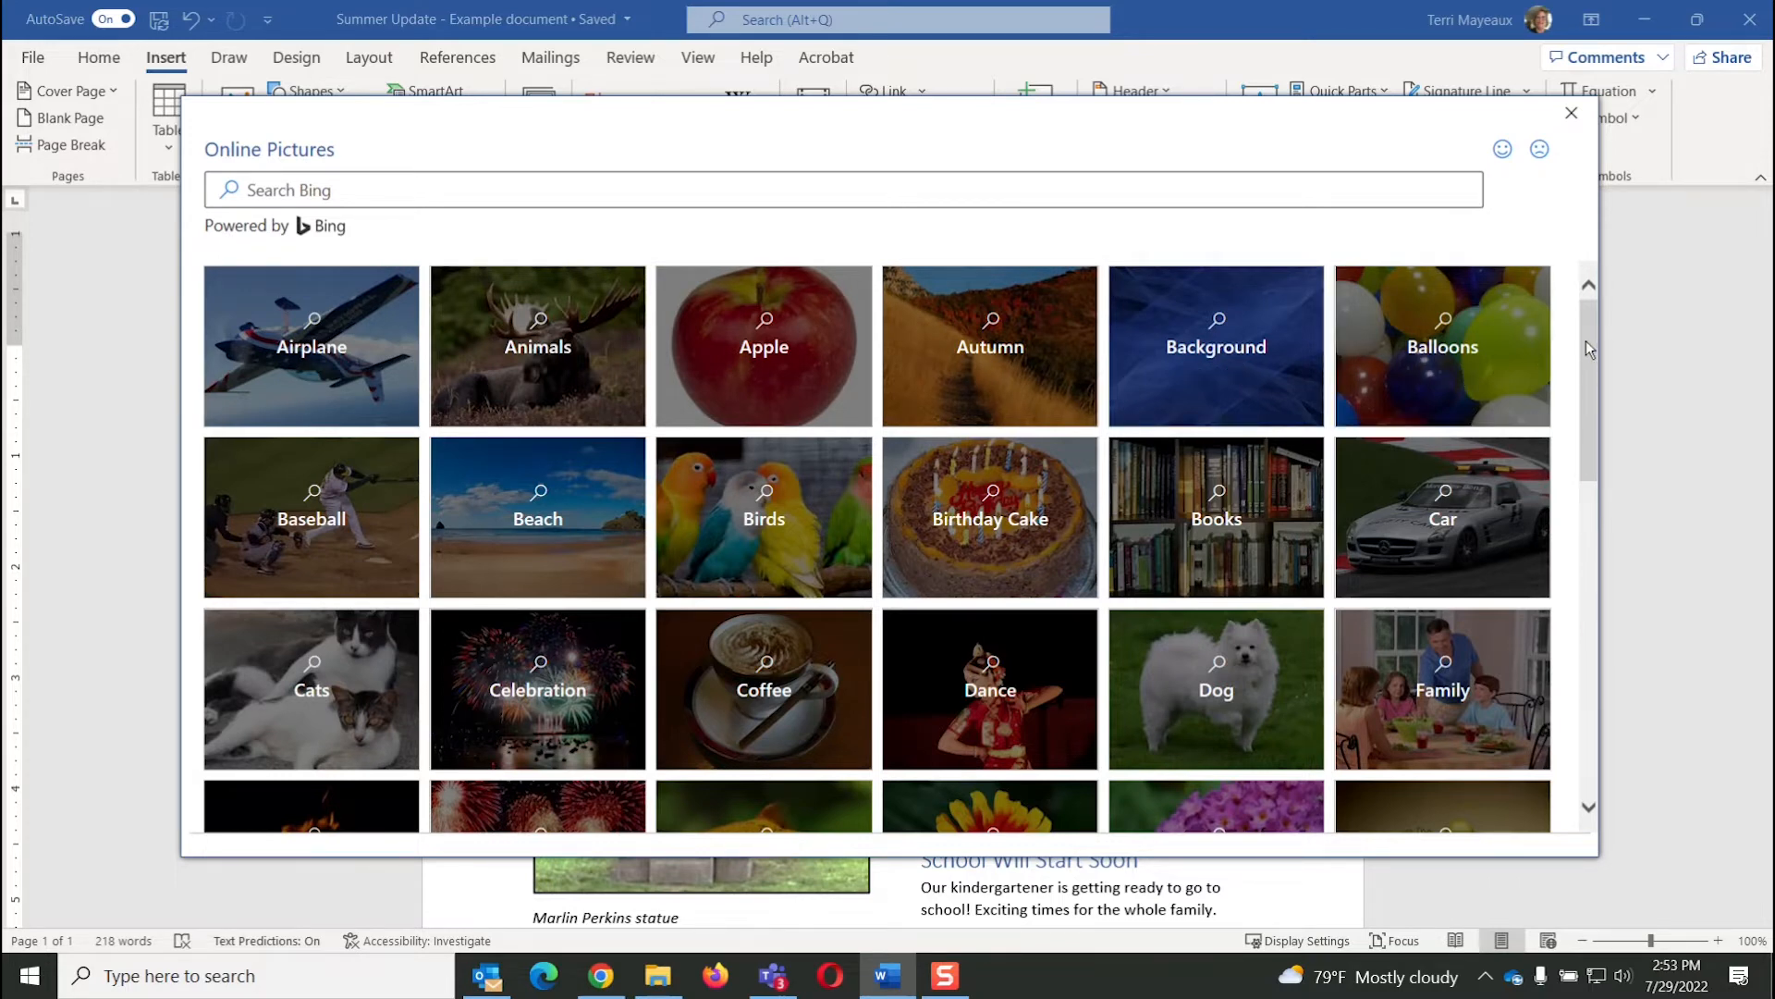
Step: Look over the Bing picture categories and search the online pictures for "gaming tablet"
left_click_drag(1585, 340, 1591, 298)
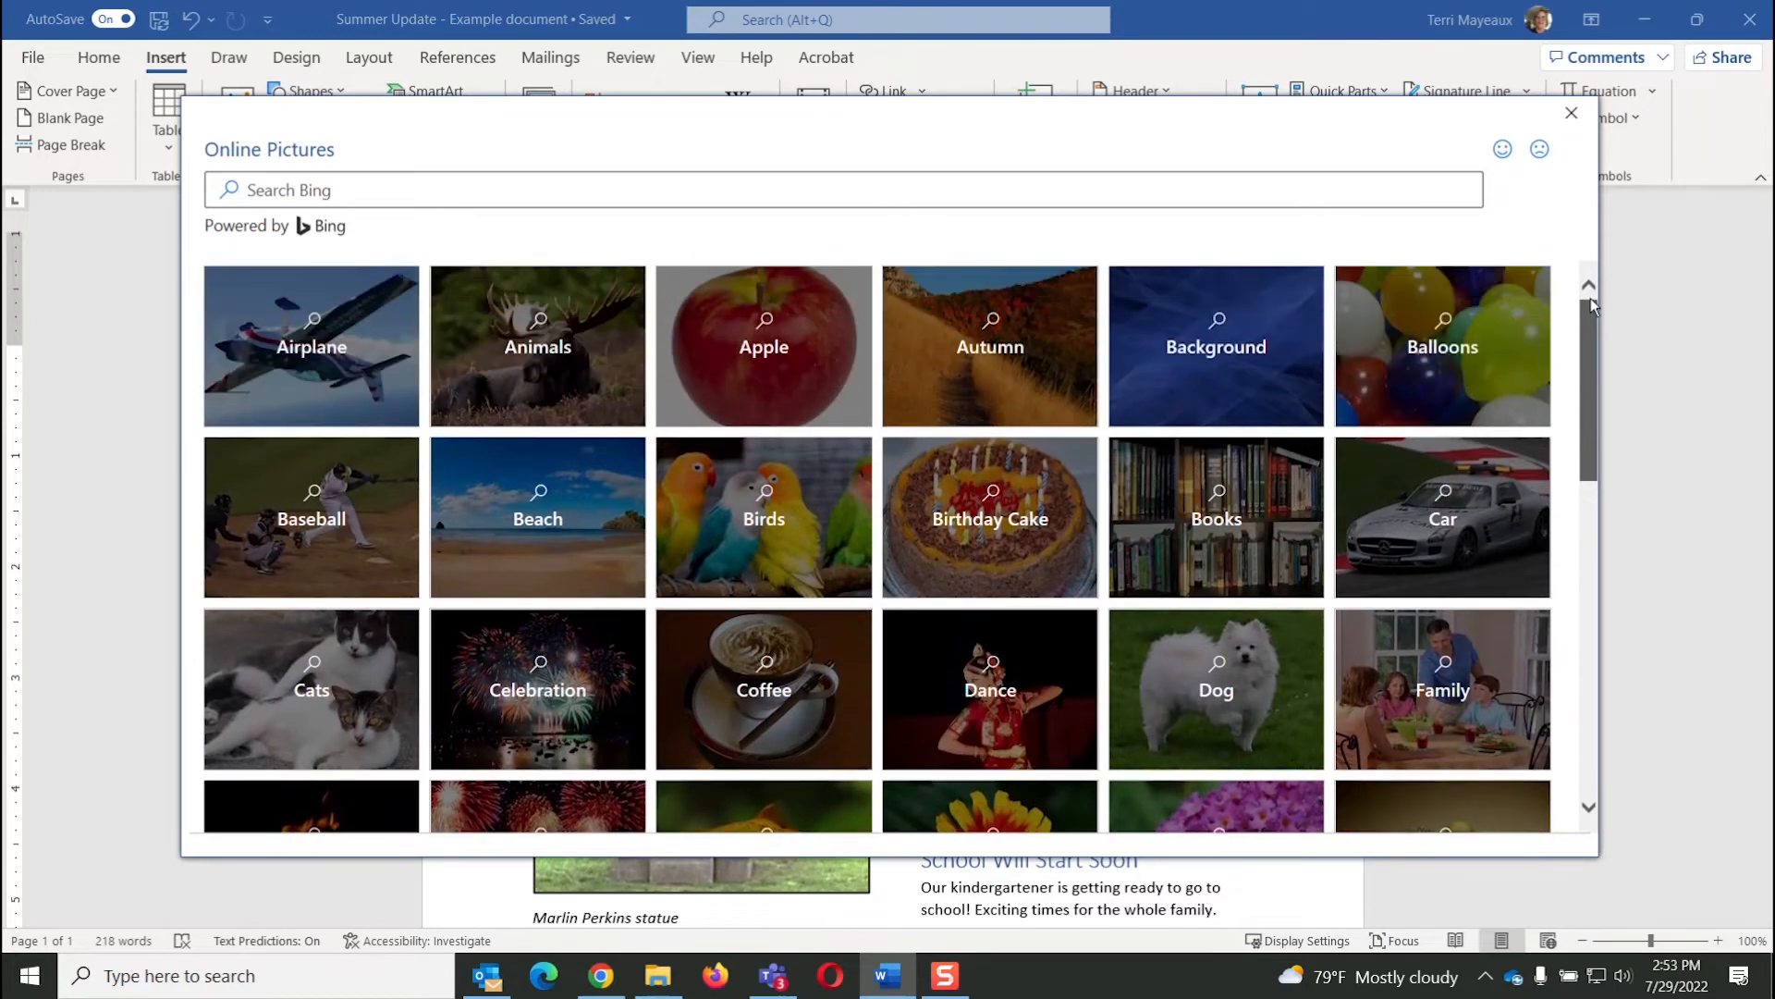
left_click(289, 190)
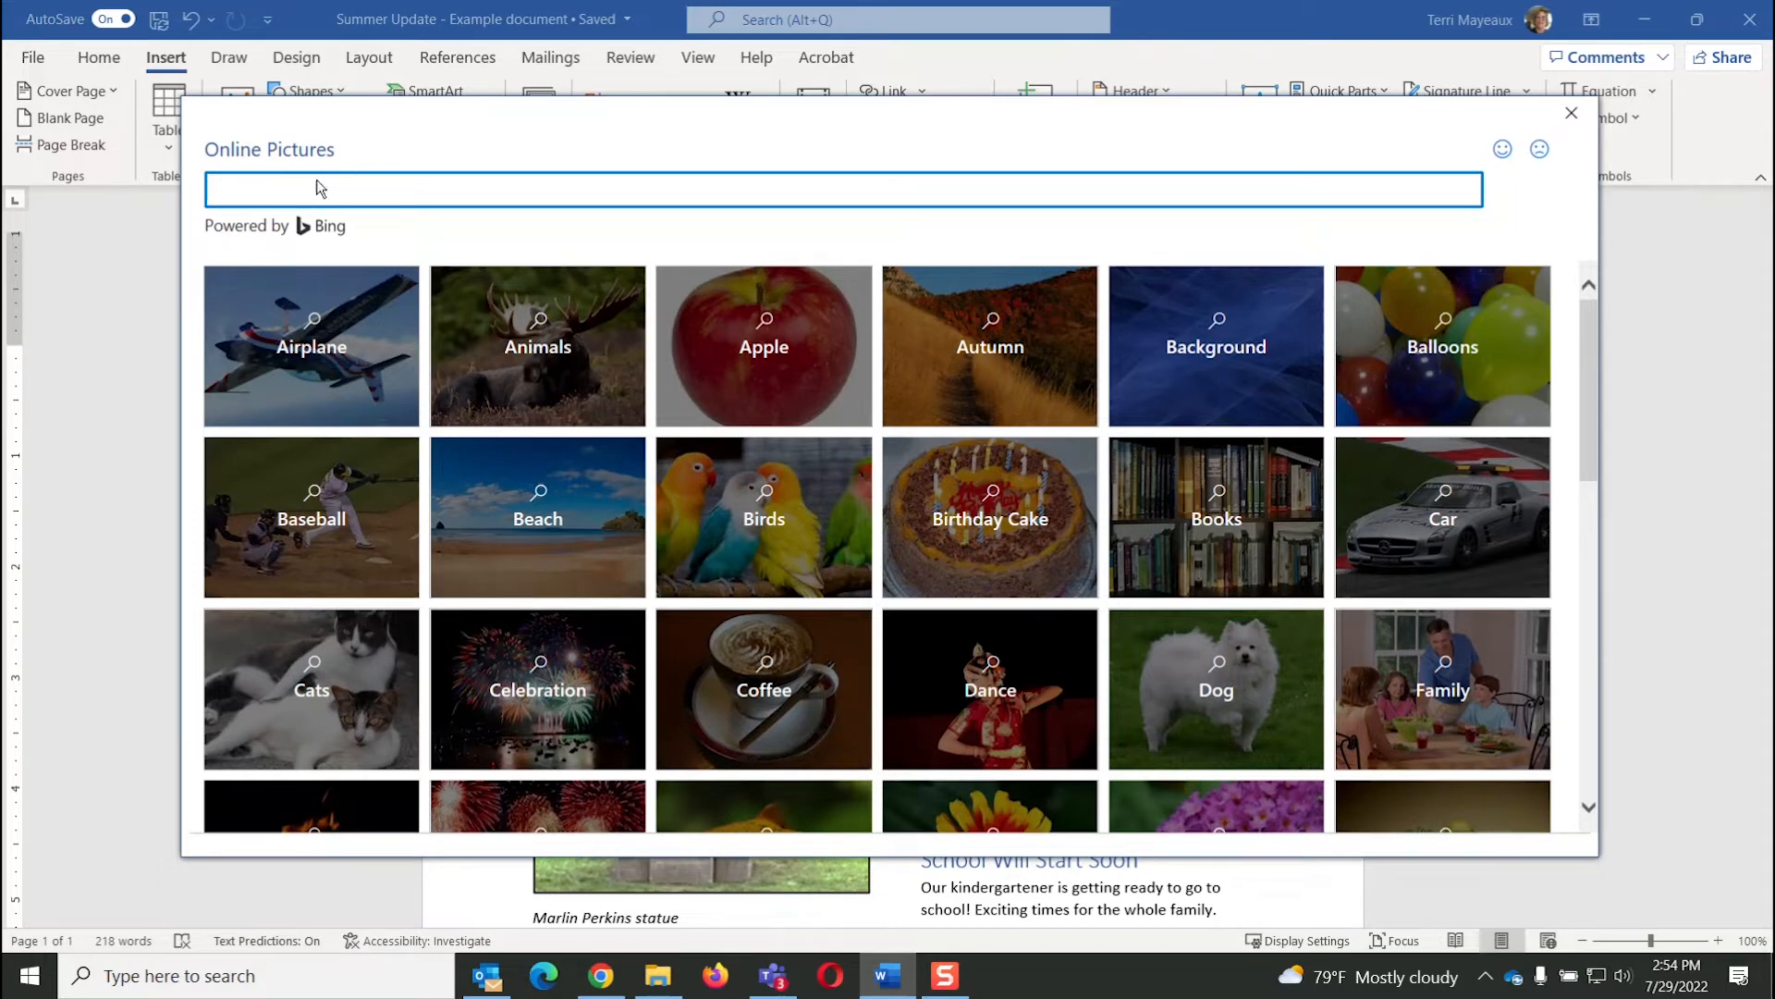
type("gaming tablet")
key("Return")
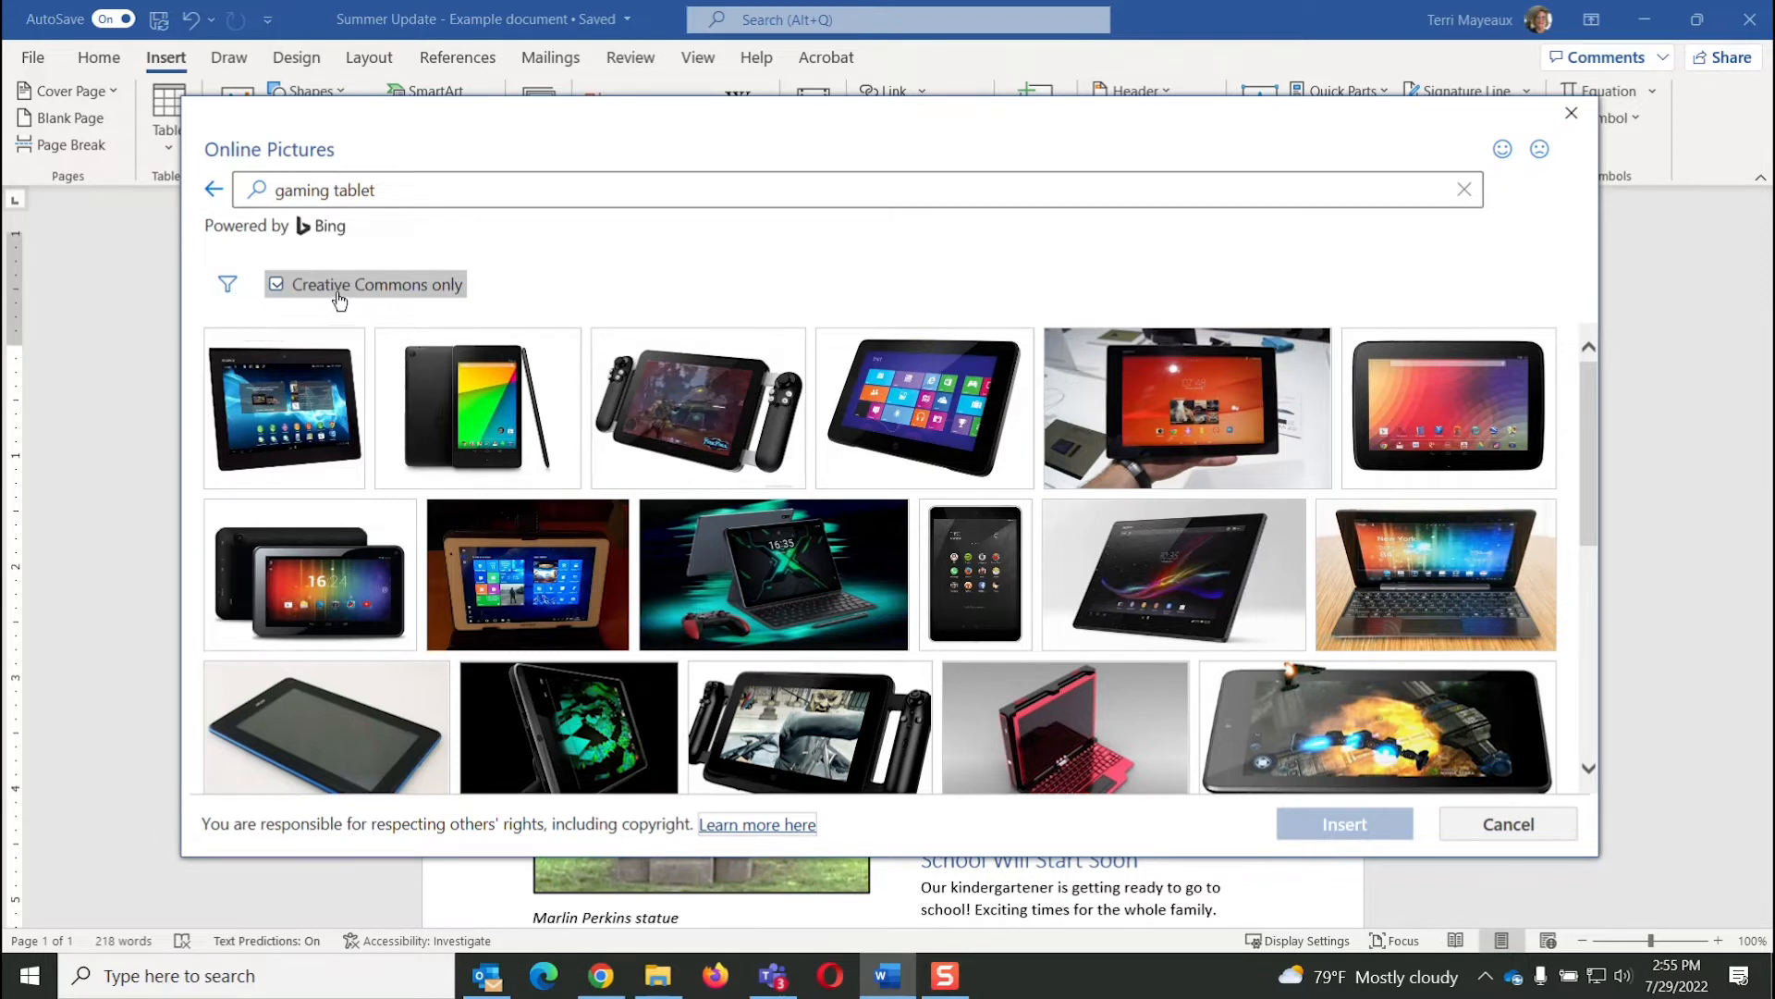
Step: Review the size, type, layout and color filter options and look through the gaming tablet pictures
left_click(229, 288)
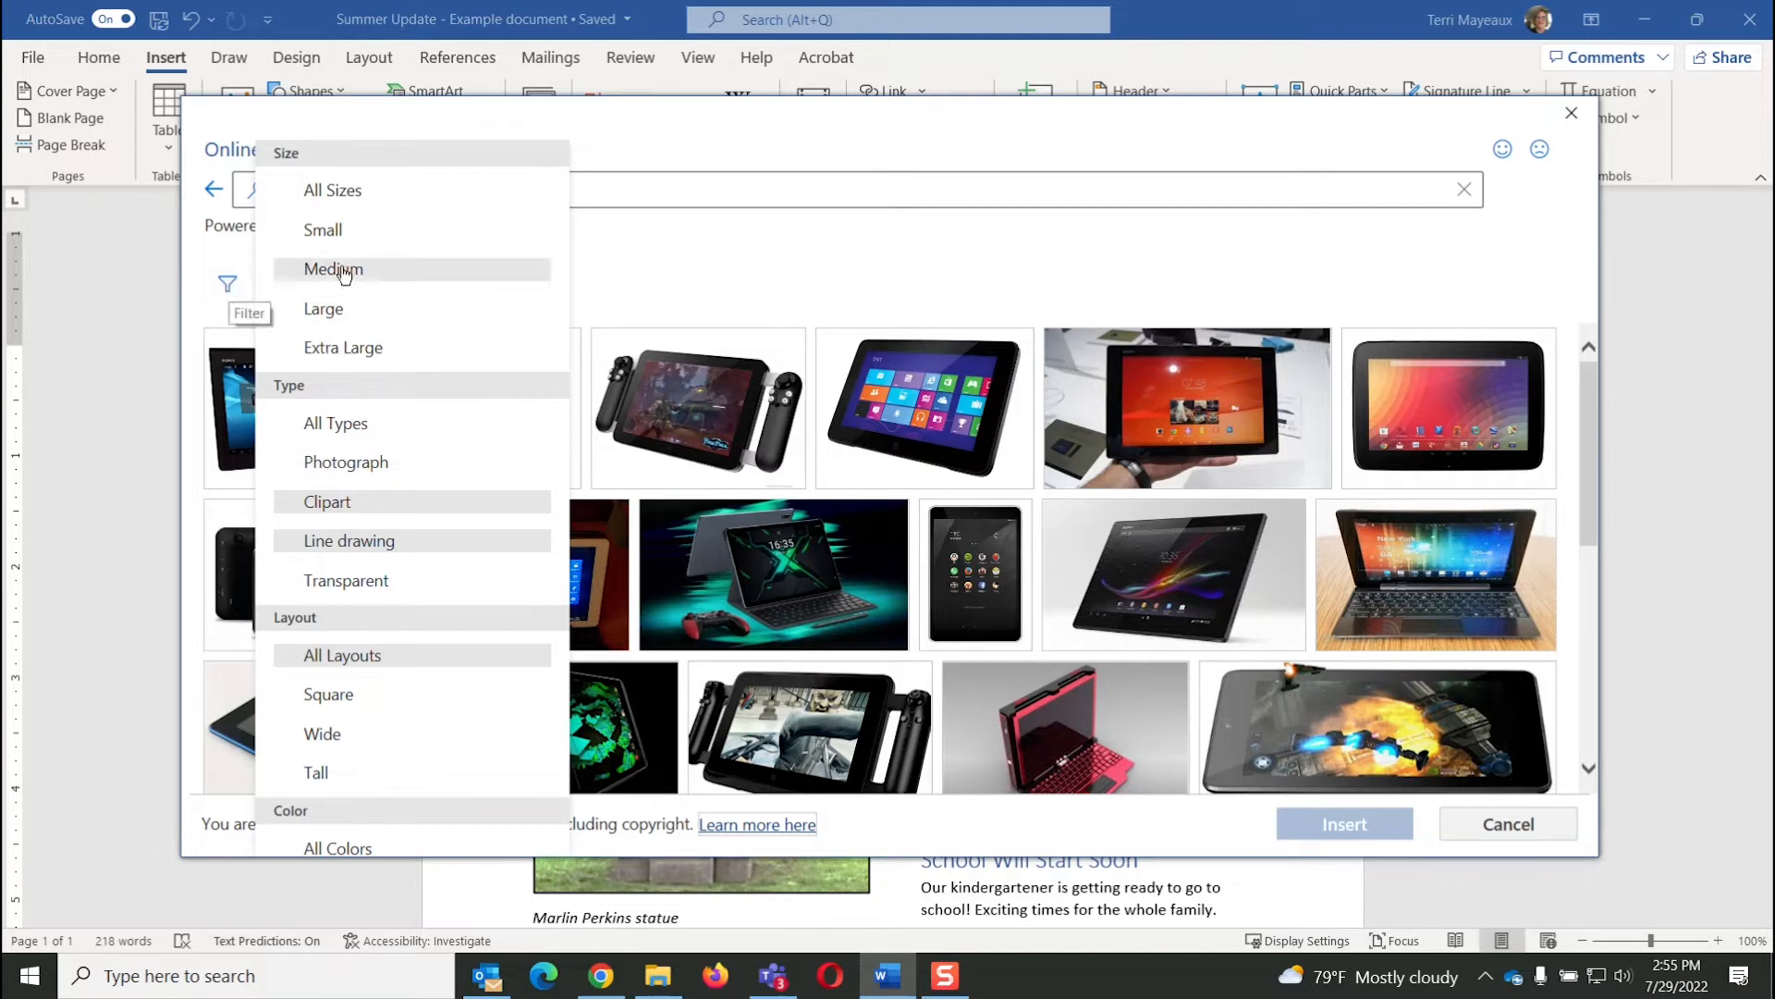
left_click(651, 259)
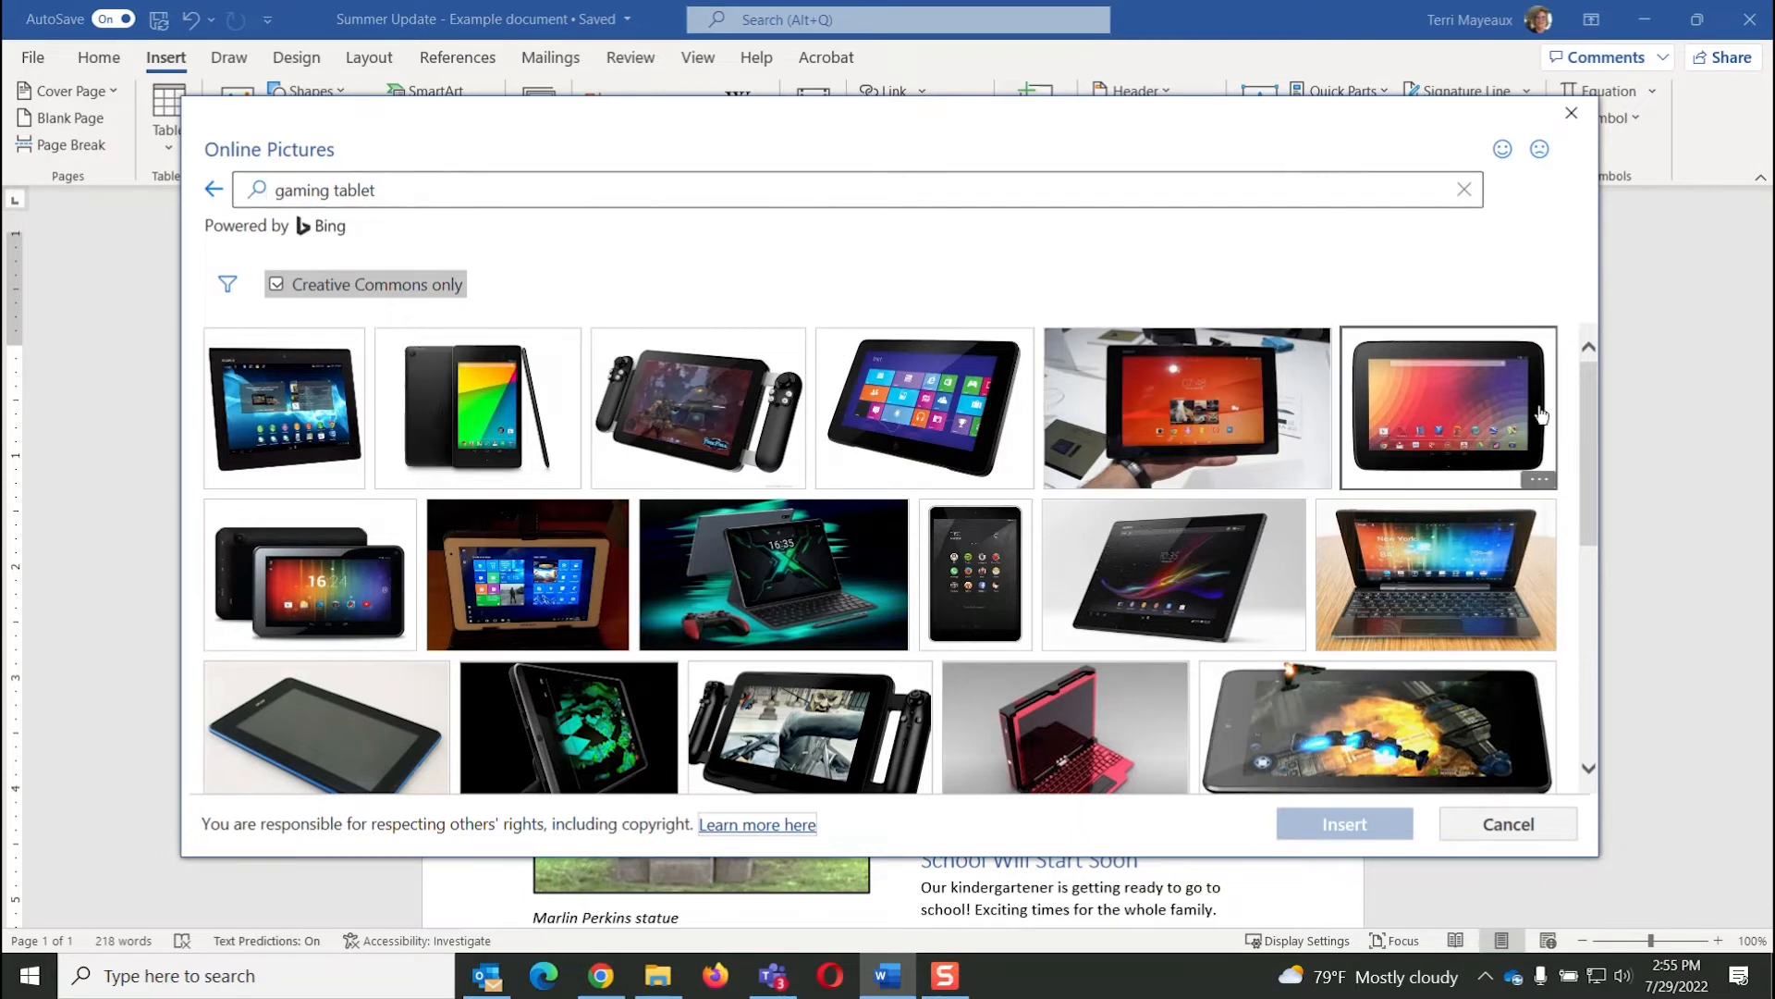
left_click_drag(1585, 404, 1611, 584)
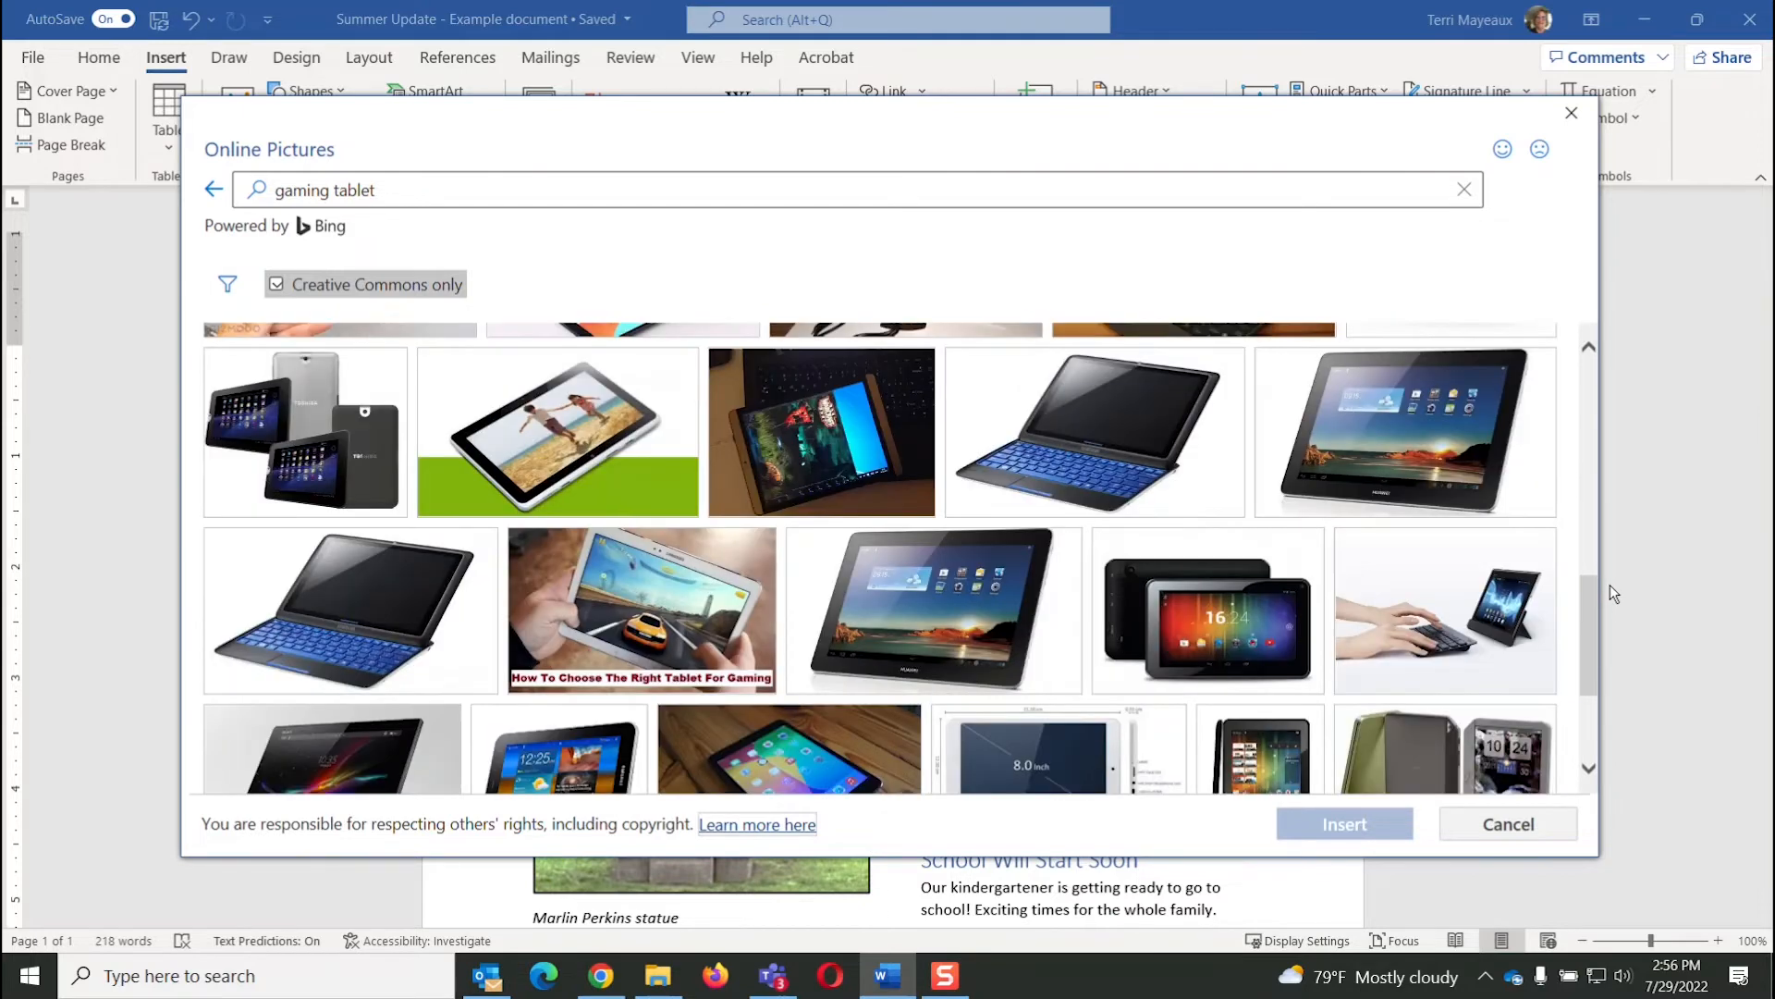
Step: Insert the "How To Choose The Right Tablet For Gaming" picture with the orange car from the search results and deselect it
left_click(654, 600)
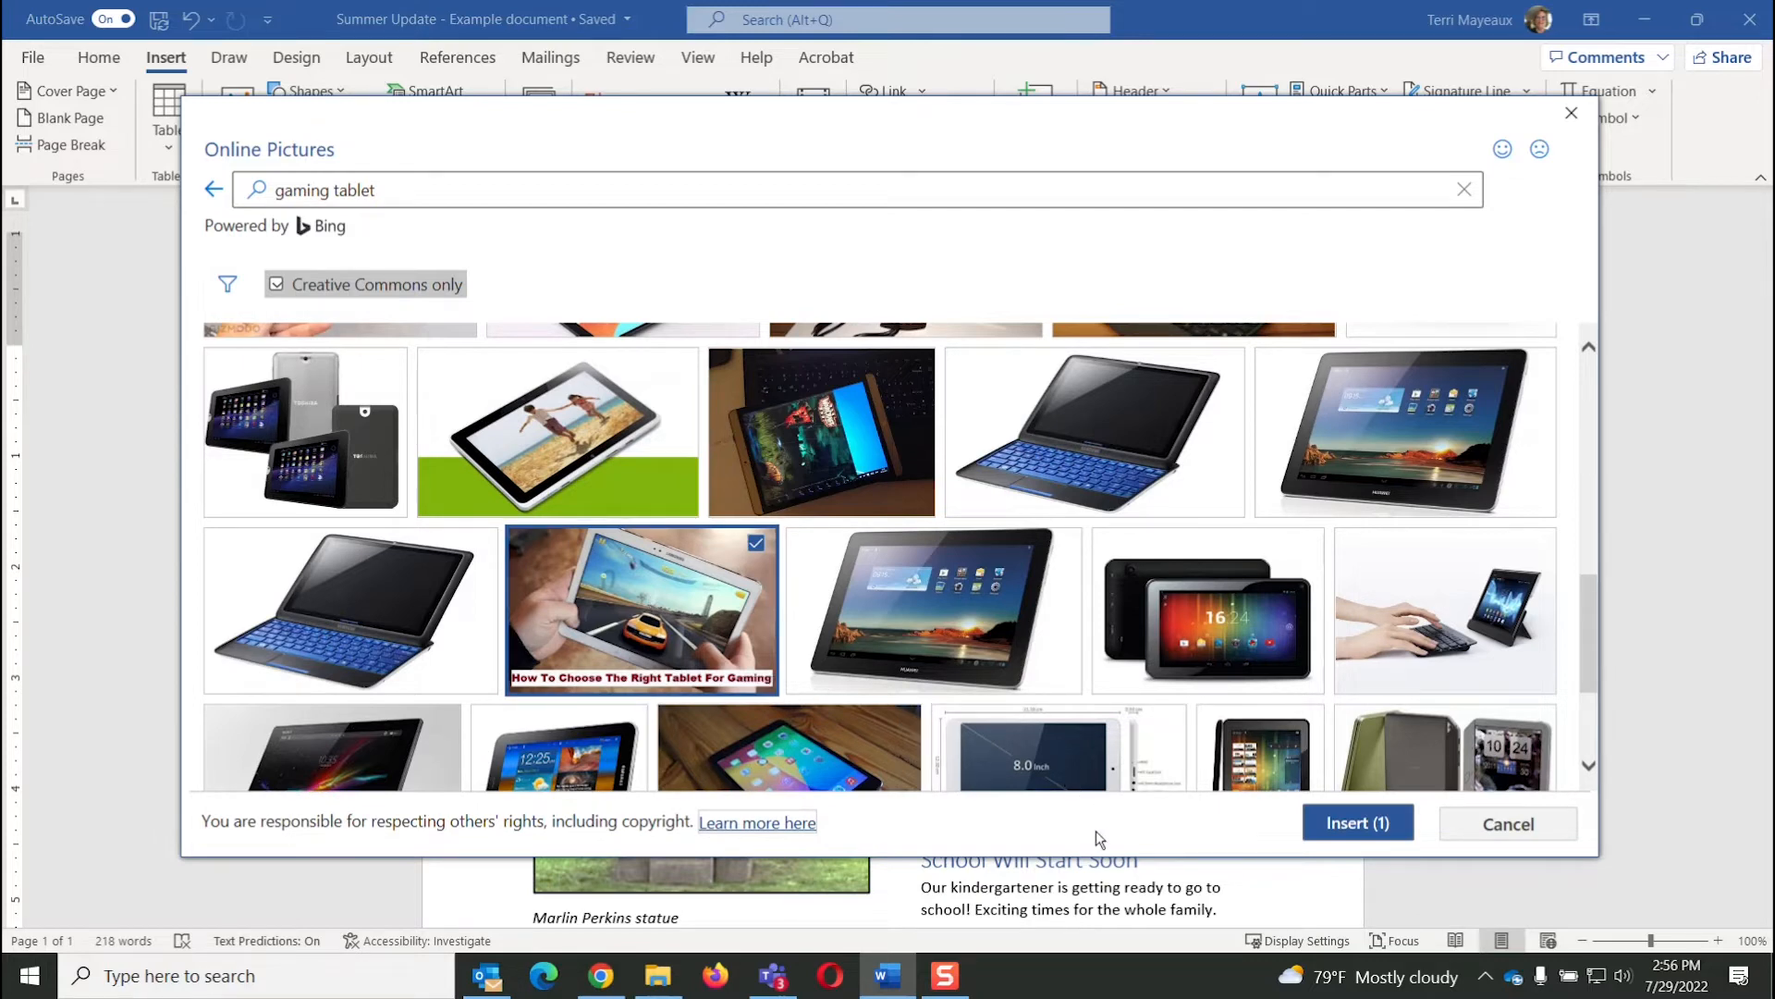
left_click(1357, 820)
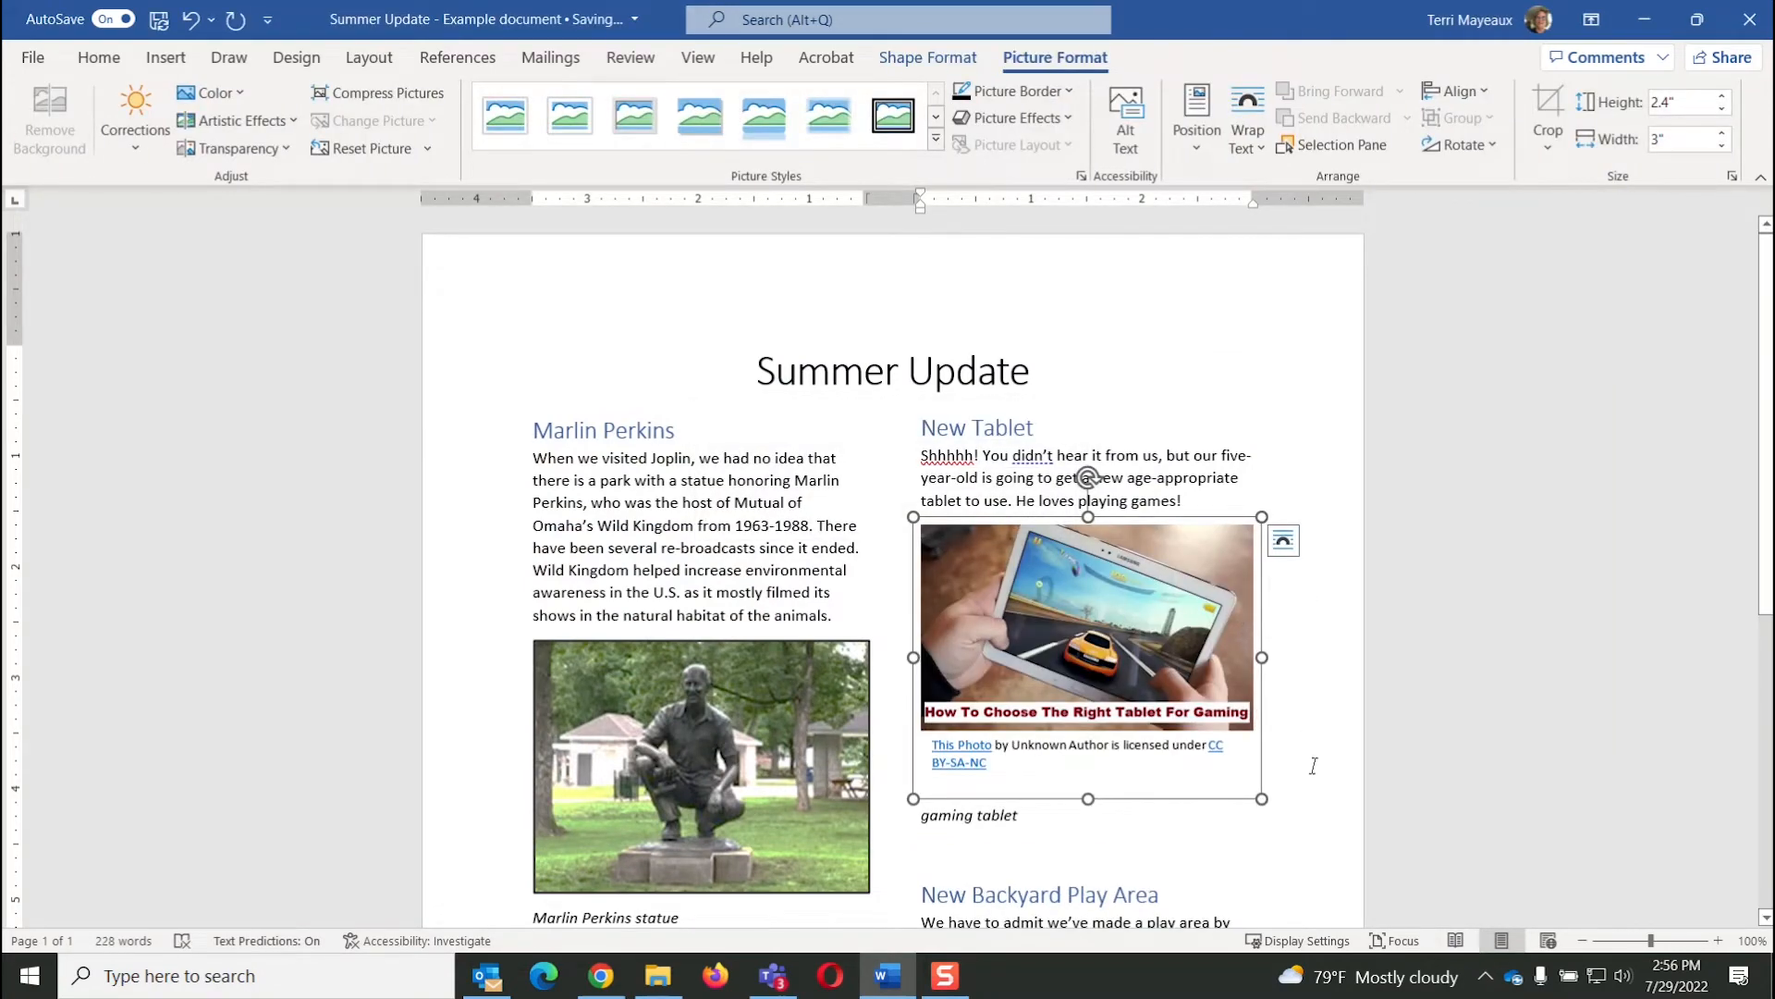
left_click(1322, 733)
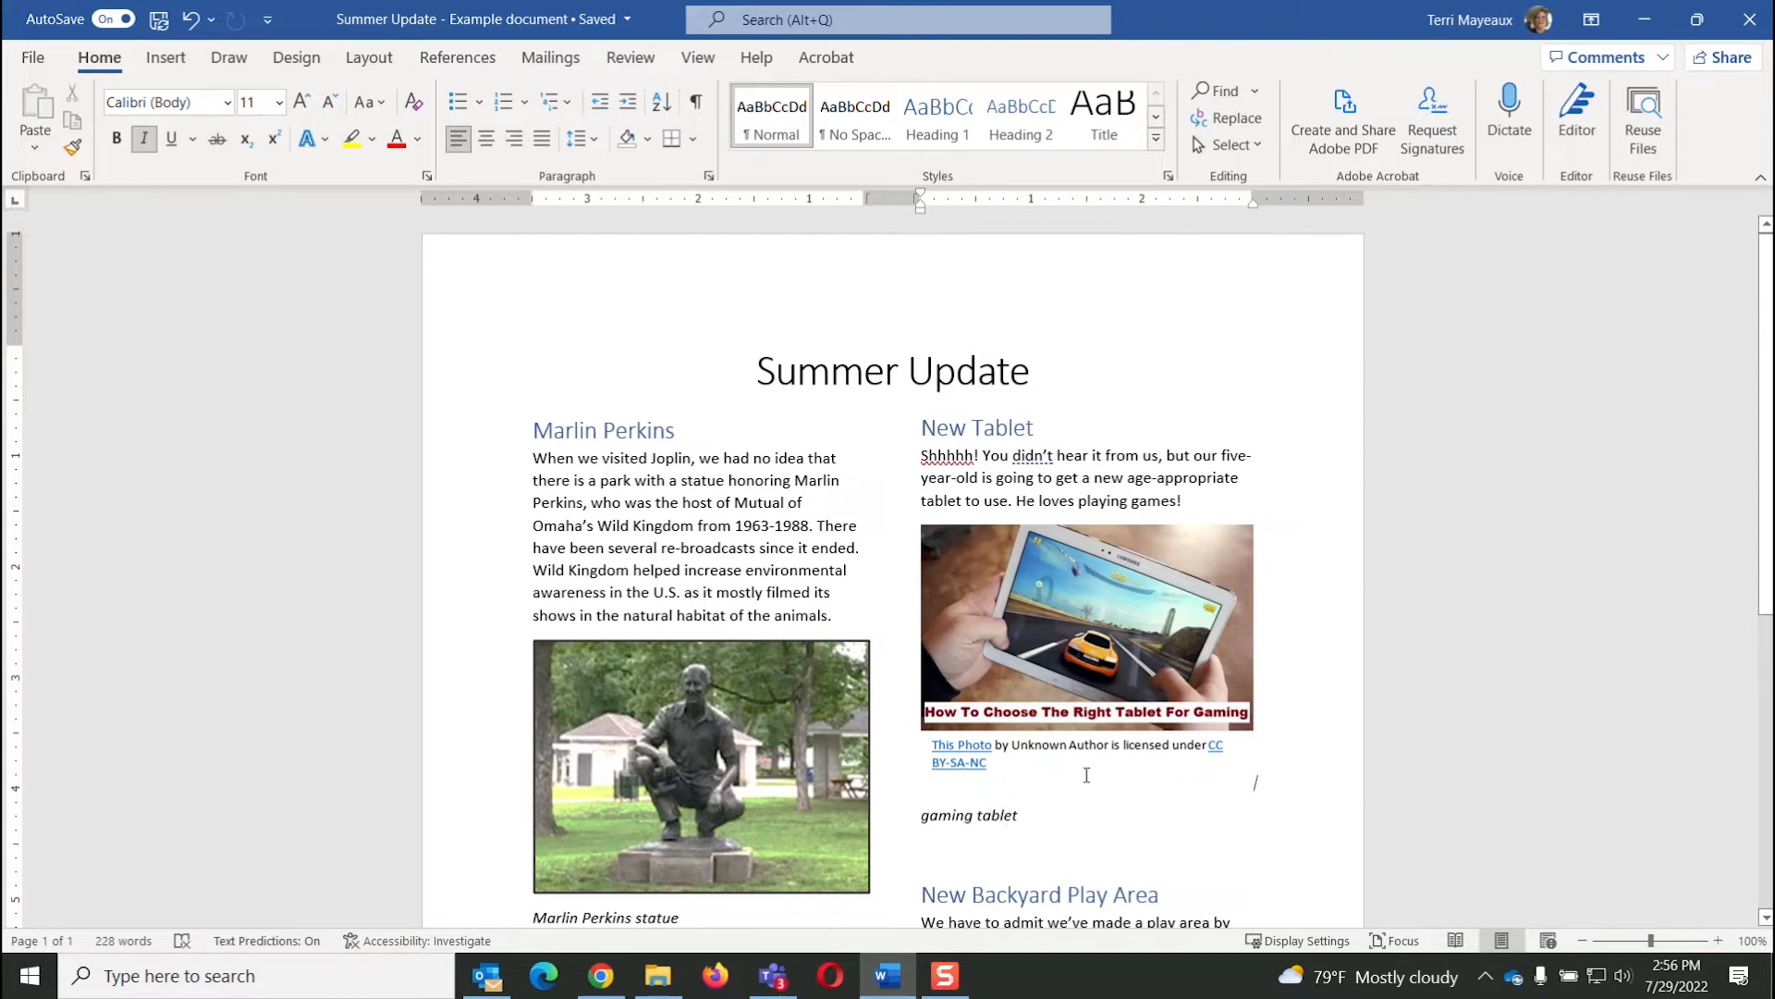
Step: Apply an outer shadow effect, offset to the lower right, to the gaming tablet picture and deselect it
left_click(1115, 578)
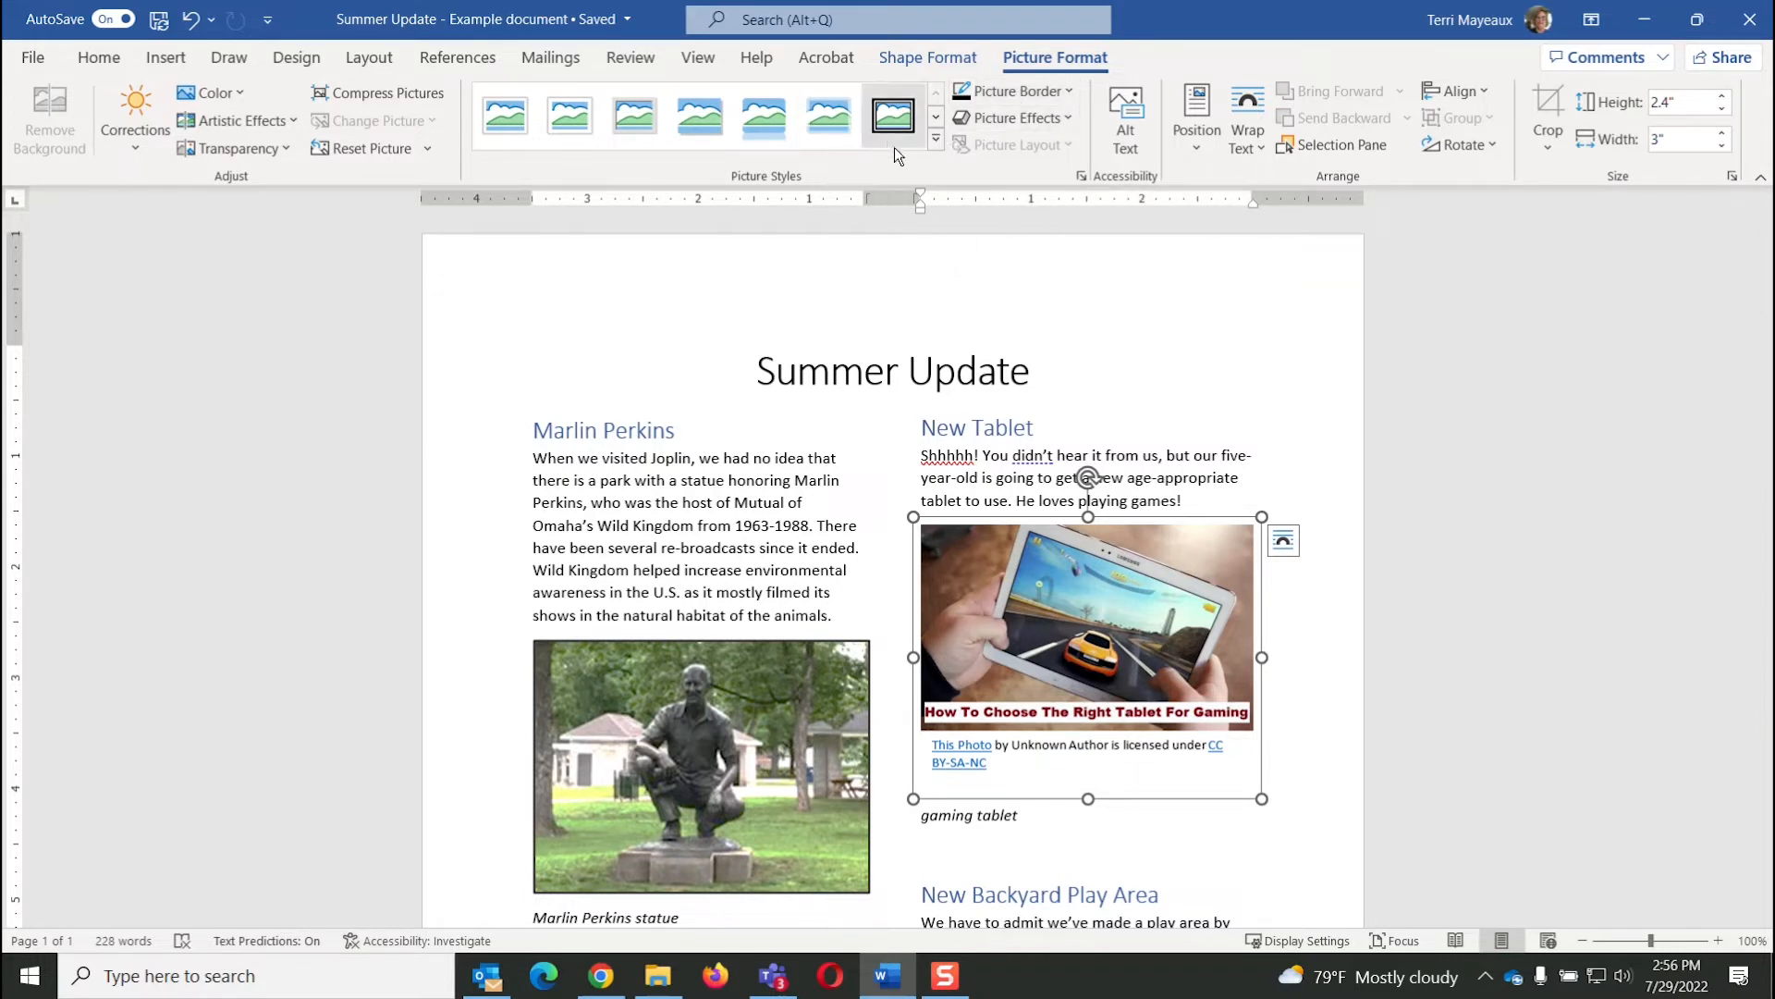
left_click(1068, 116)
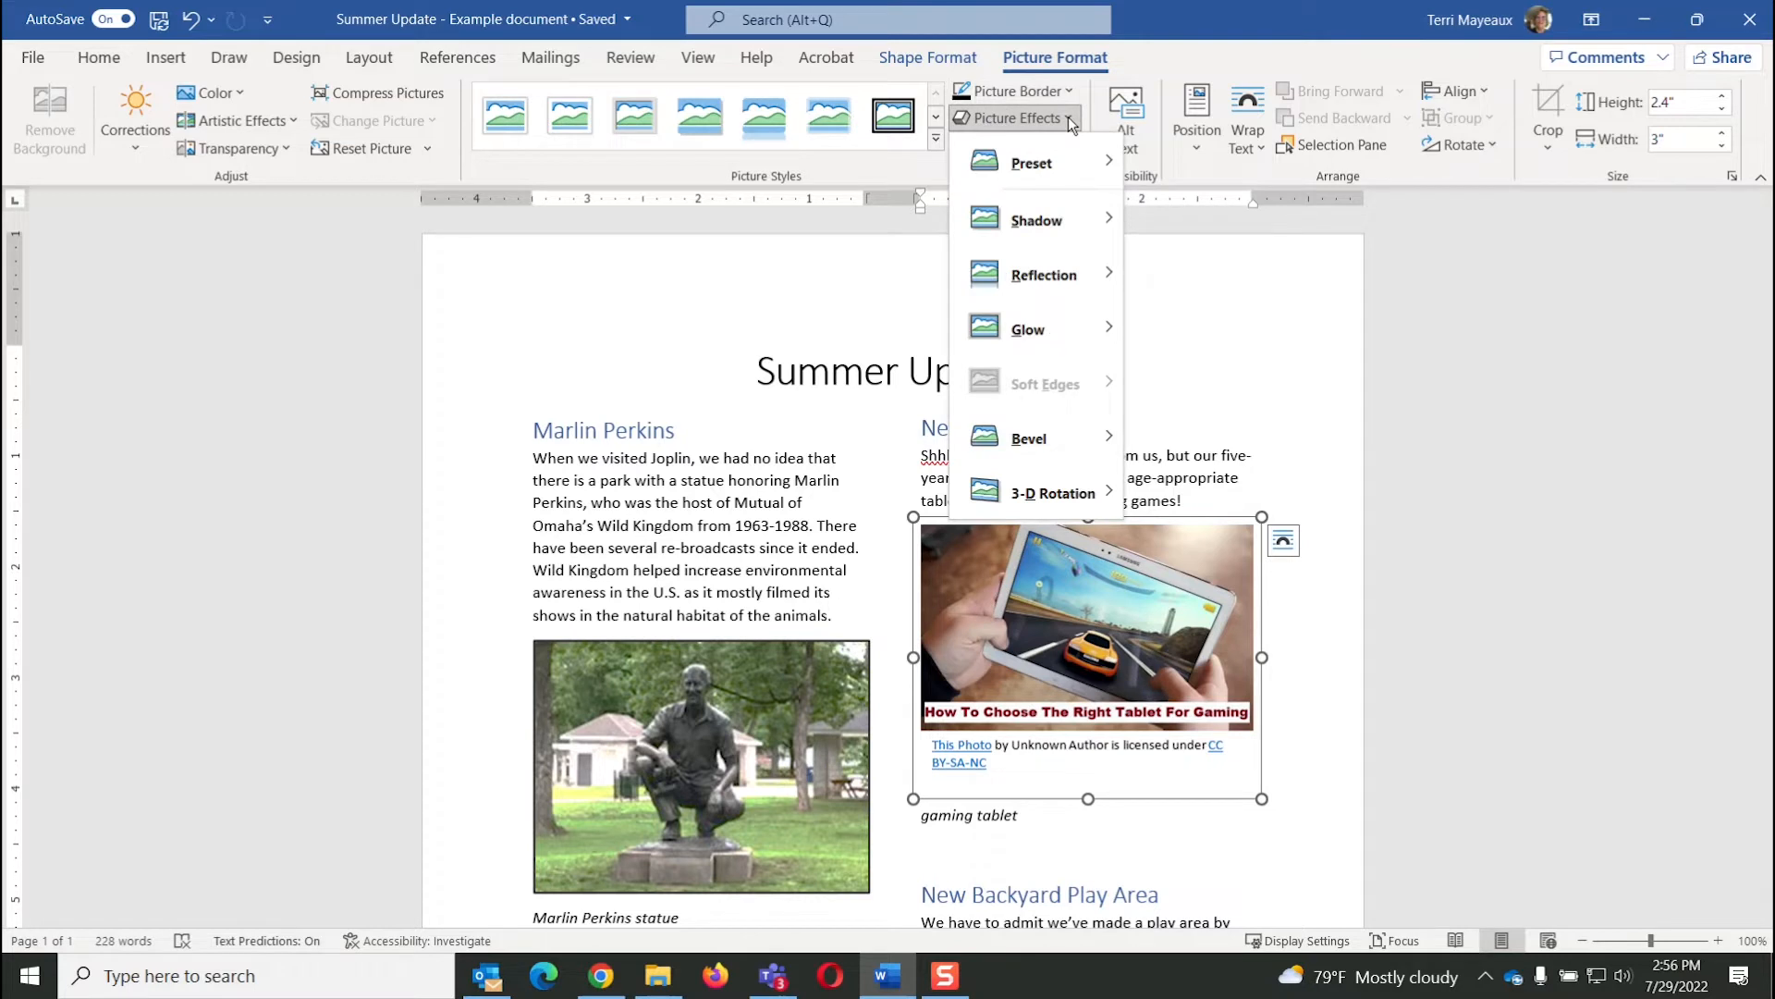
mouse_move(1029, 207)
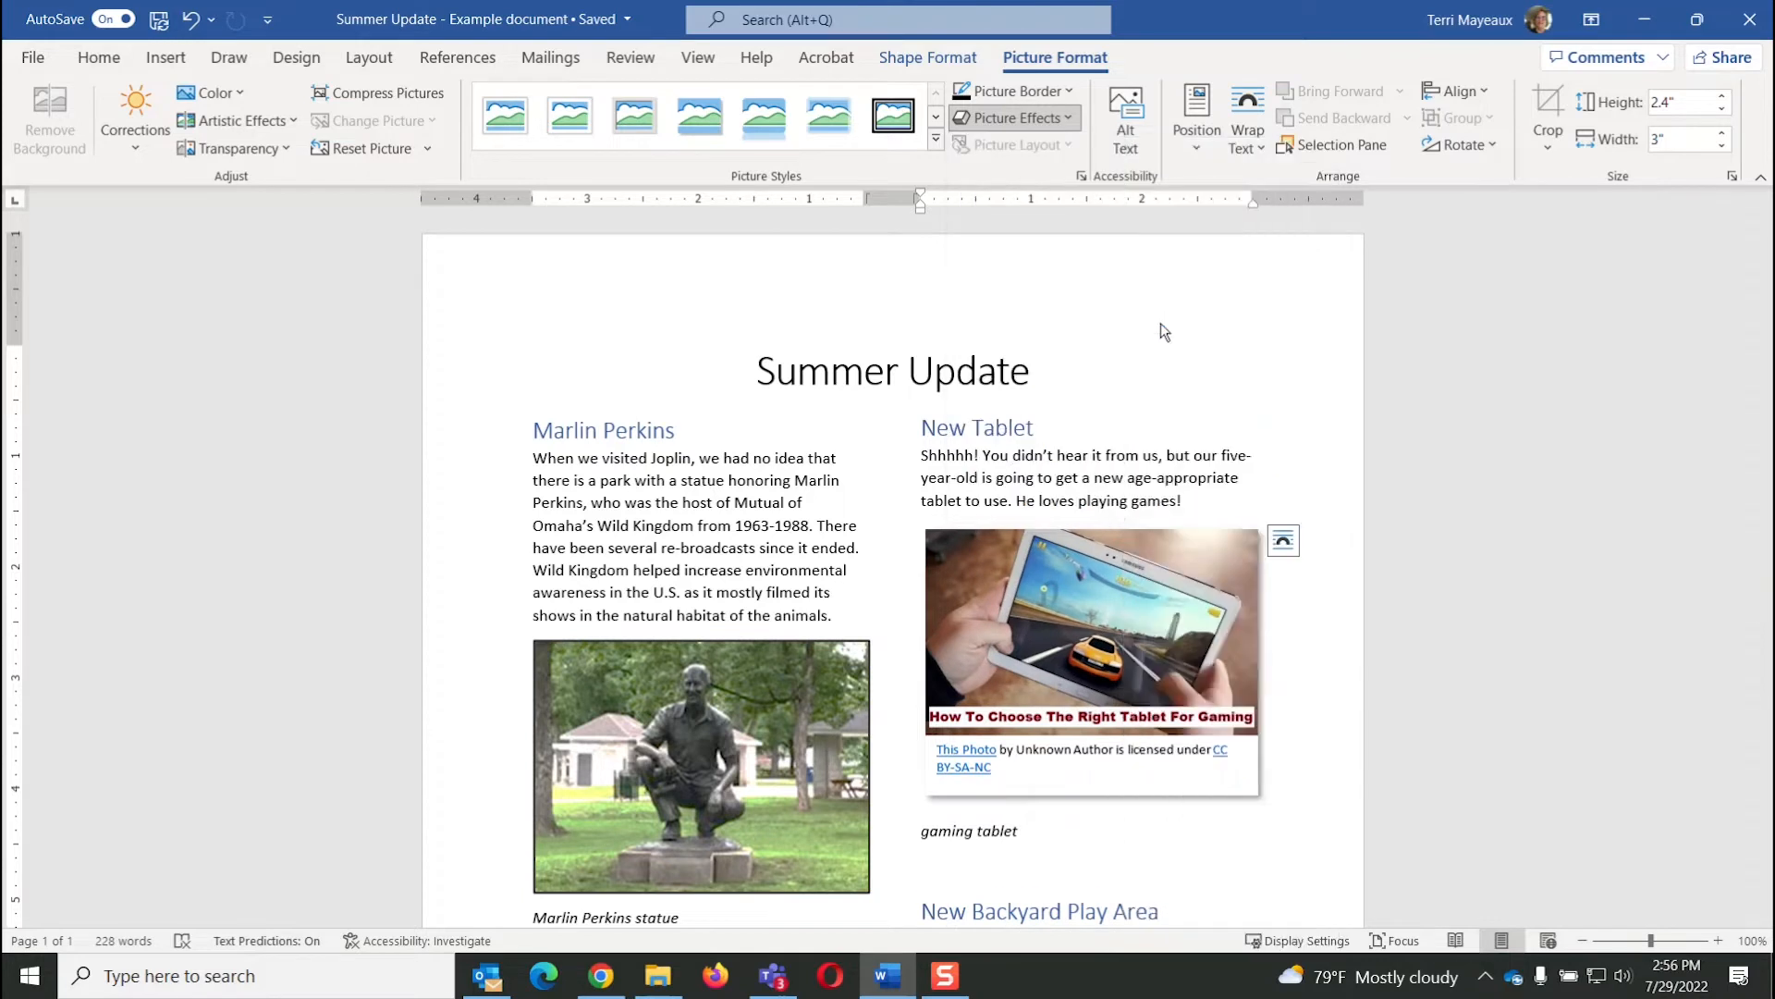
left_click(1161, 324)
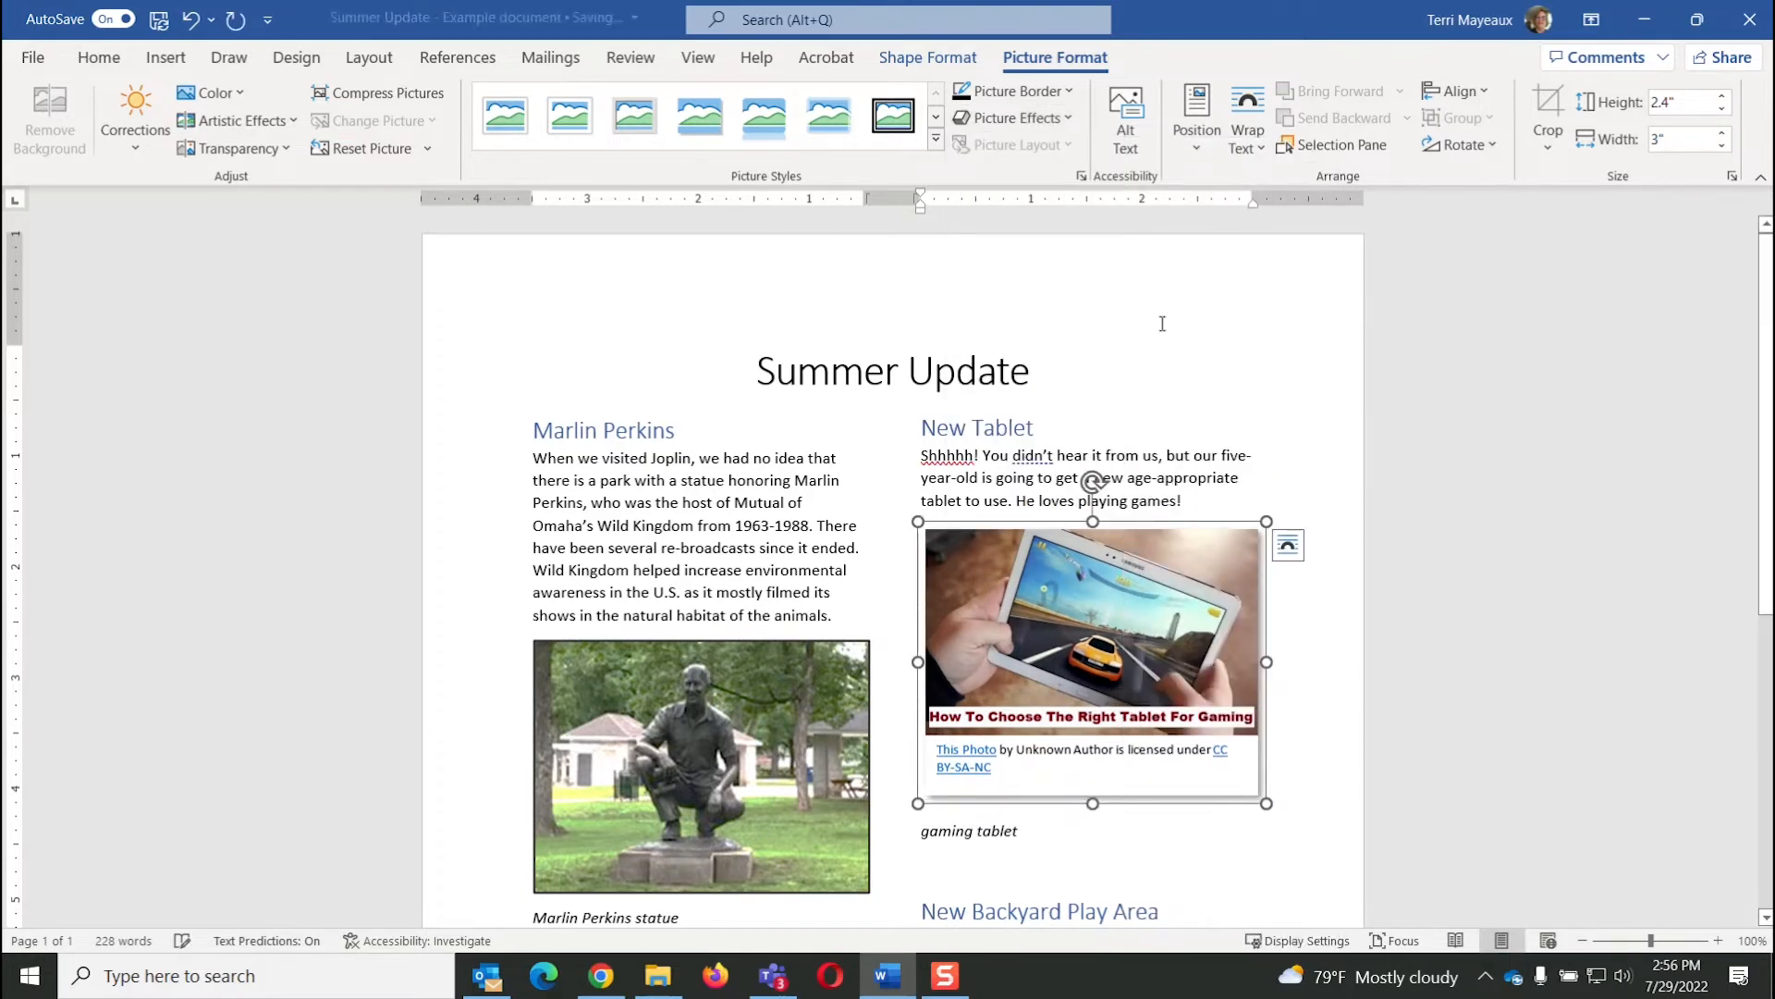
left_click(1326, 450)
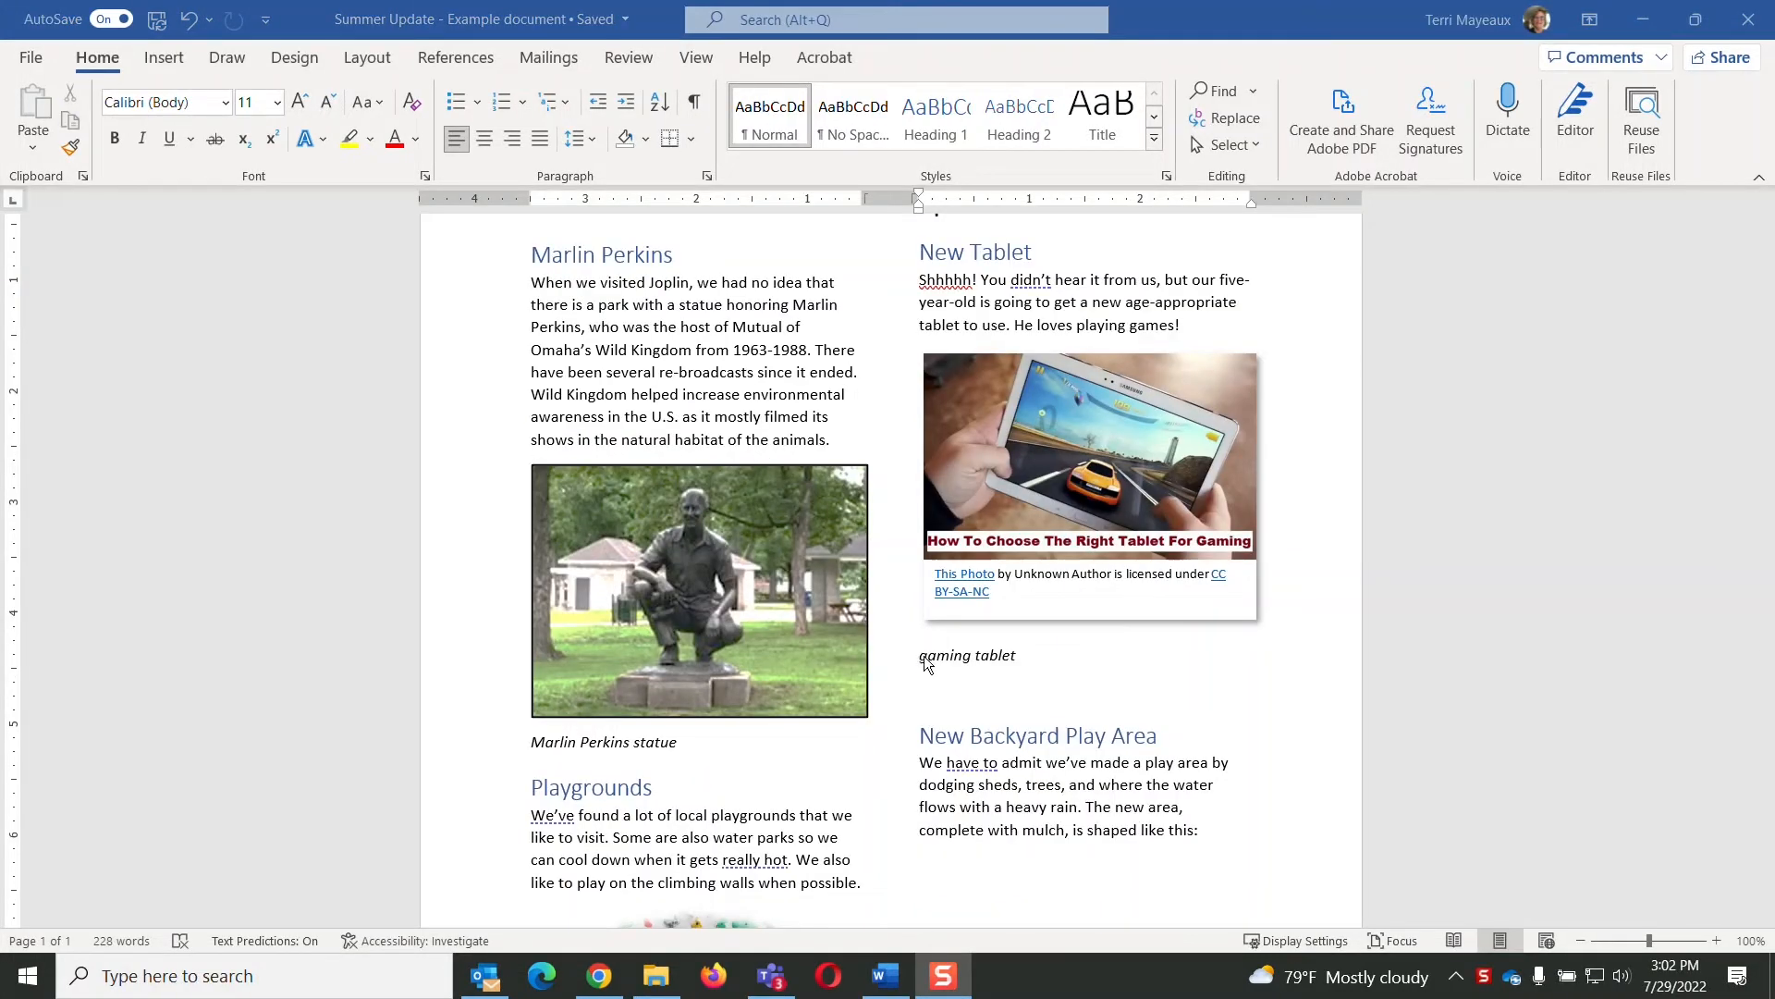
Step: Delete the "gaming tablet" caption and the leftover blank line above the New Backyard Play Area heading
left_click_drag(921, 655, 1023, 649)
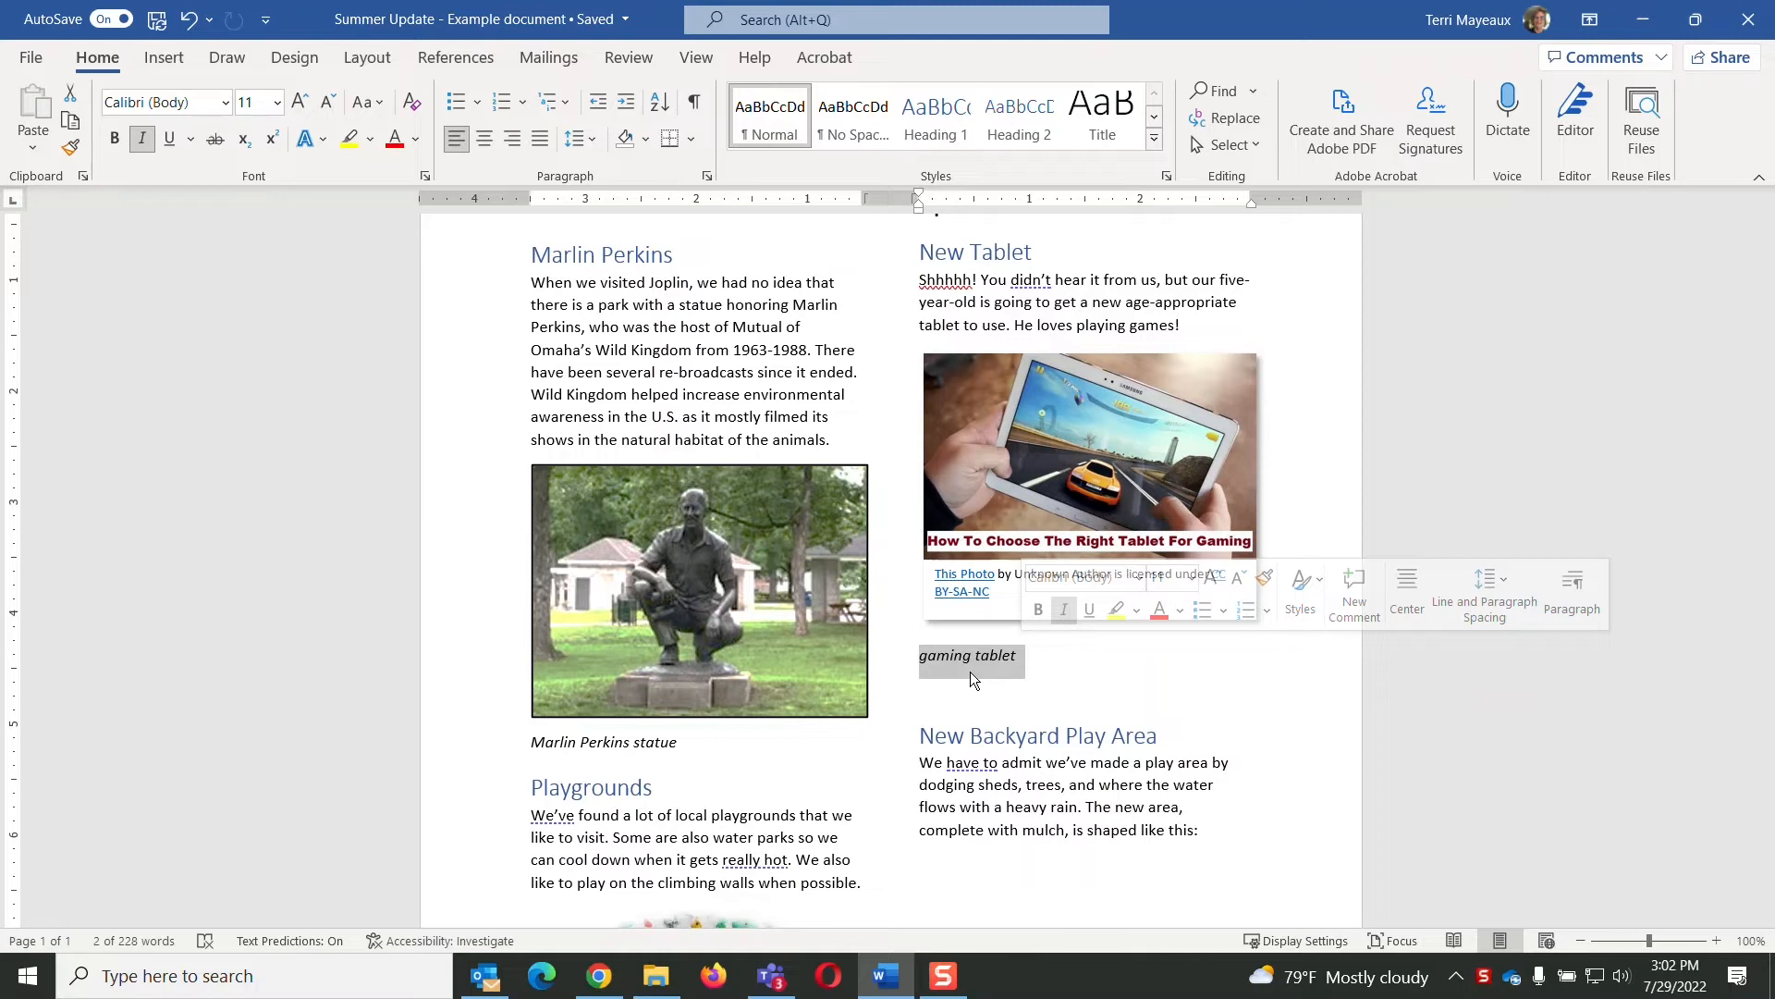
key("Delete")
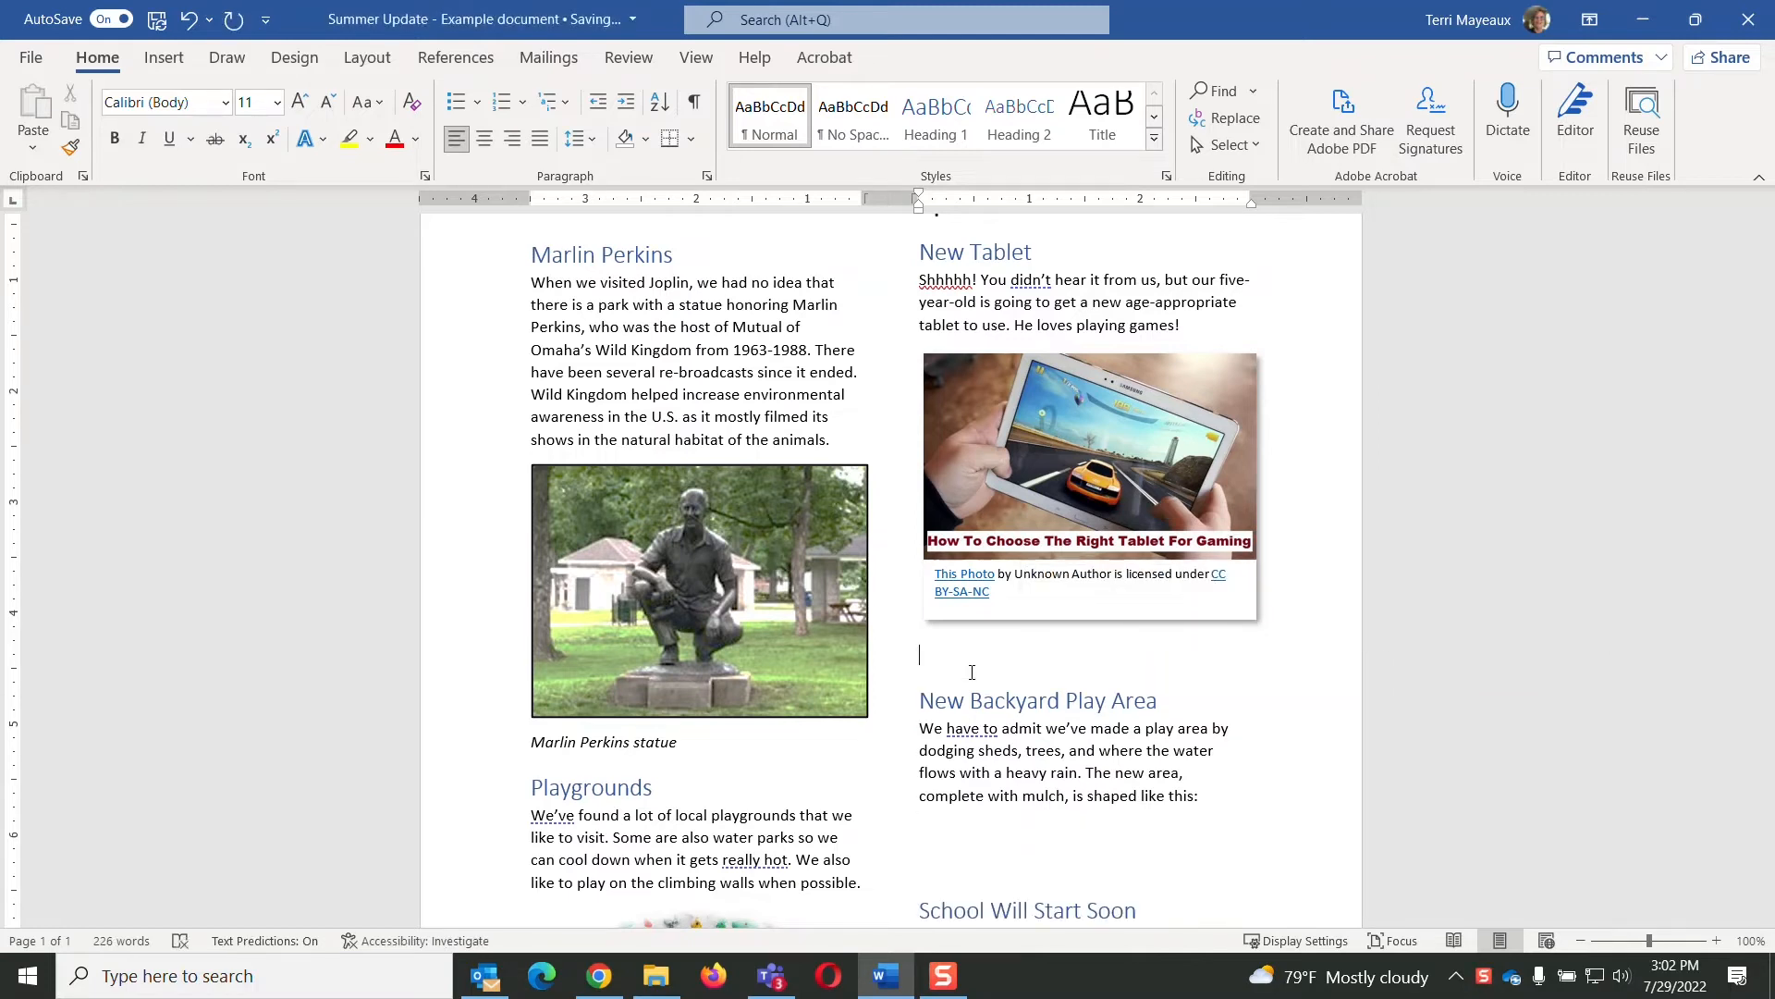
key("Delete")
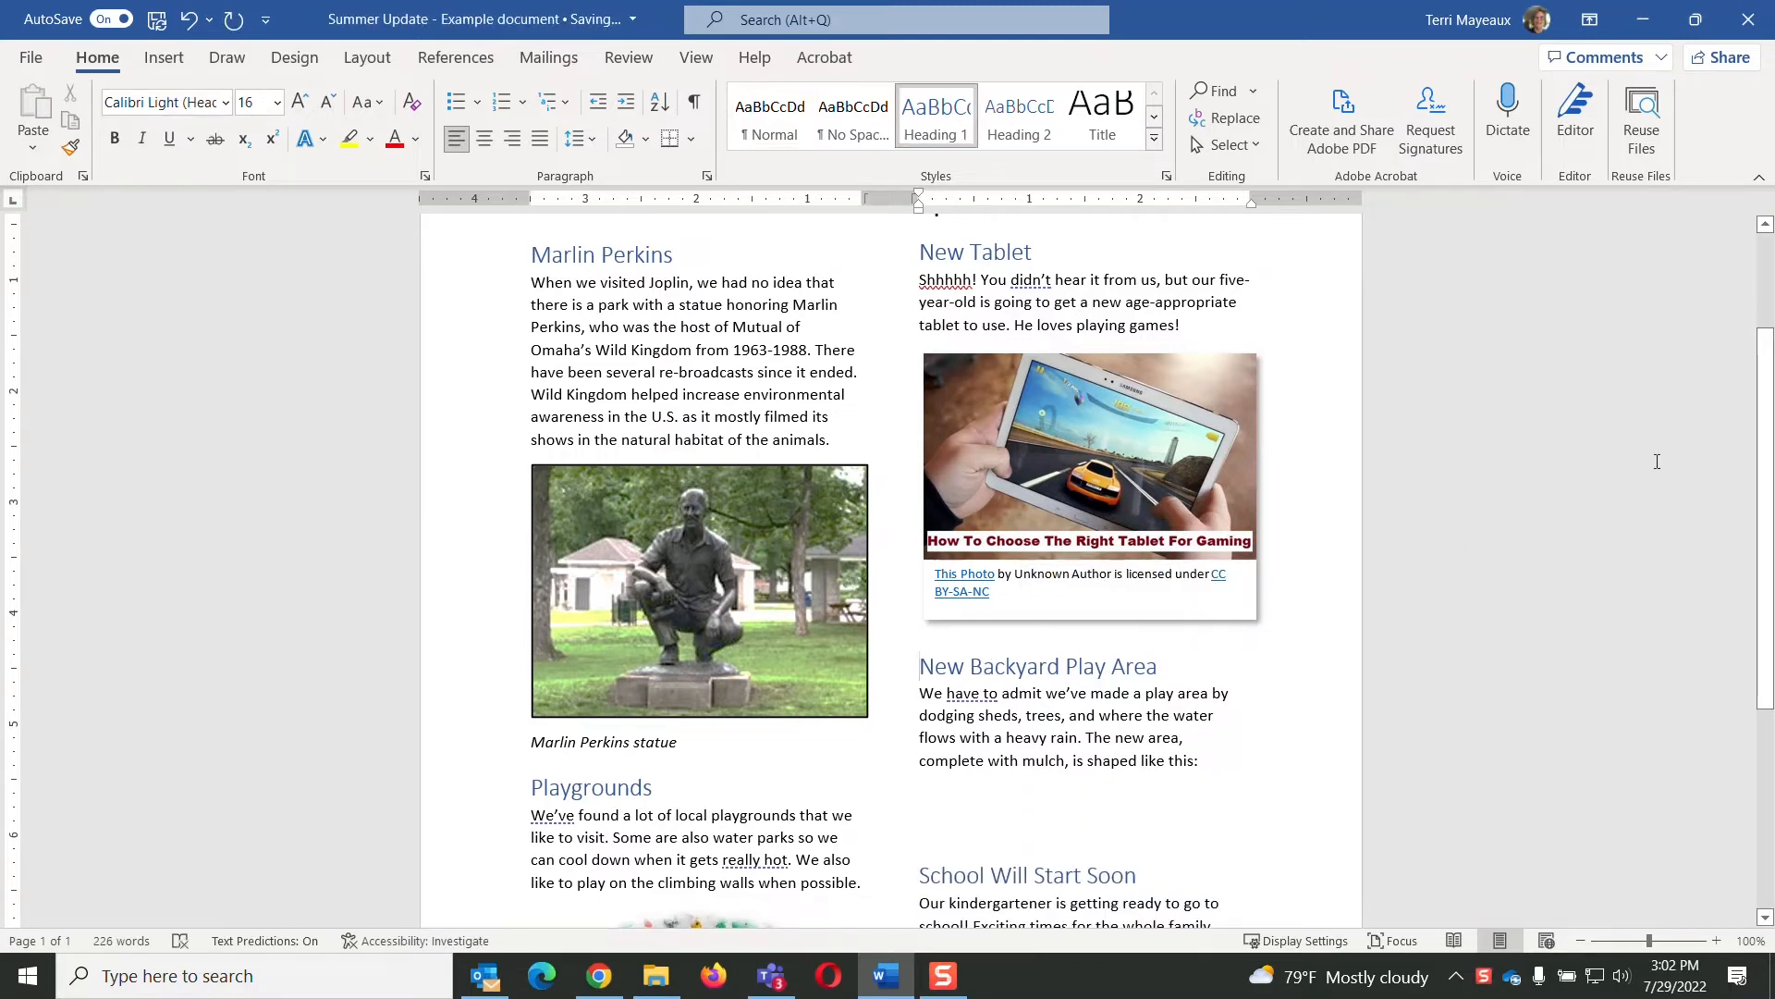
Step: Draw a trapezoid about 1.22" high and 2.67" wide below the New Backyard Play Area paragraph
left_click_drag(1766, 371, 1766, 431)
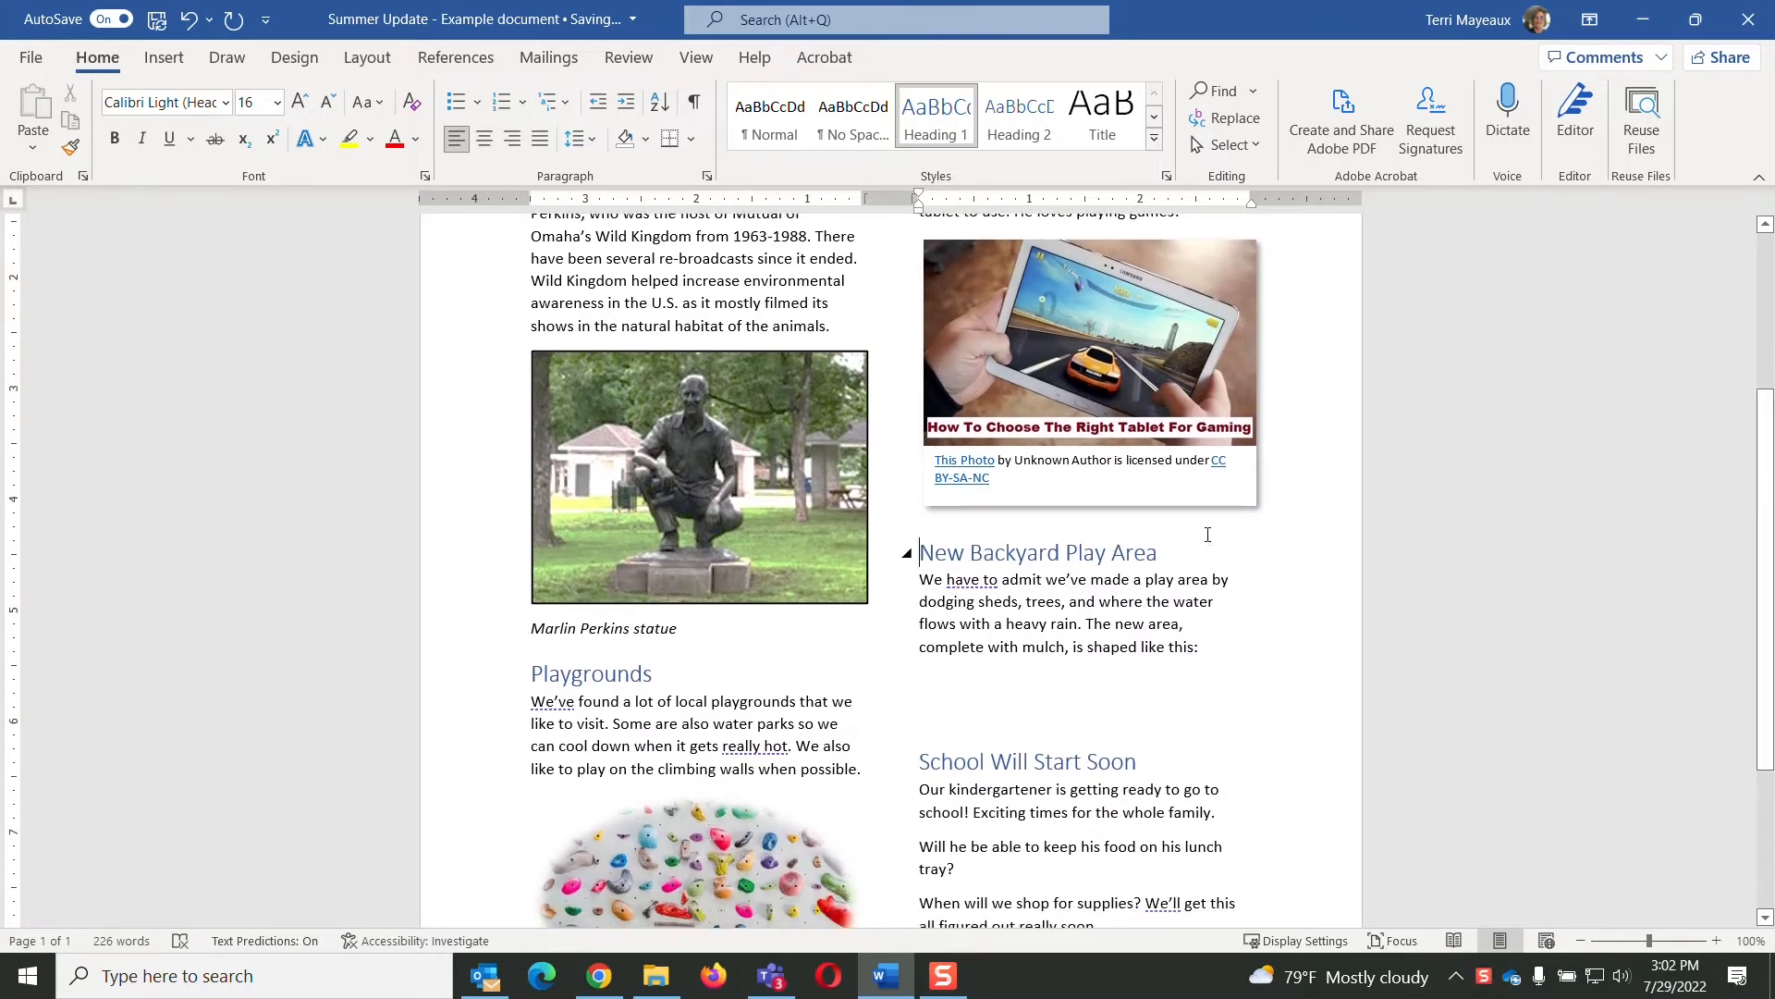
left_click(942, 692)
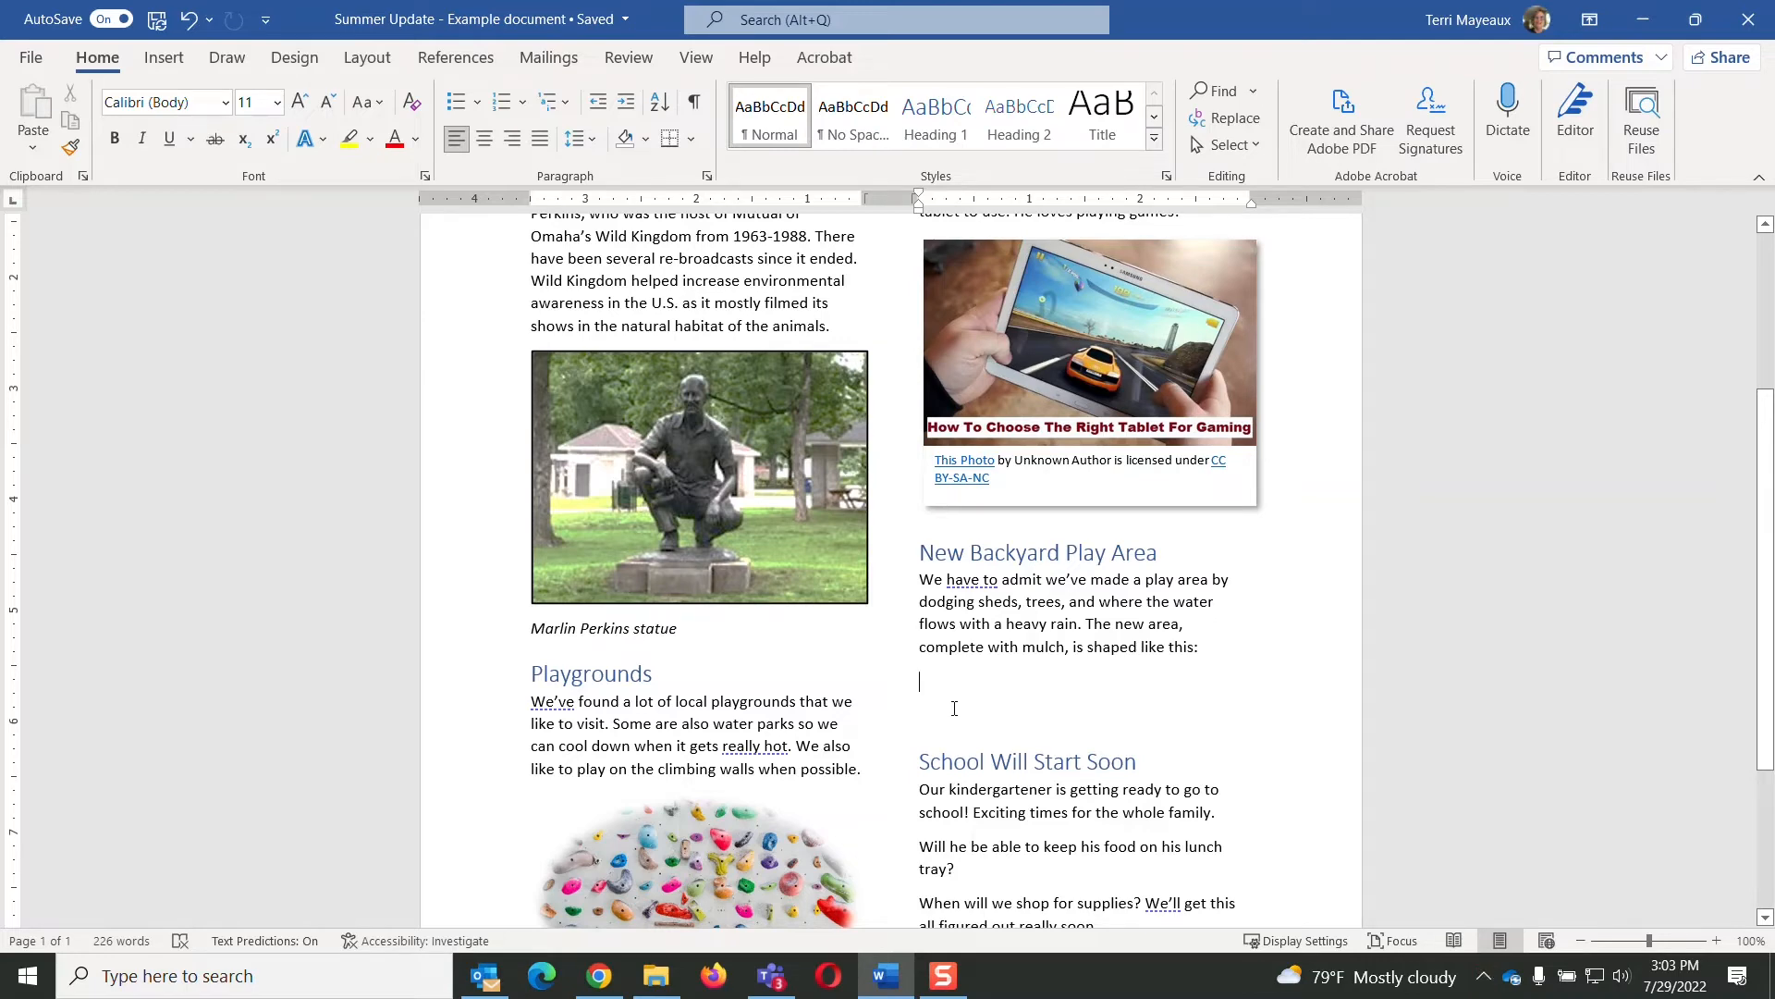
left_click(175, 61)
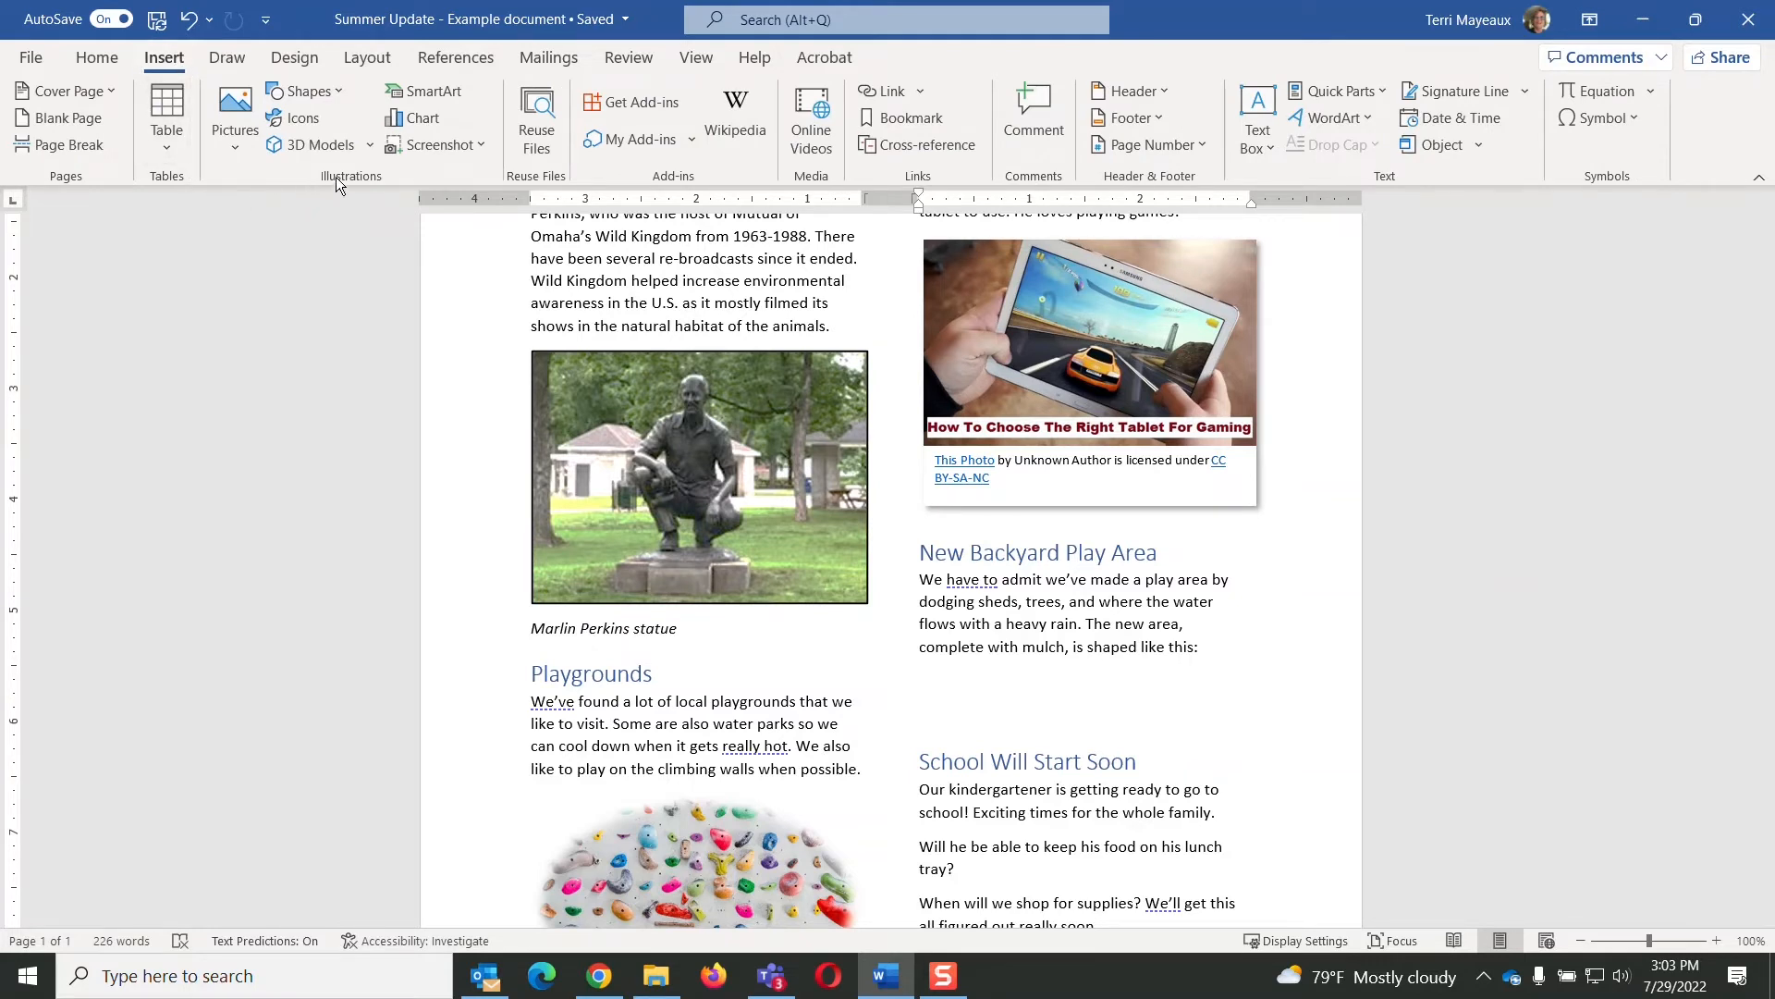
left_click(337, 95)
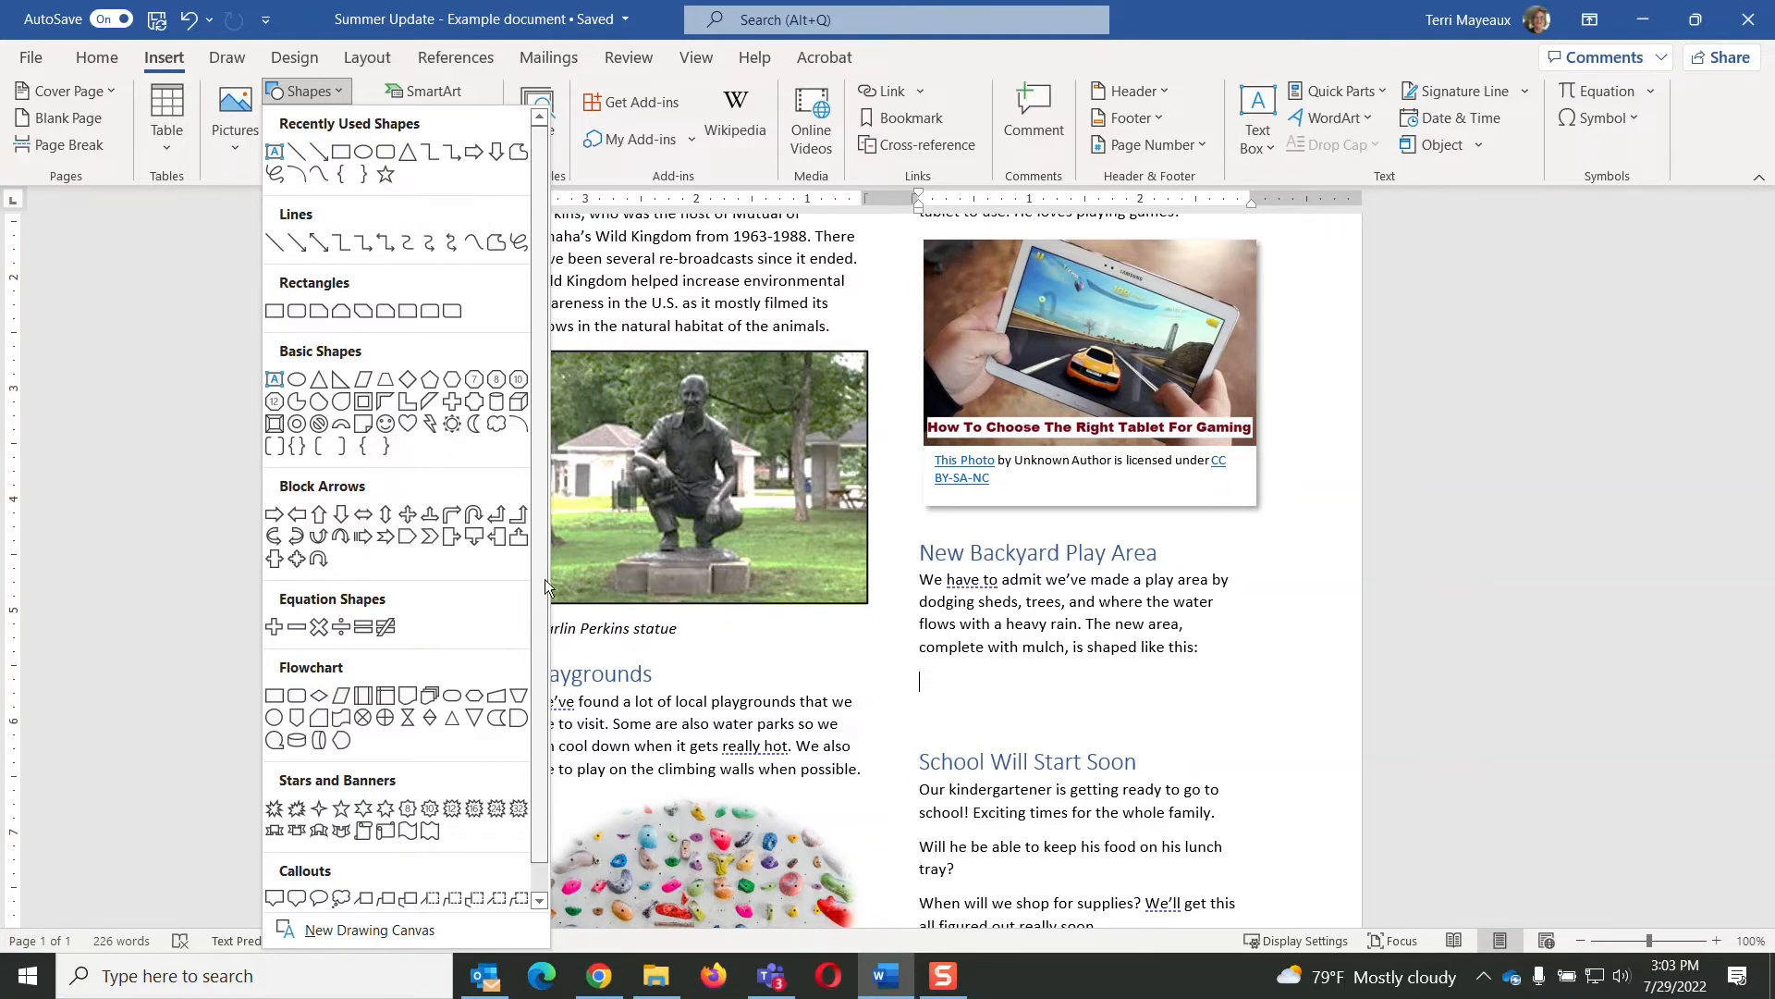
scroll(536, 579, "down", 1)
scroll(536, 579, "down", 1)
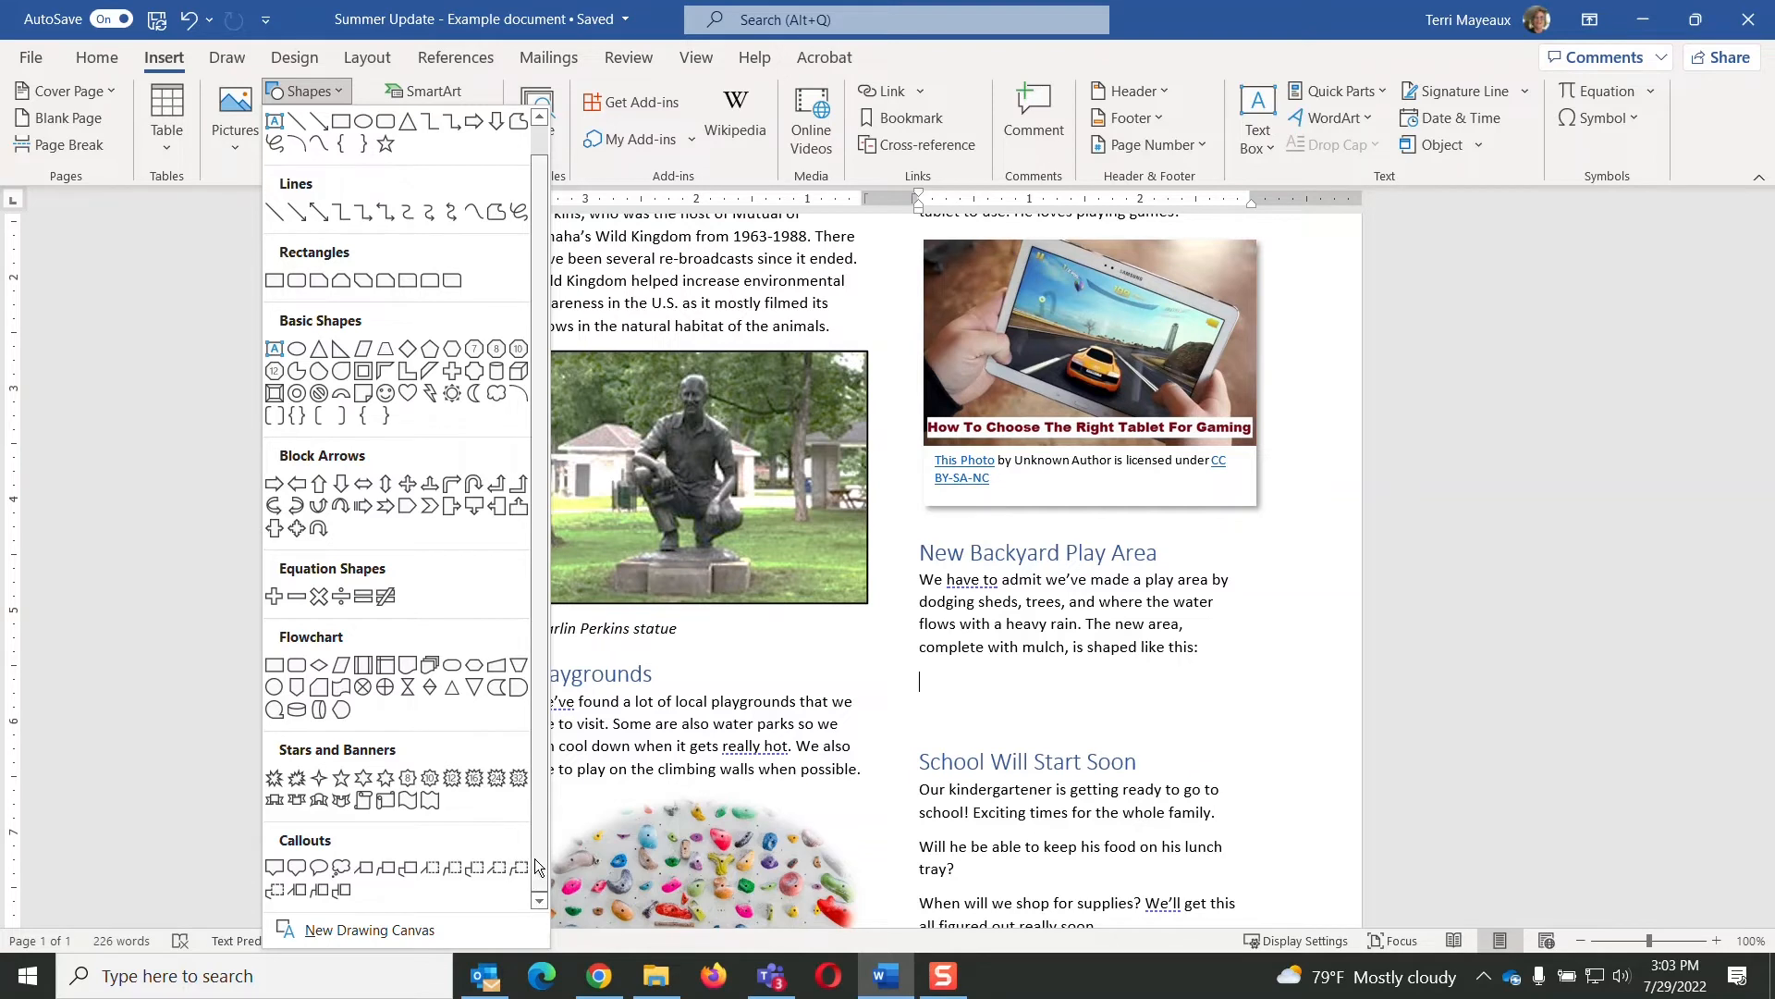
left_click_drag(540, 851, 542, 825)
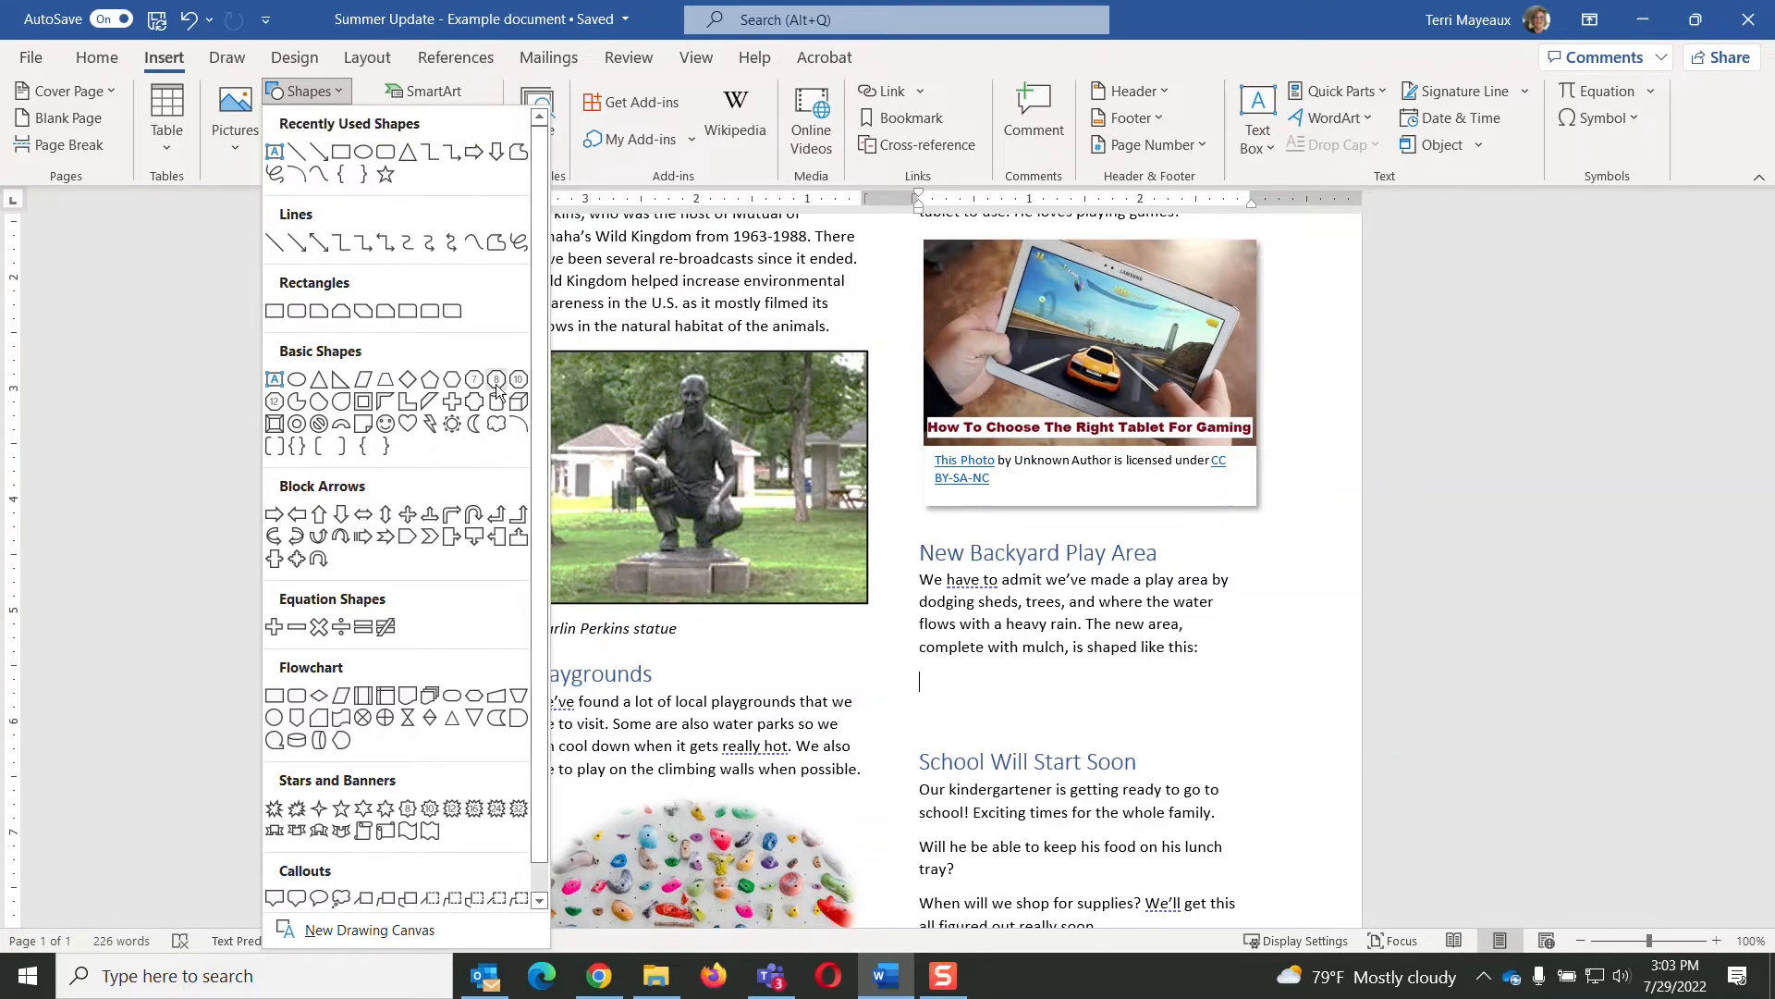
left_click(385, 380)
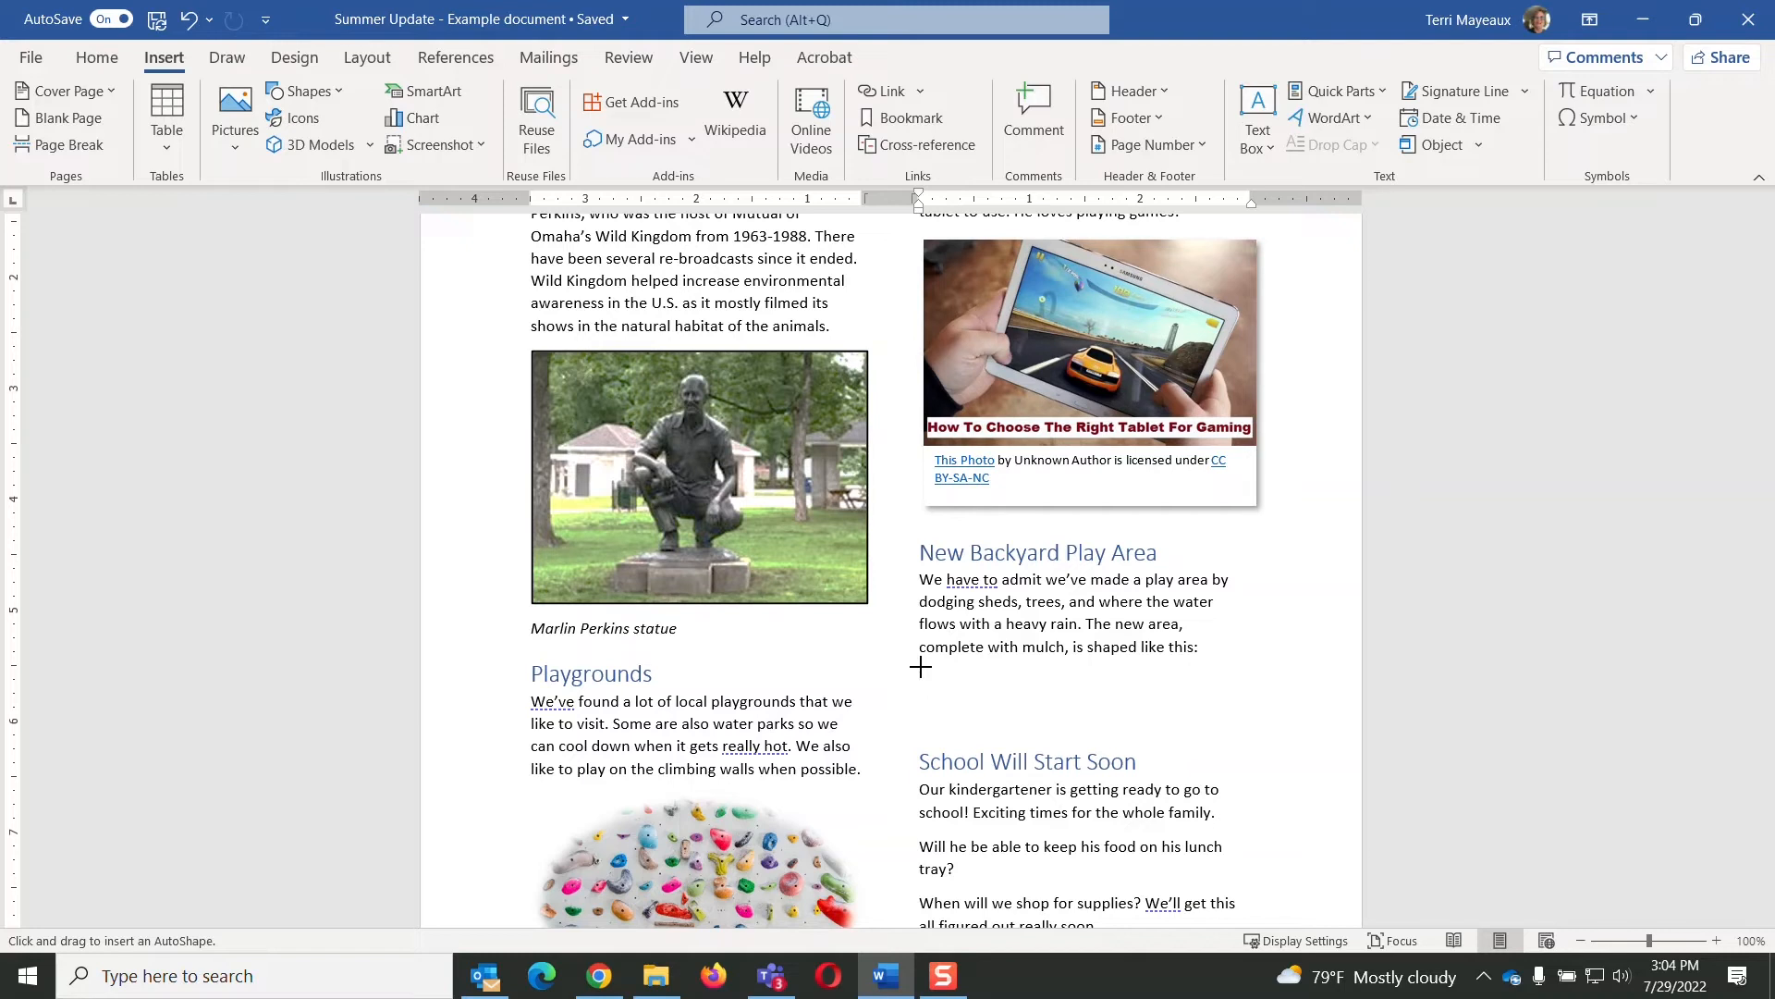
left_click_drag(920, 667, 1217, 801)
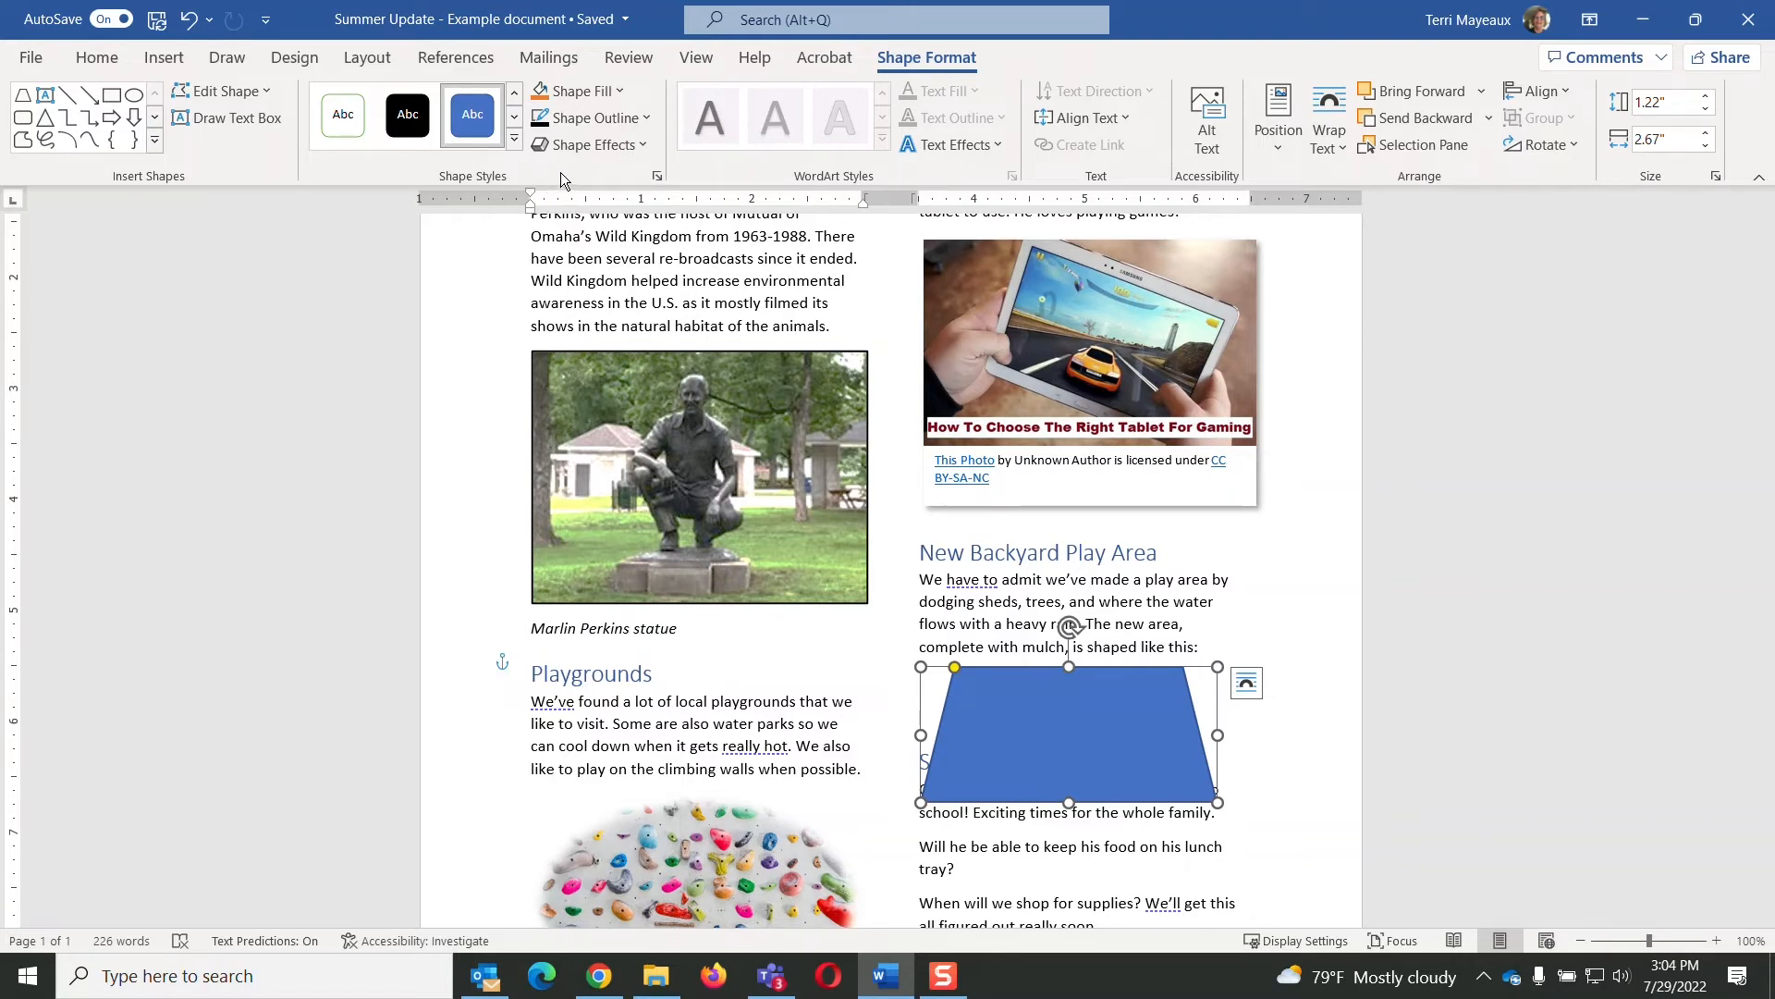
Step: Fill the trapezoid with a lighter blue theme color and set its outline weight to 1½ pt
left_click(623, 91)
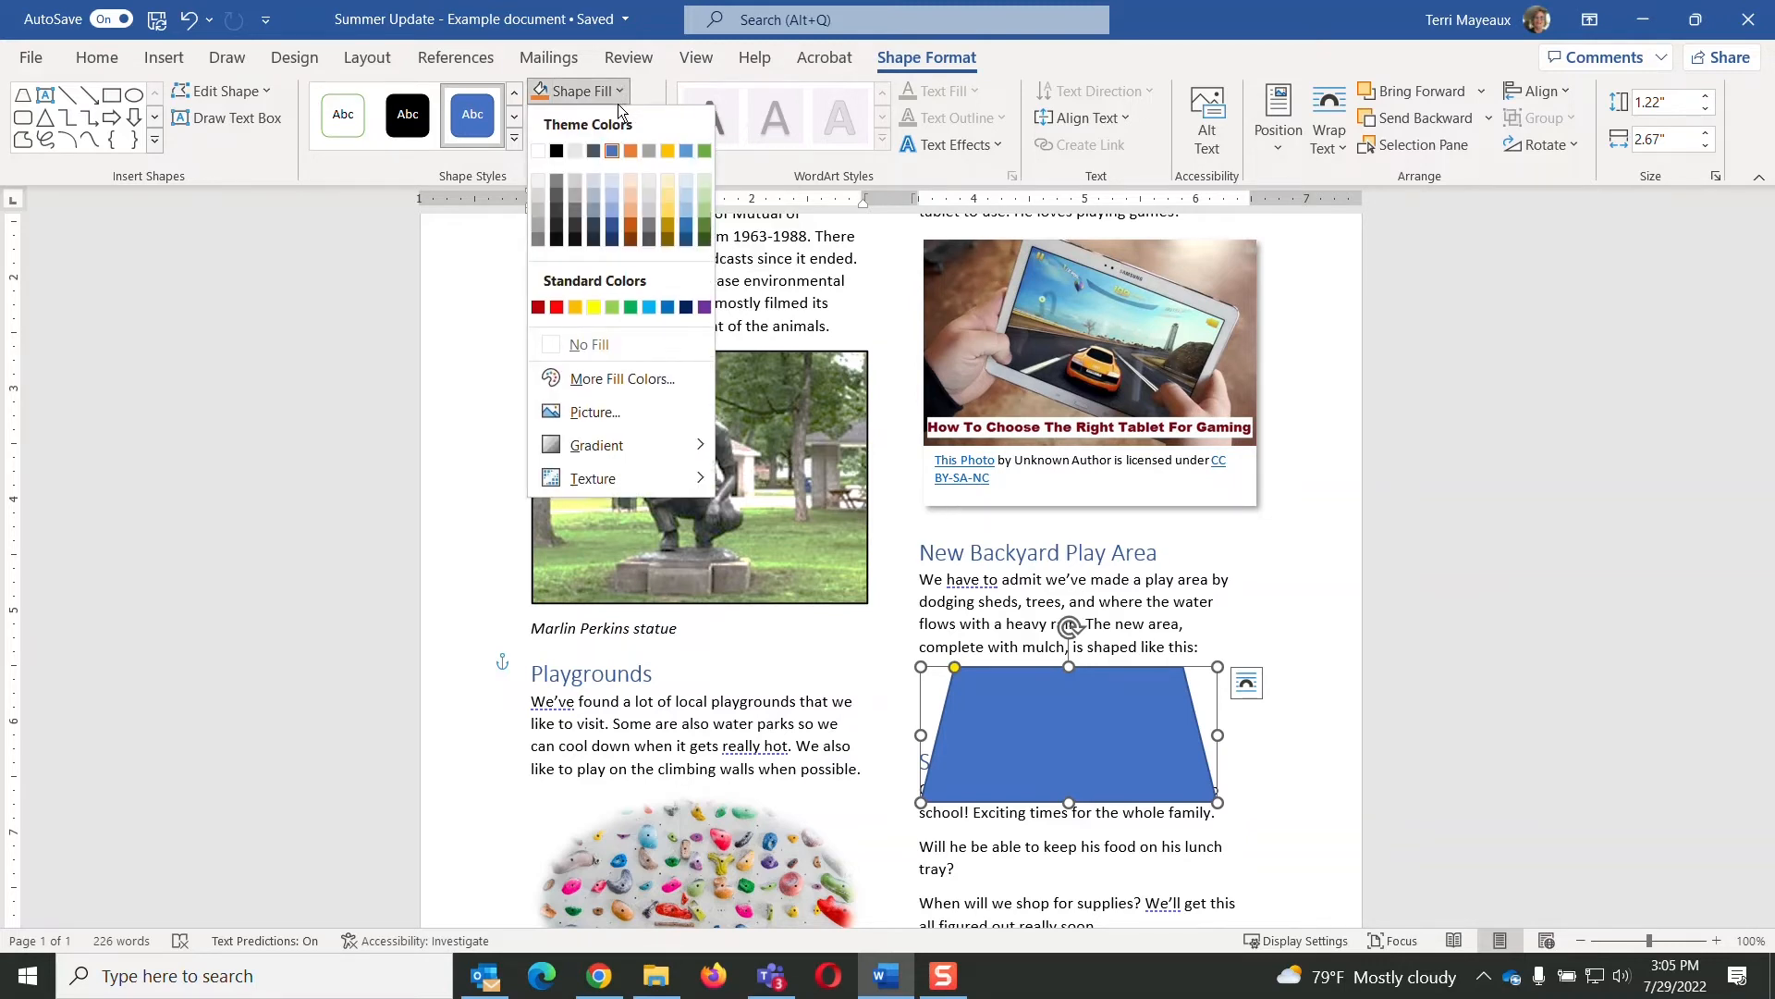
left_click(608, 206)
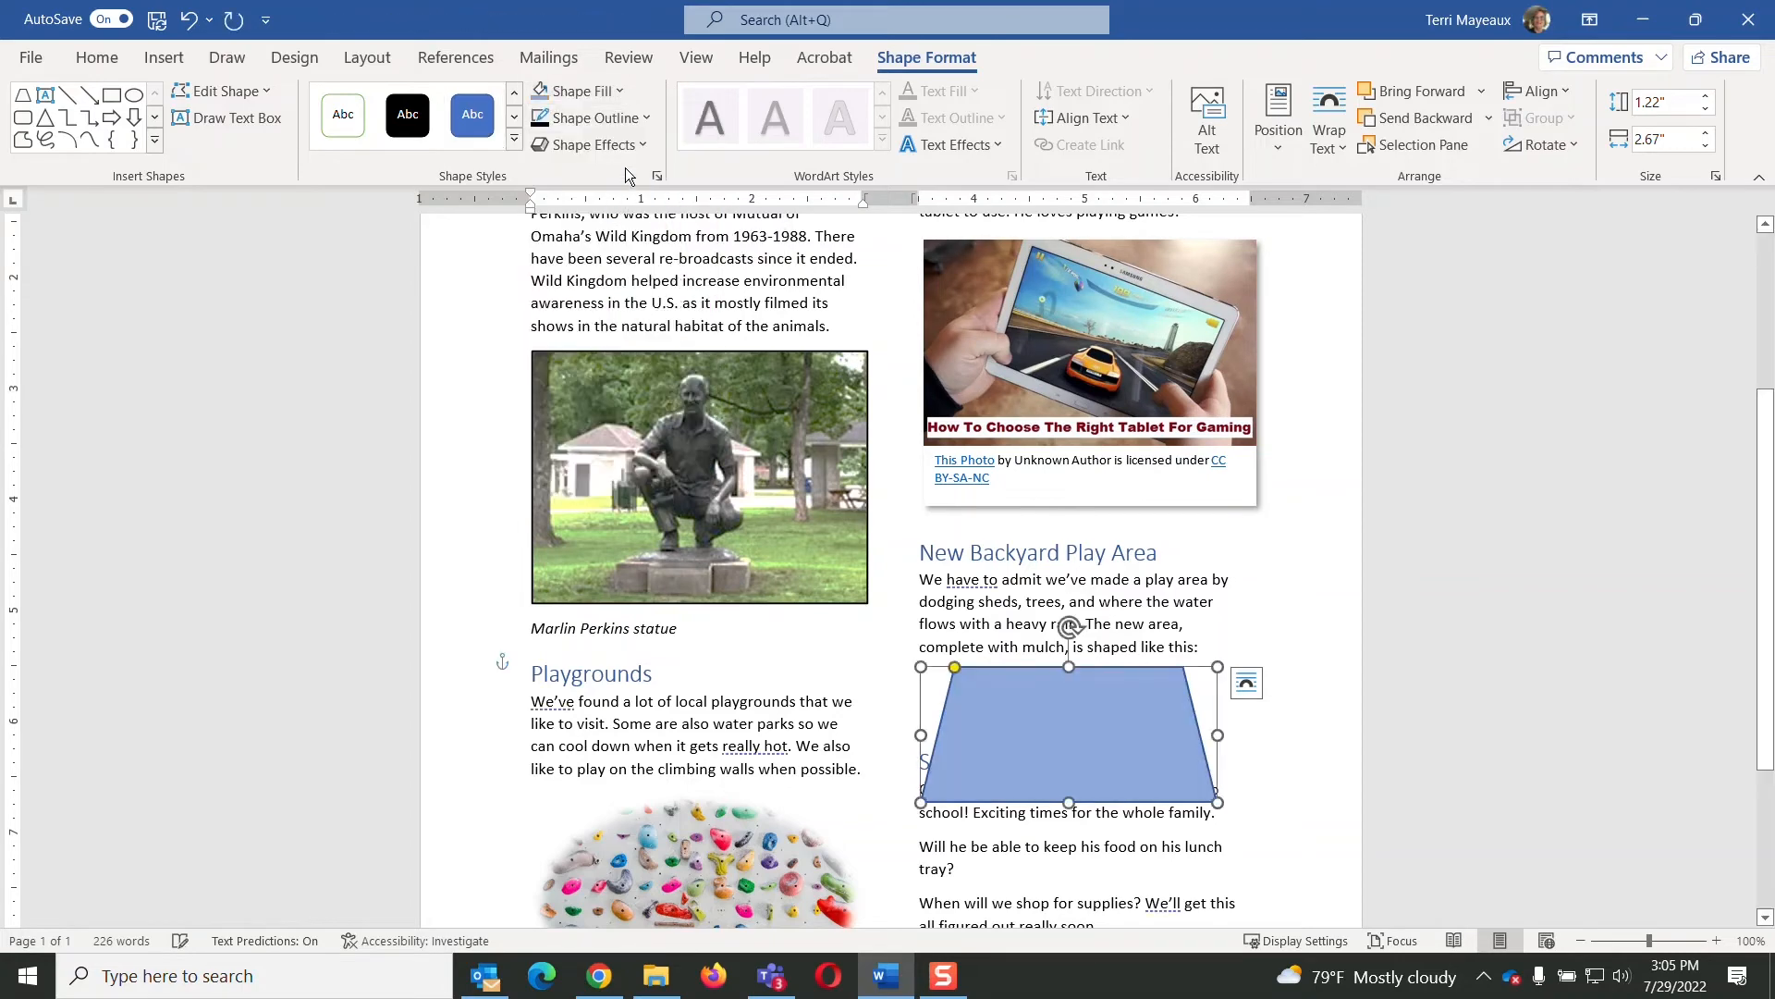
left_click(649, 119)
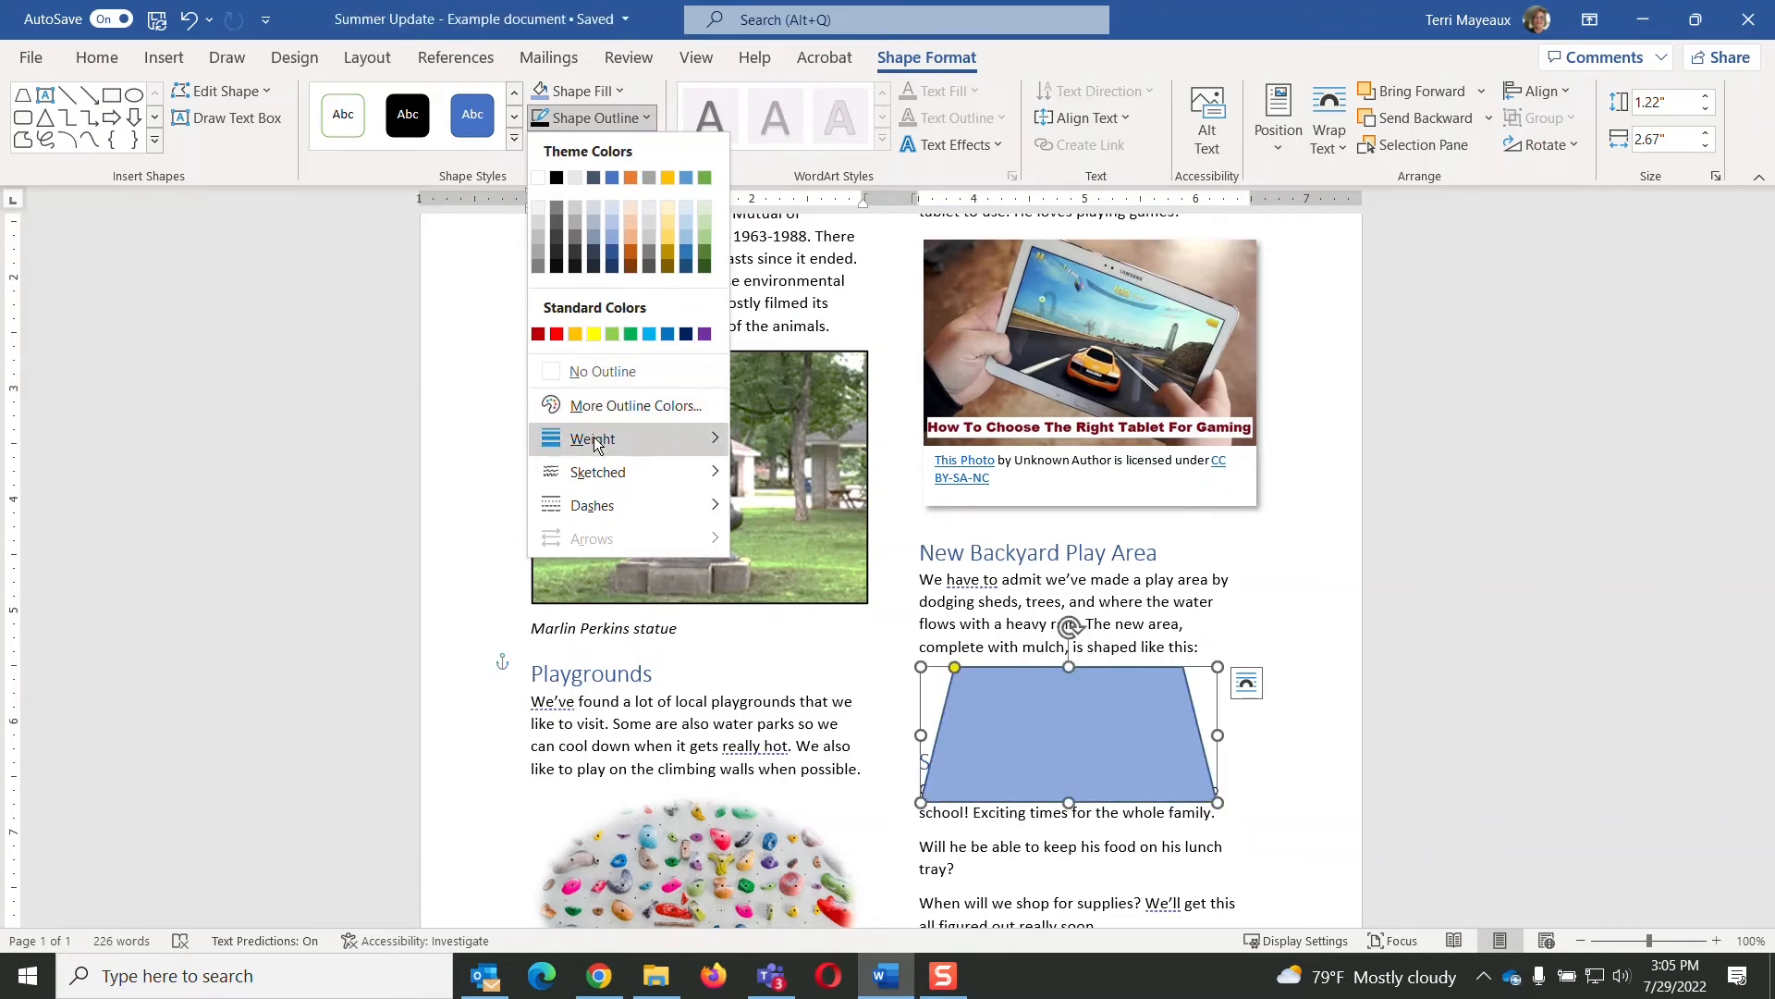
mouse_move(596, 445)
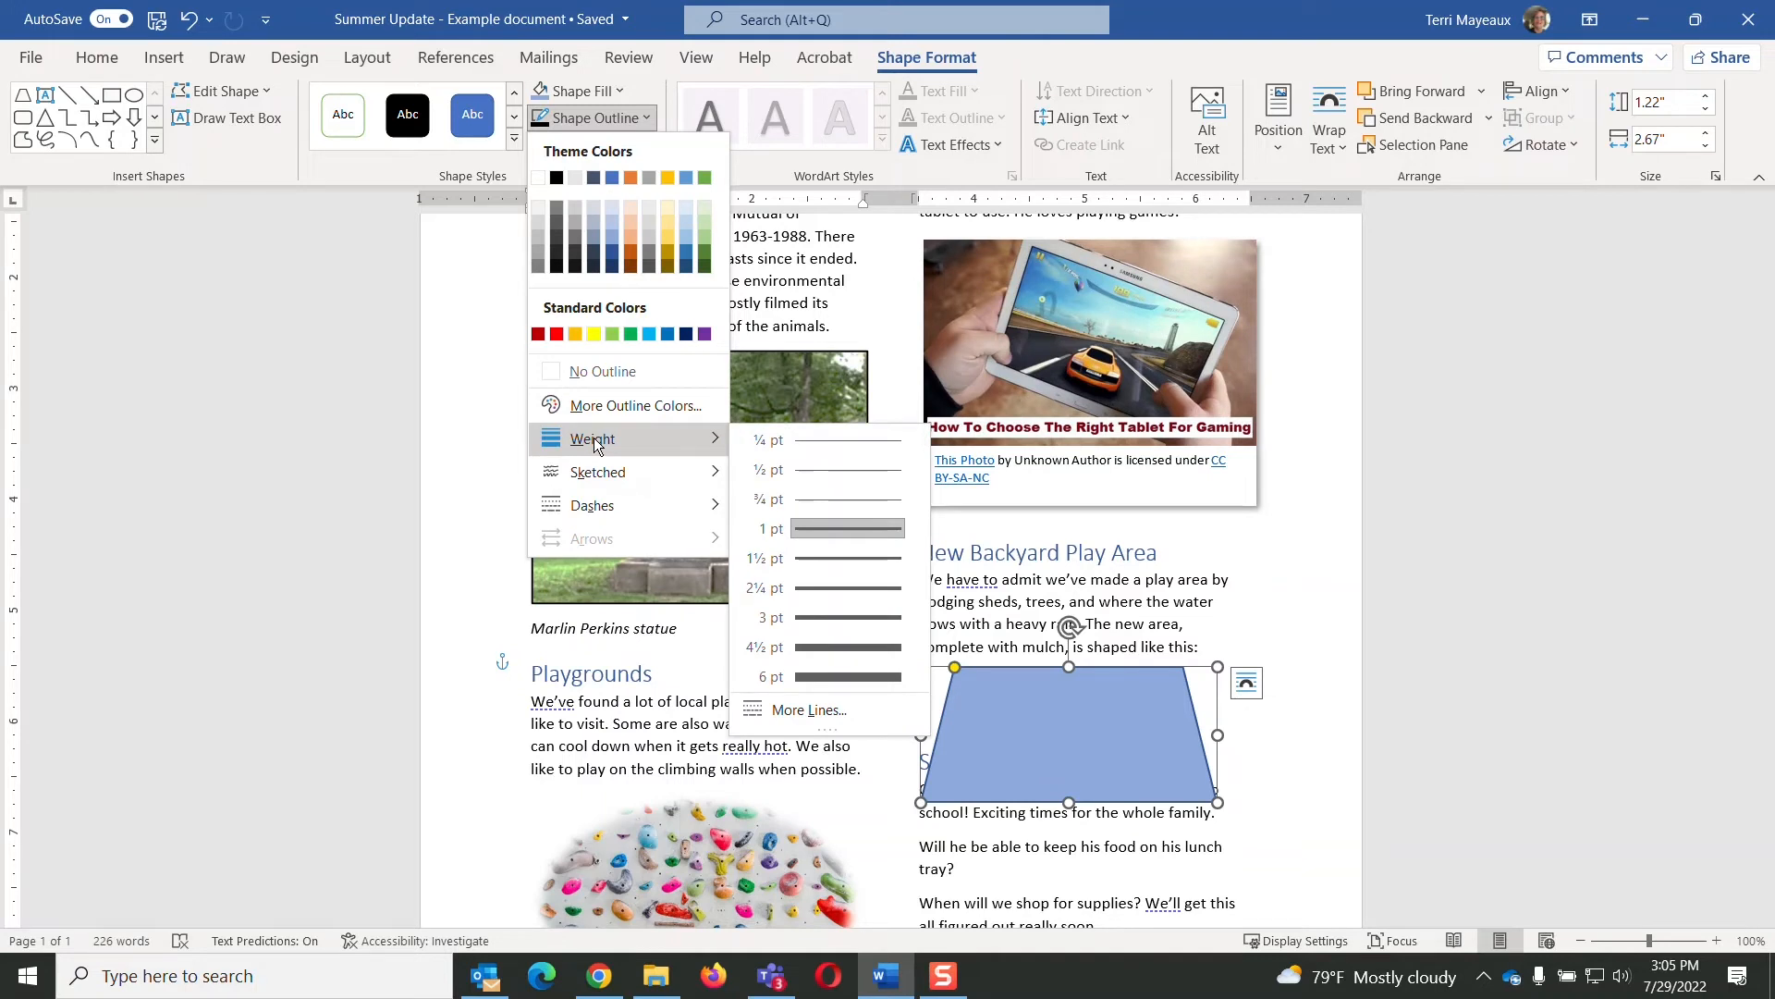
left_click(851, 559)
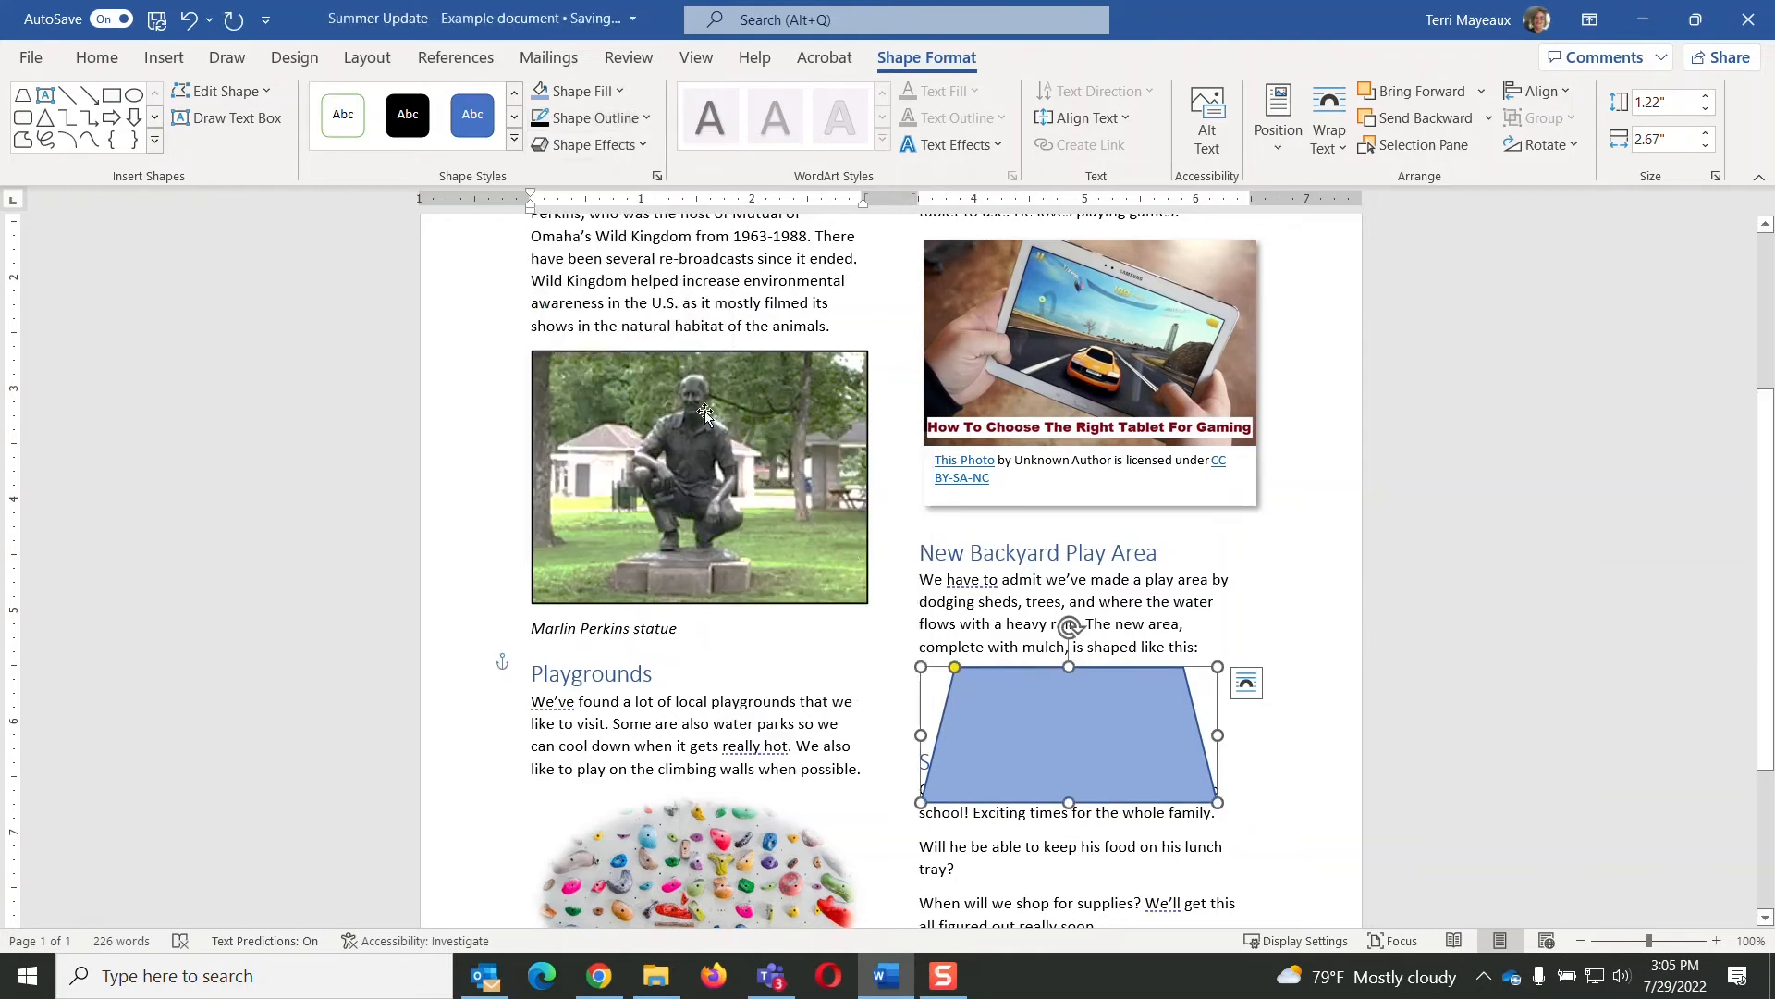
Step: Apply the second-largest blue glow variation to the trapezoid and deselect it
left_click(645, 146)
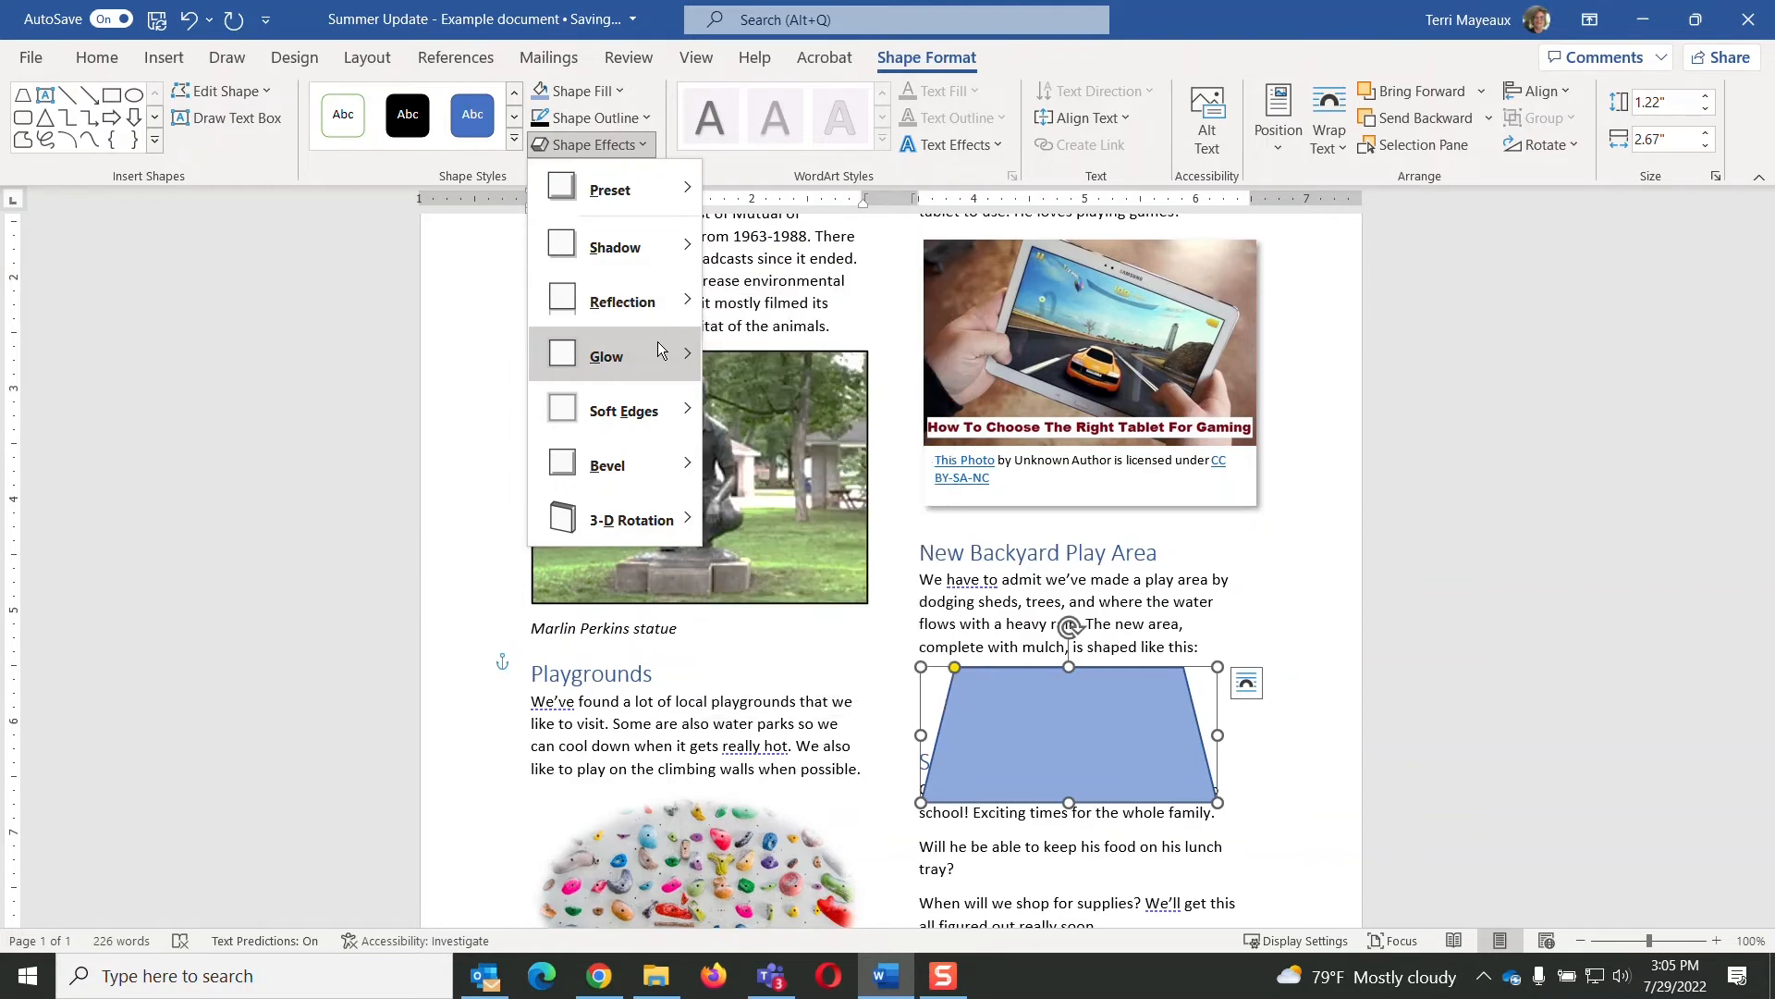
mouse_move(673, 212)
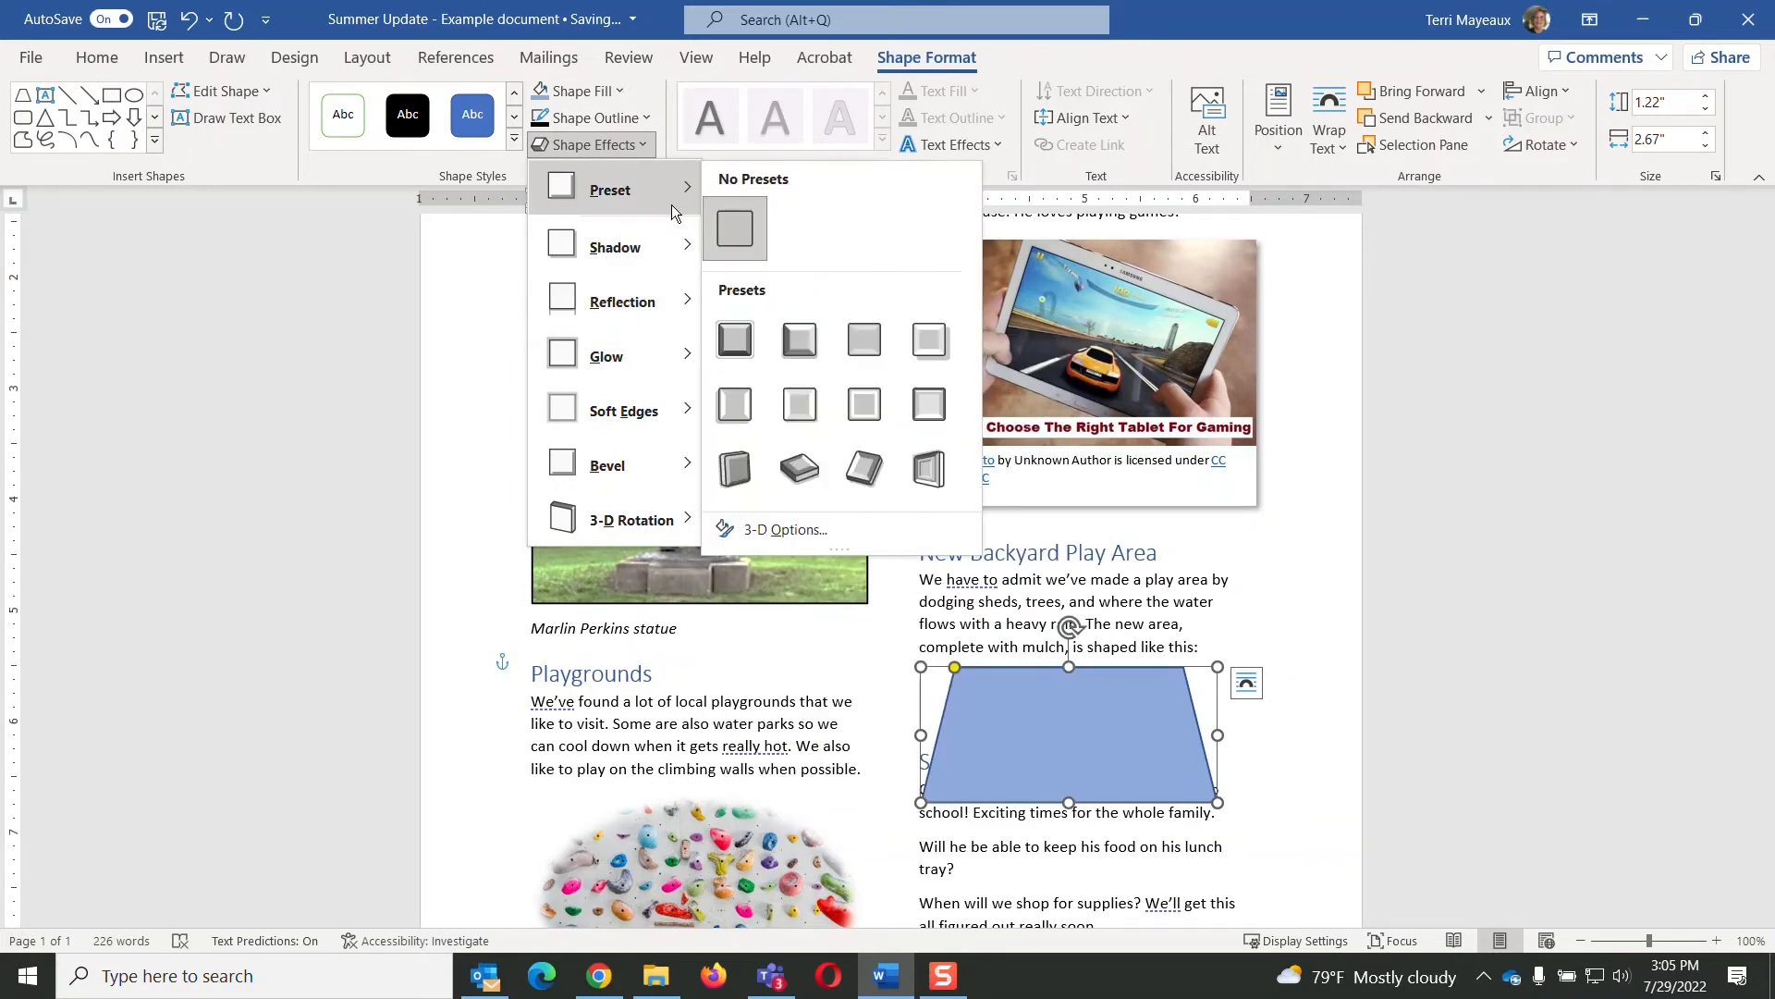
mouse_move(665, 352)
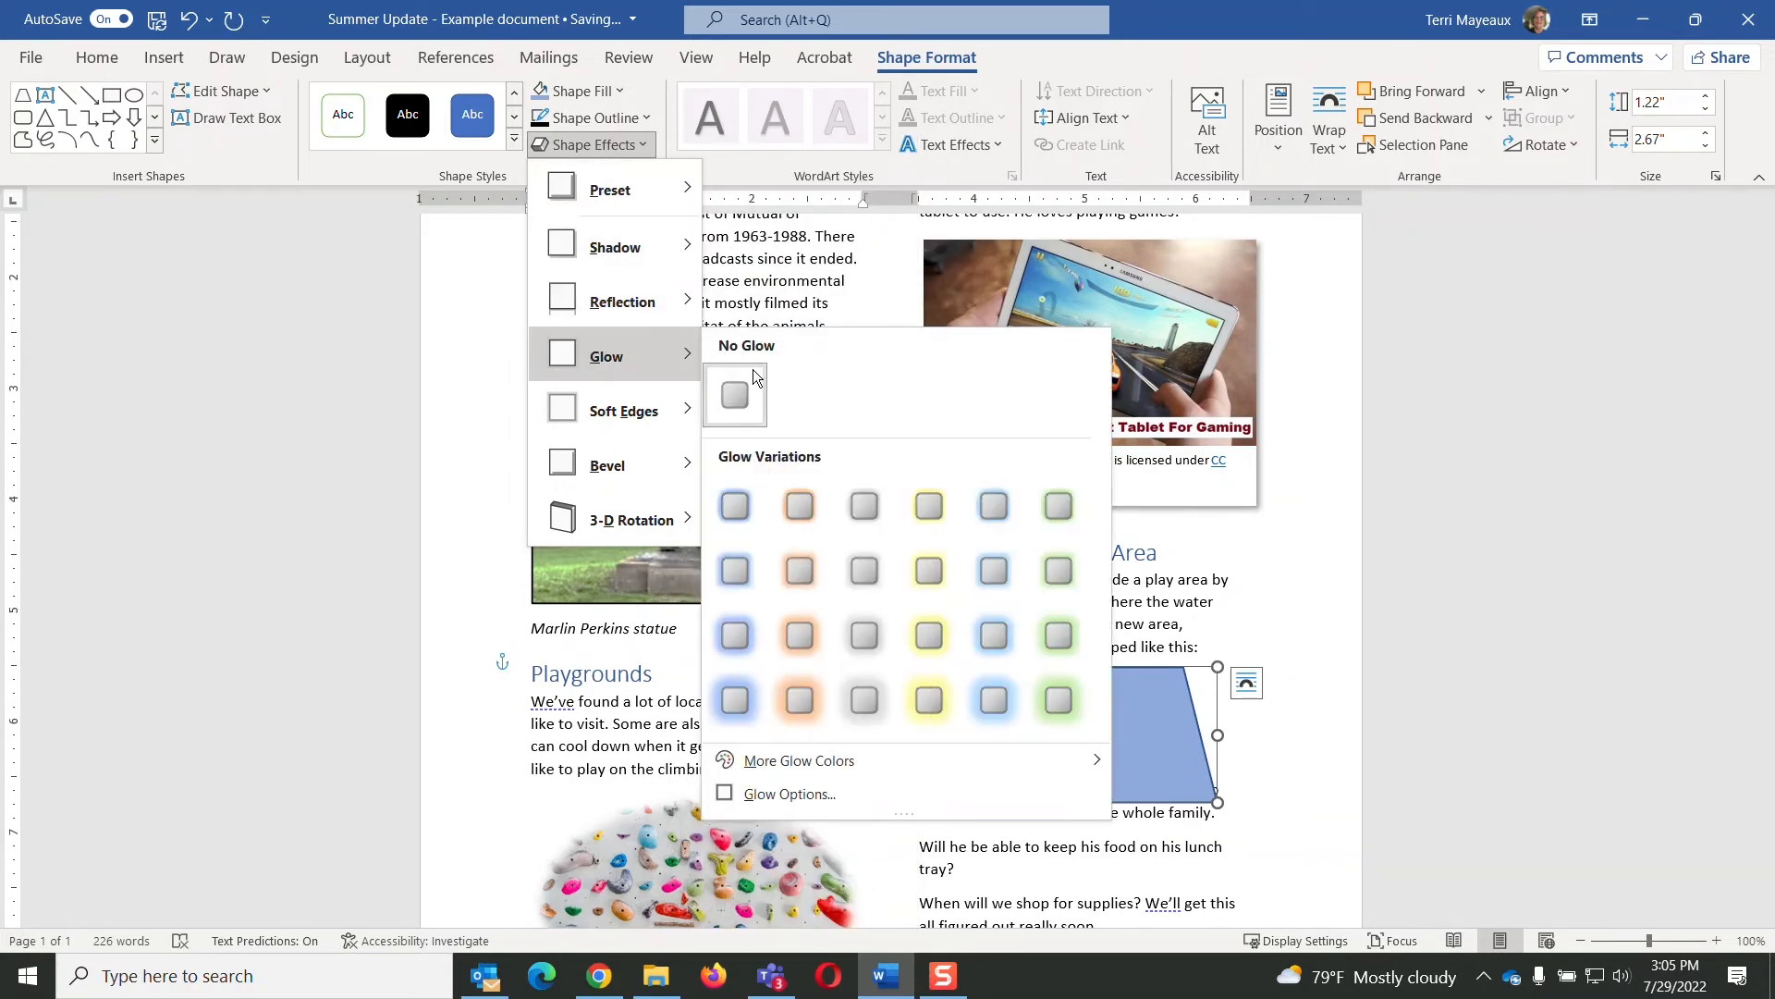
left_click(736, 634)
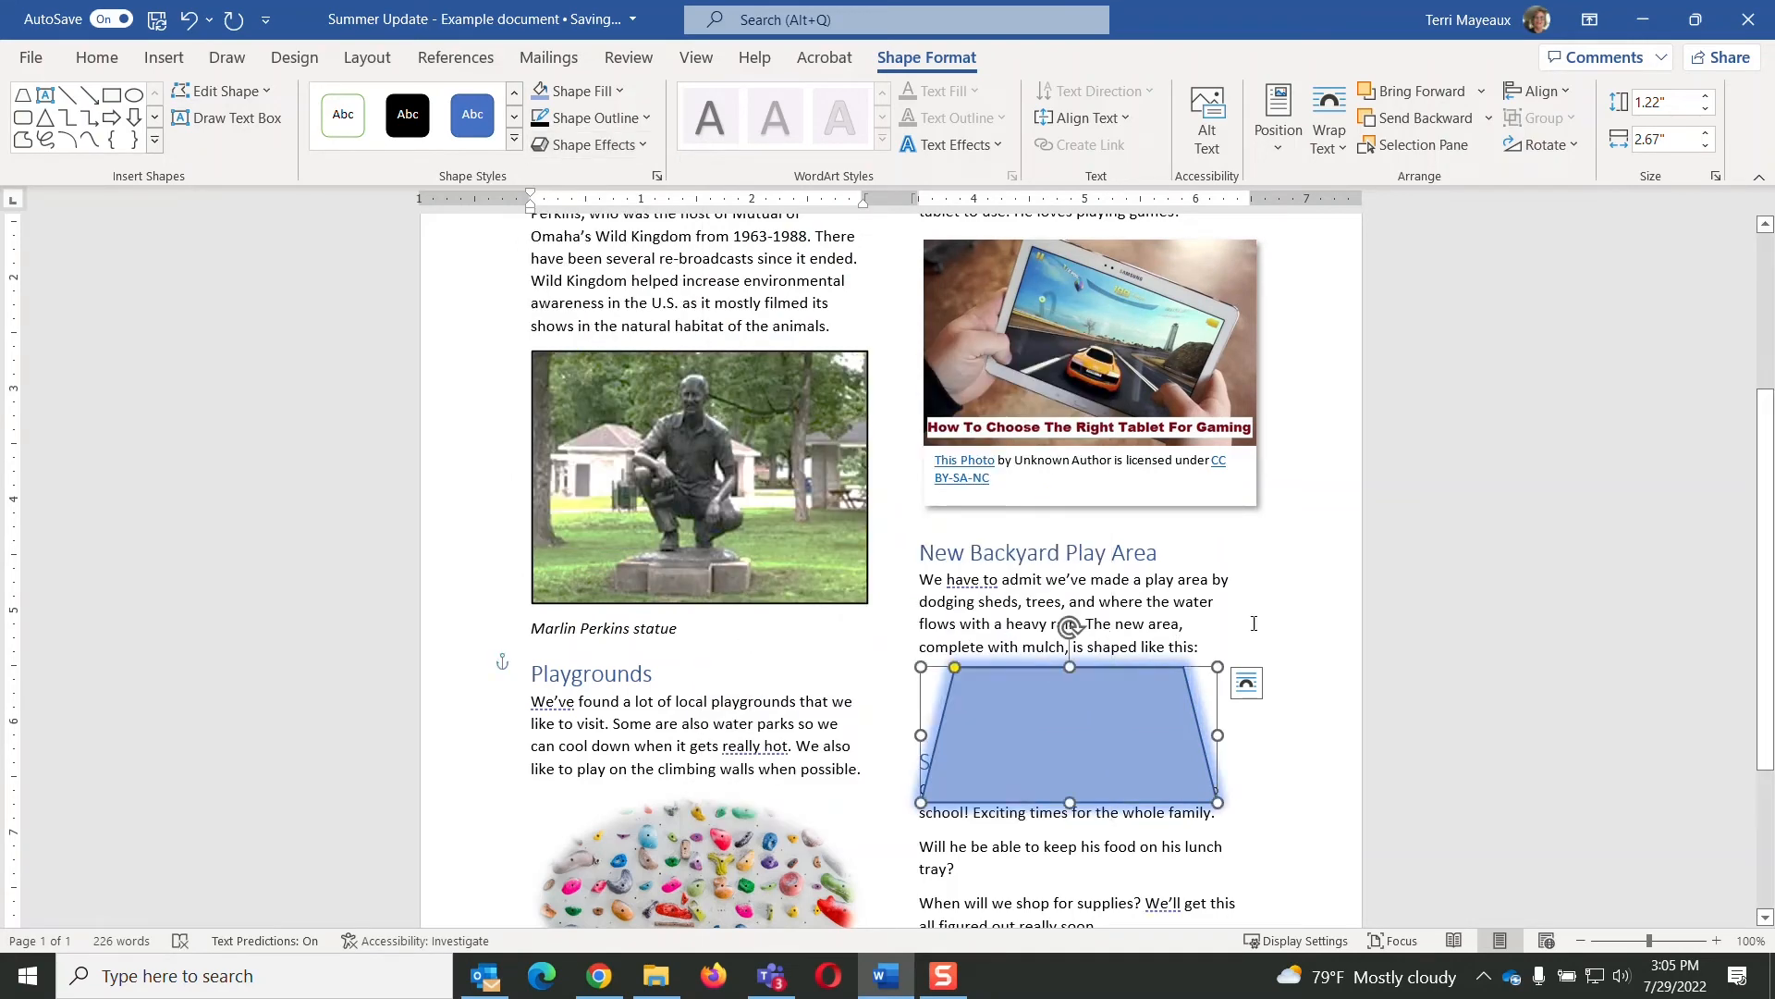
left_click(1327, 547)
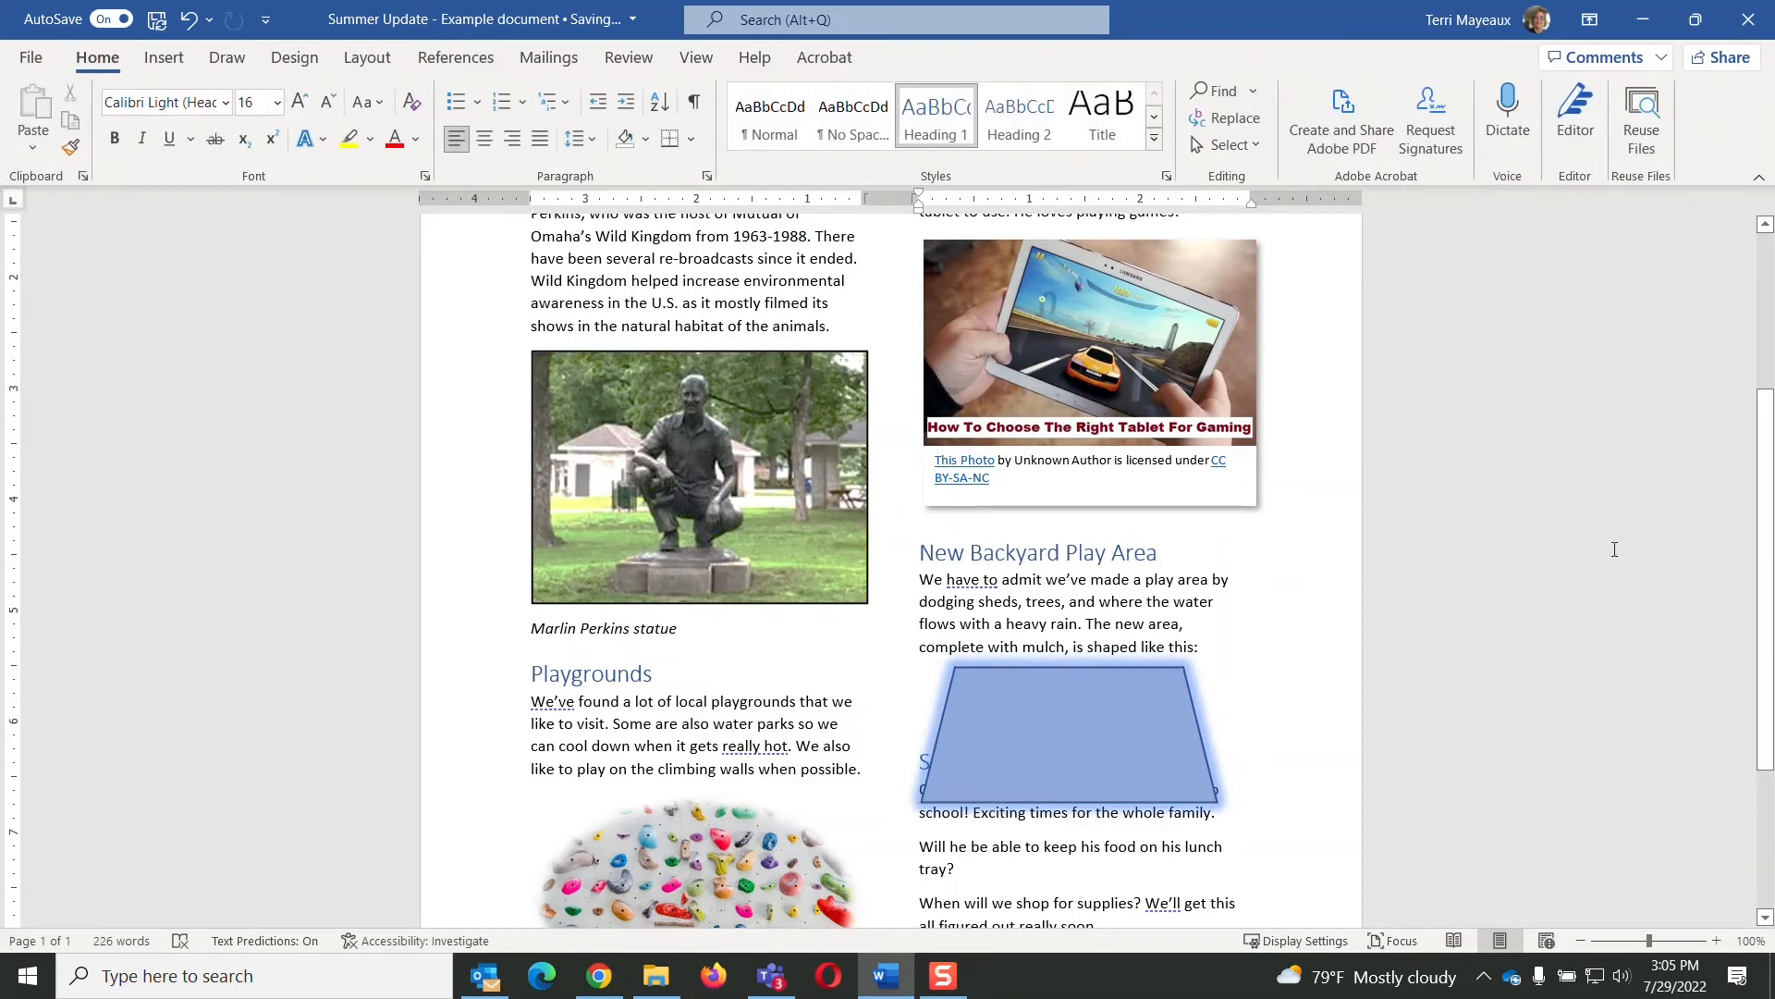
Step: Add three blank lines beside the trapezoid to push the School Will Start Soon section below the shape
left_click_drag(1767, 438, 1767, 556)
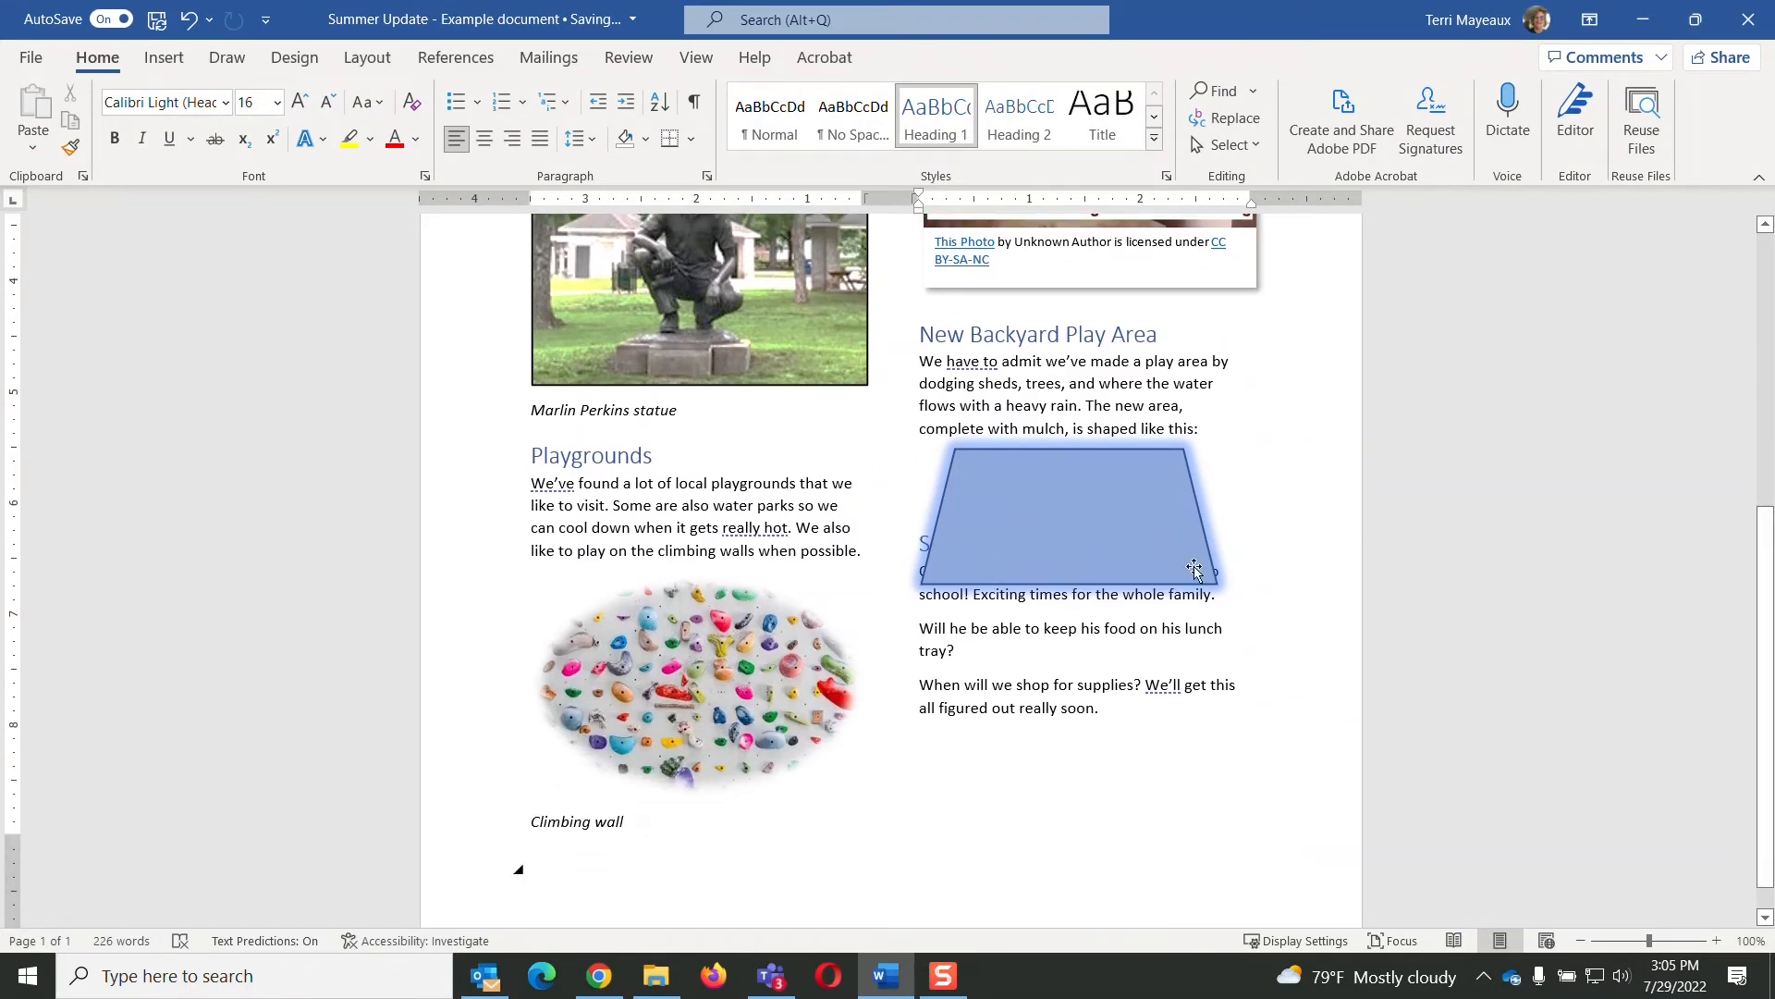
left_click(924, 504)
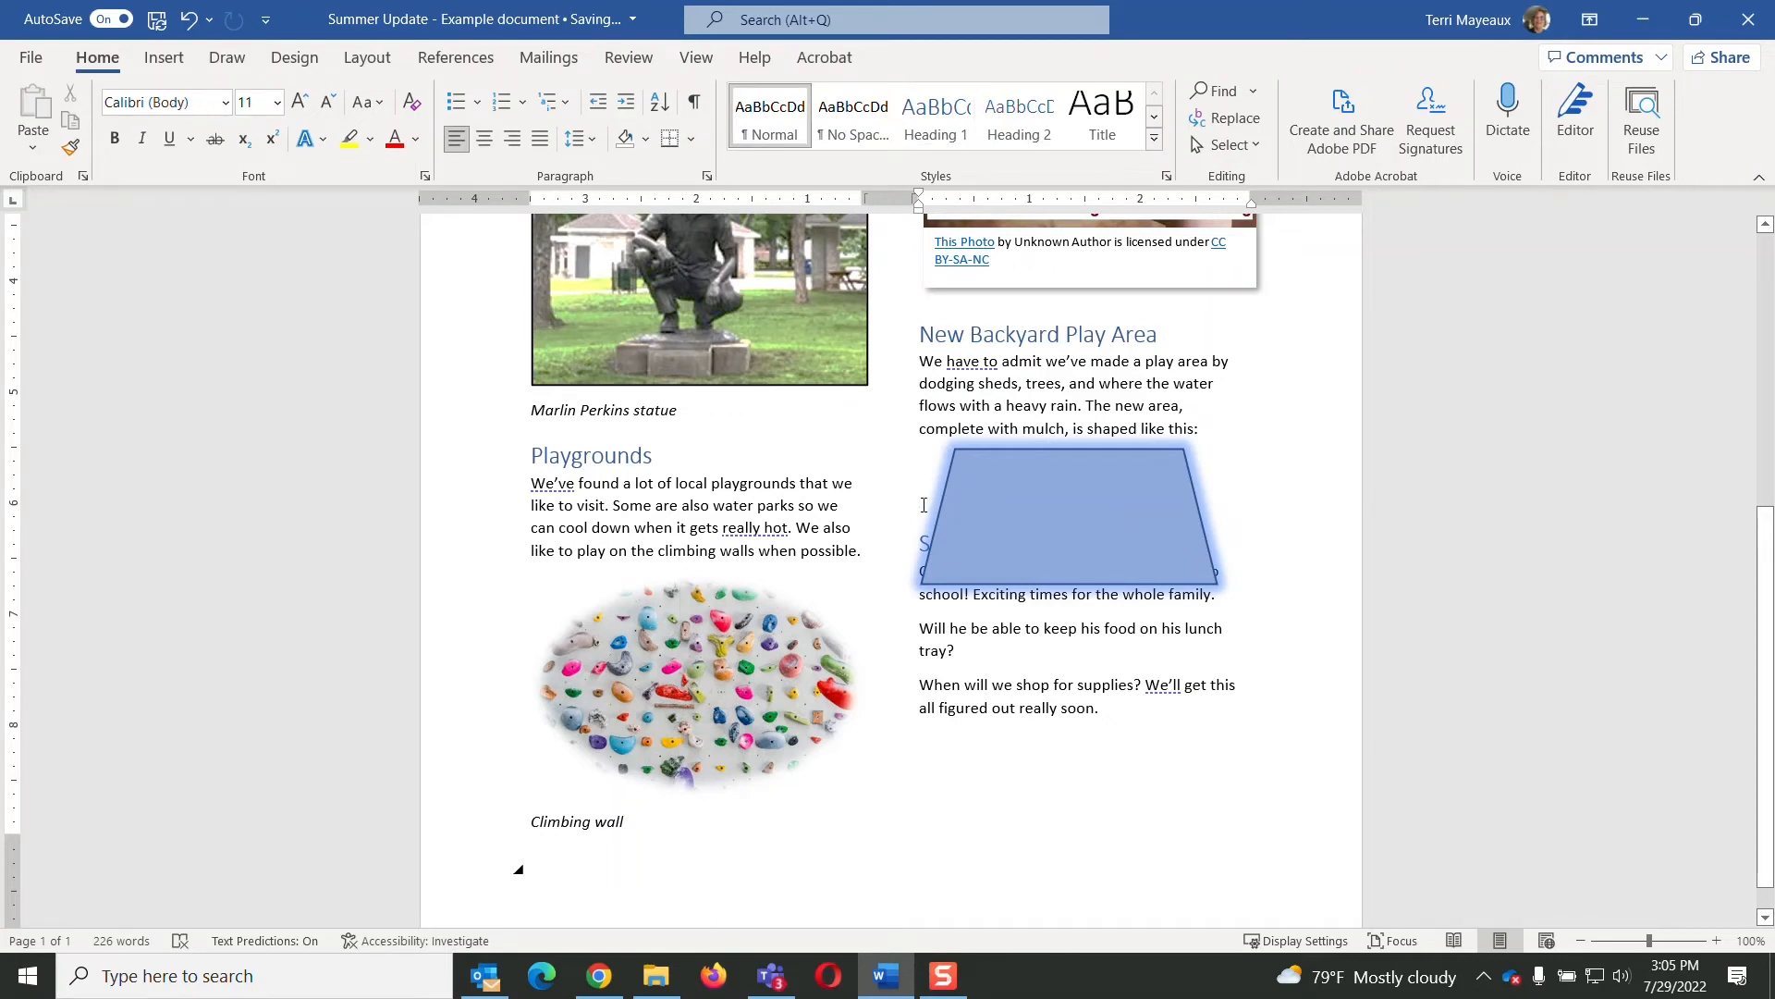
key("Return")
key("Return")
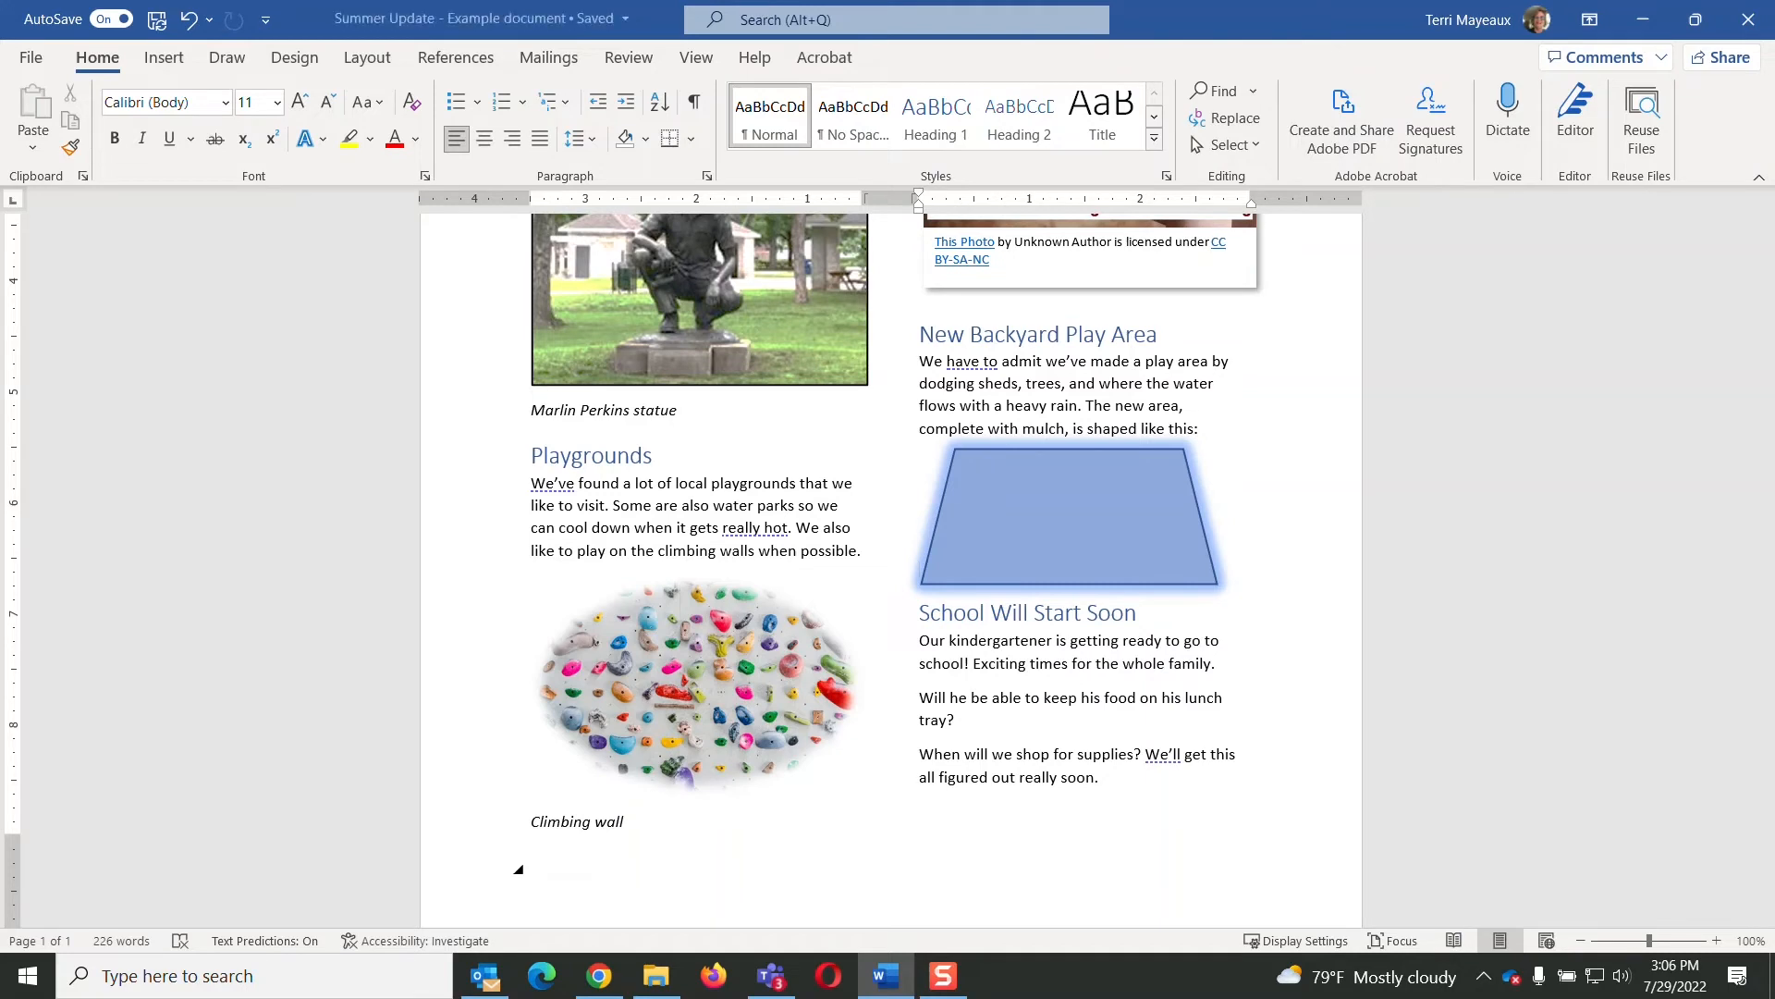
key("Return")
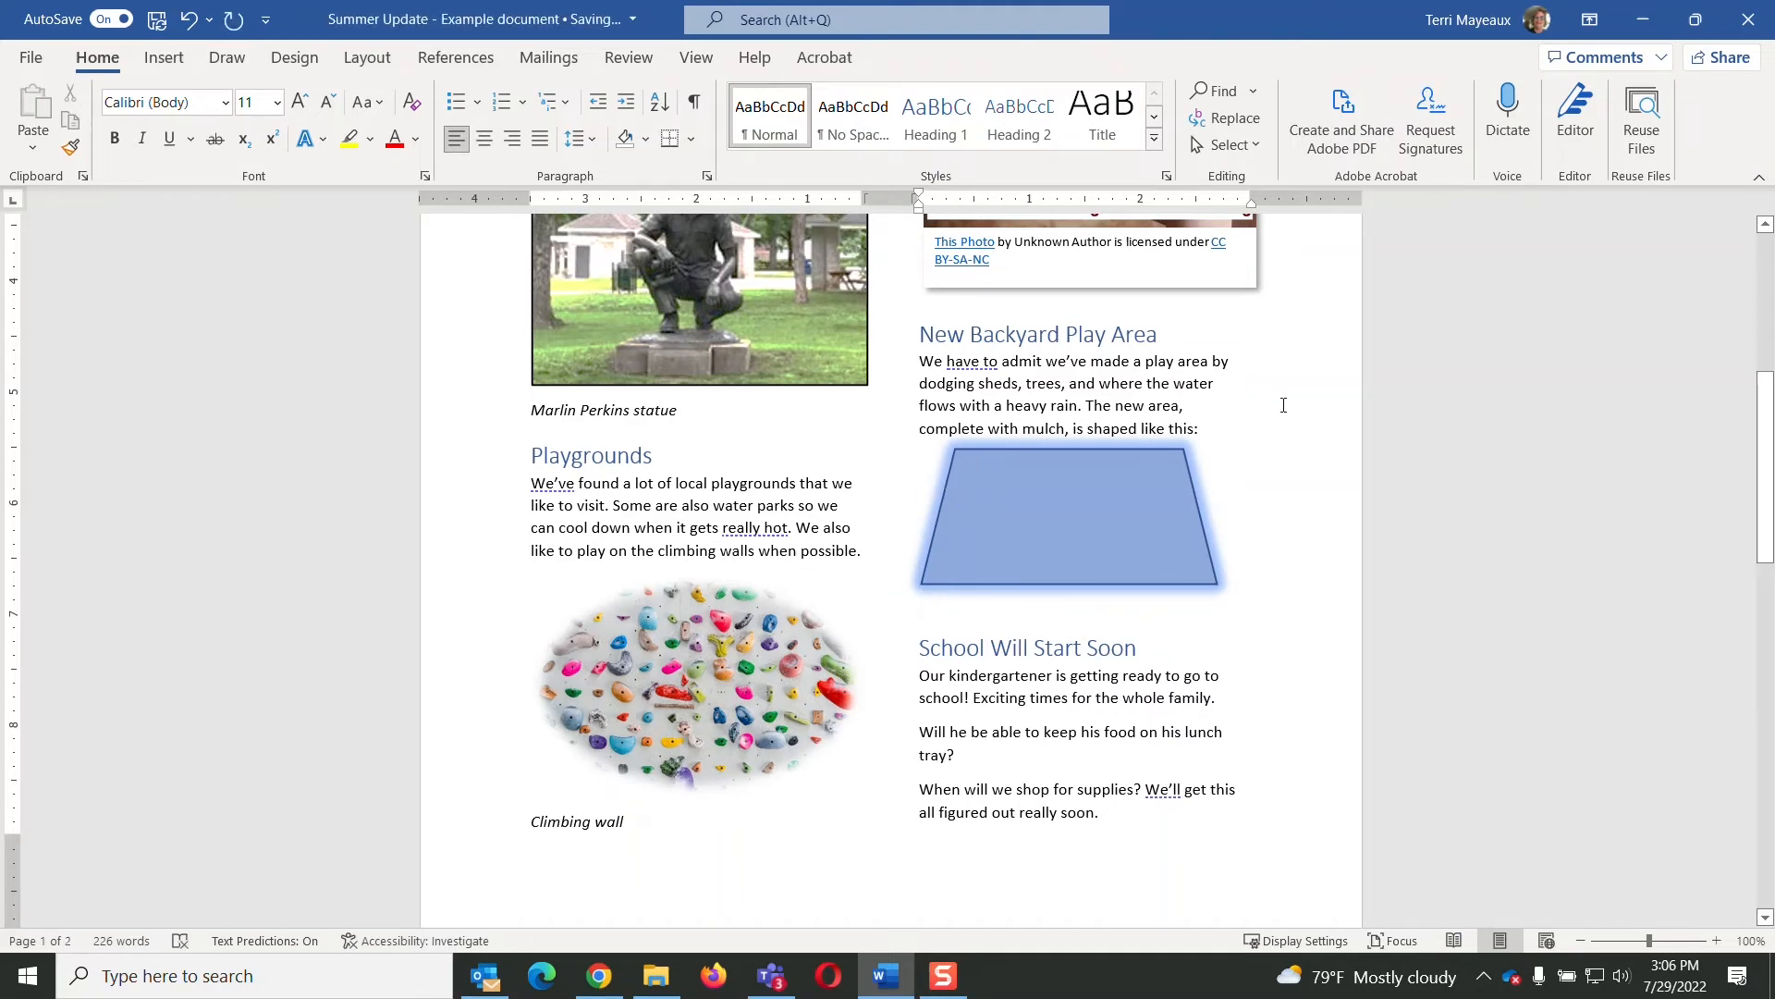
Step: Move the trapezoid slightly down and right to center it between the play area paragraph and the School Will Start Soon heading
mouse_move(1767, 405)
left_mouse_down()
mouse_move(1769, 527)
mouse_move(1772, 381)
left_mouse_up()
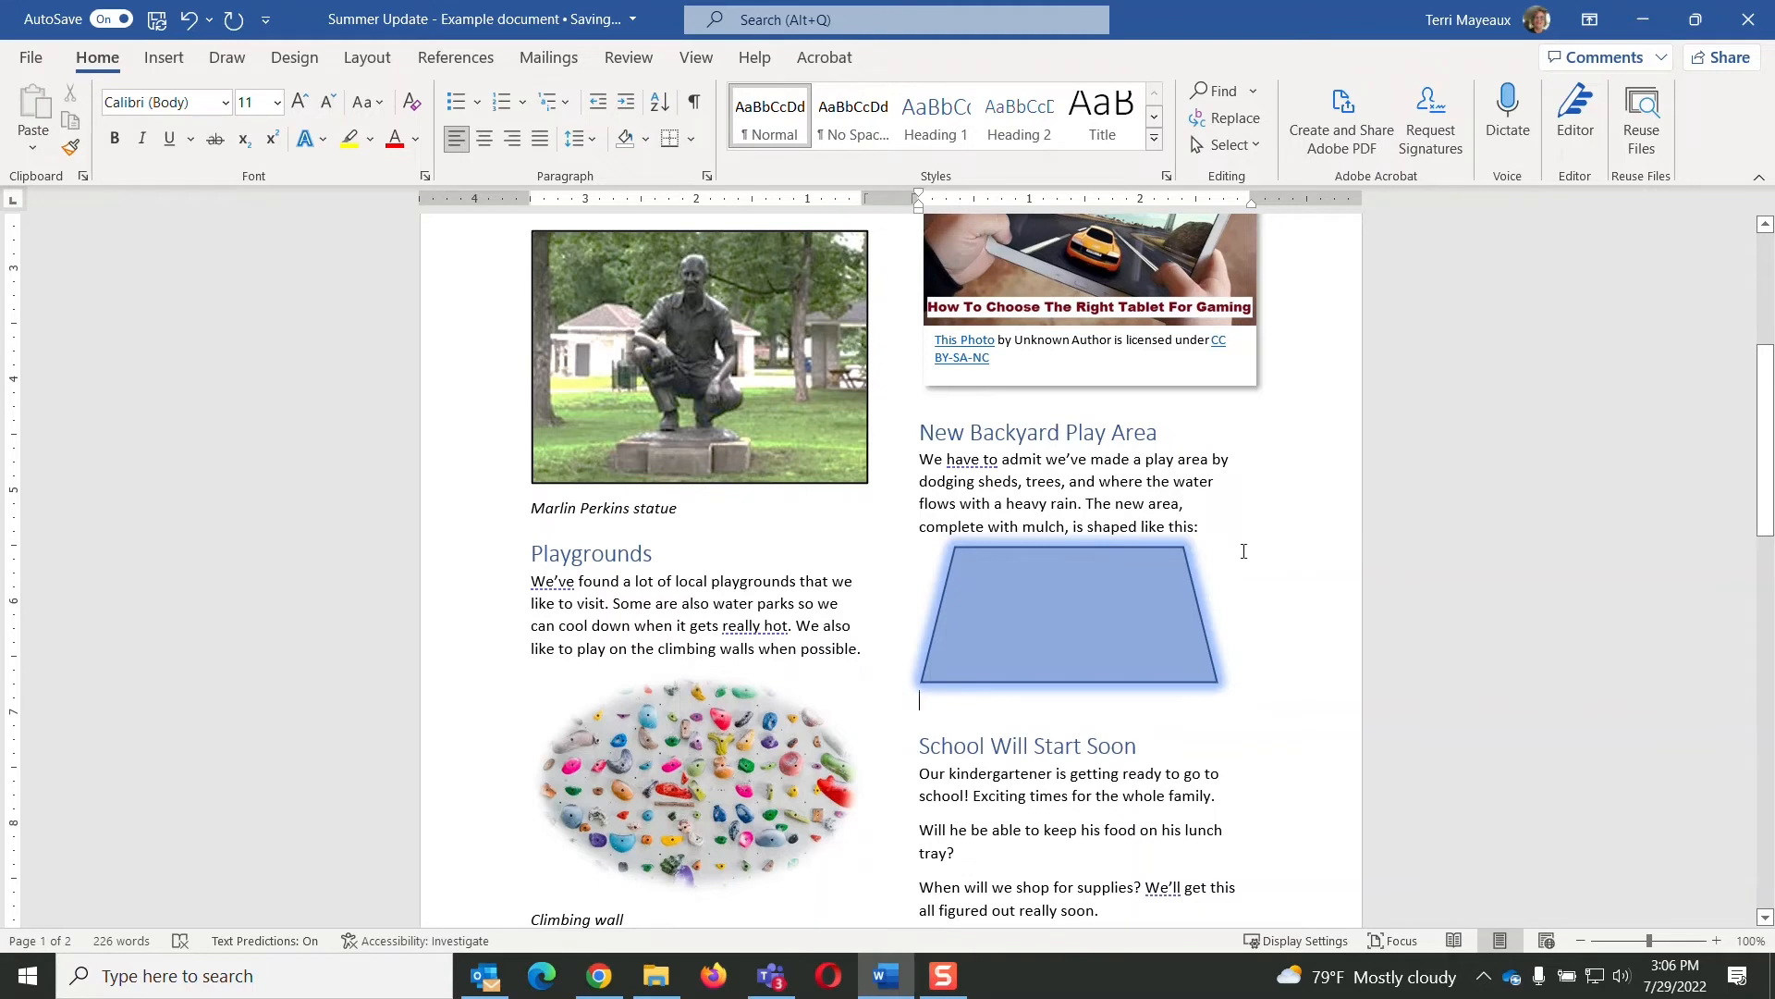
left_click(1064, 599)
left_click_drag(1060, 602, 1094, 626)
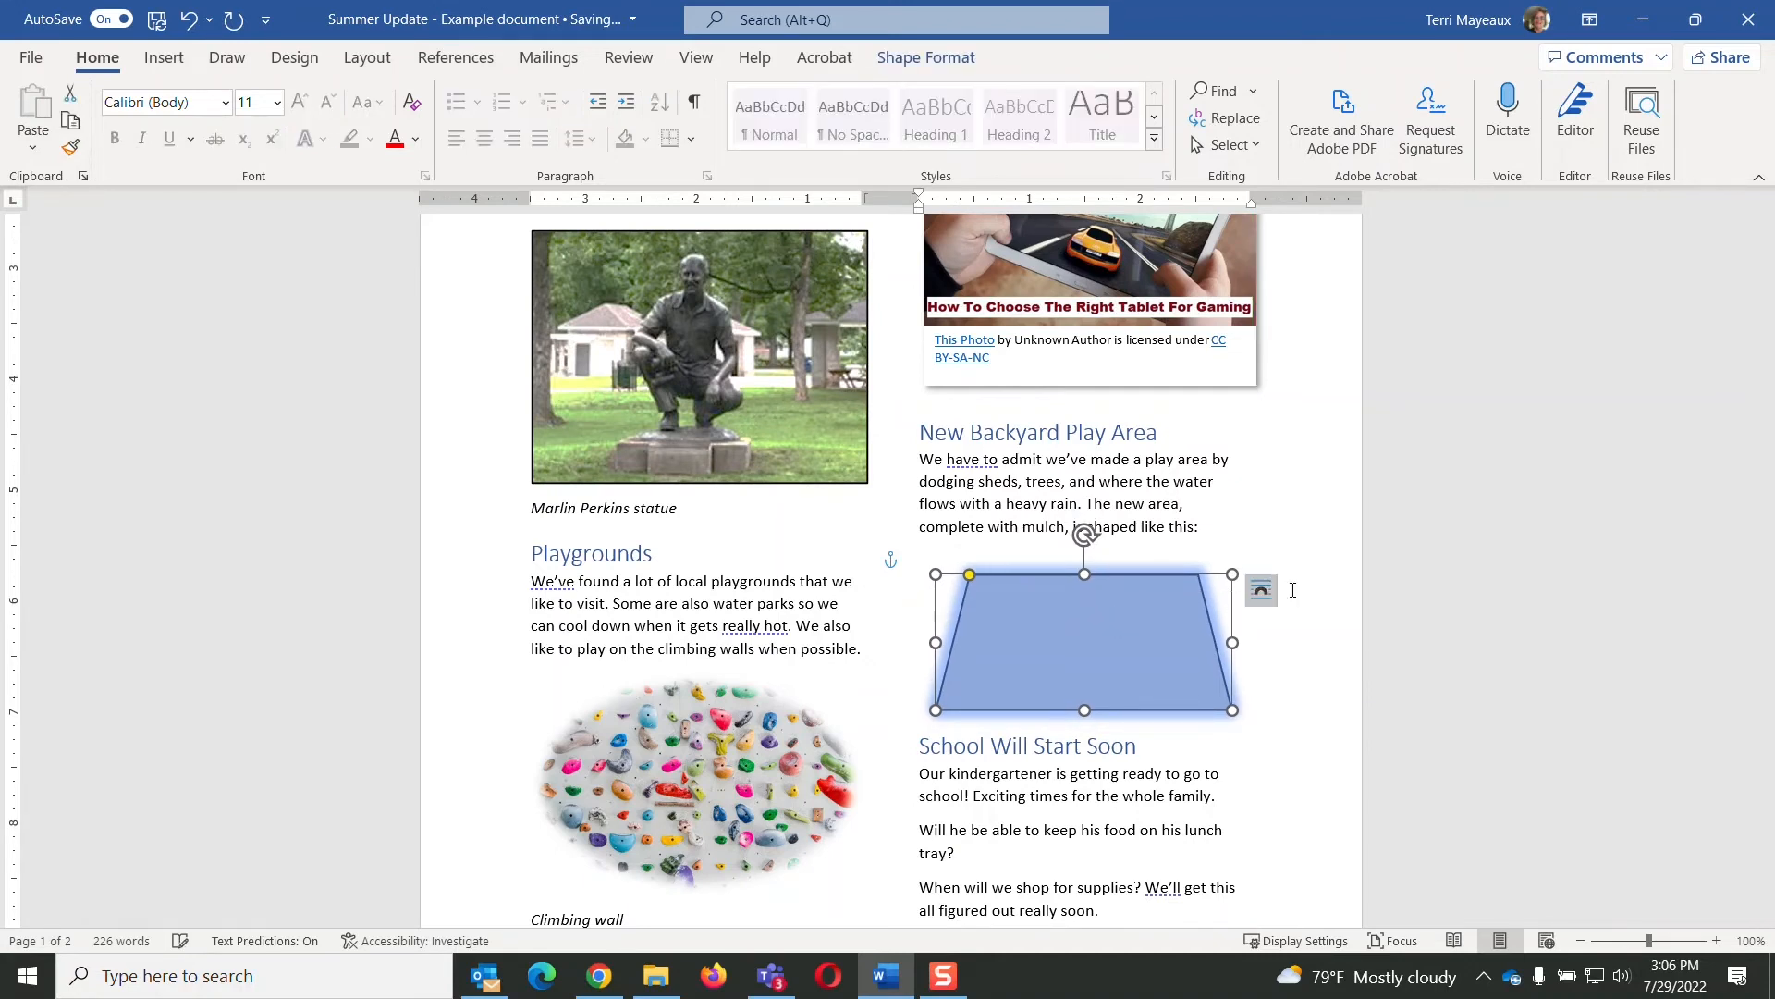
Step: Insert the outlined school building icon, found by searching "school", before "Our kindergartener" and shrink it proportionally to less than half its size
left_click(1320, 631)
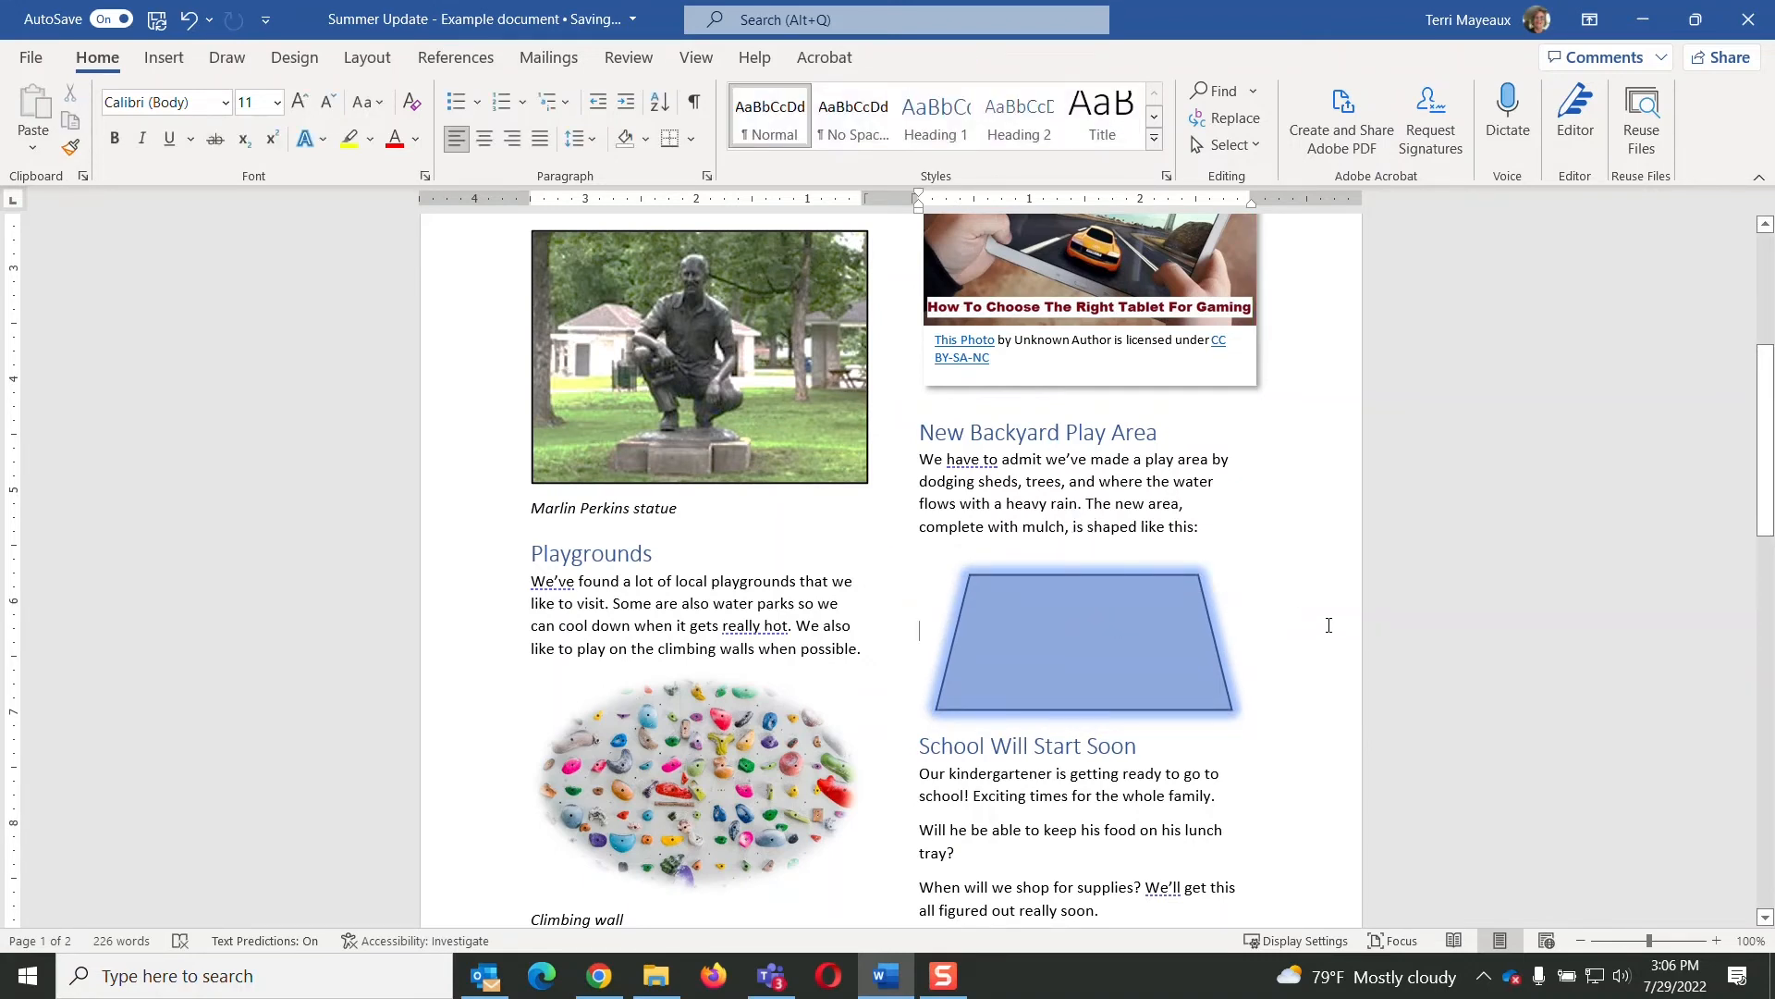
scroll(891, 555, "down", 3)
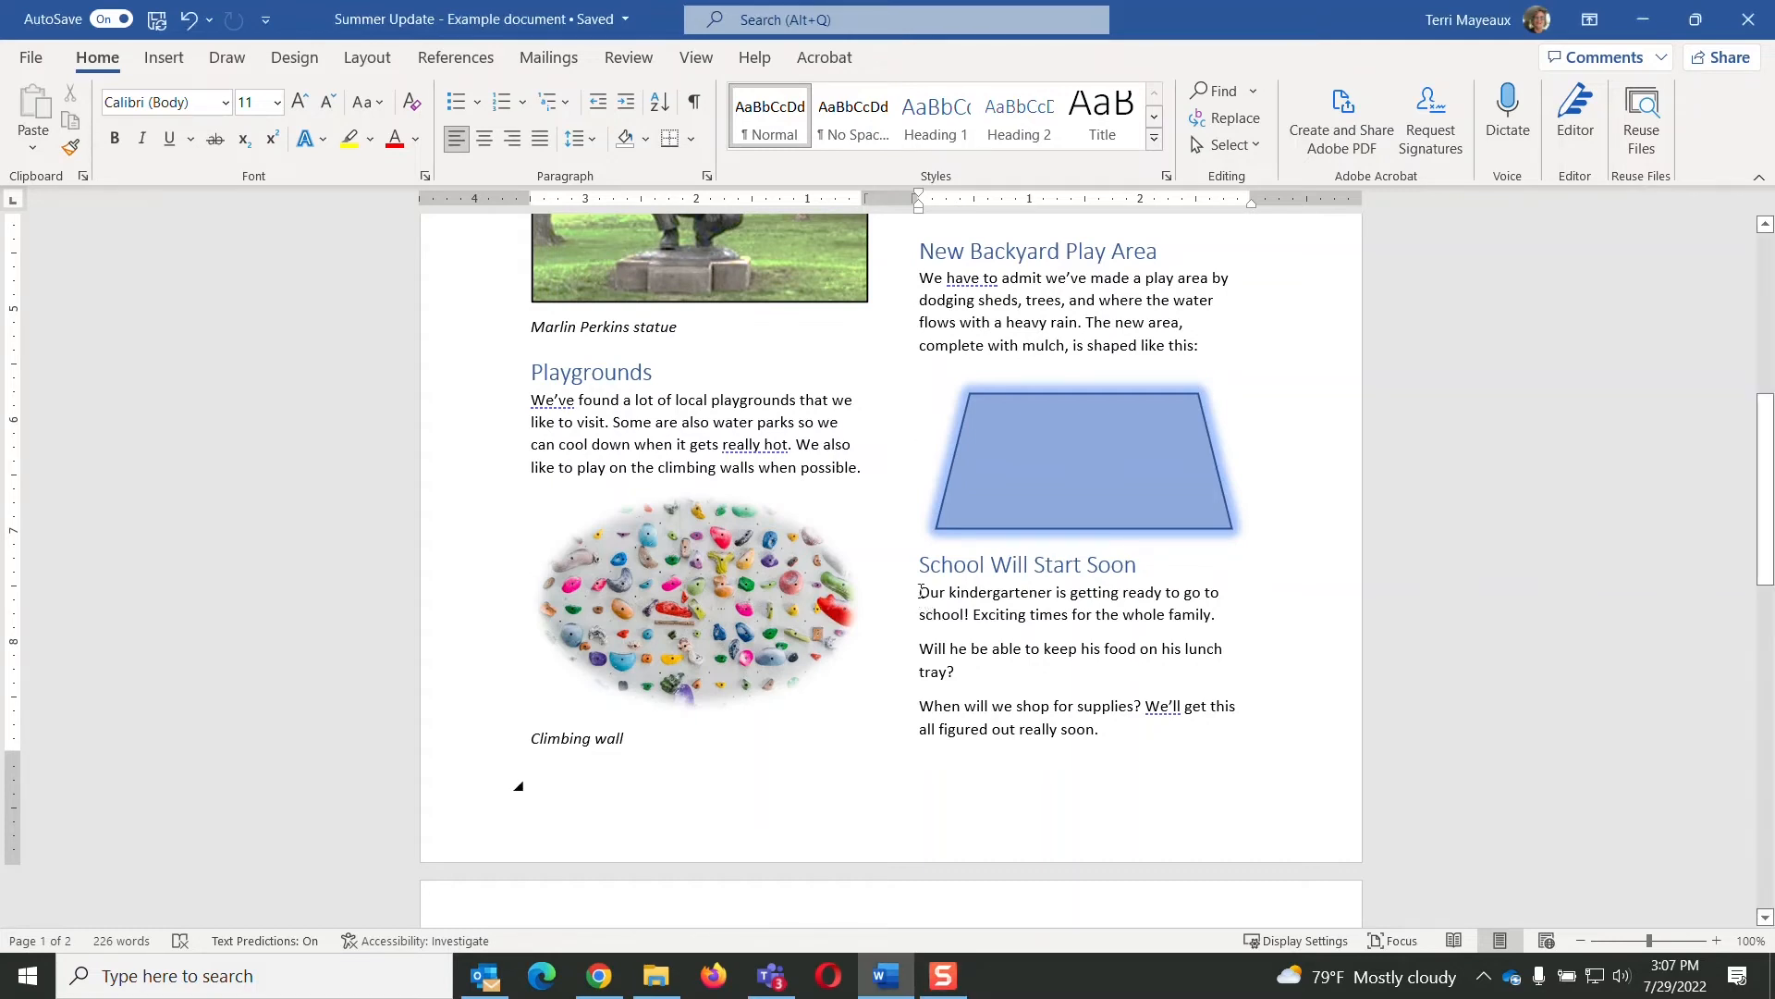
left_click(921, 592)
left_click(169, 61)
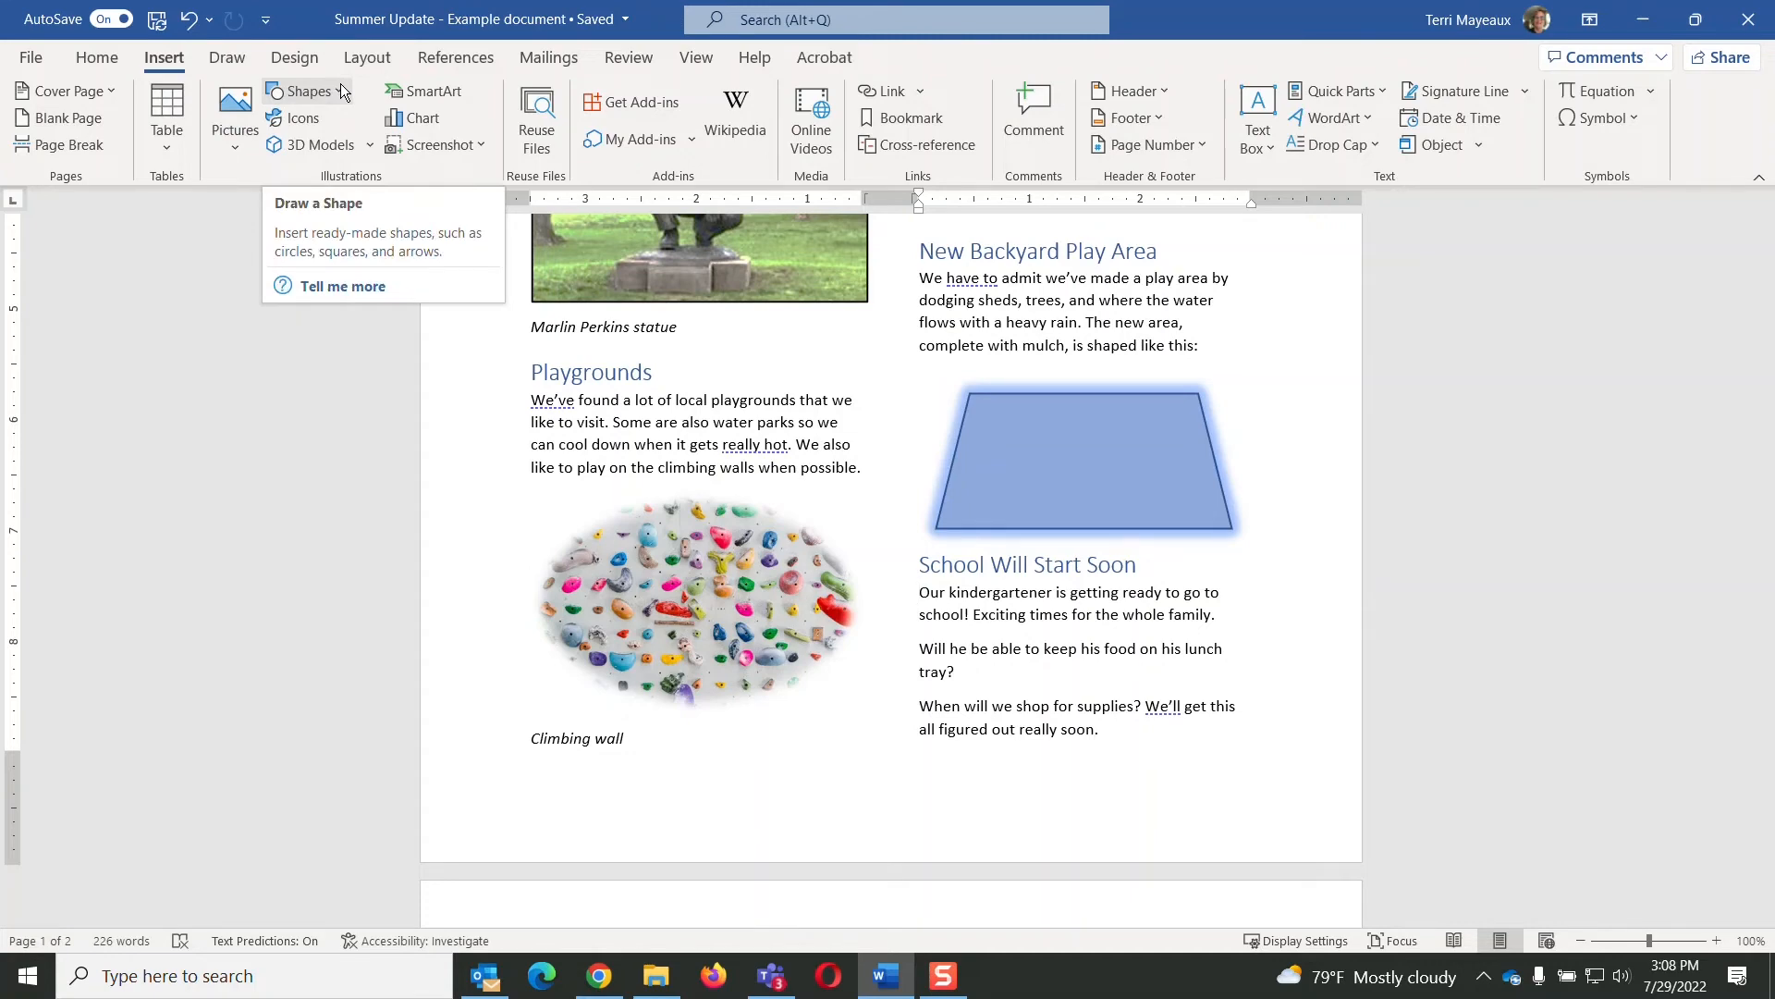
left_click(309, 121)
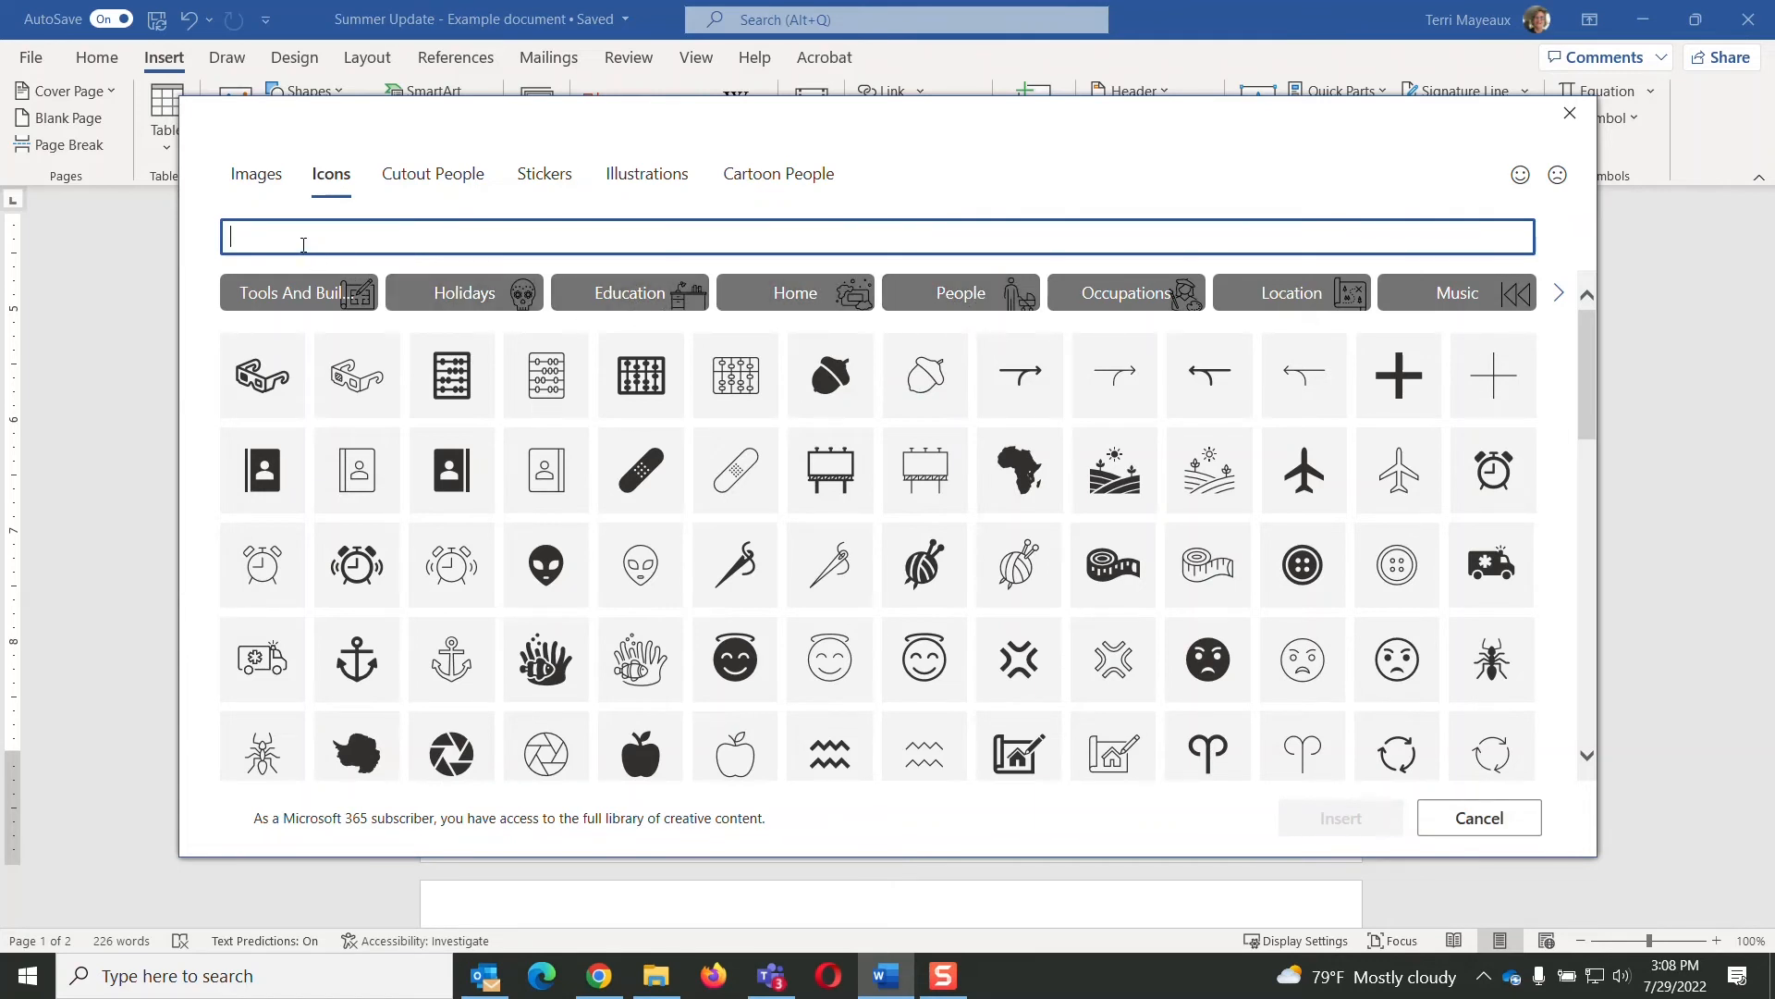
type("school")
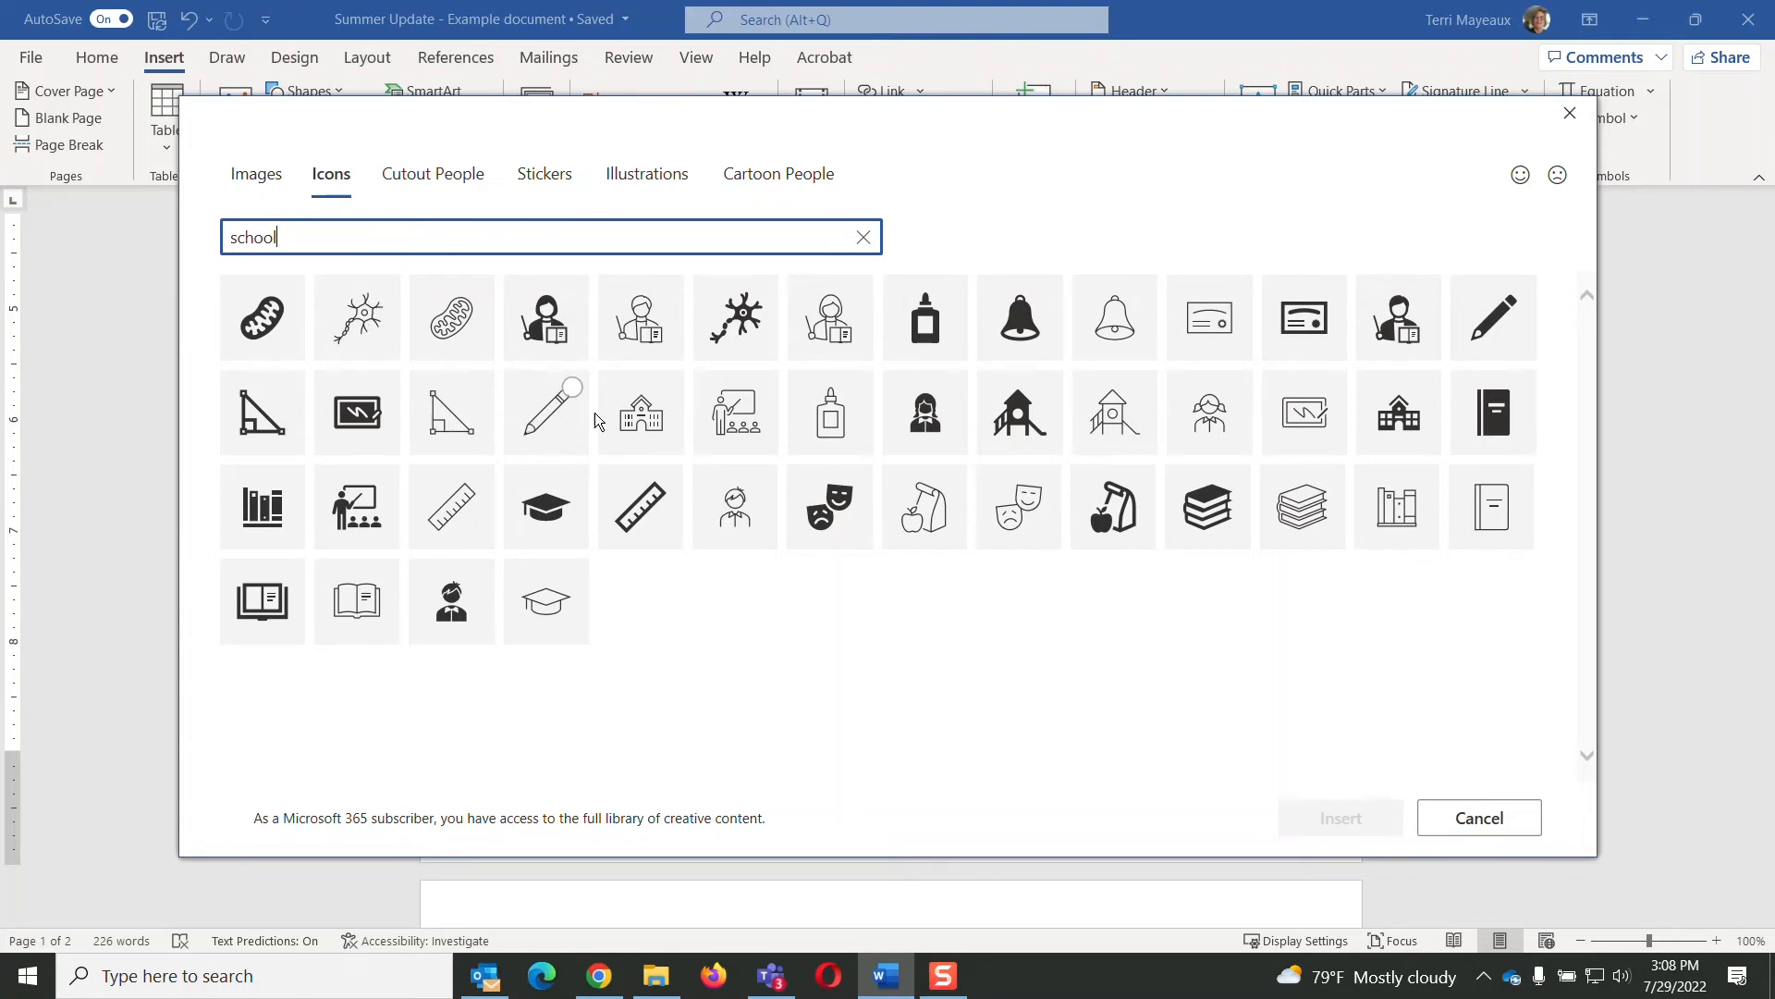
left_click(666, 387)
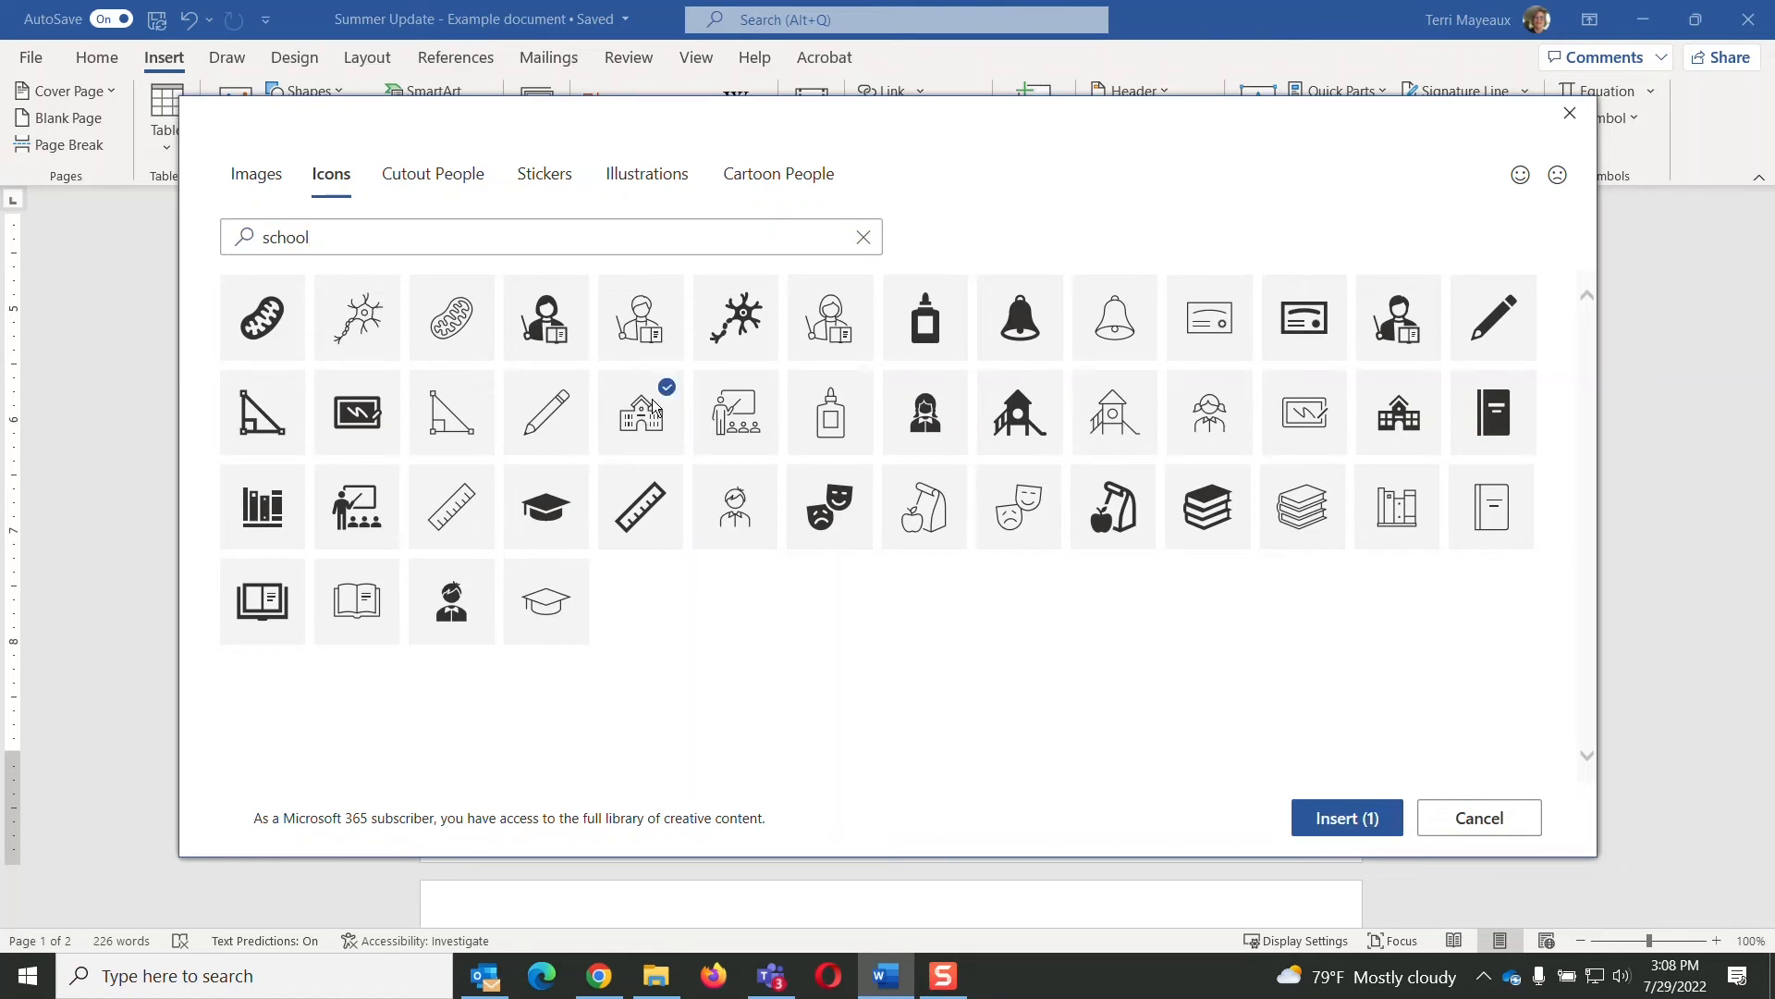
left_click(1332, 819)
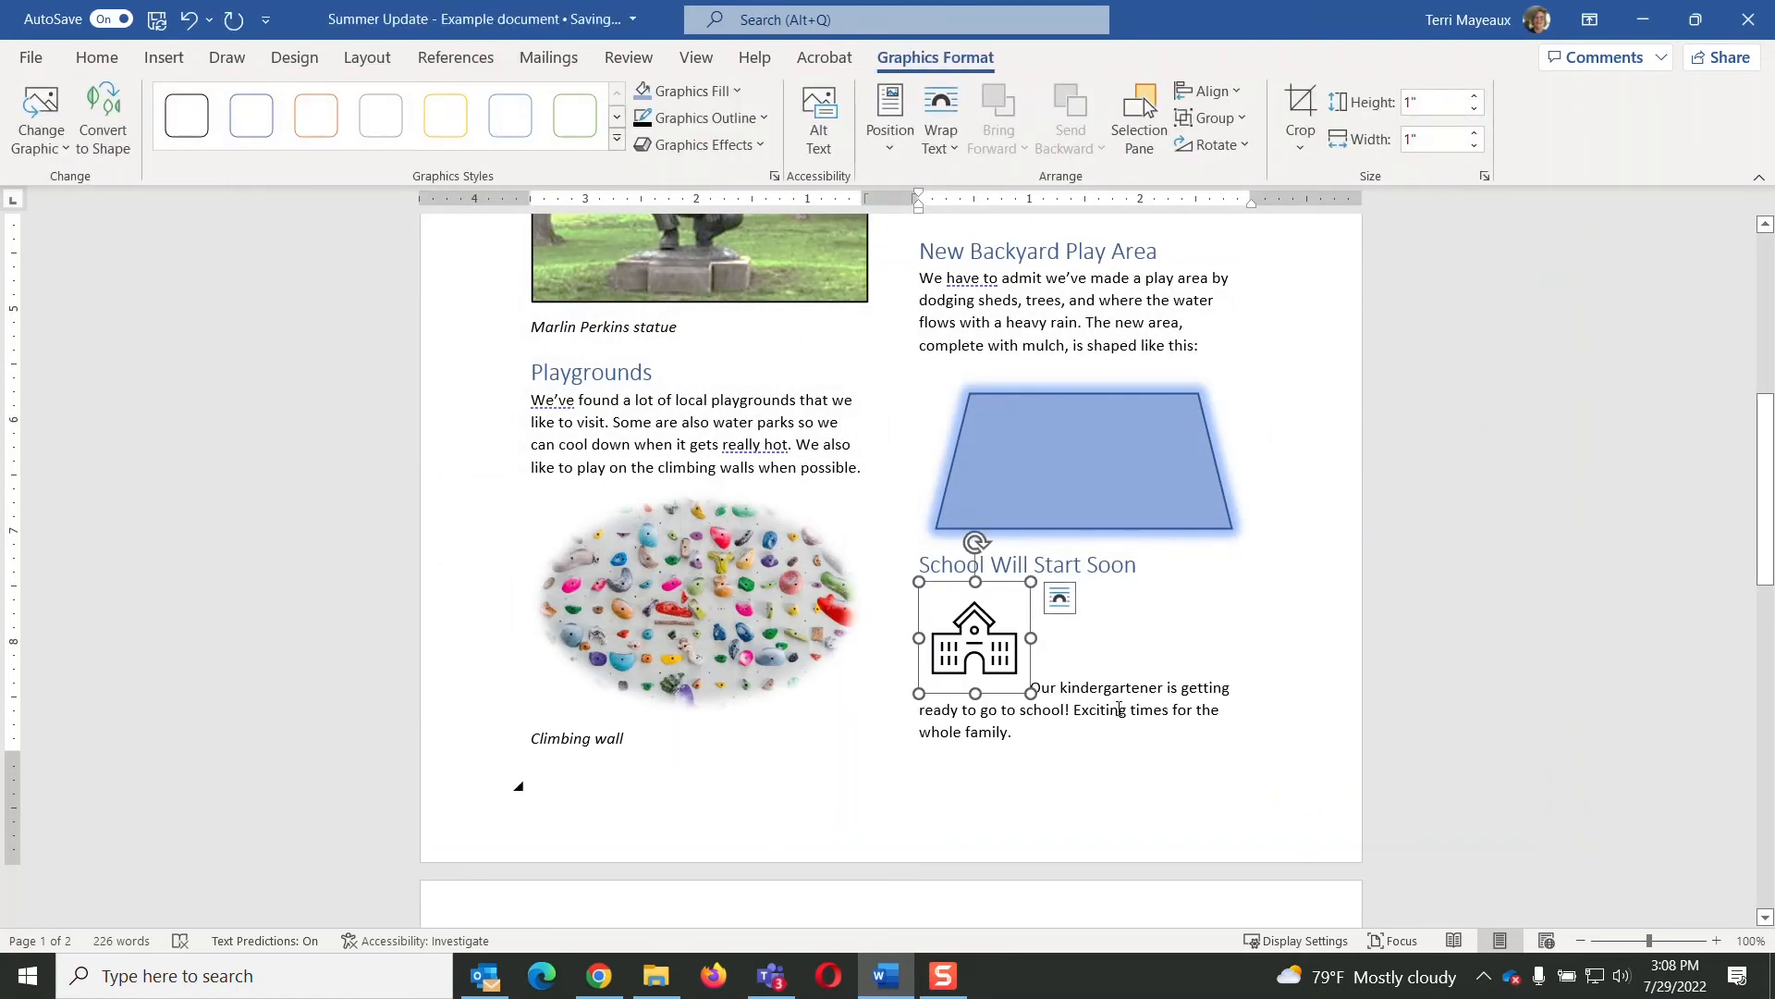
left_click_drag(1030, 694, 967, 631)
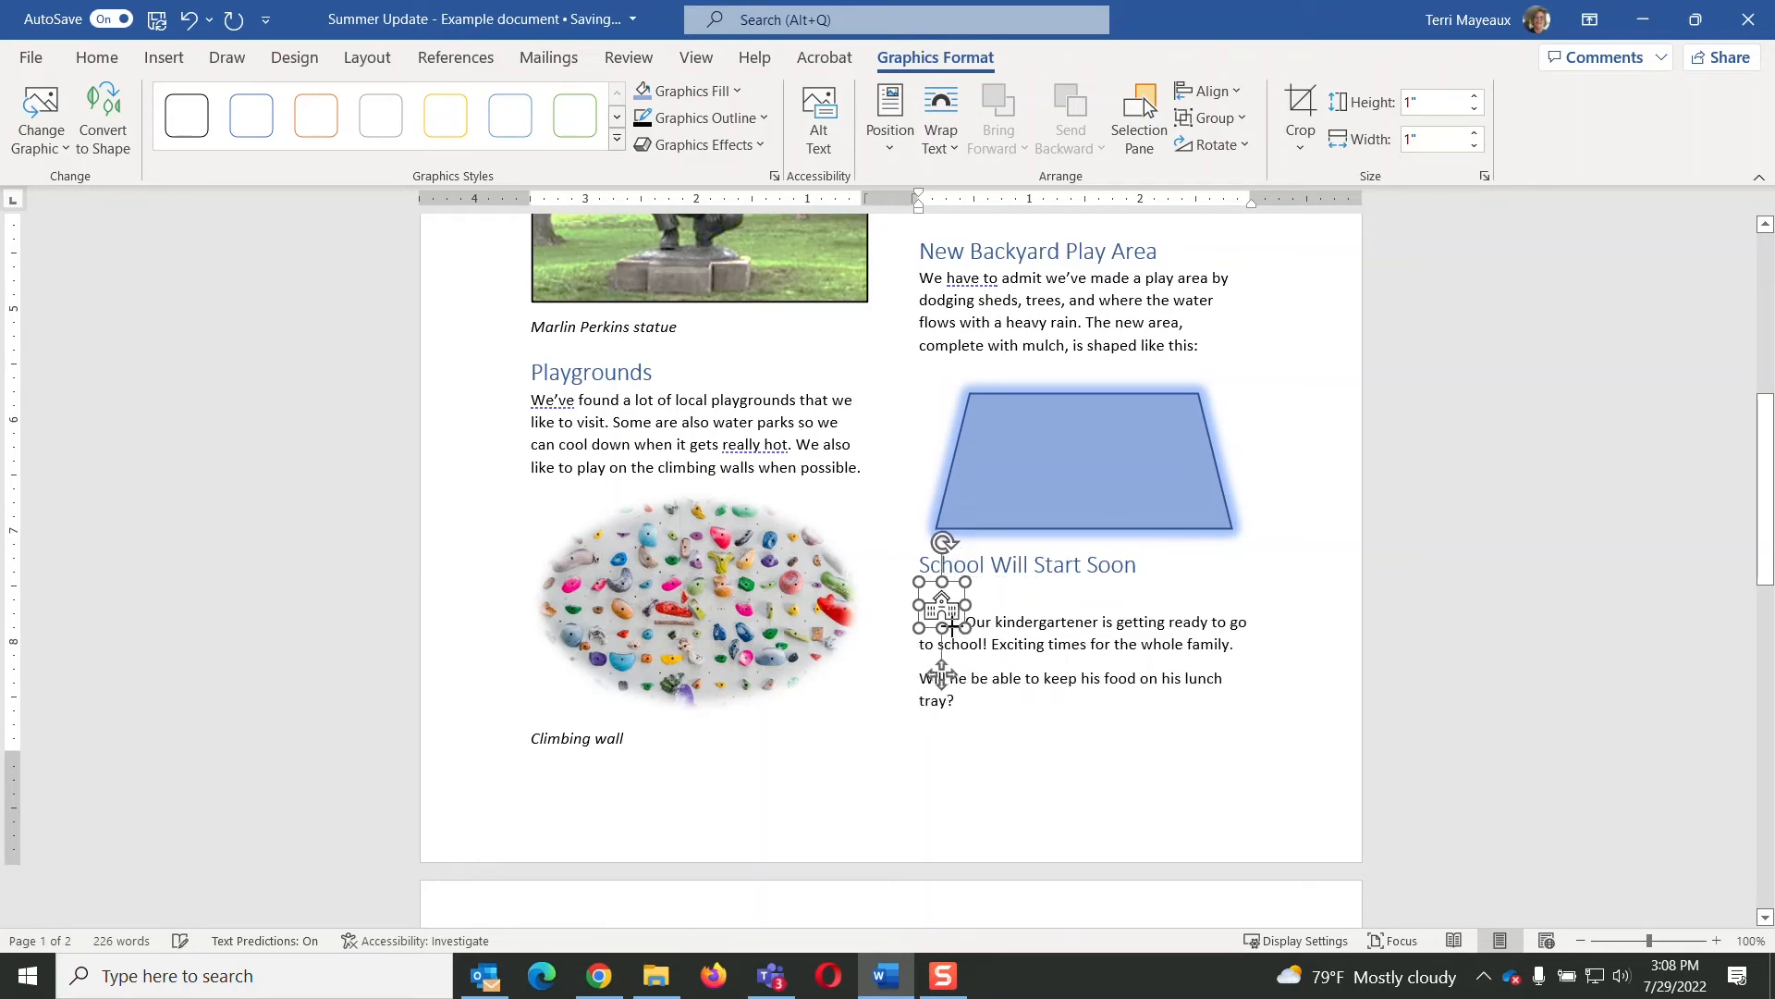
left_click(1112, 593)
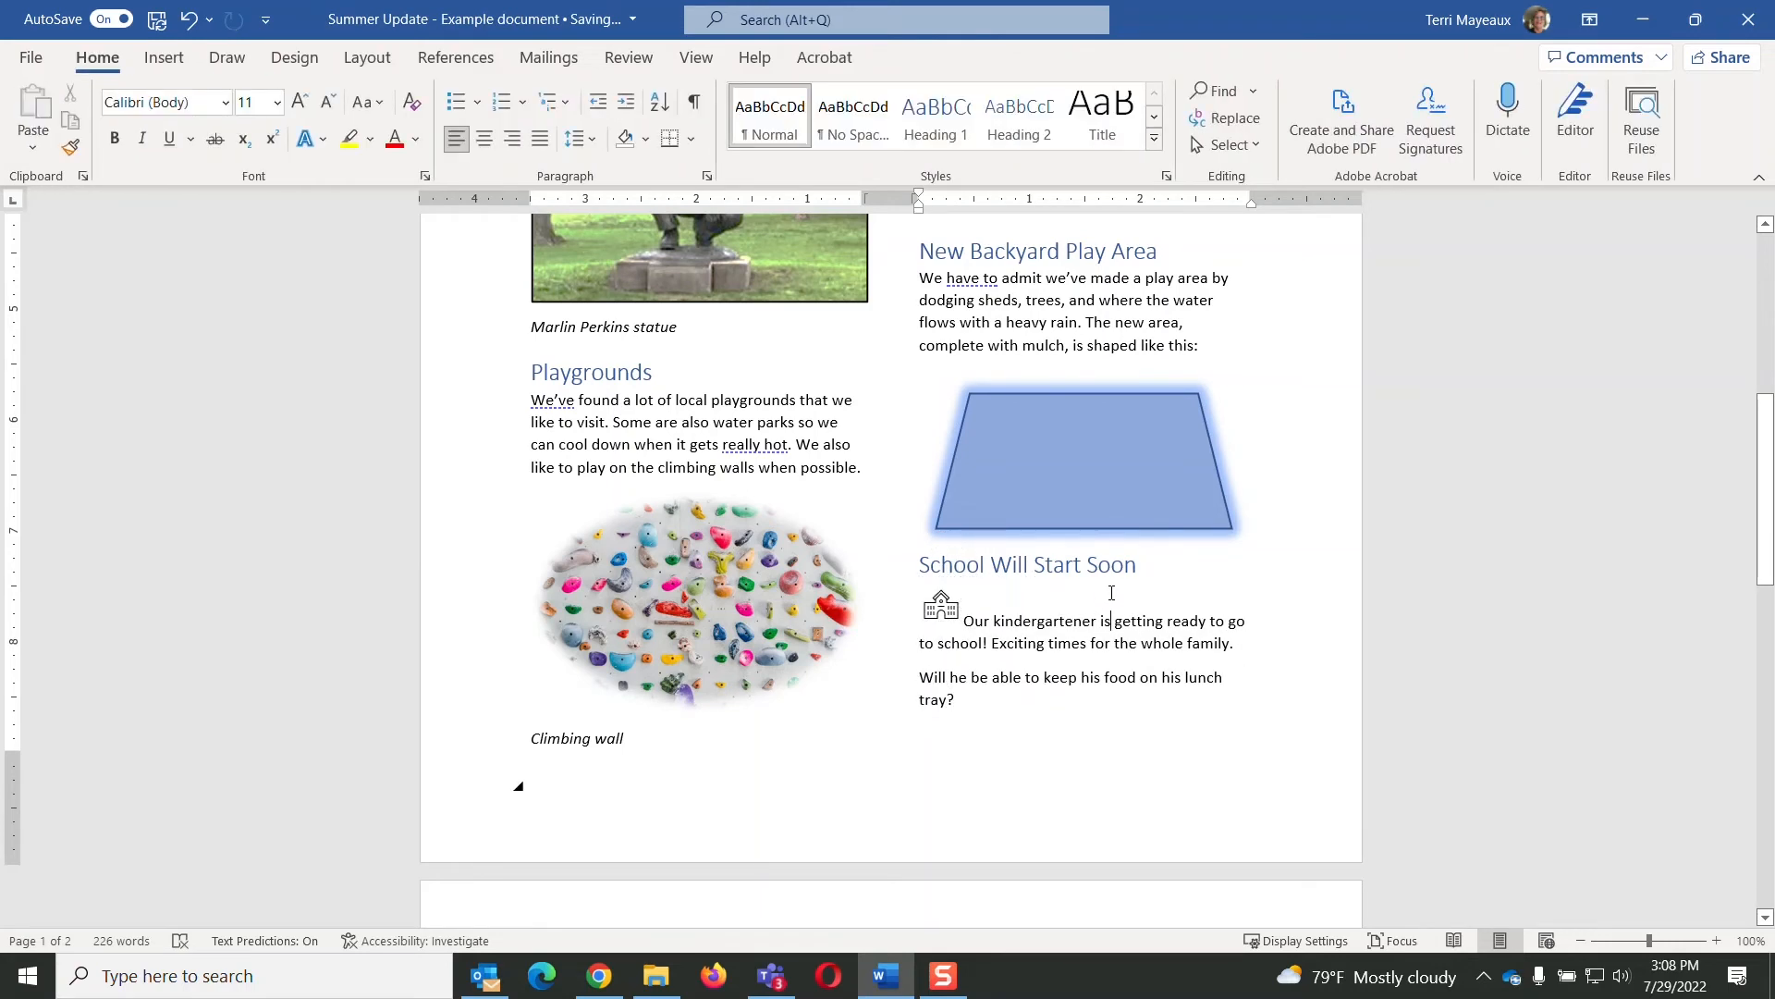
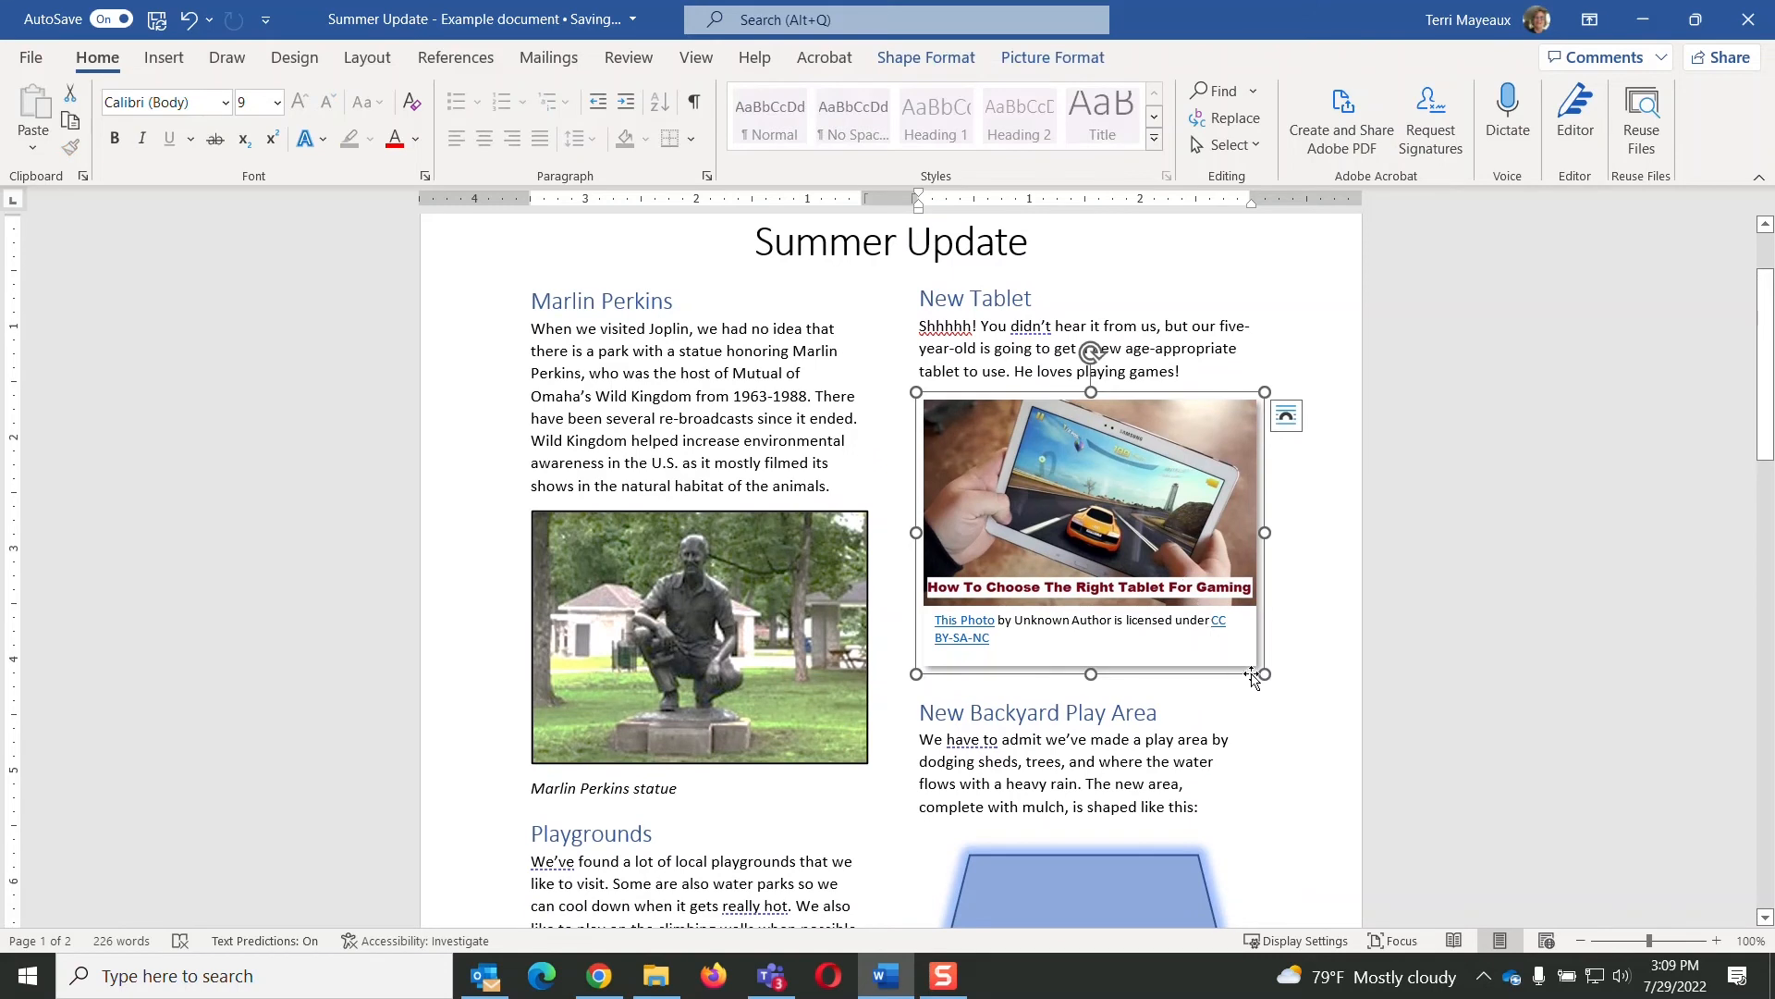
Step: Slightly shrink the captioned tablet picture under New Tablet and the play area trapezoid to free up space in the column
left_click_drag(1264, 673, 1227, 609)
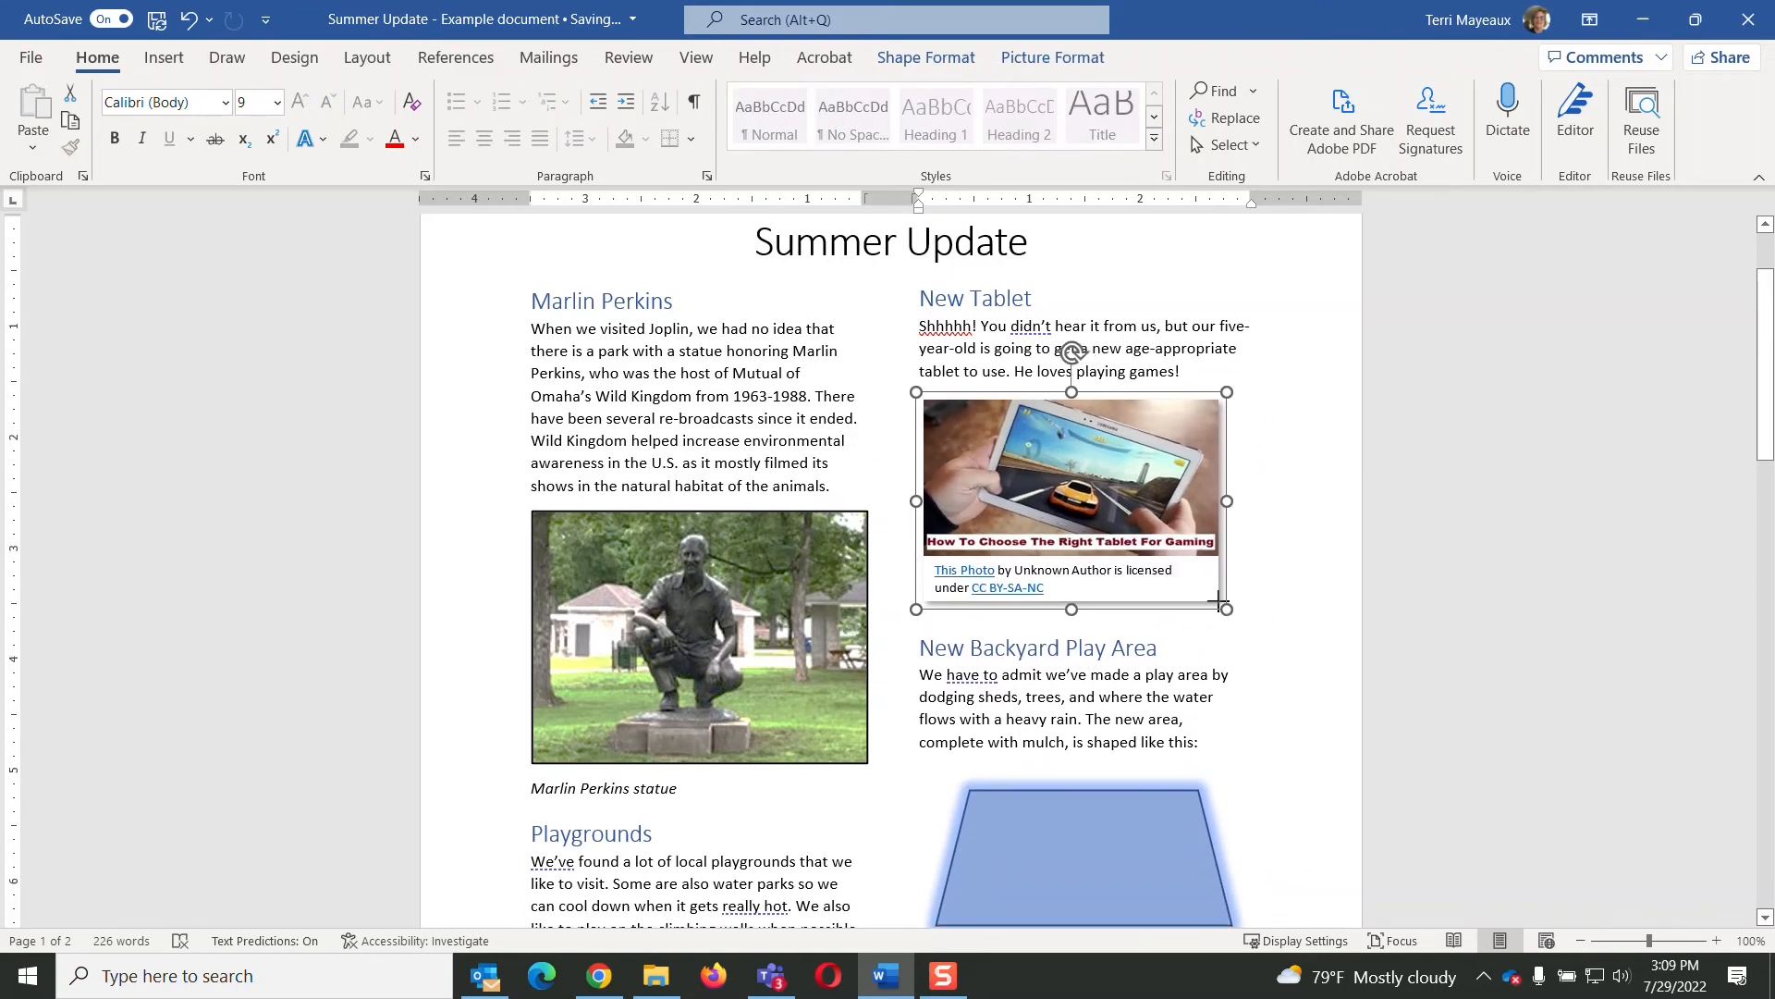
scroll(1748, 370, "down", 5)
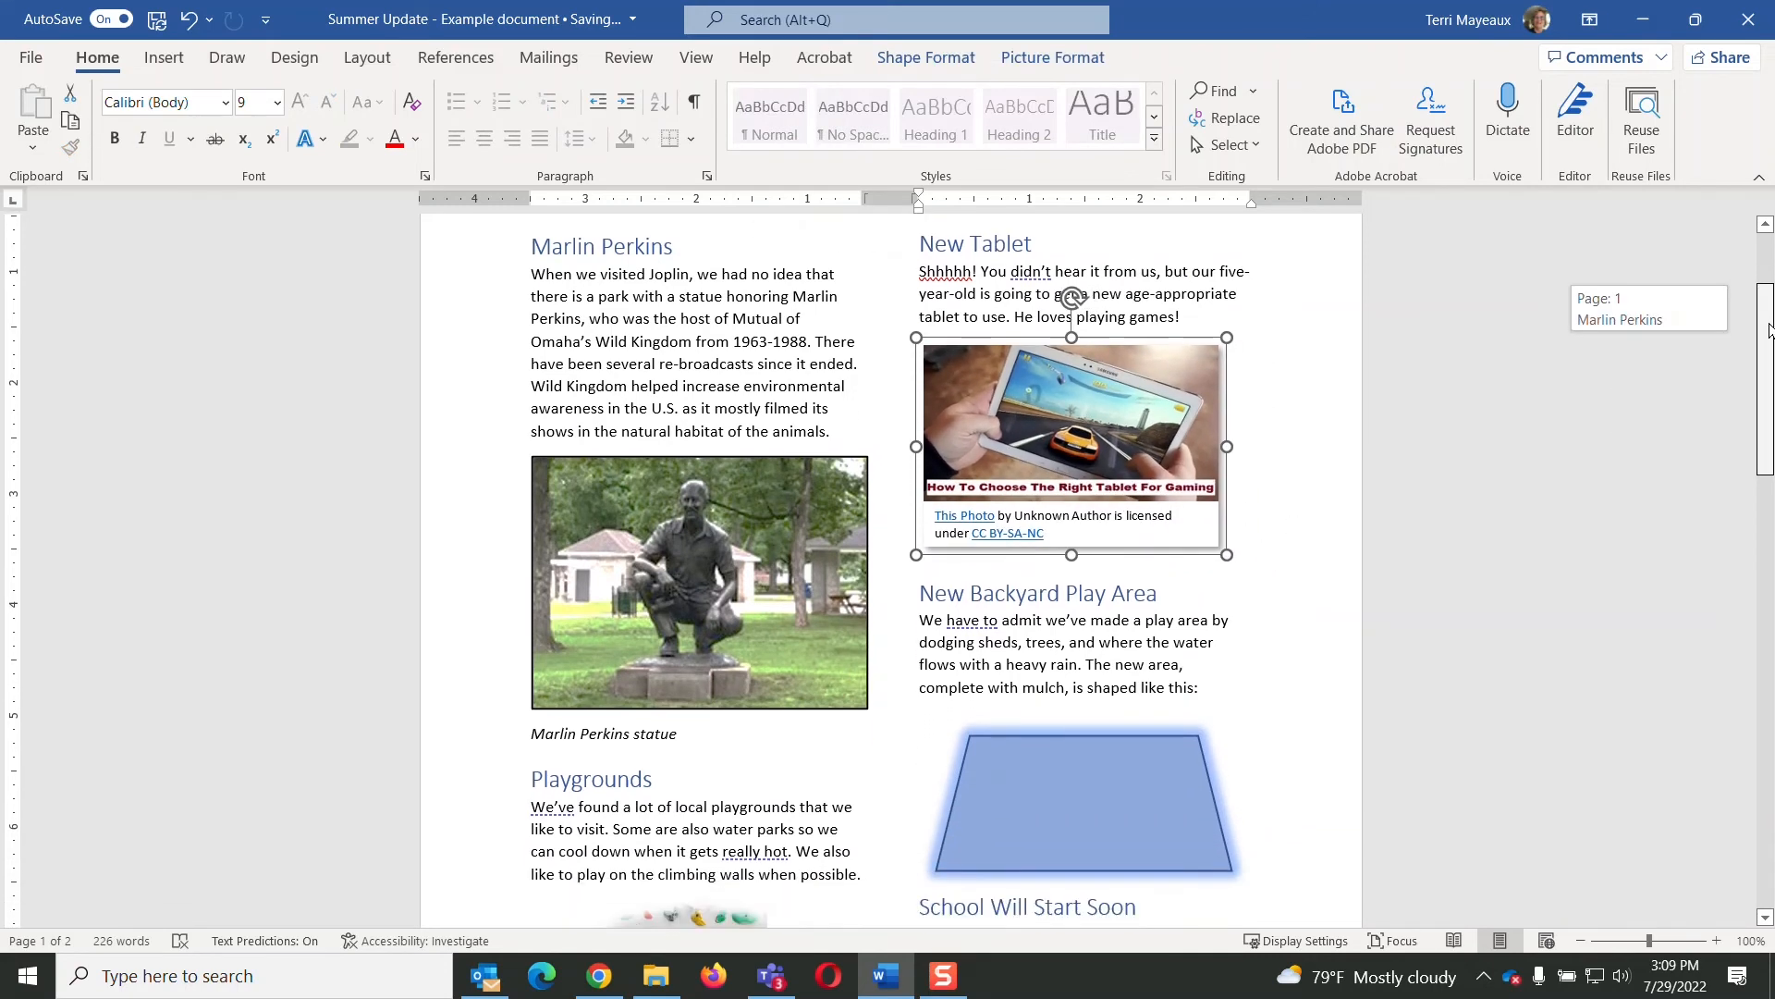
left_click(1084, 603)
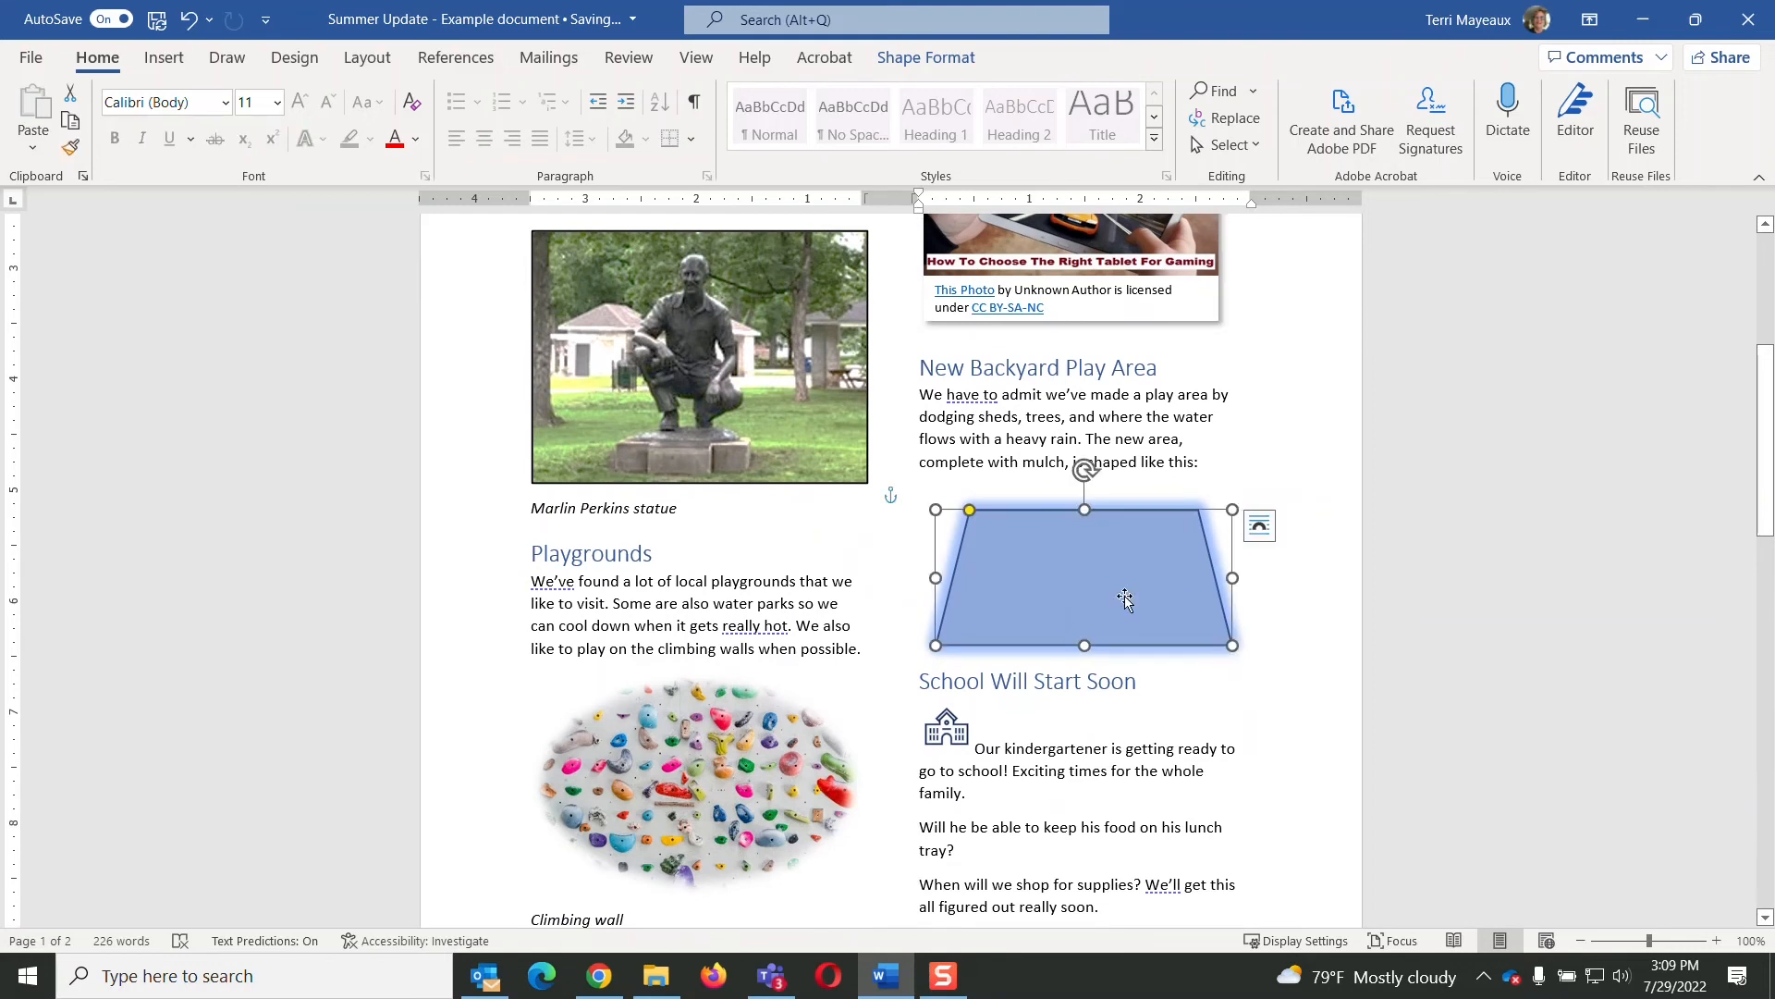
left_click_drag(1233, 641, 1175, 613)
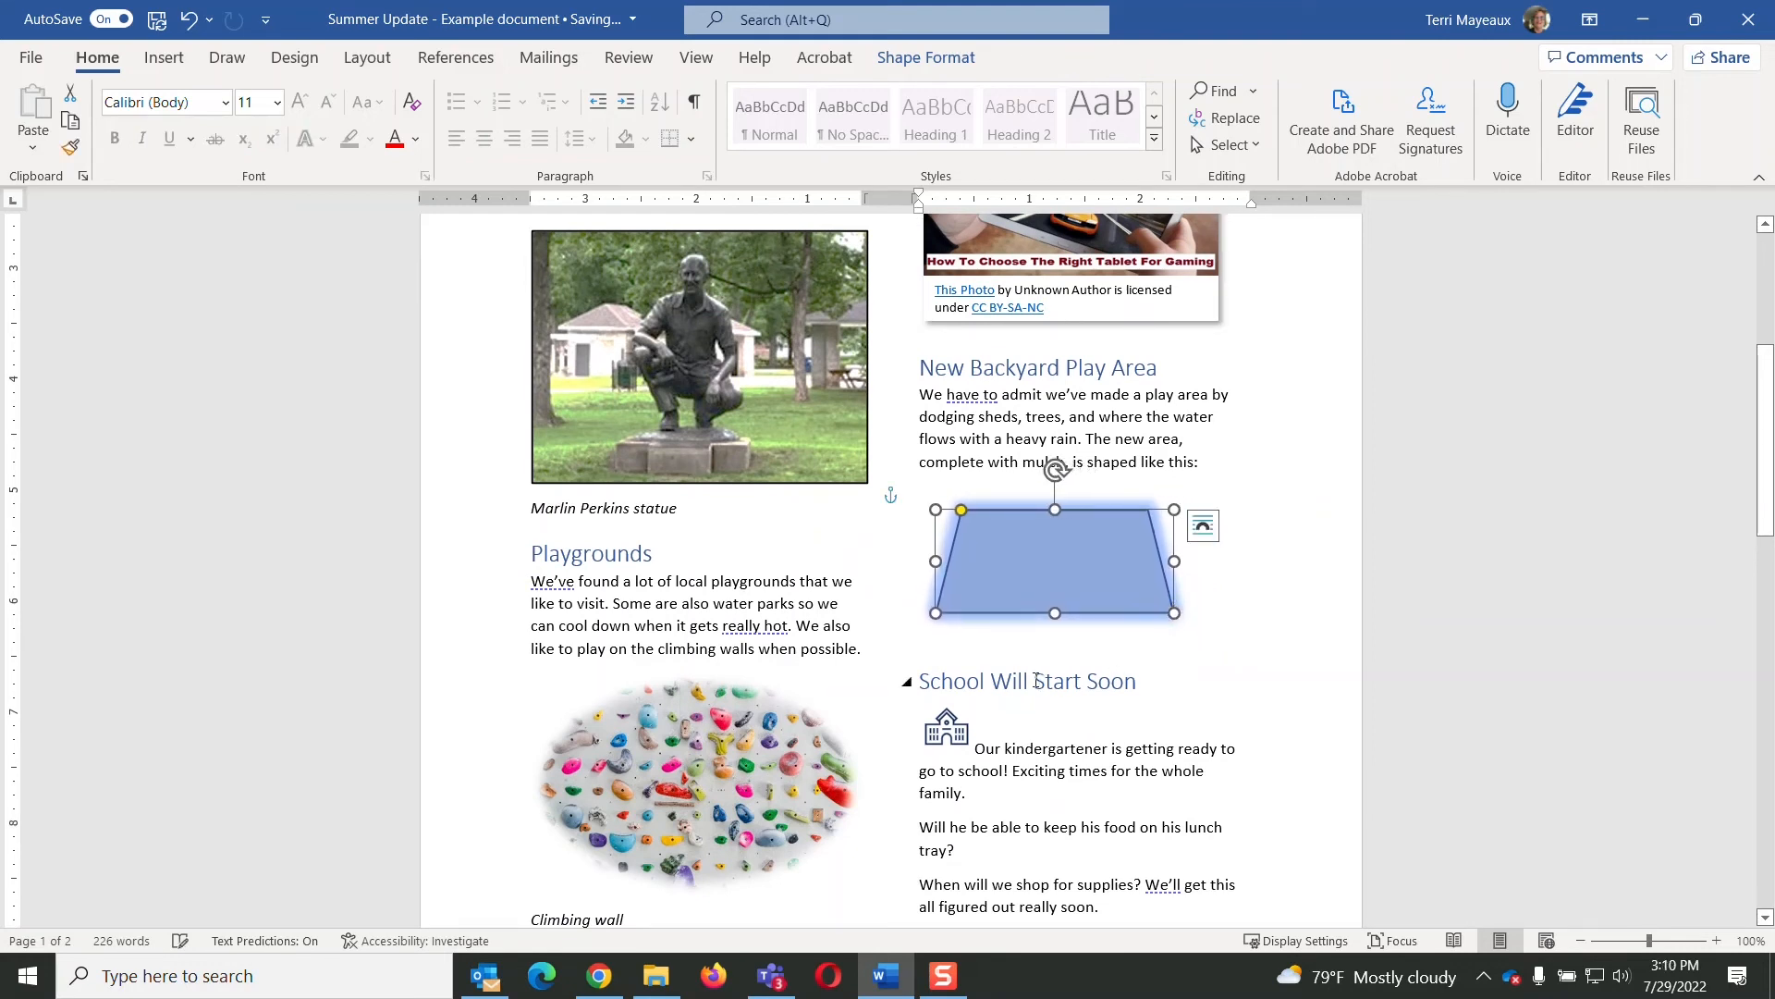
Step: Insert the solid lunch bag and apple icon, found by searching icons for "lunch", before "Will he be able to keep his food"
left_click_drag(1766, 435, 1766, 487)
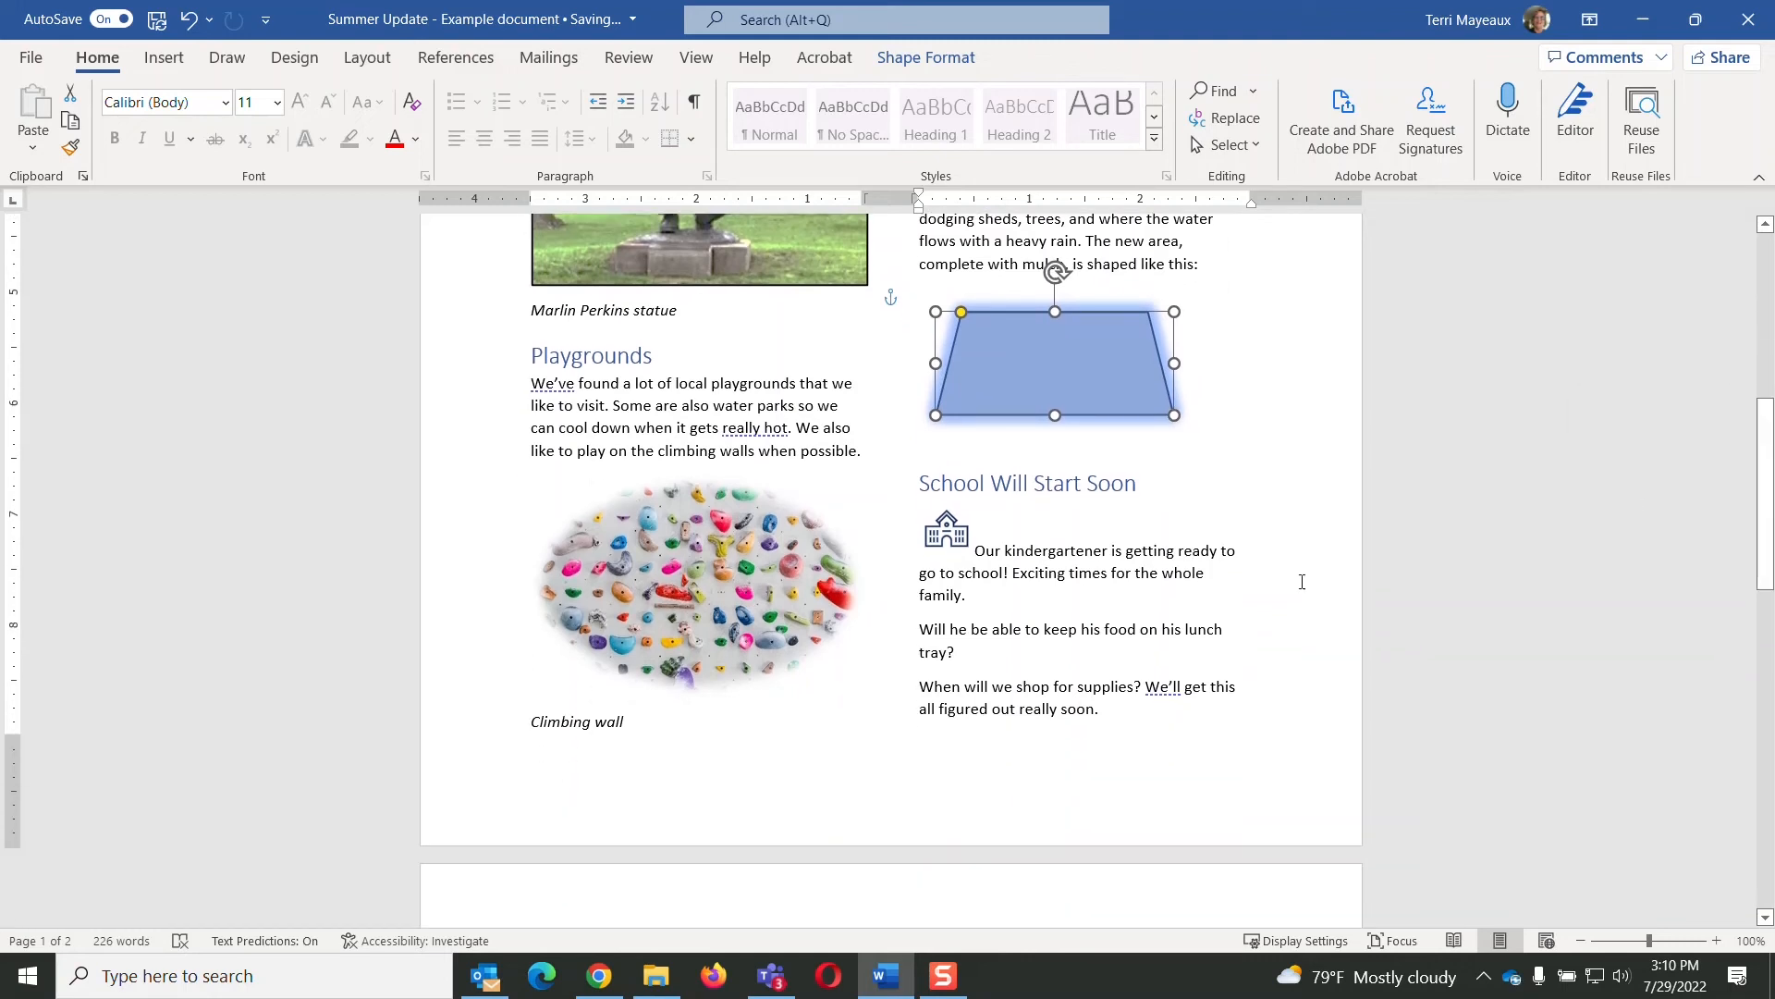
left_click(920, 630)
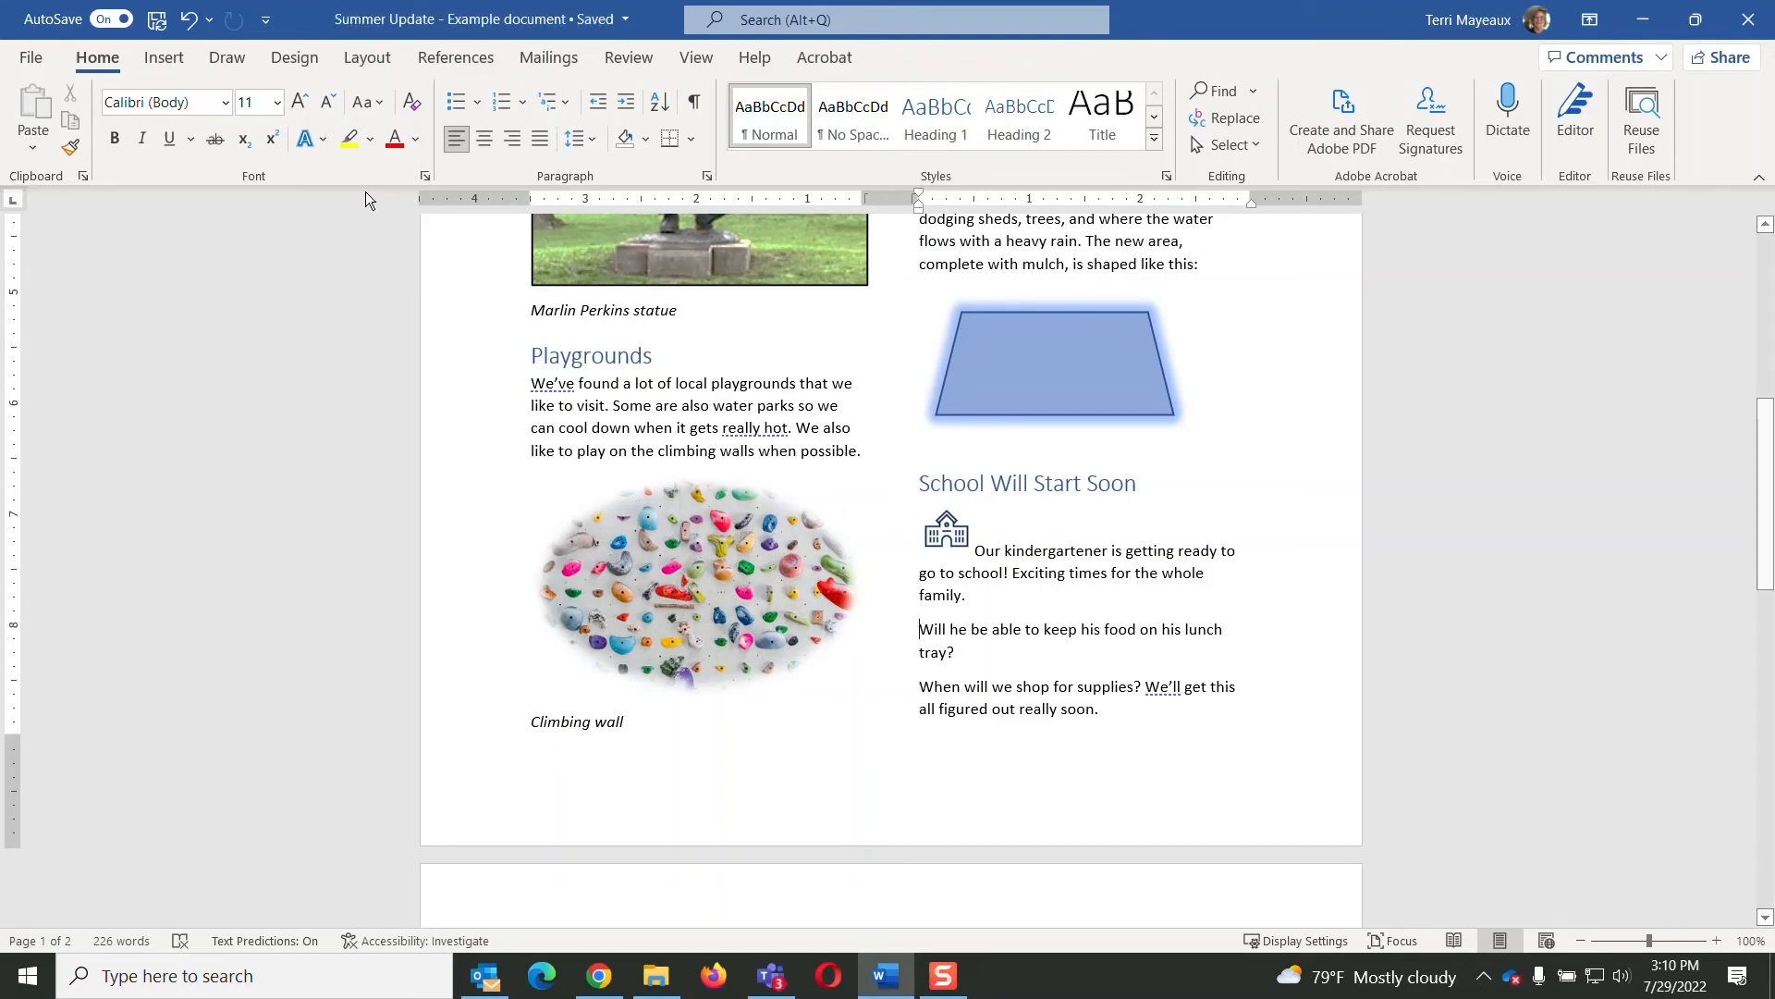
left_click(164, 58)
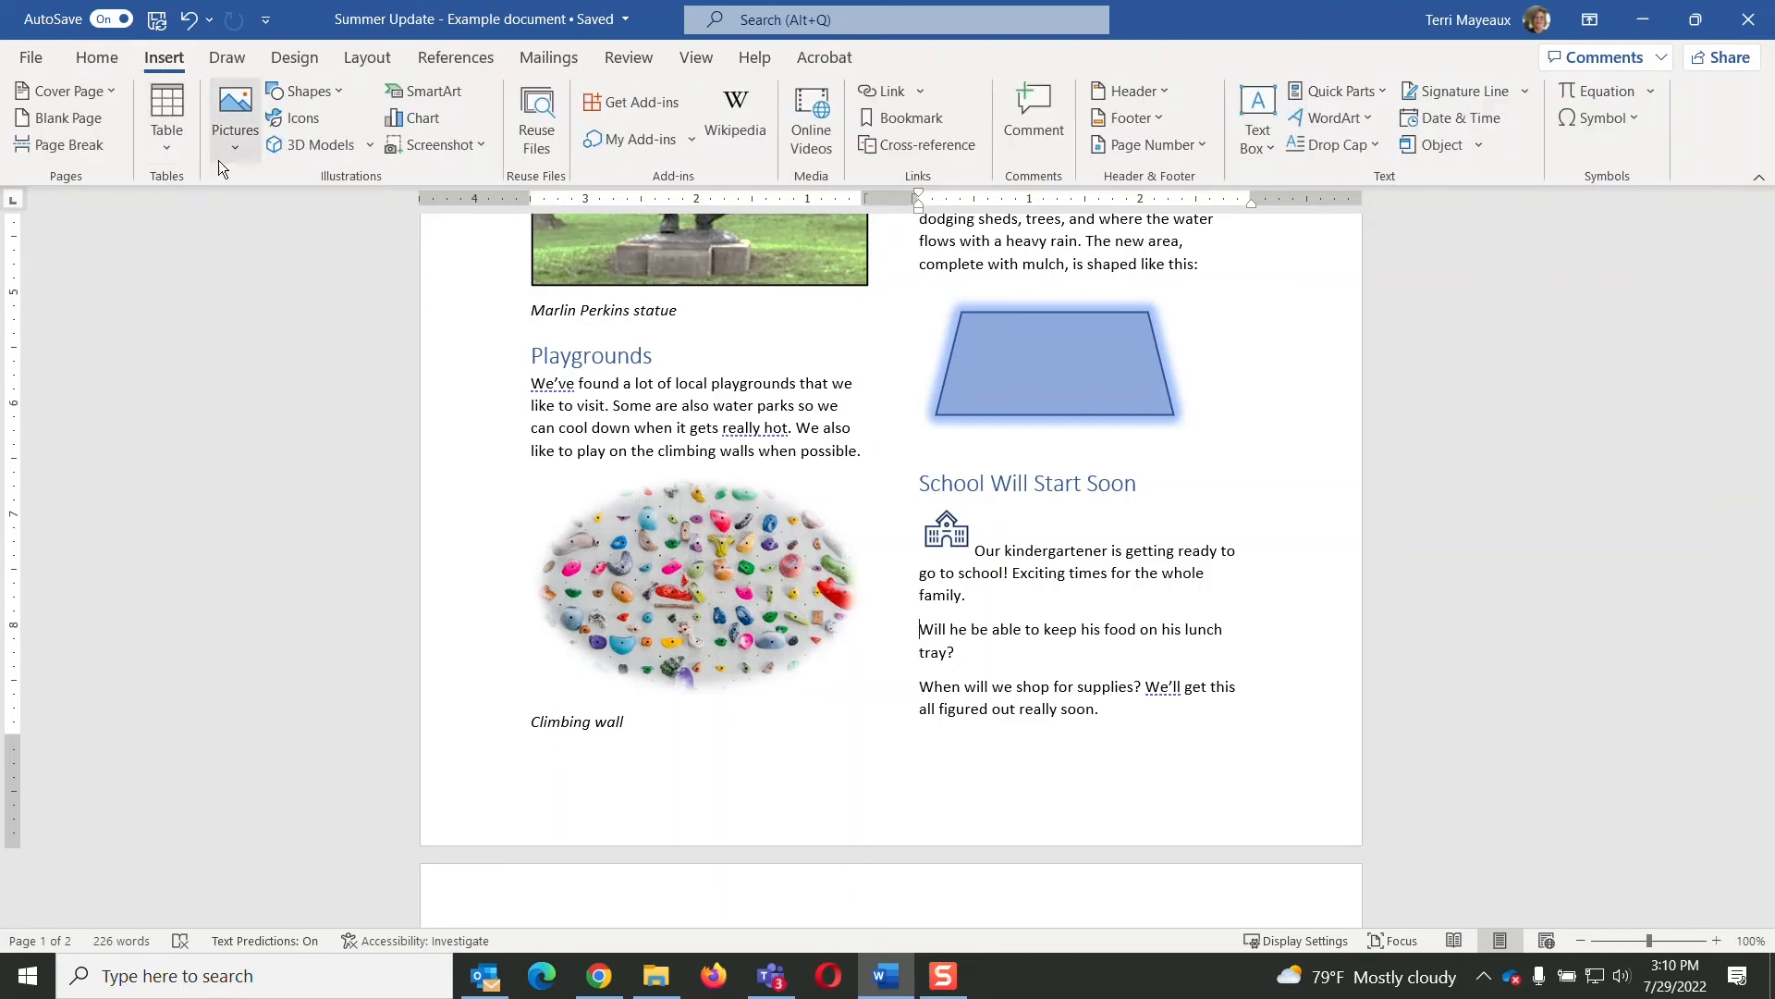
left_click(307, 117)
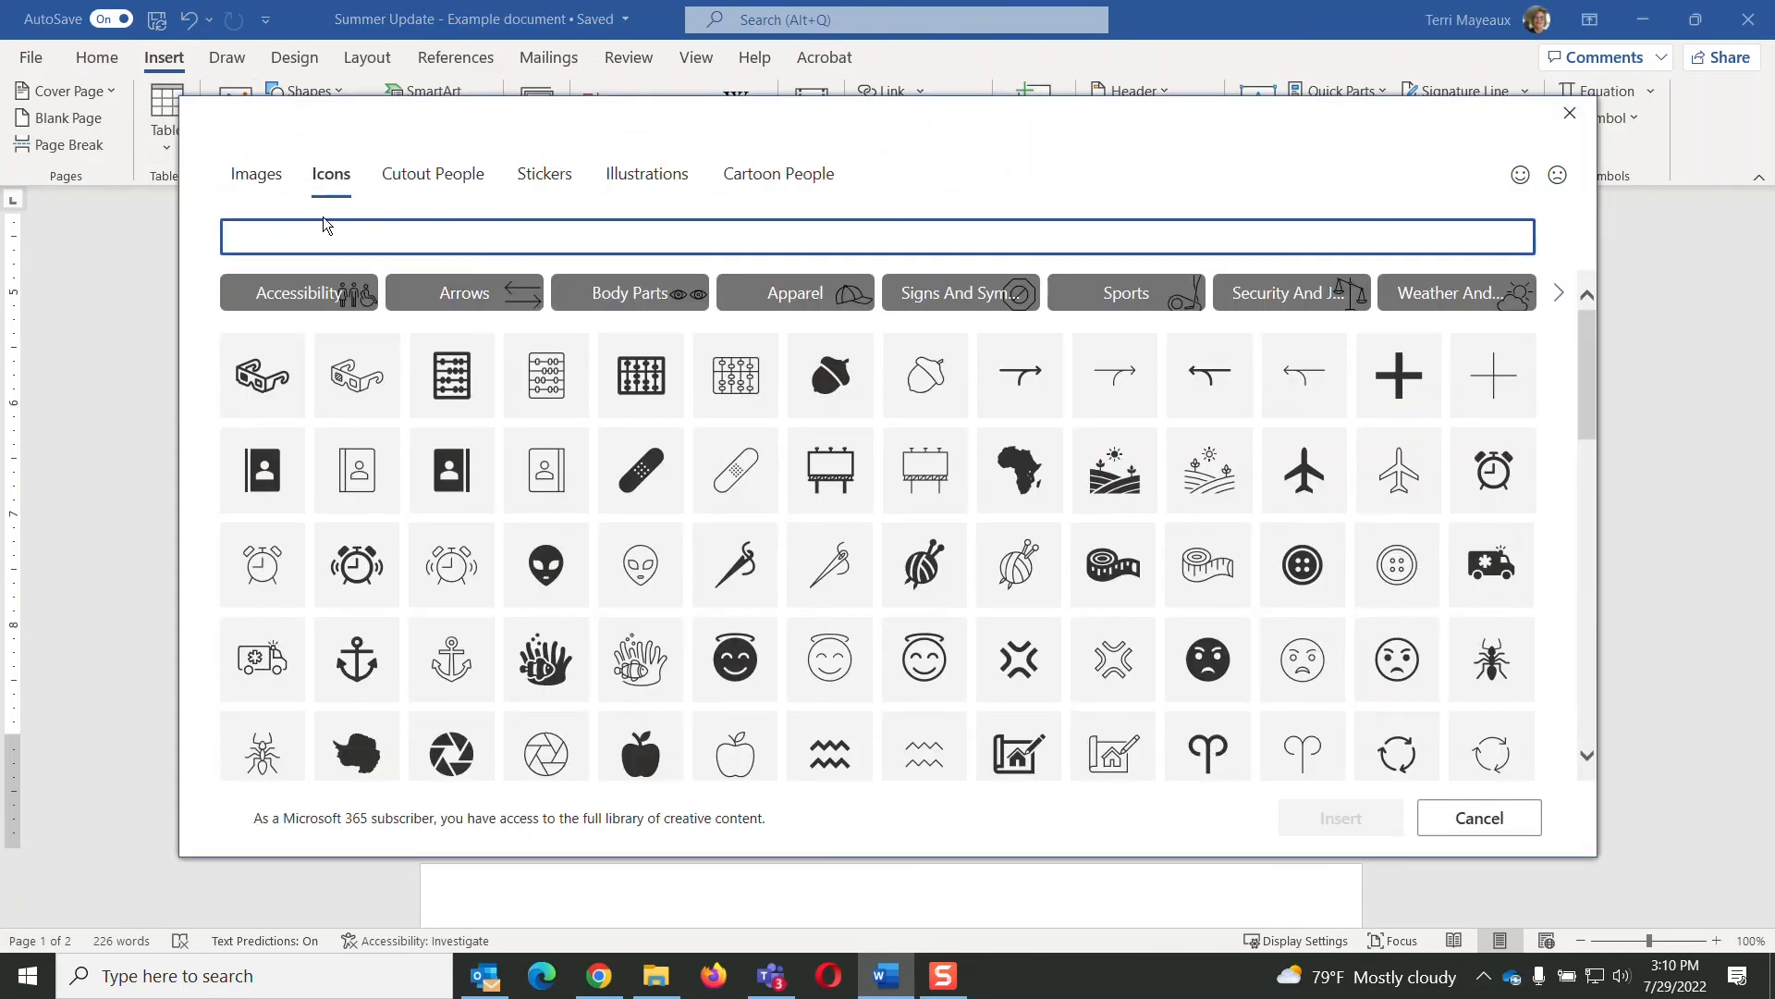
type("lunch")
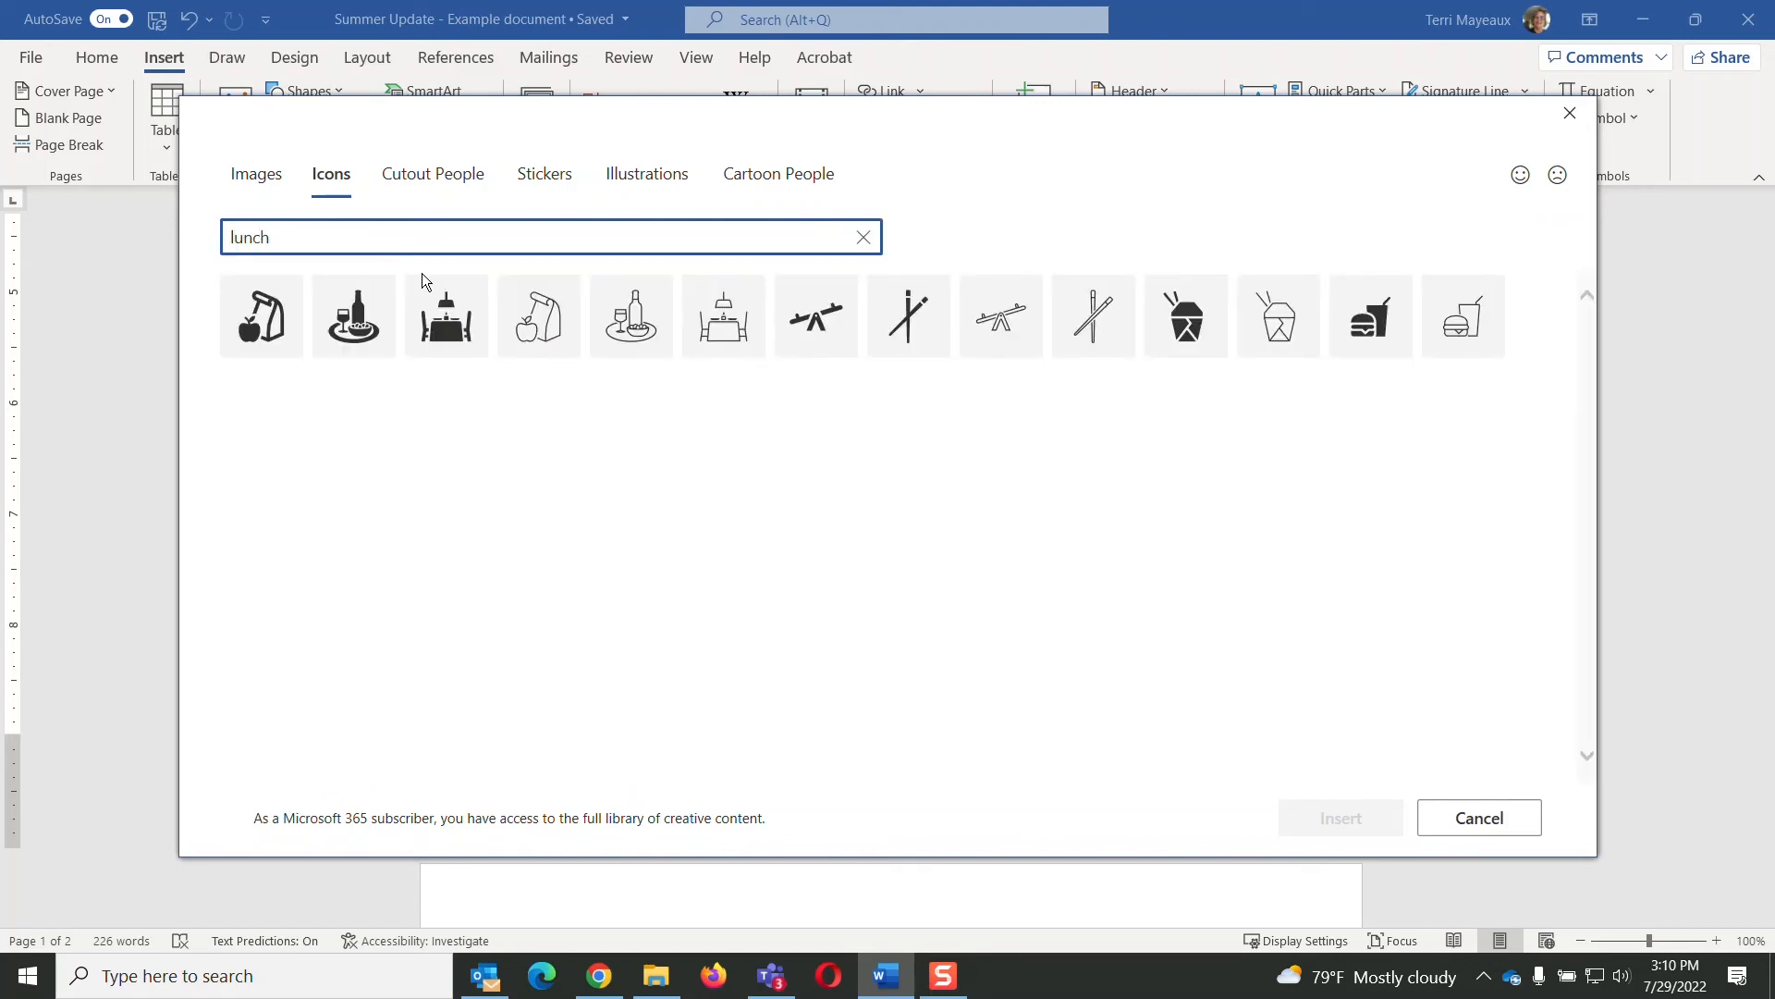
left_click(277, 329)
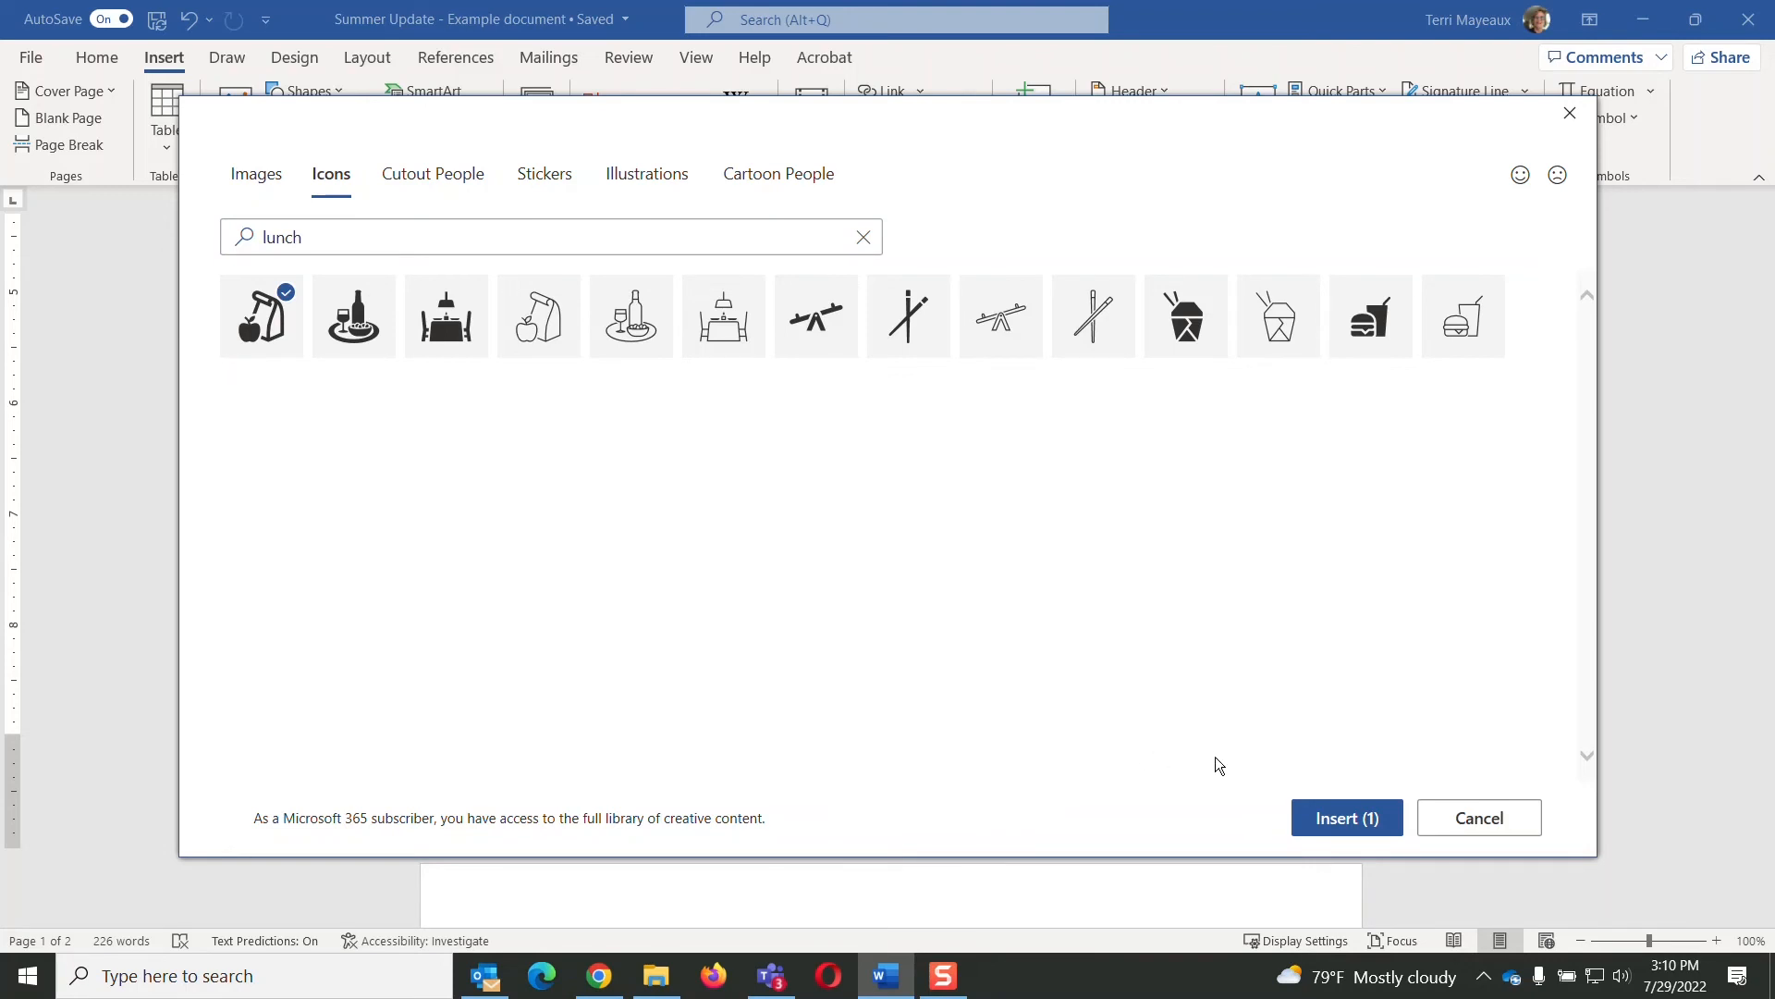
left_click(1338, 817)
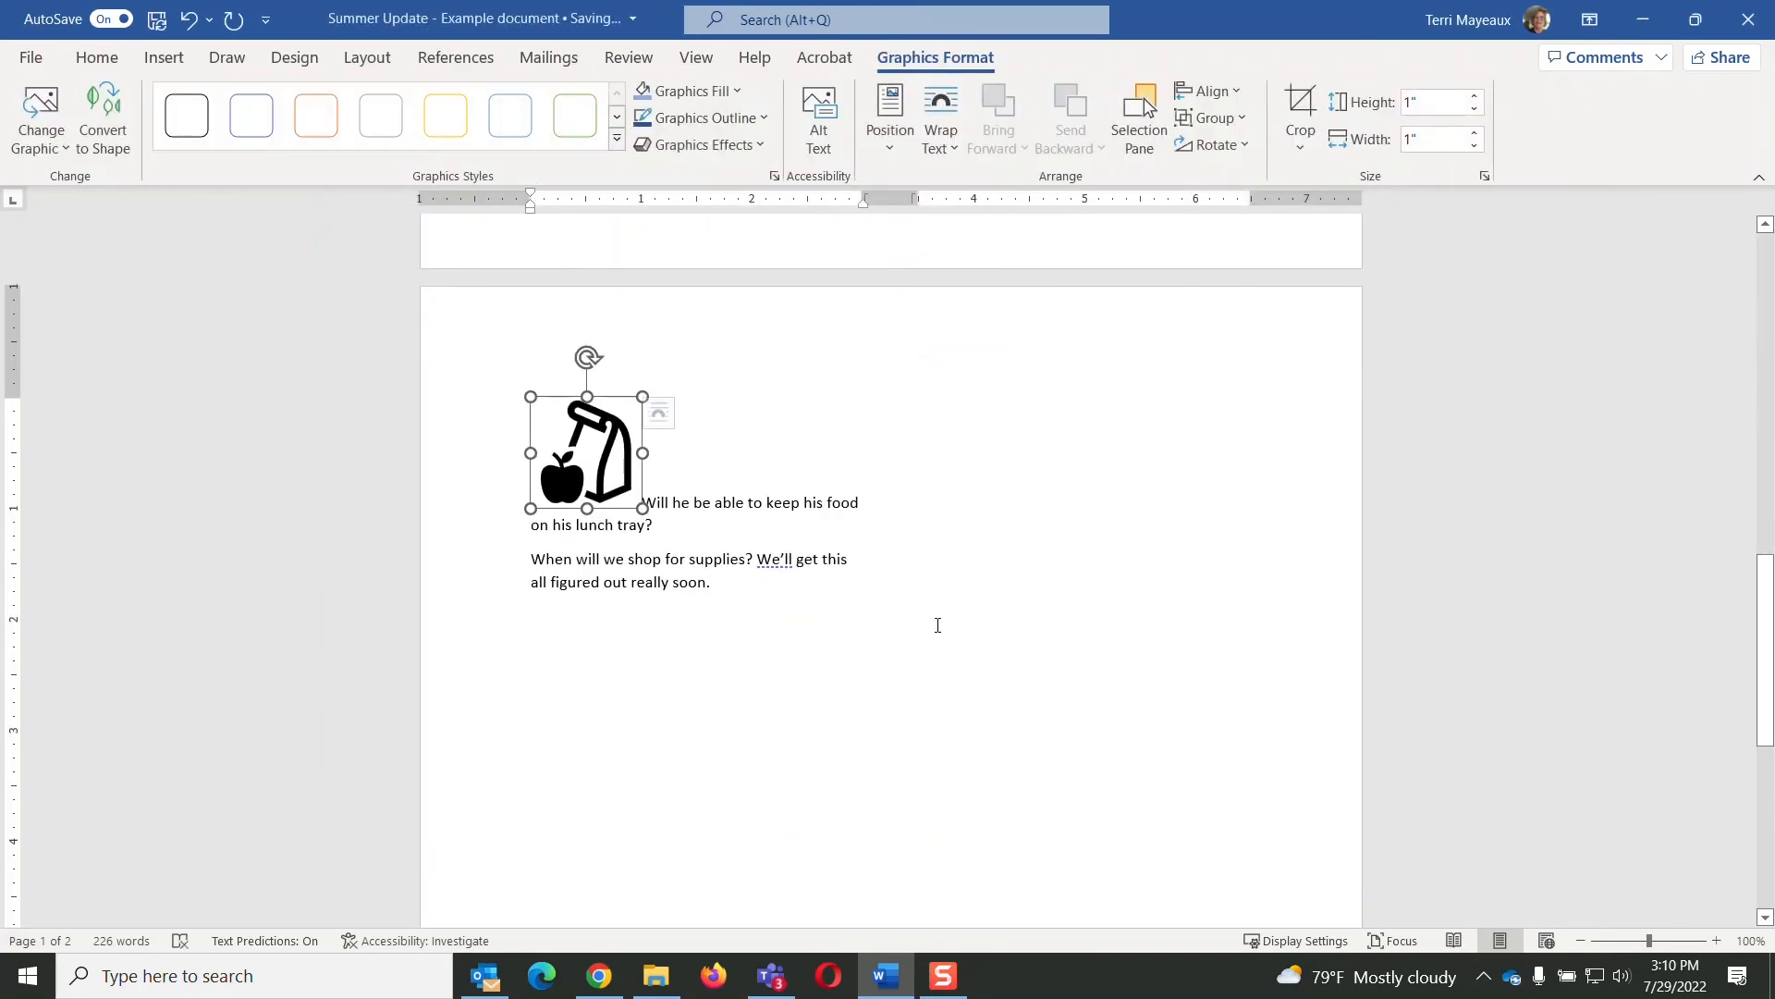
Step: Shrink the lunch bag icon proportionally to about 0.35" square and deselect it
left_click_drag(639, 507, 571, 435)
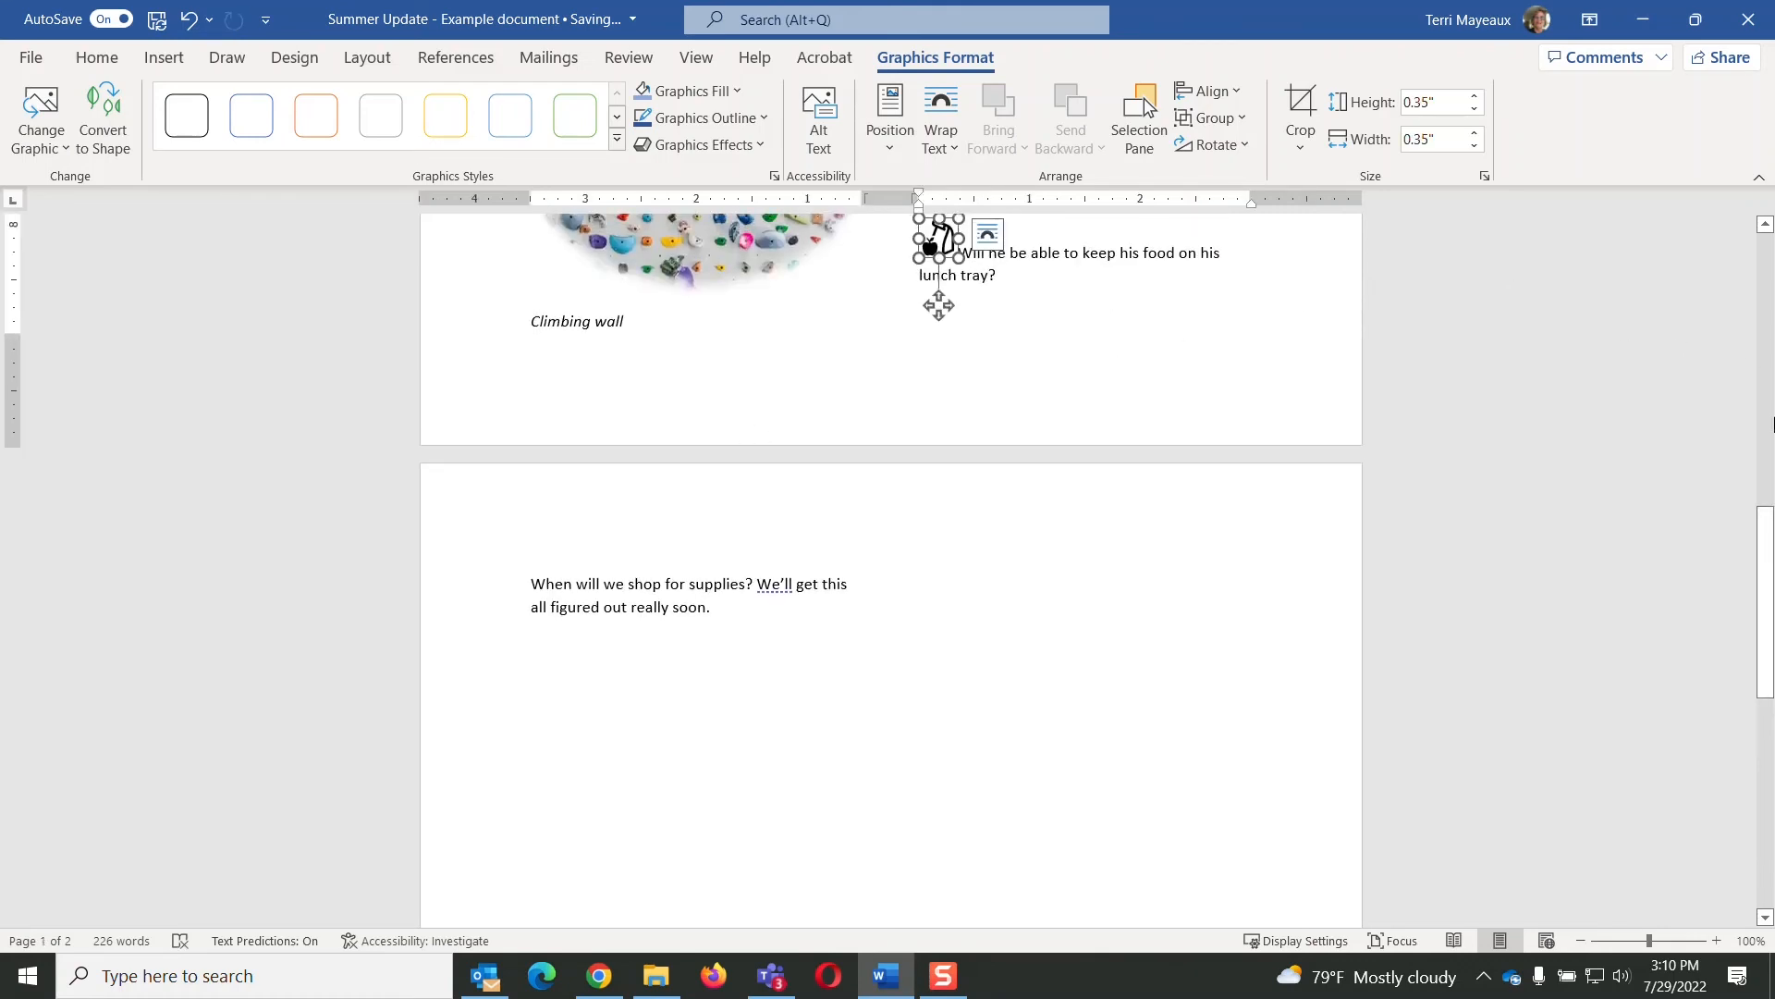
scroll(1772, 423, "up", 5)
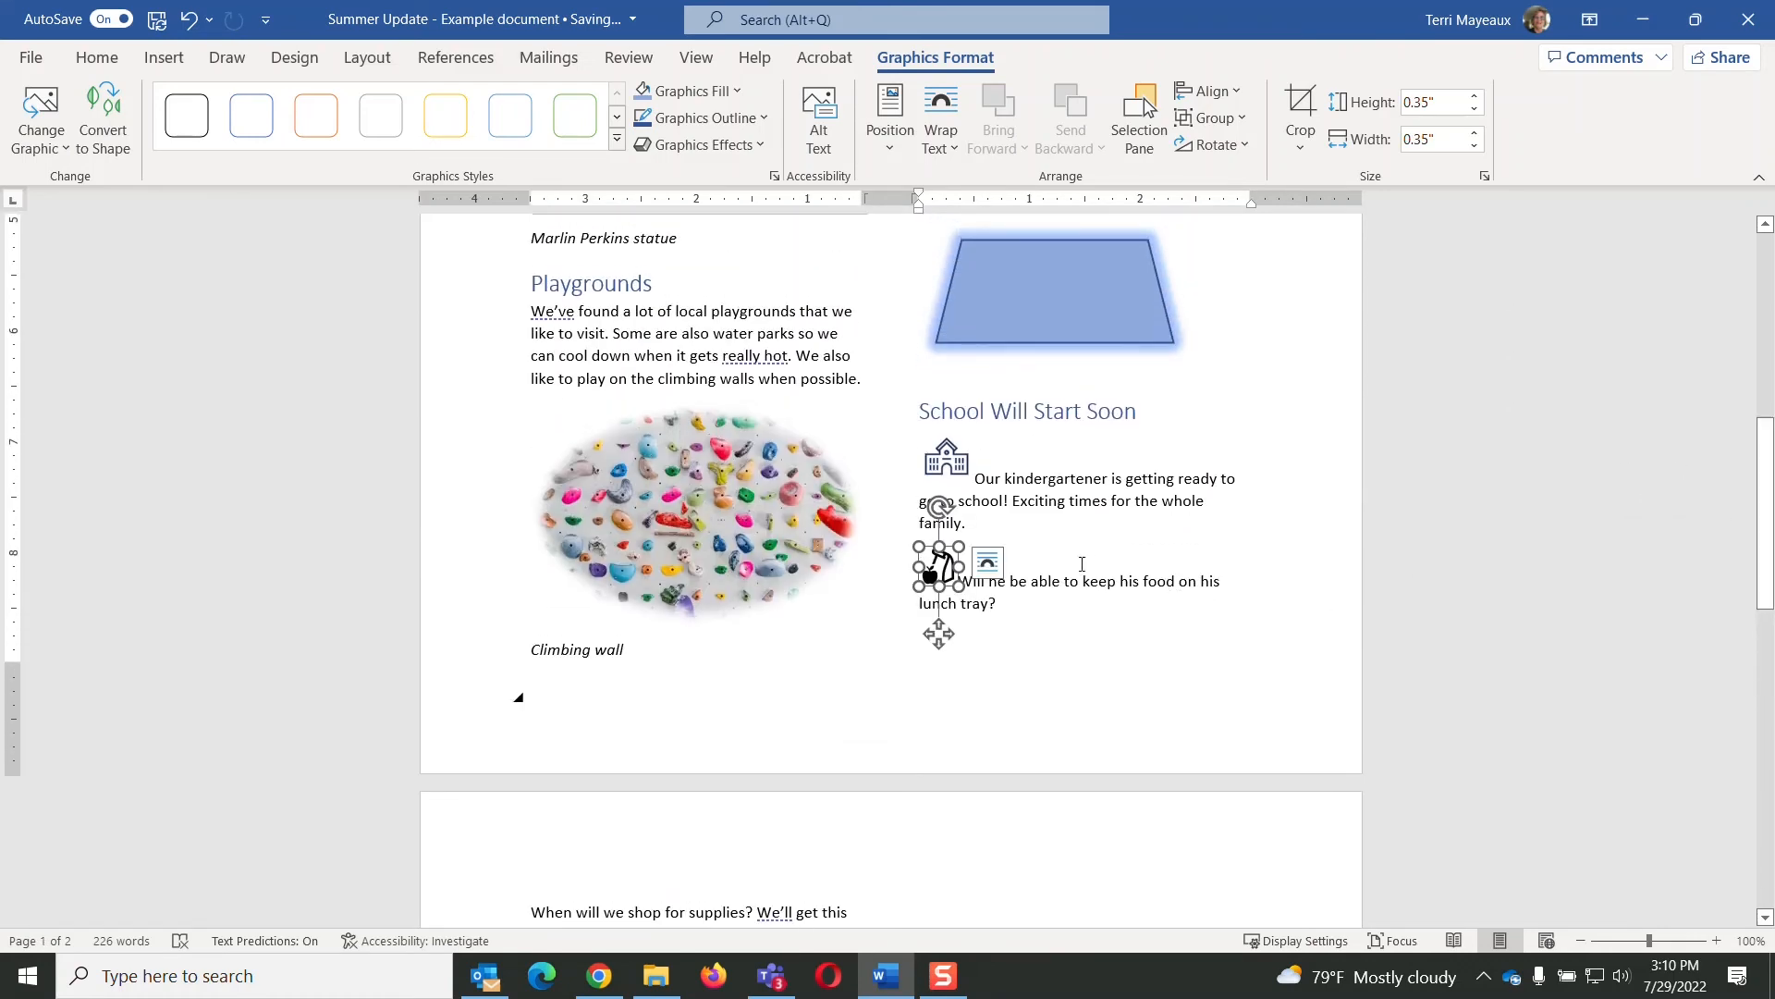
left_click(1065, 571)
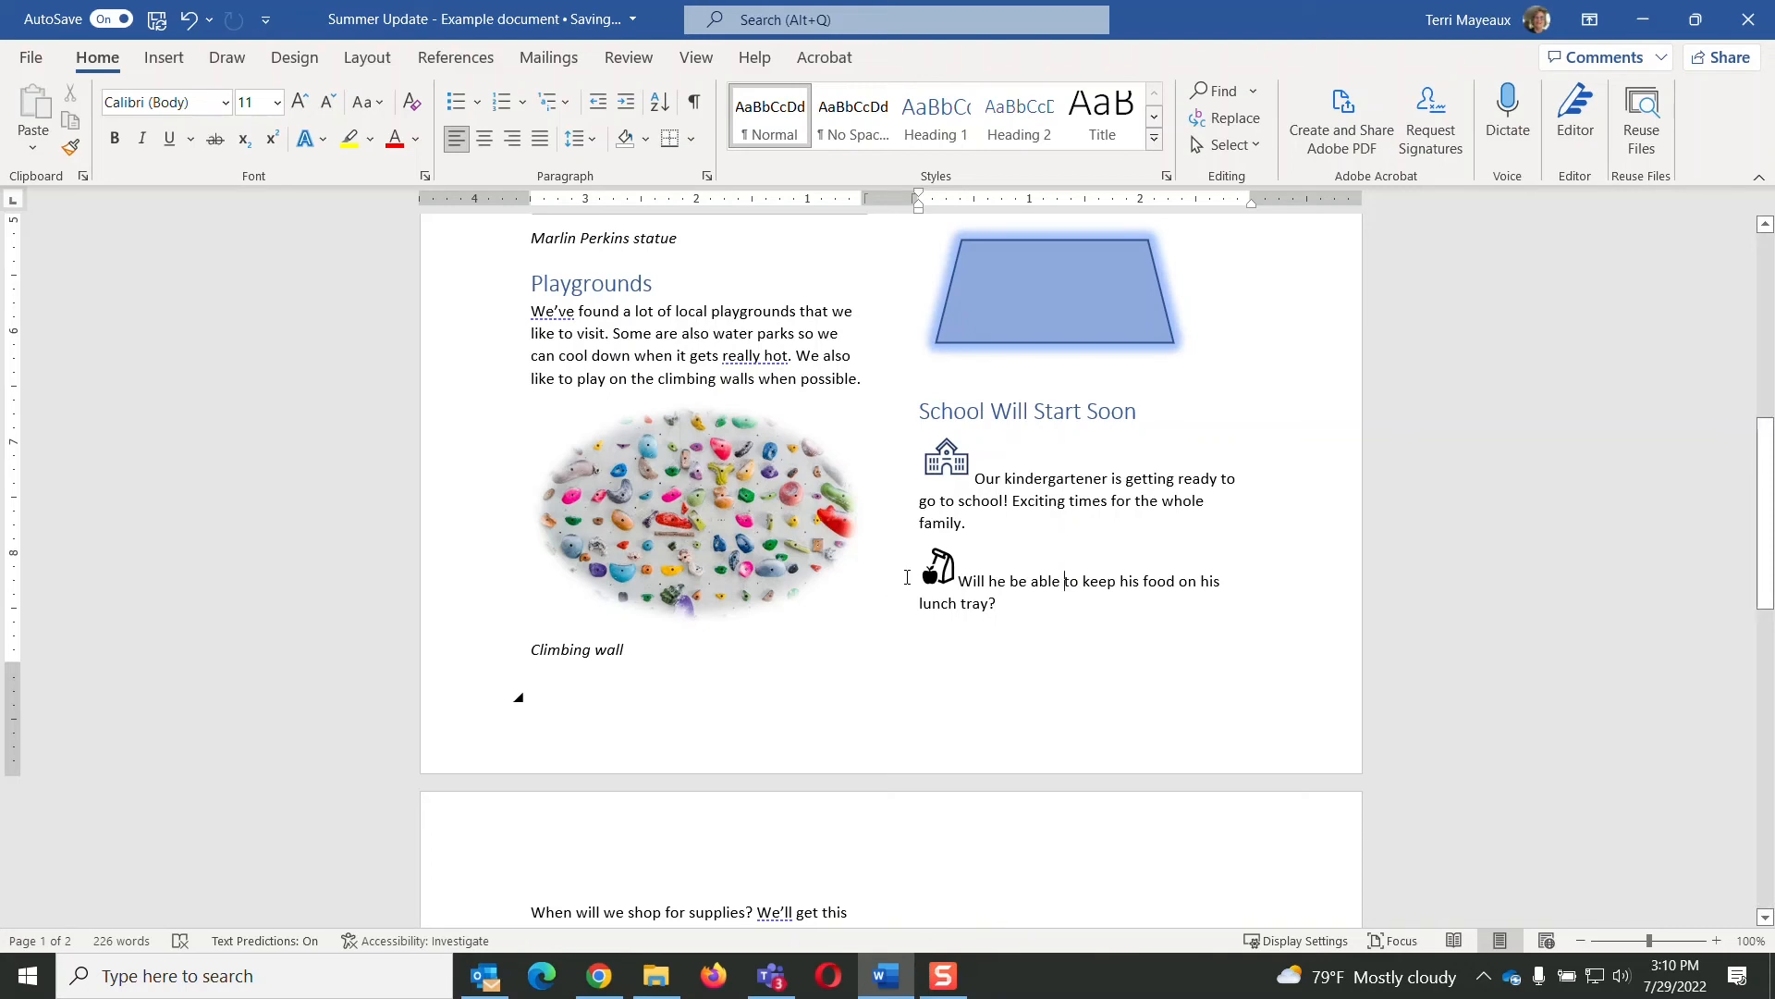
Step: Give the lunch bag icon a standard red graphics outline
left_click(942, 563)
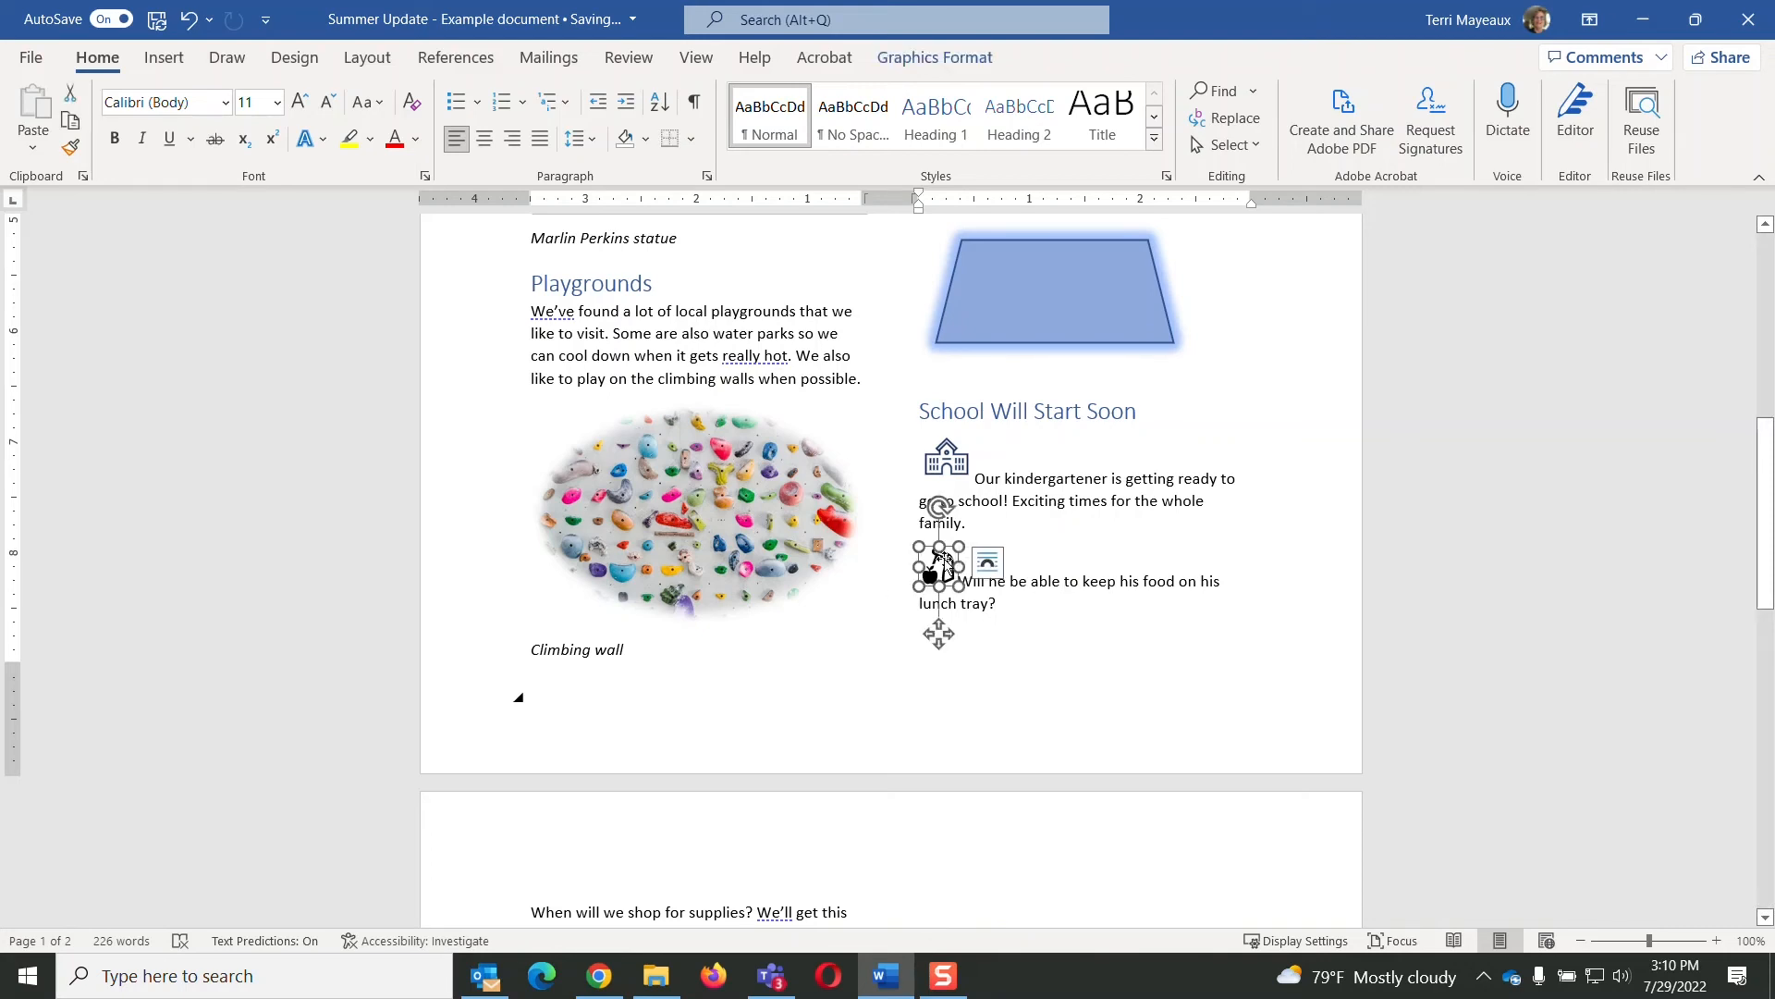
left_click(969, 63)
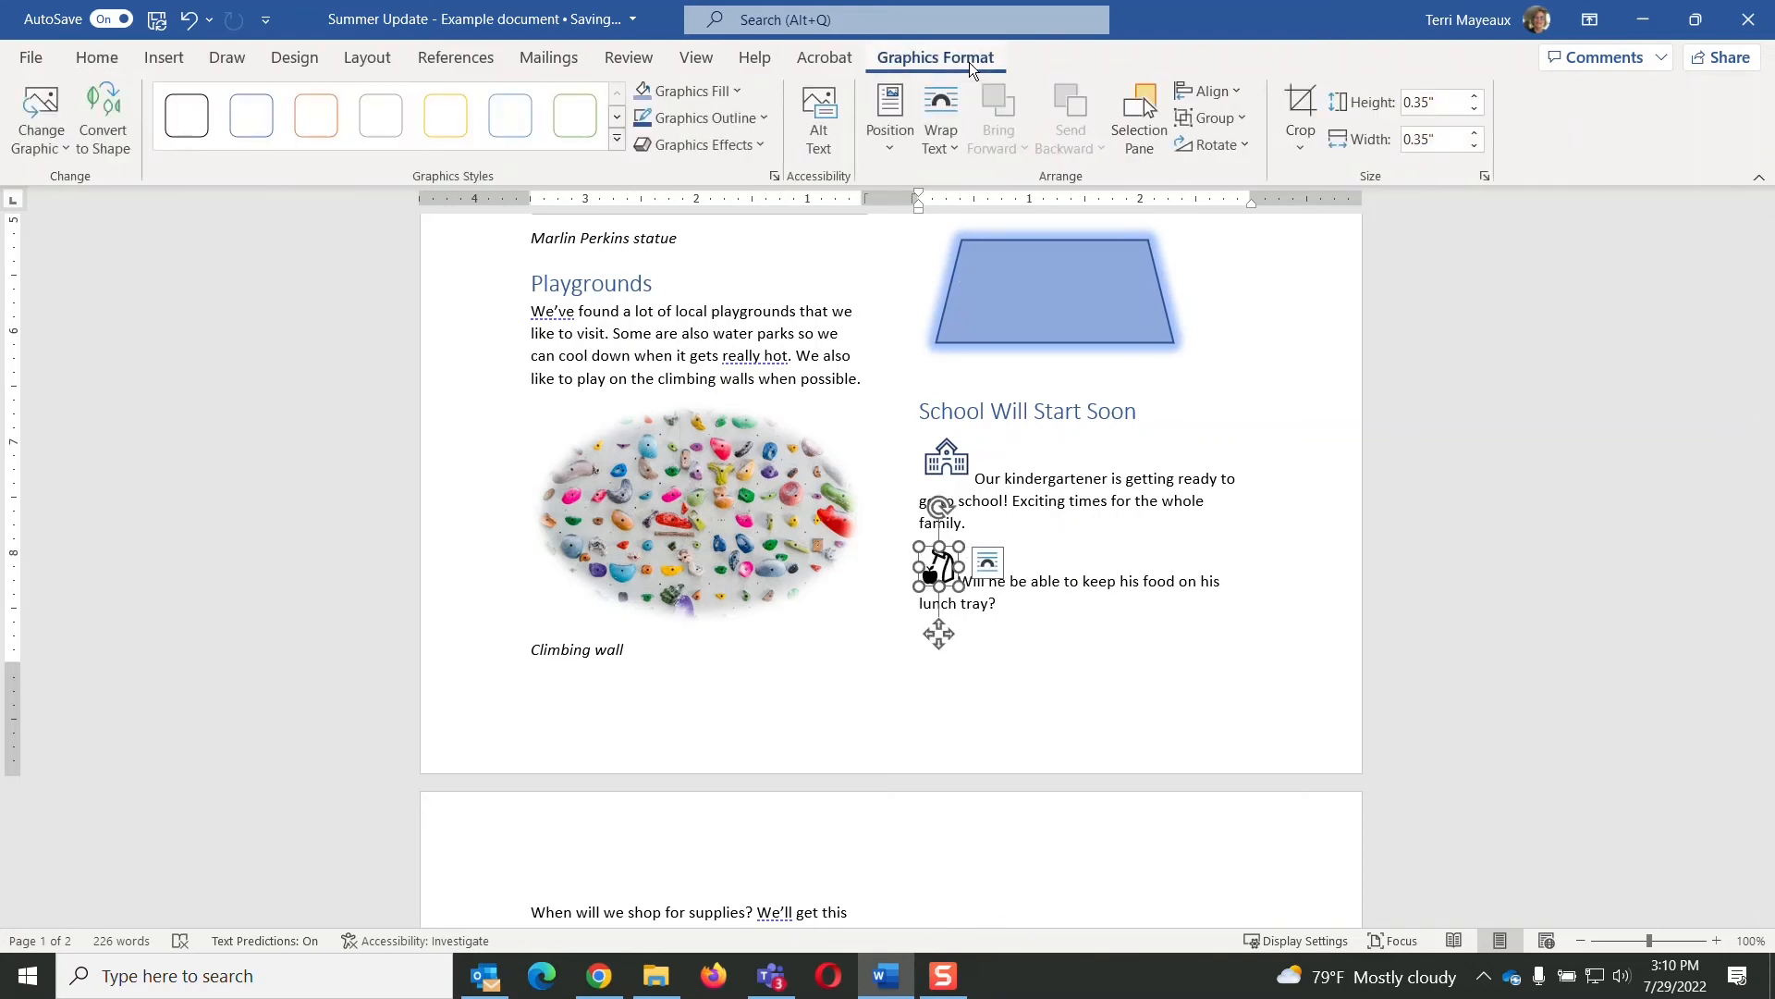
left_click(765, 118)
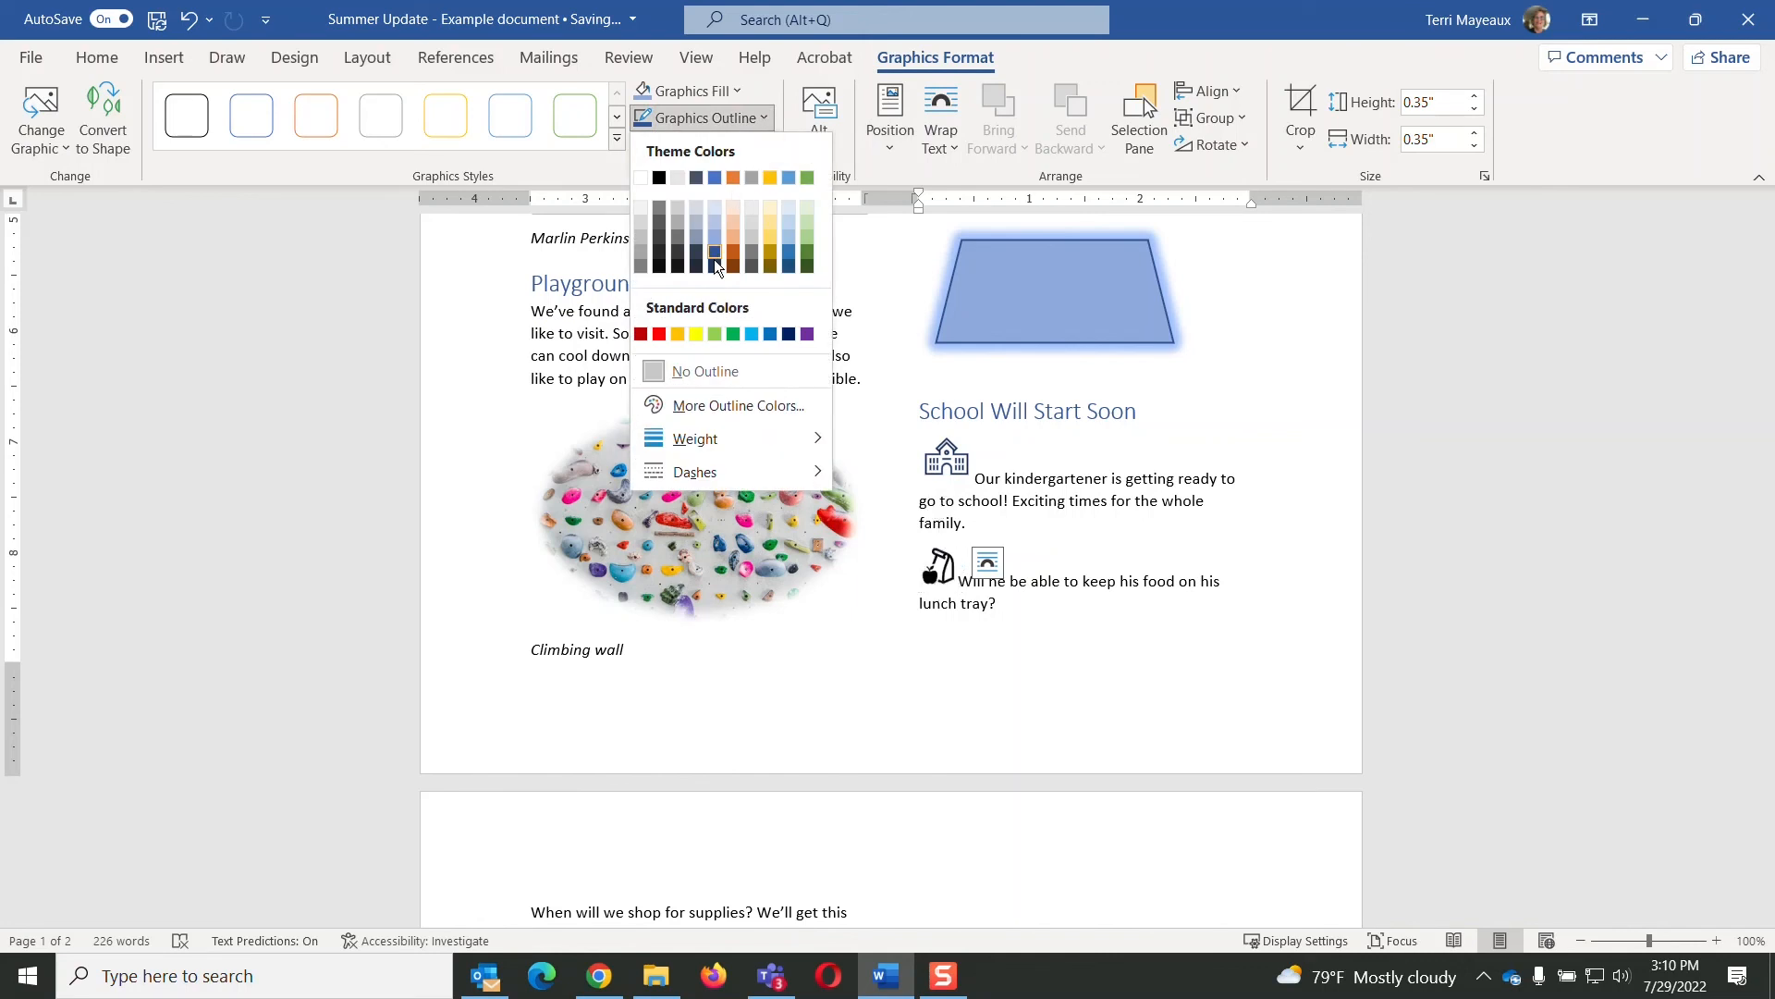
left_click(659, 333)
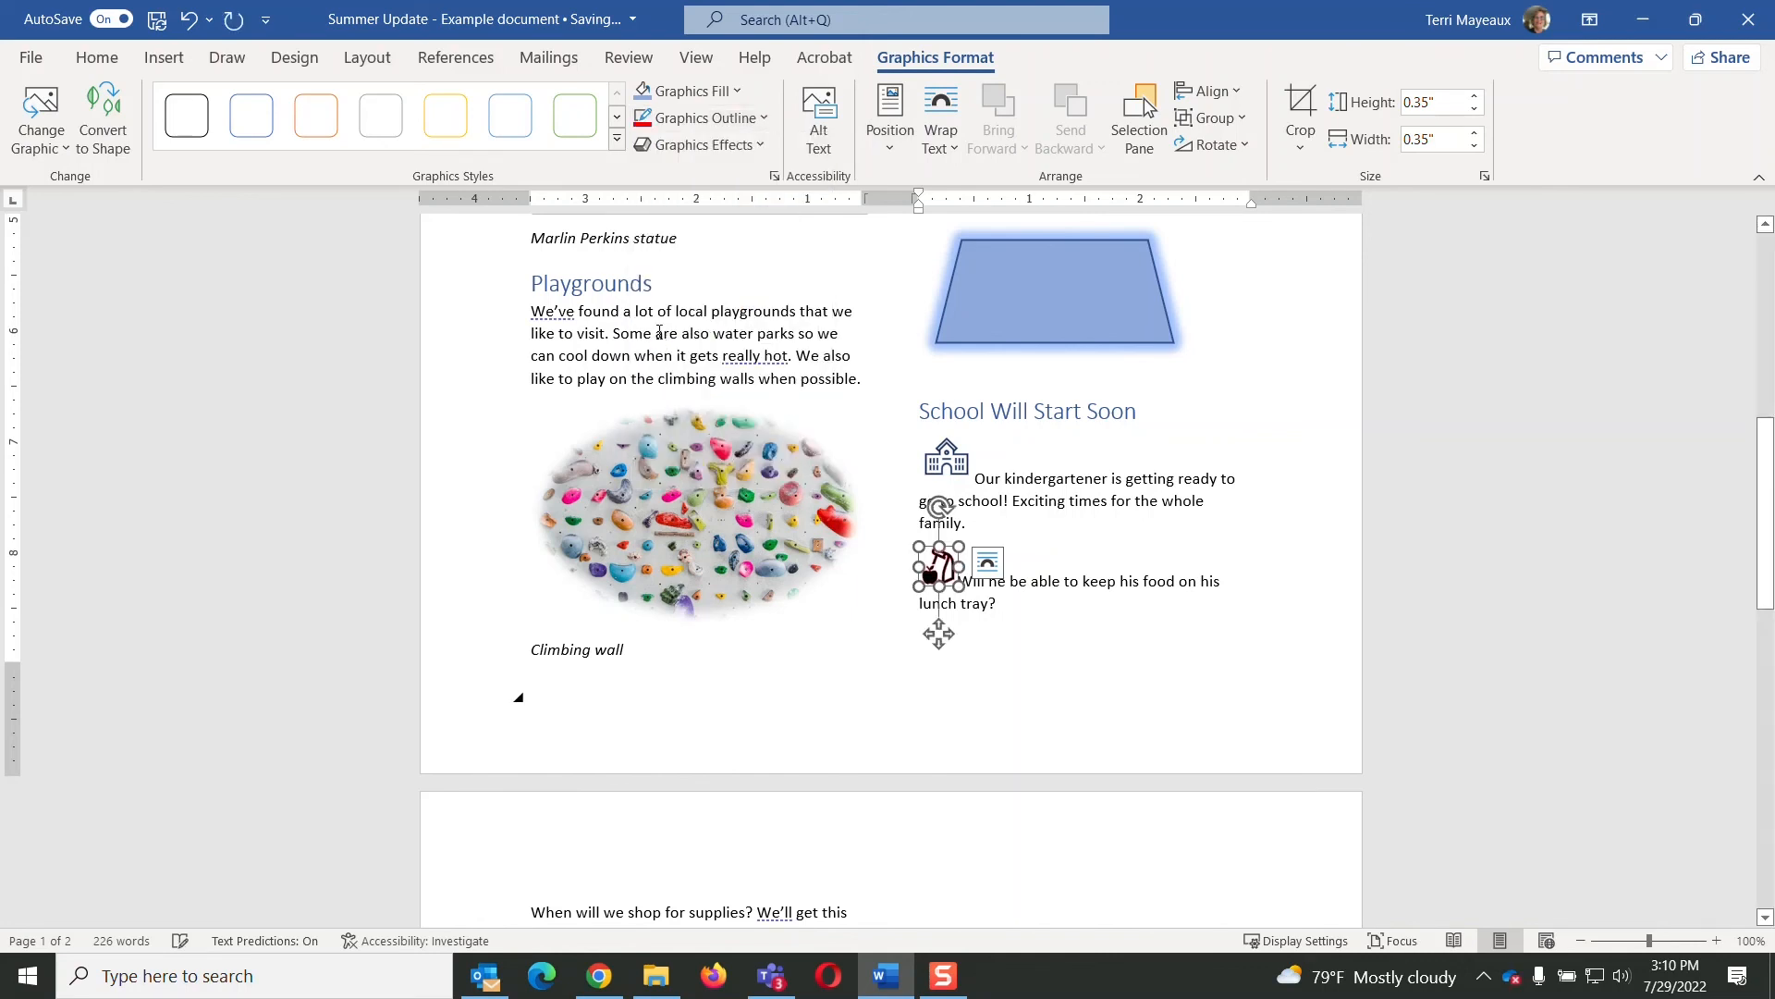
left_click(746, 271)
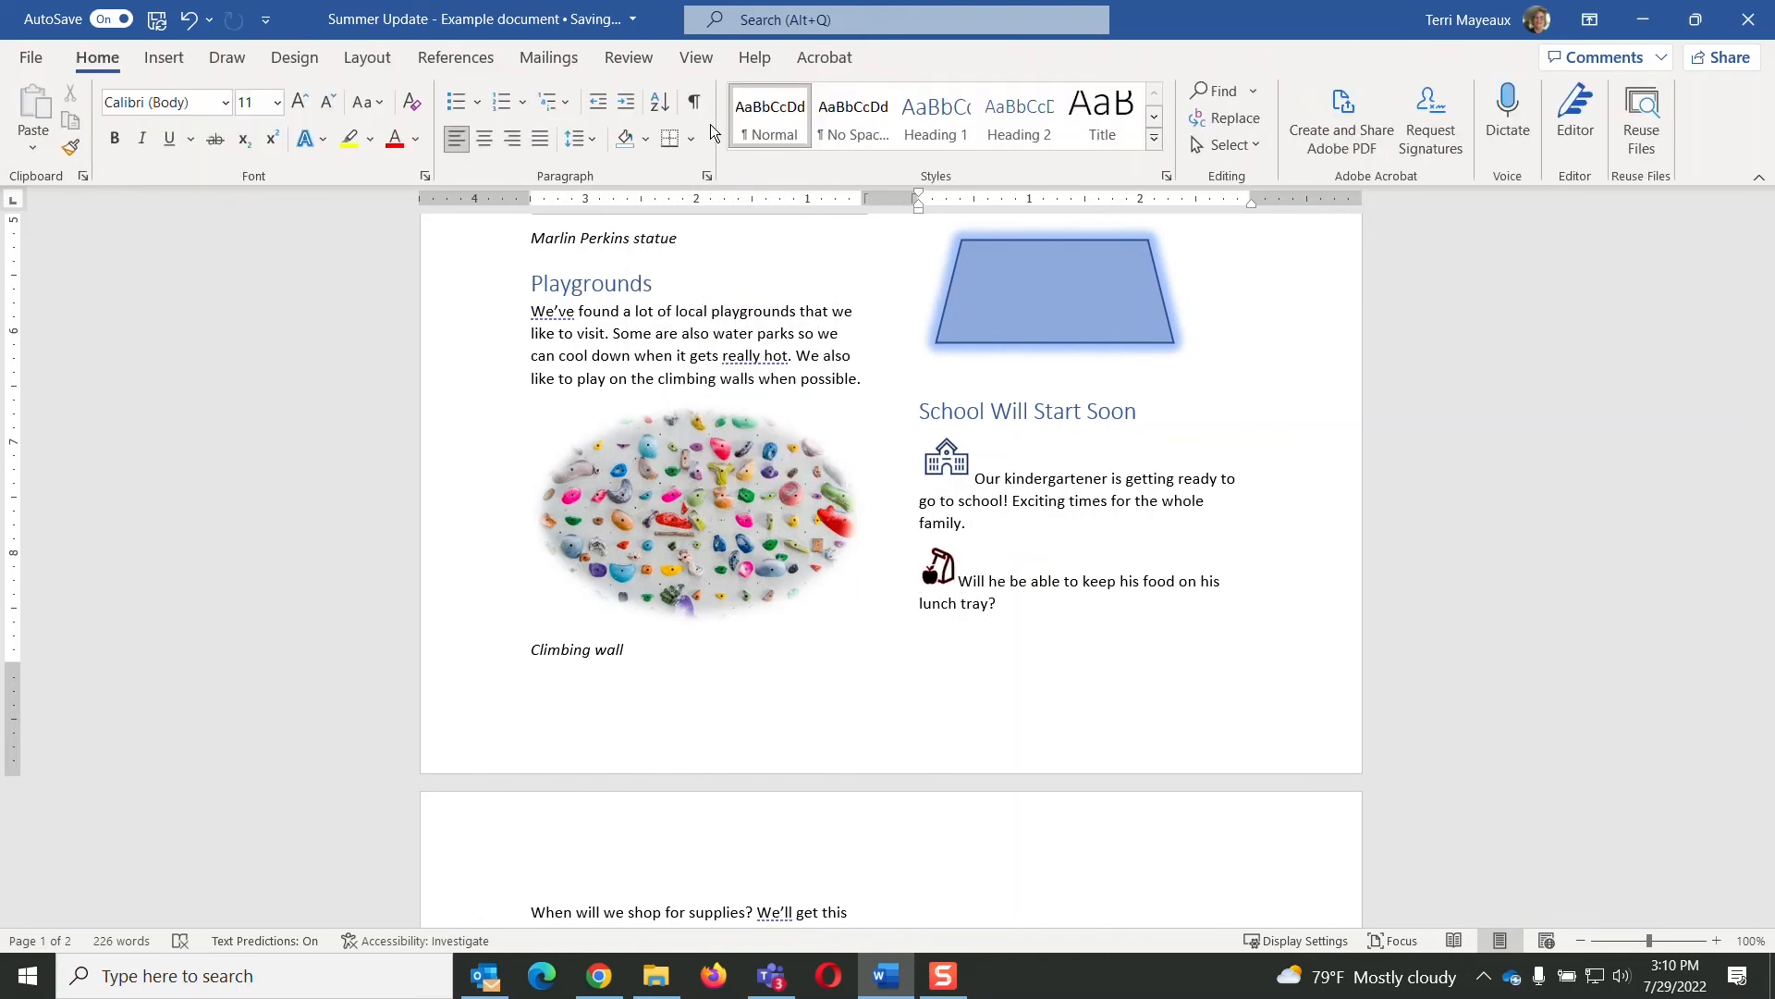
Step: Fill the lunch bag icon with standard red and deselect it
left_click(938, 567)
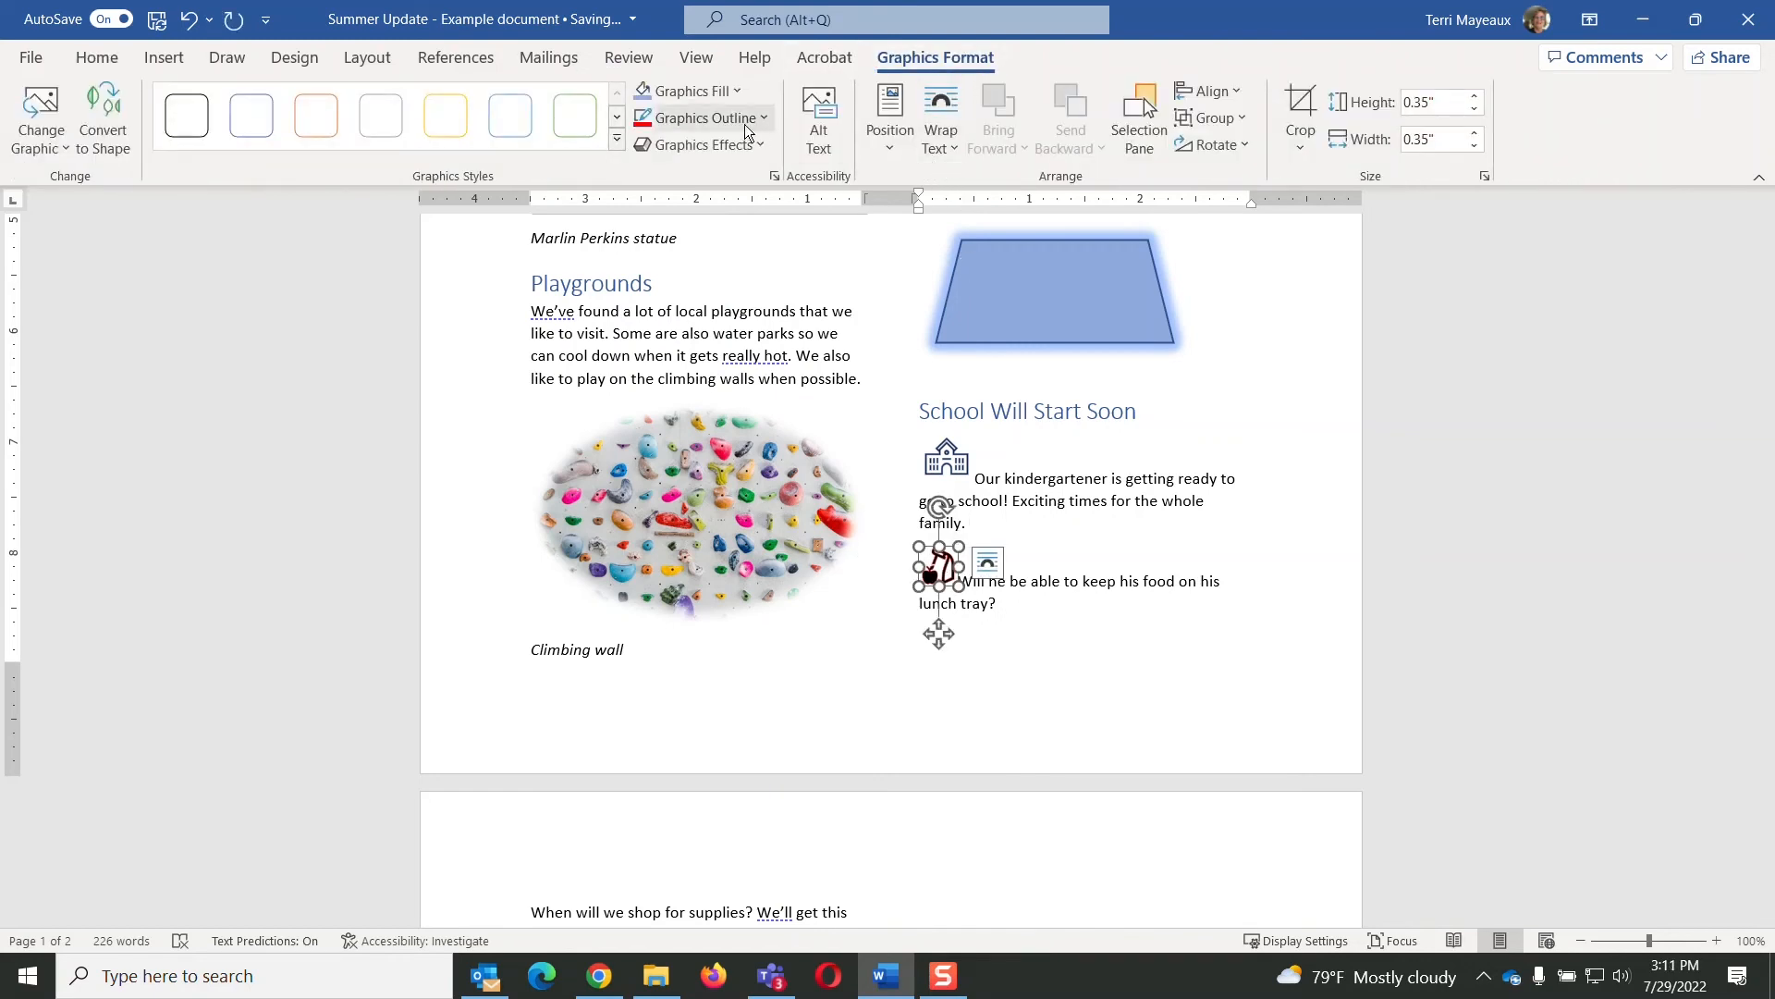
left_click(732, 92)
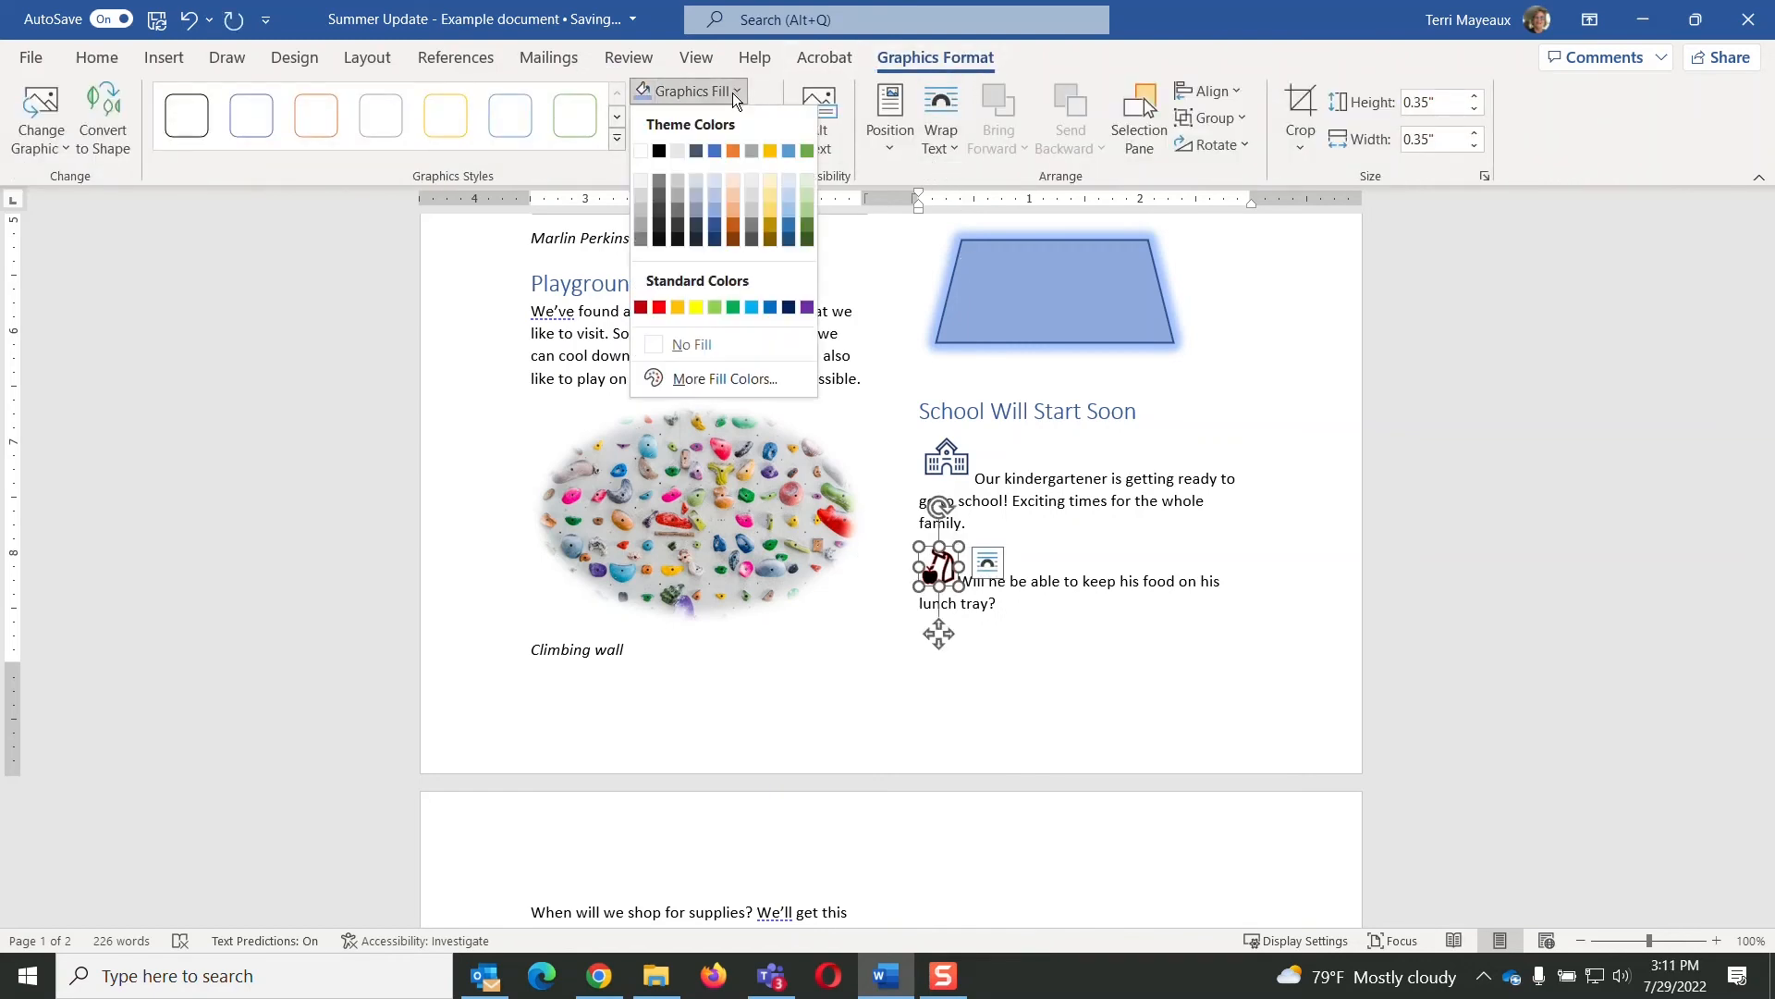
left_click(660, 307)
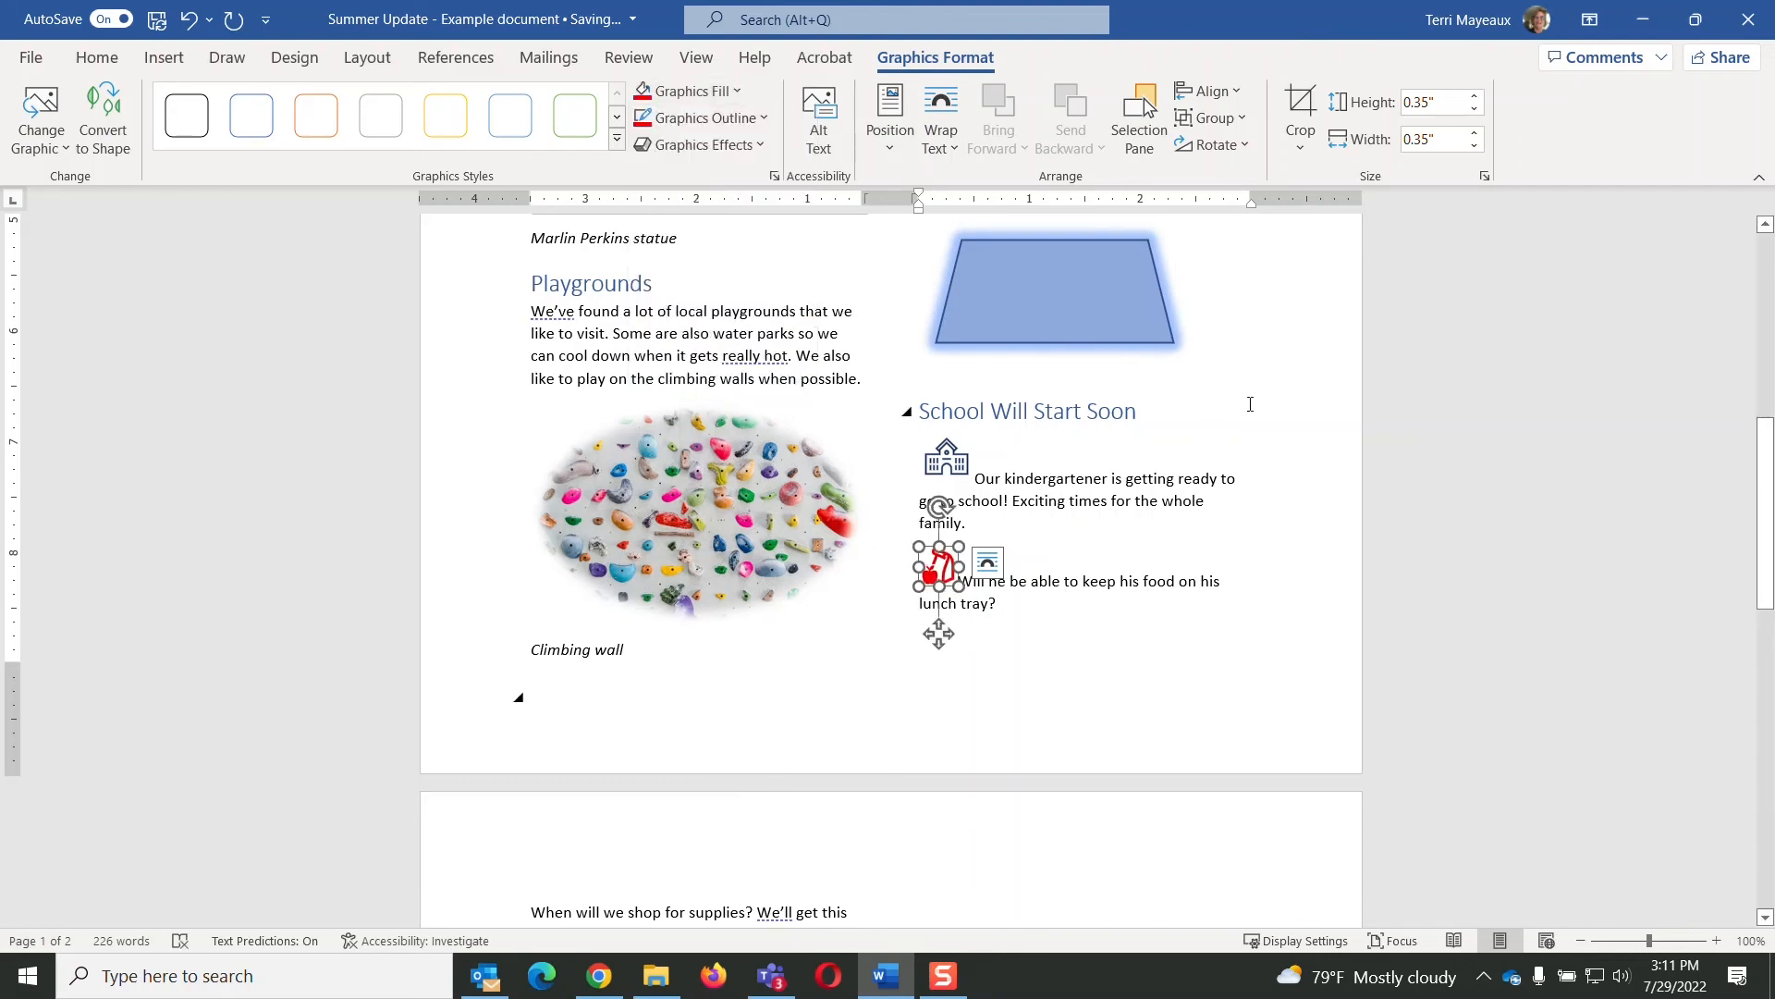
left_click(1277, 387)
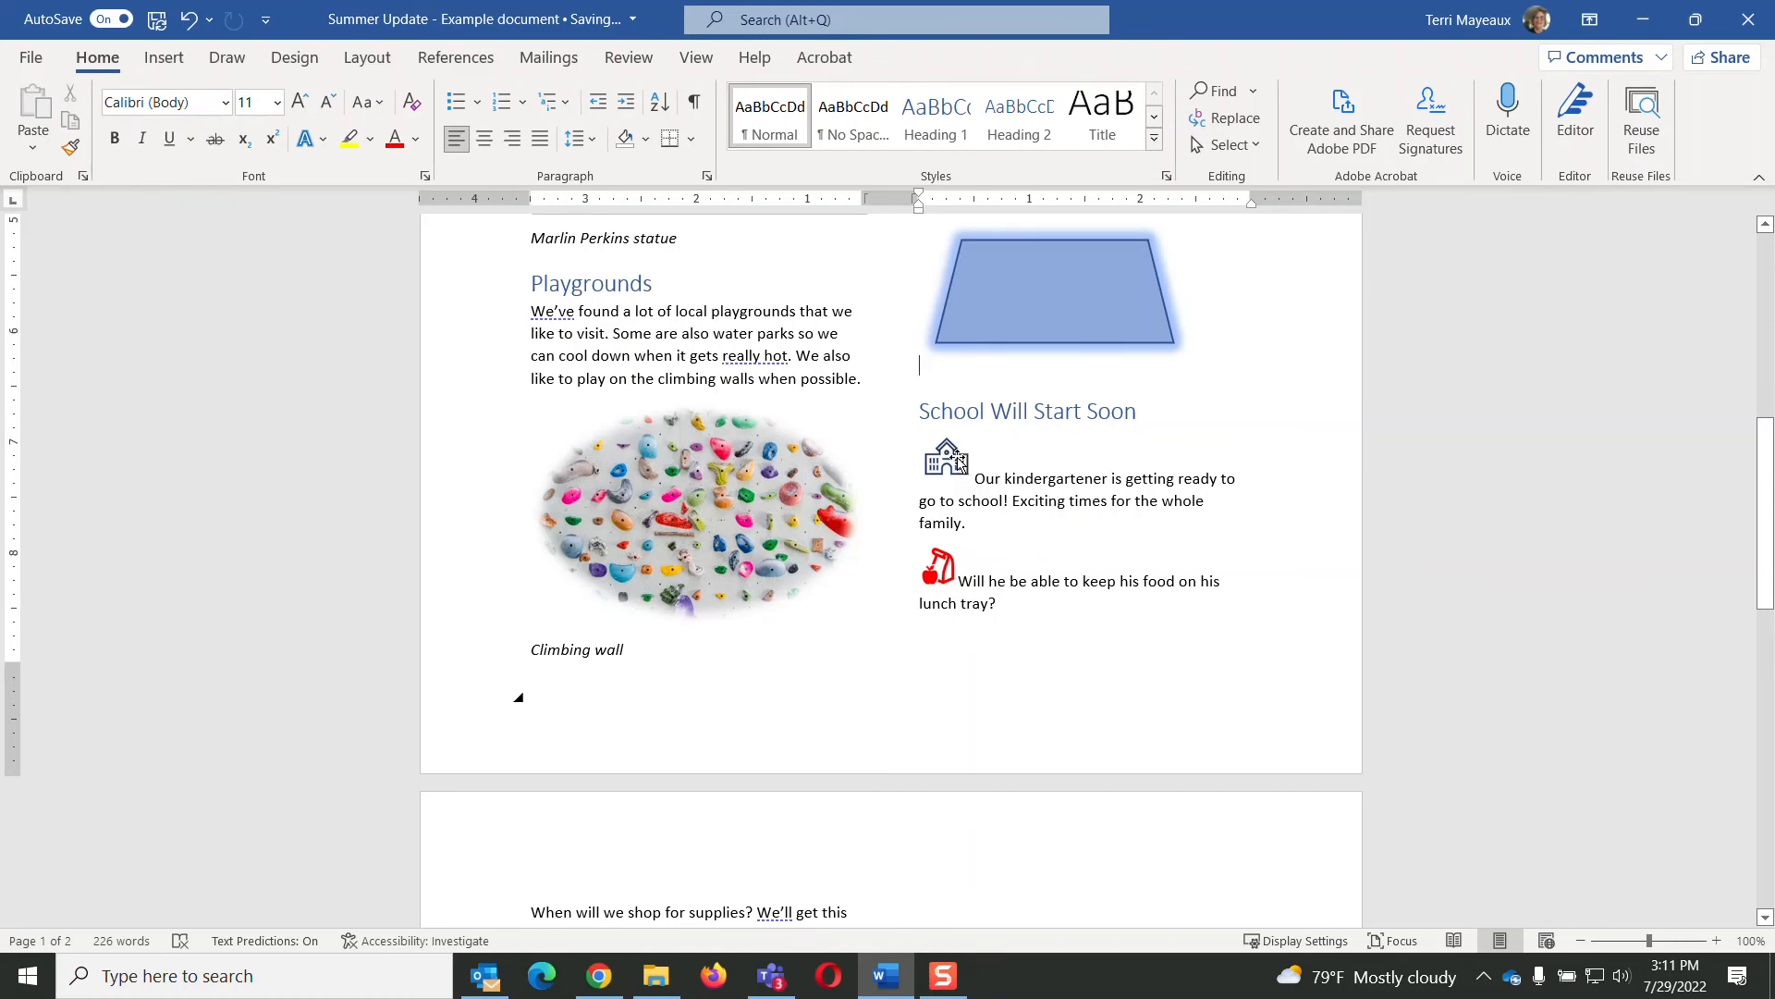
Step: Shrink the school building icon to about 0.44" square so the supplies paragraph fits on the first page
left_click(961, 463)
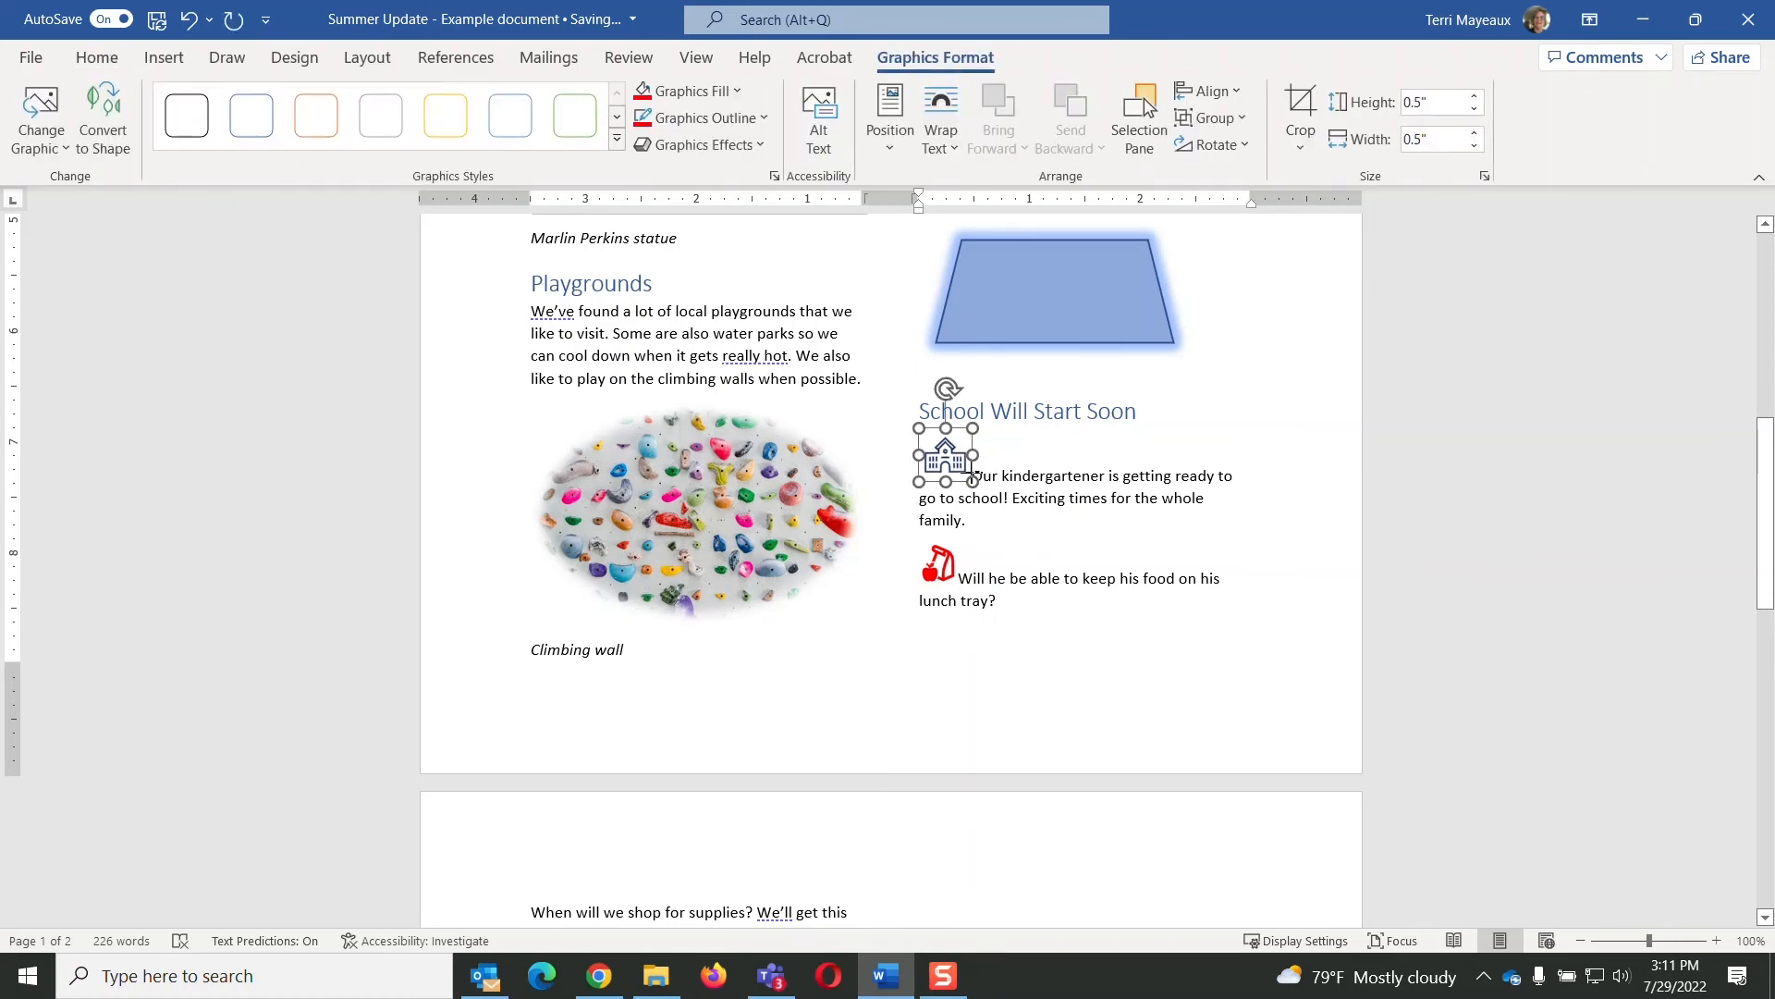
left_click_drag(972, 479, 967, 477)
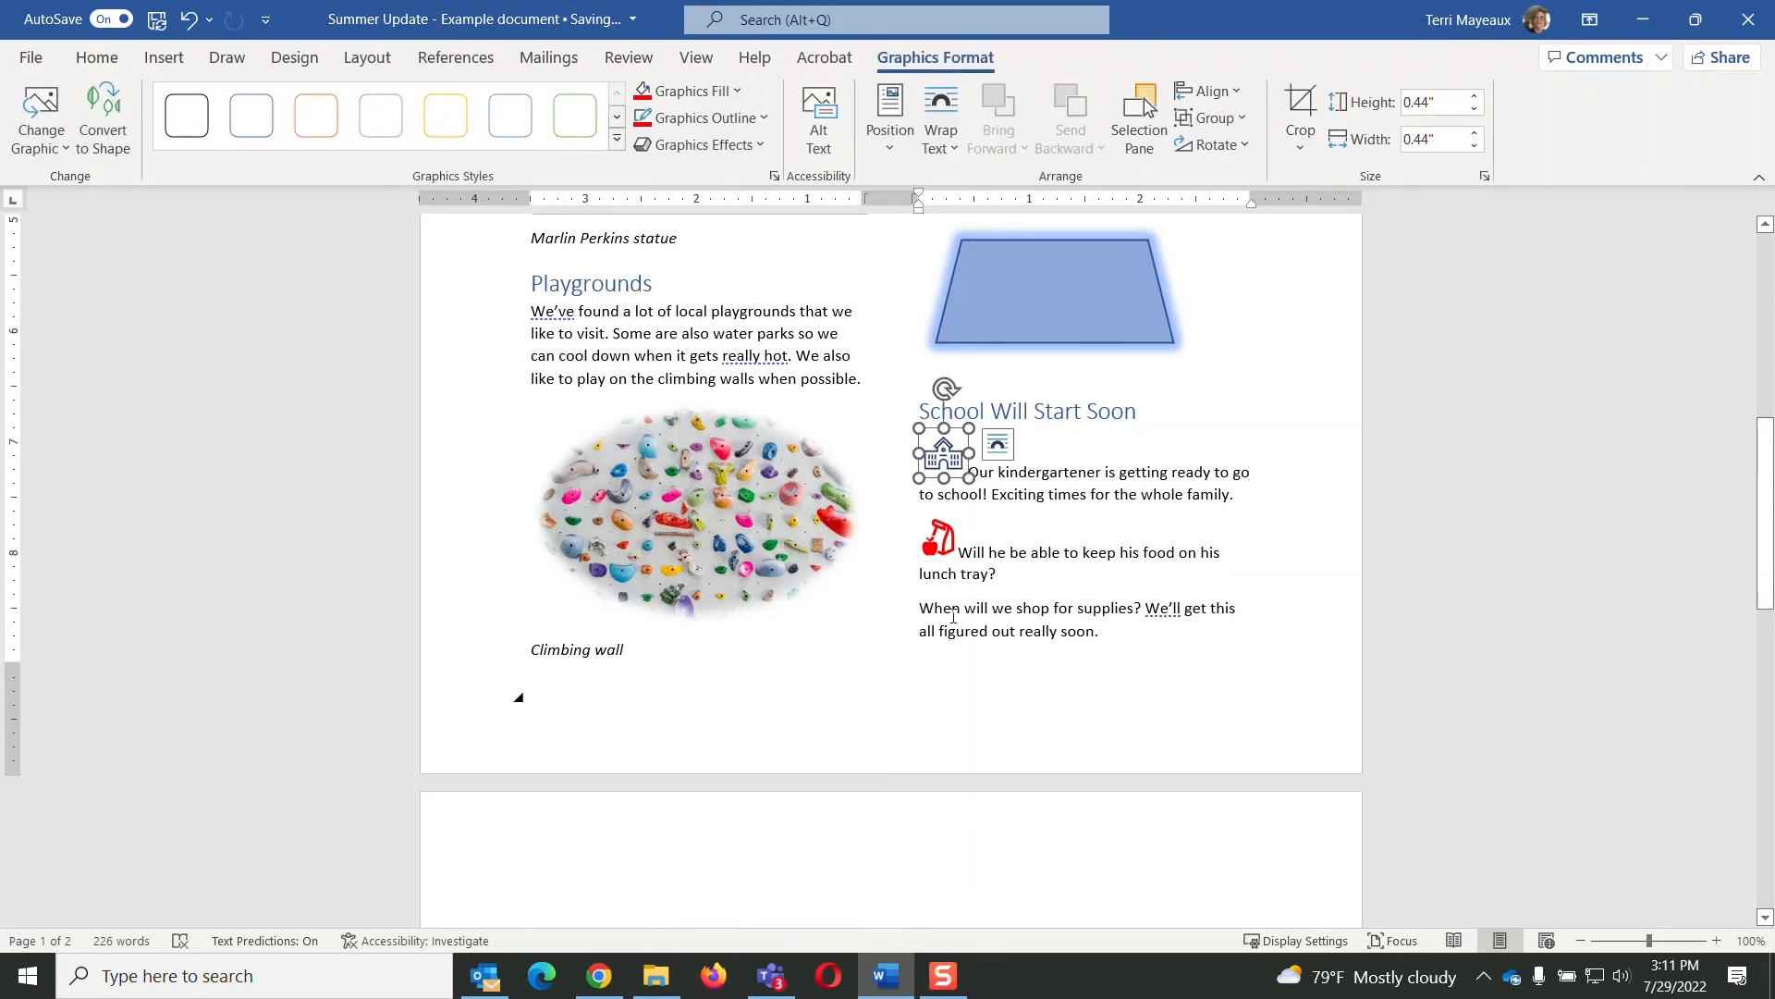
Step: Insert the solid pencil icon, found by searching icons for "pencils", at the start of the paragraph about shopping for supplies
left_click(921, 610)
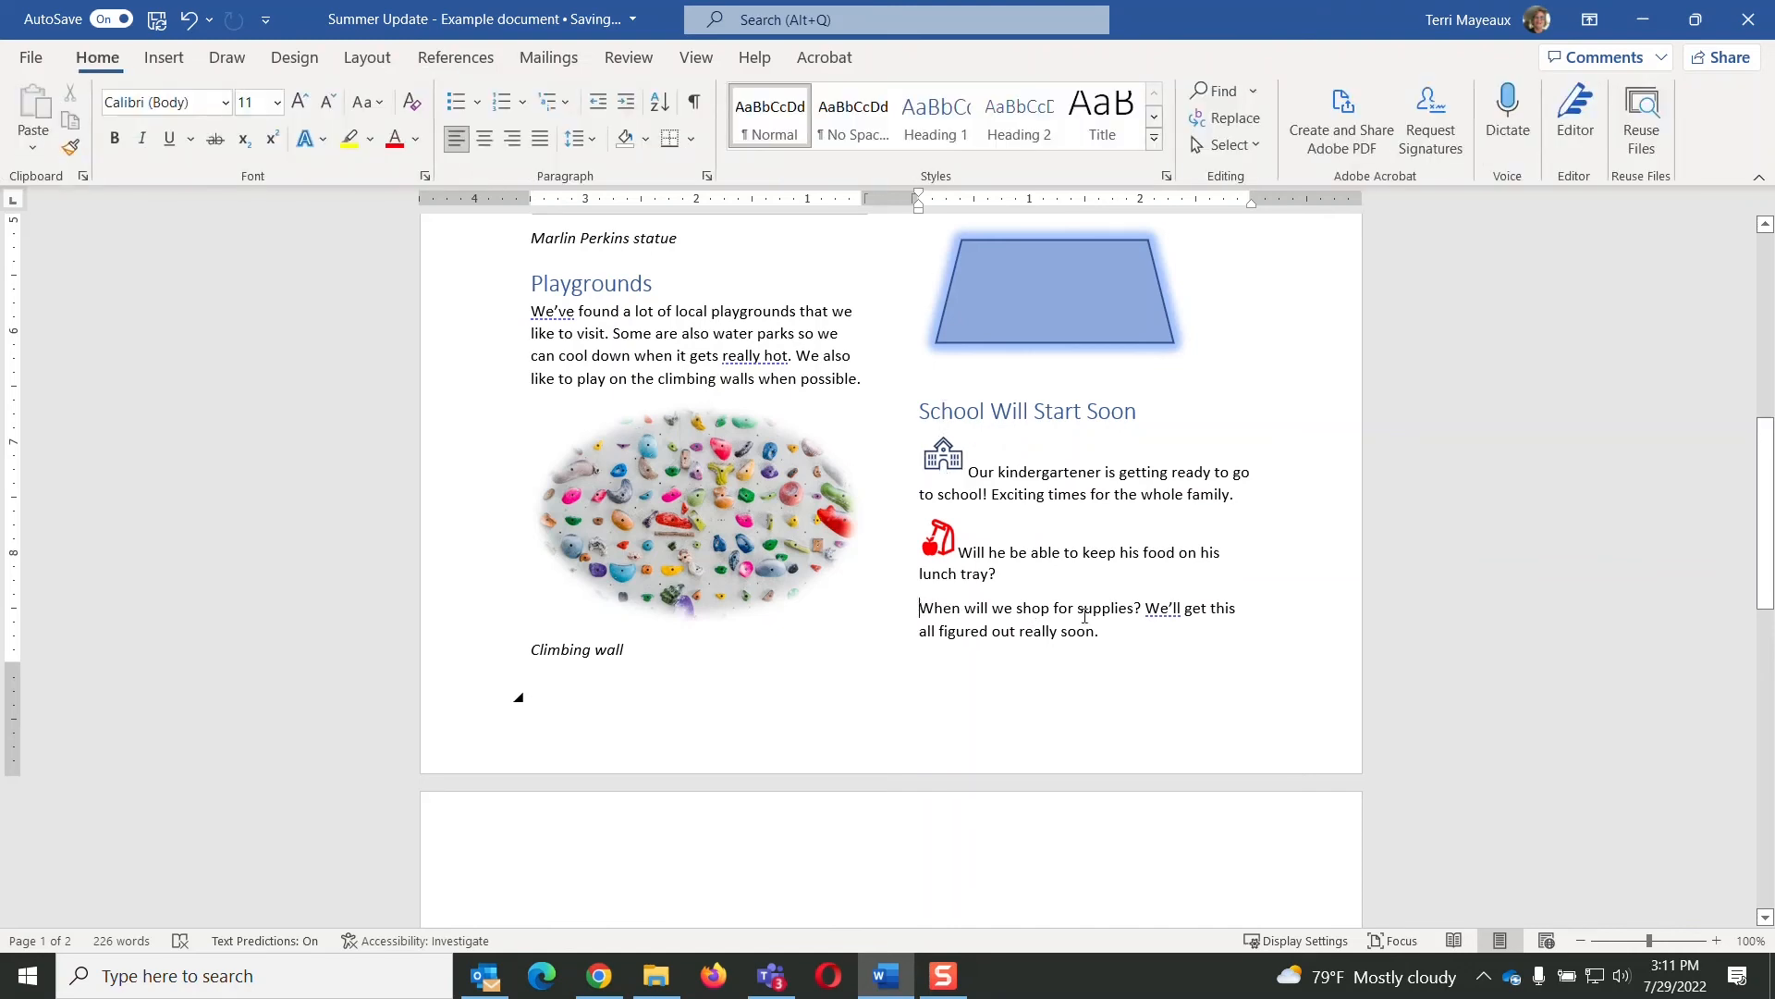
left_click(176, 61)
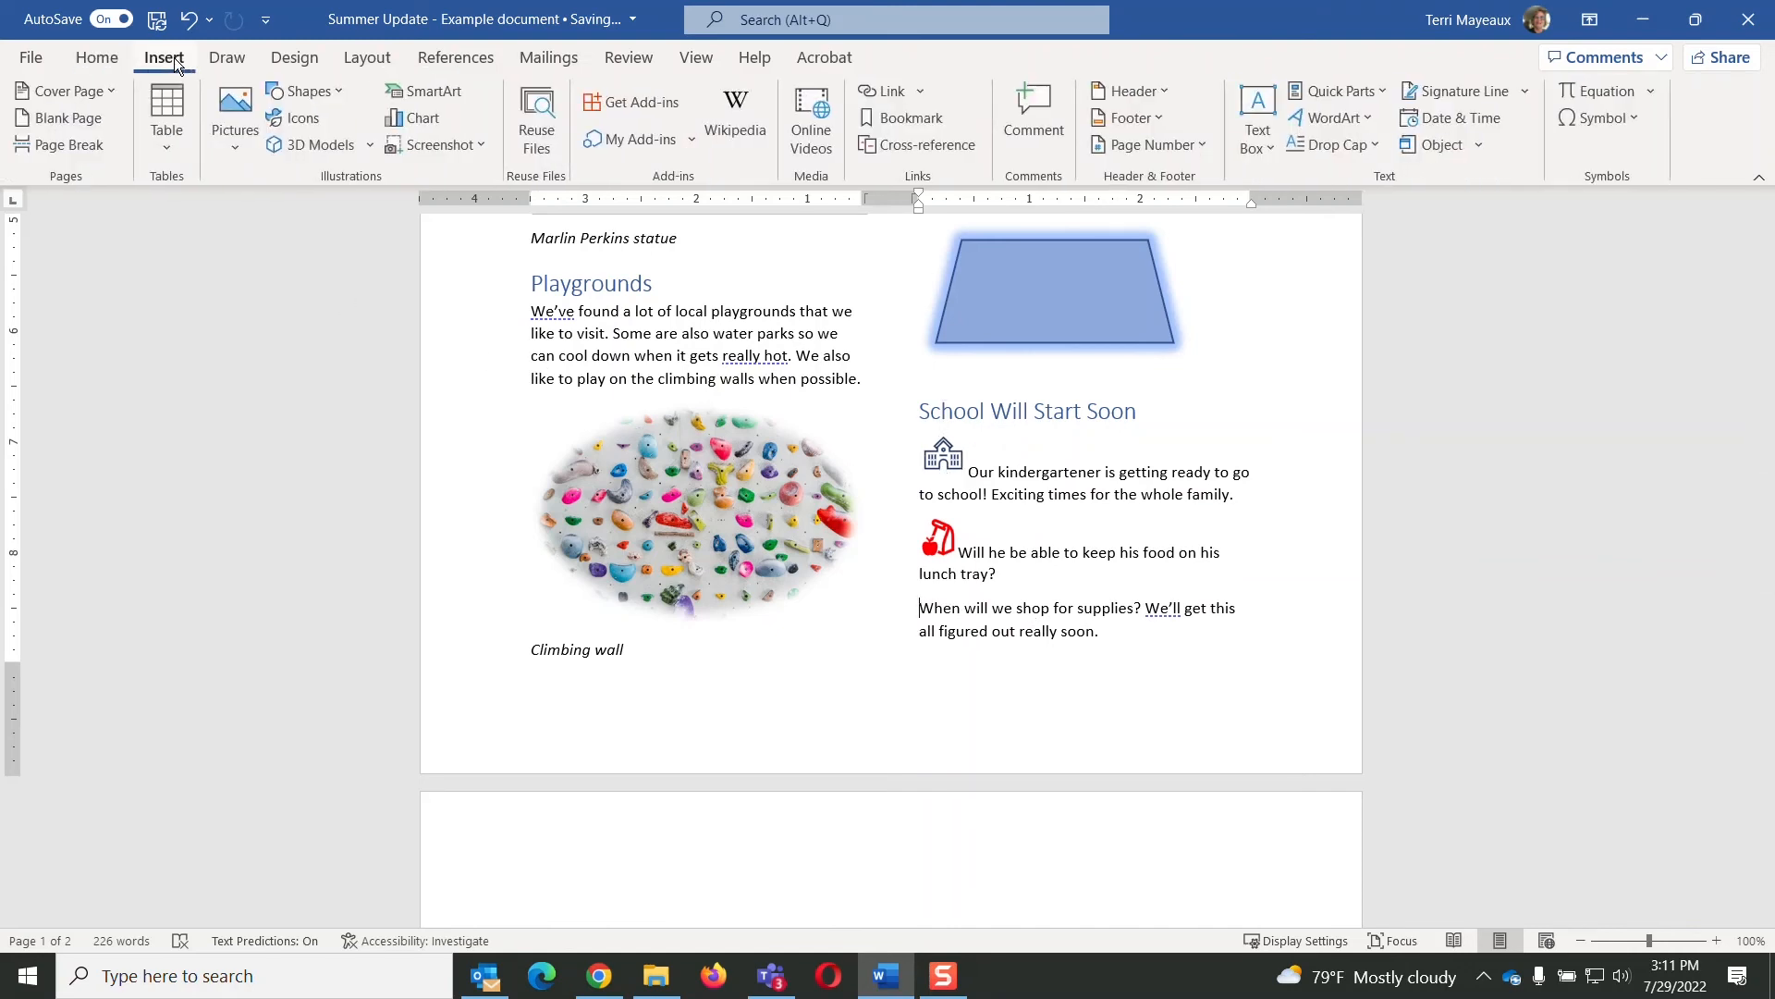
left_click(314, 120)
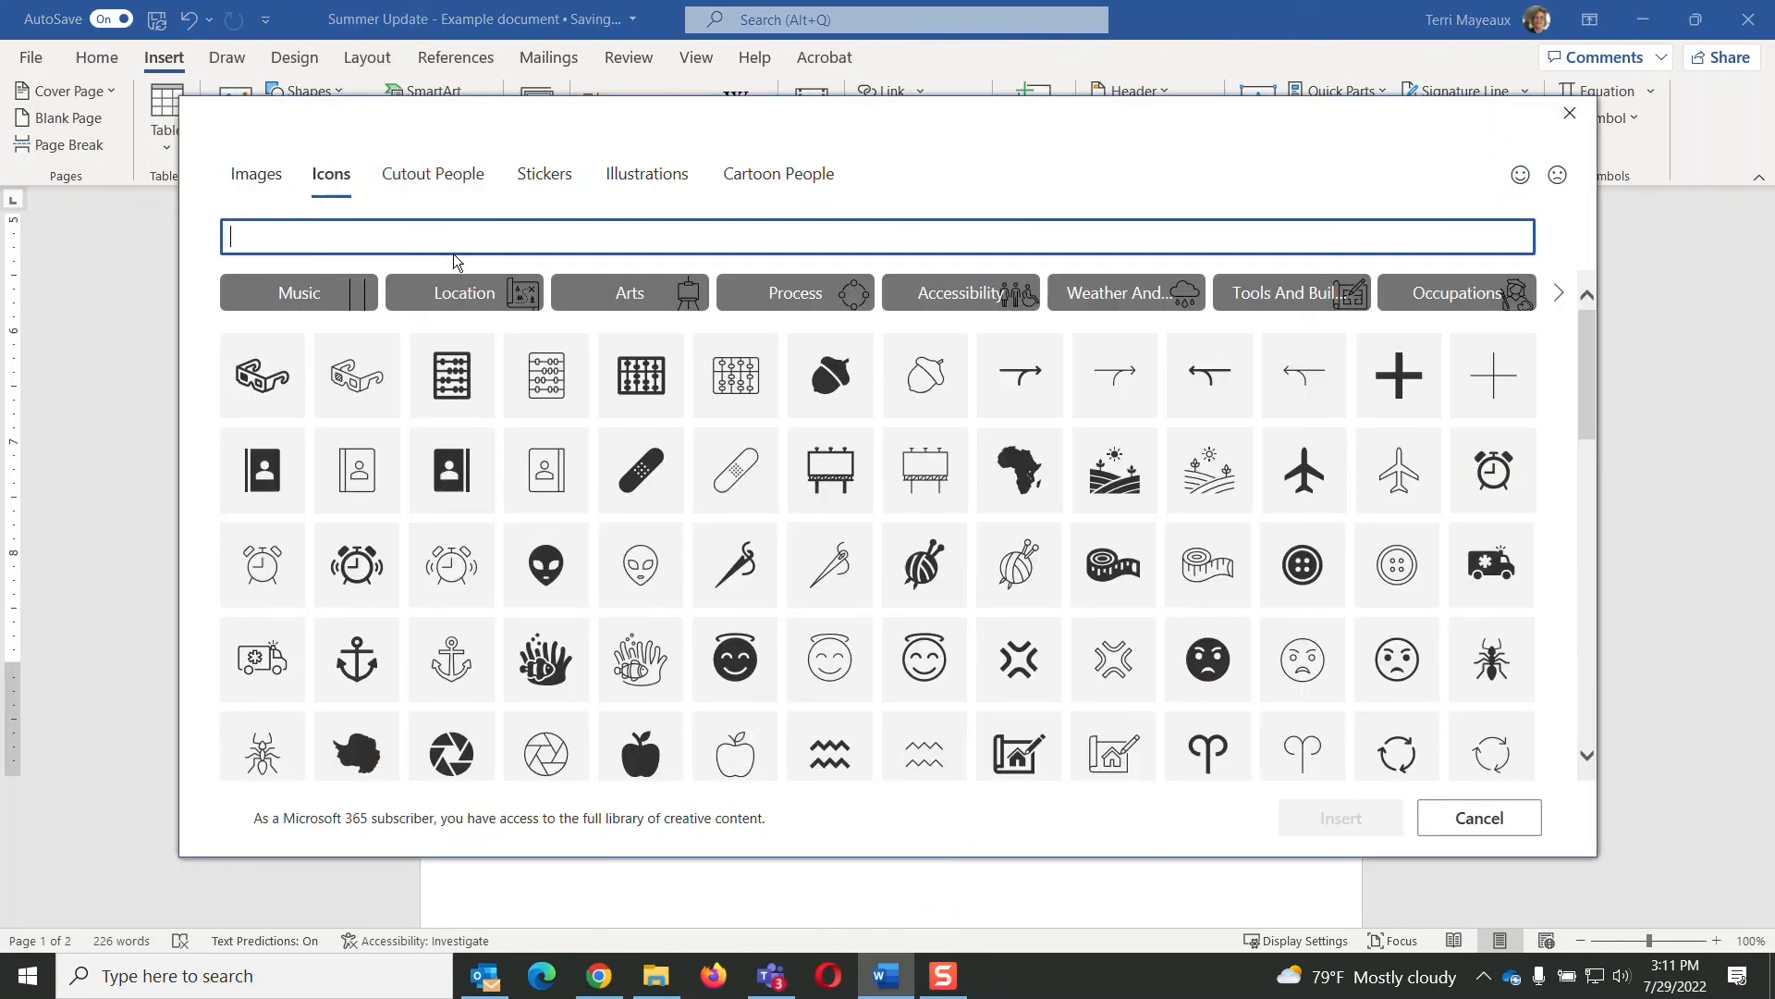
type("pencils")
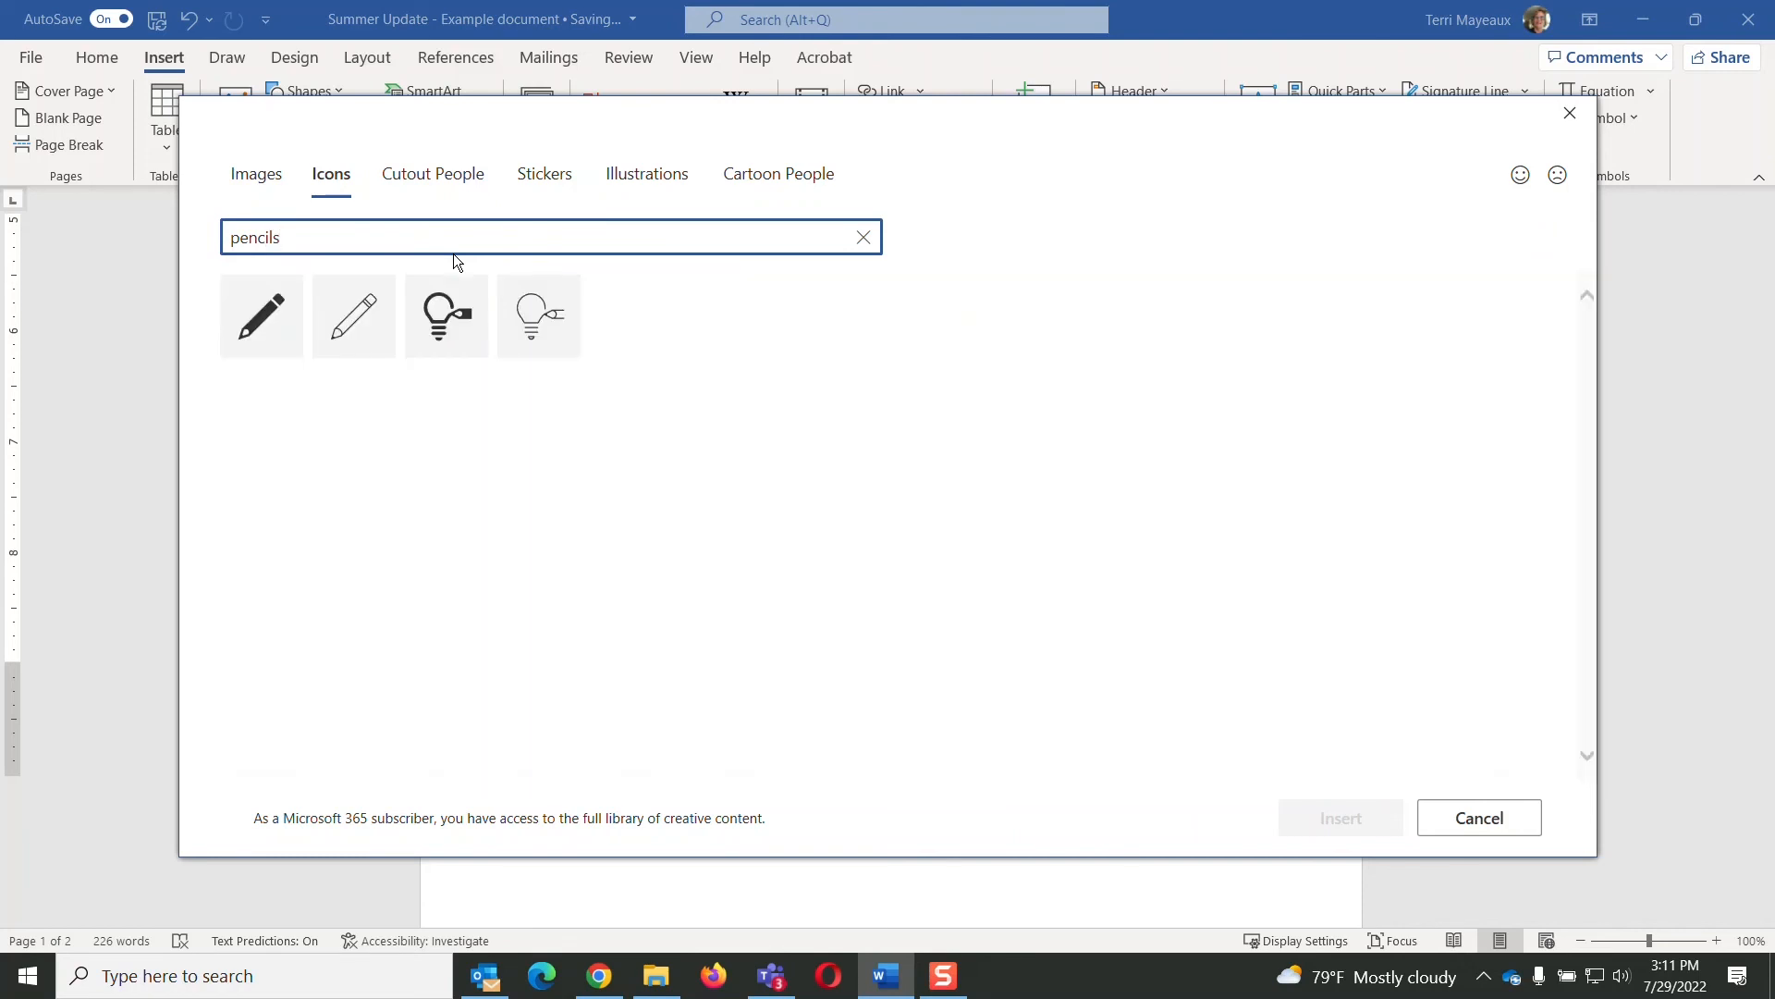
left_click(282, 320)
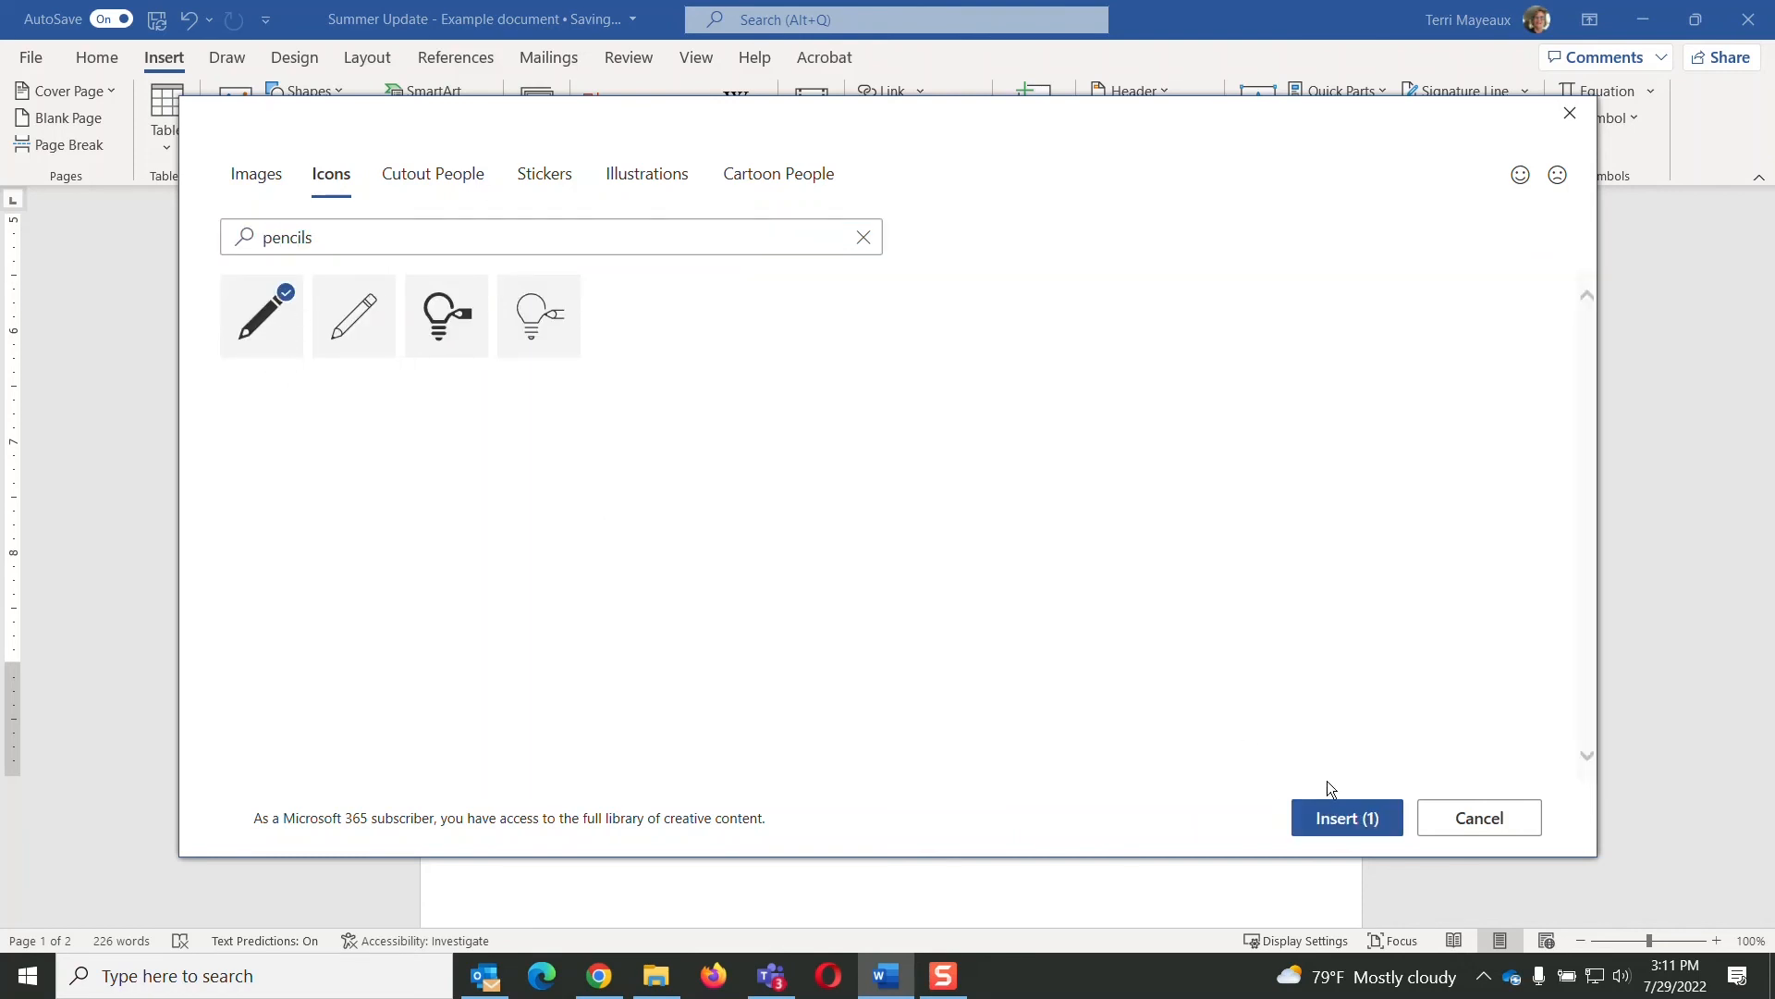
left_click(1343, 816)
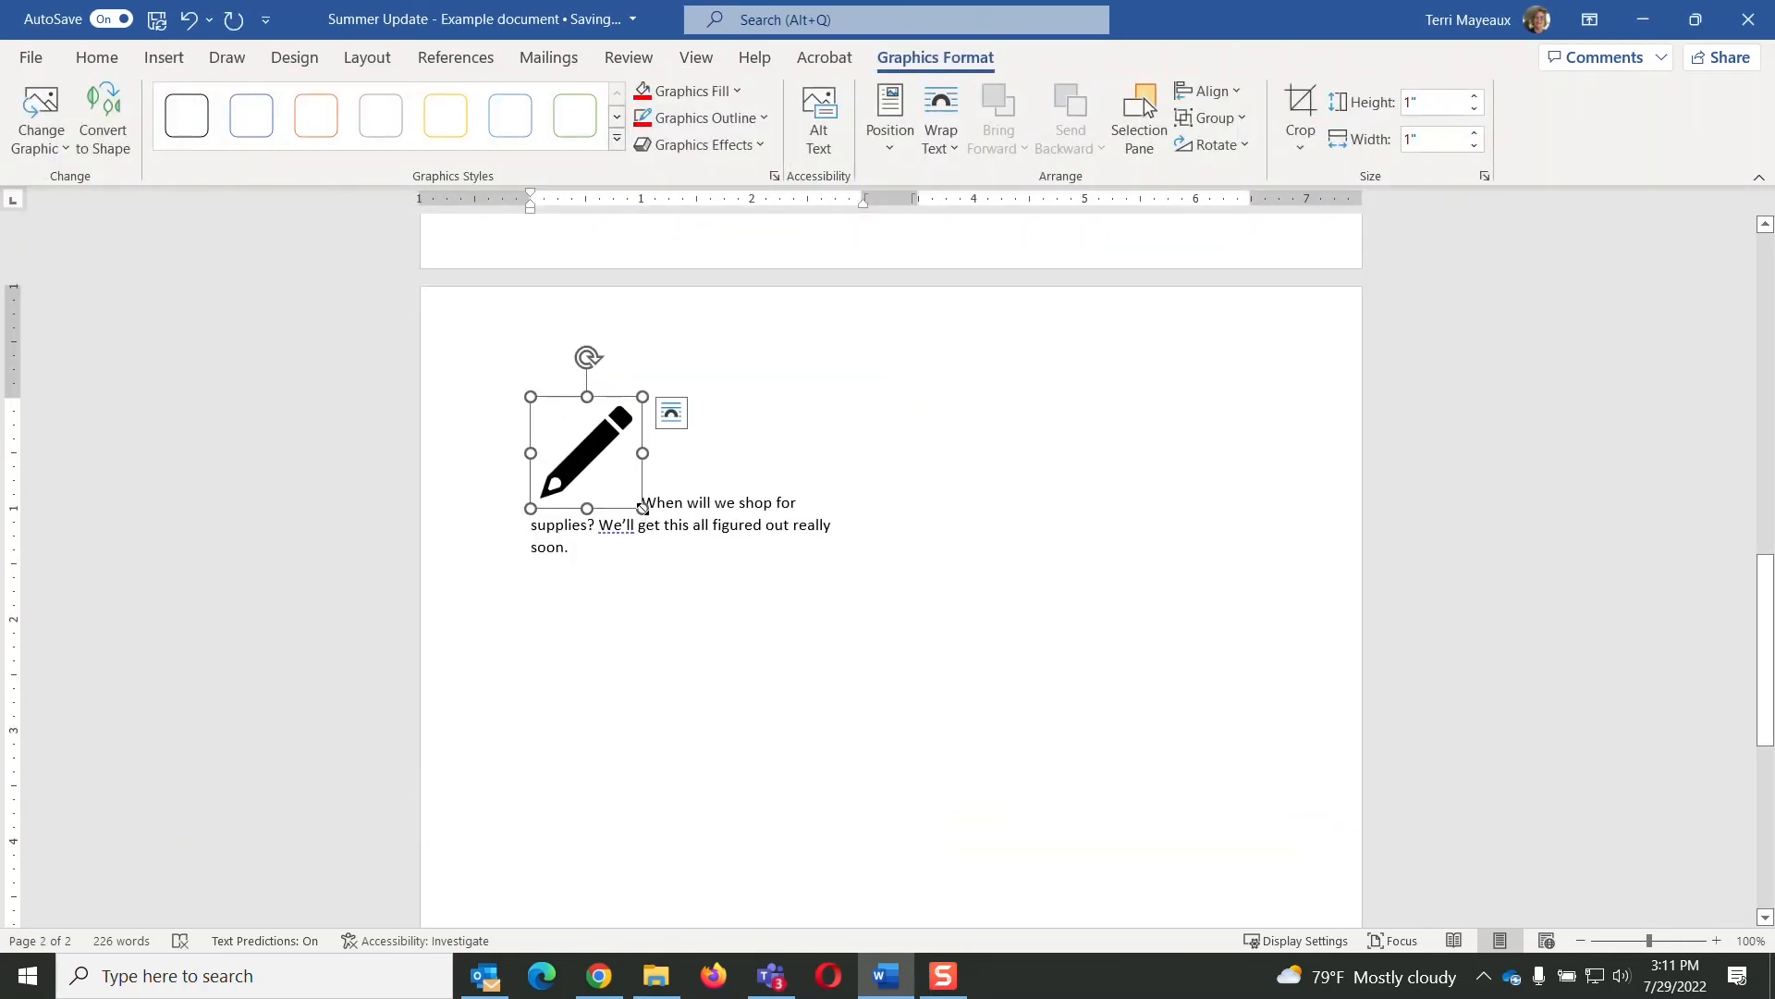
Step: Shrink the pencil icon proportionally to about 0.28" square and fill it with standard yellow
left_click_drag(643, 507, 560, 425)
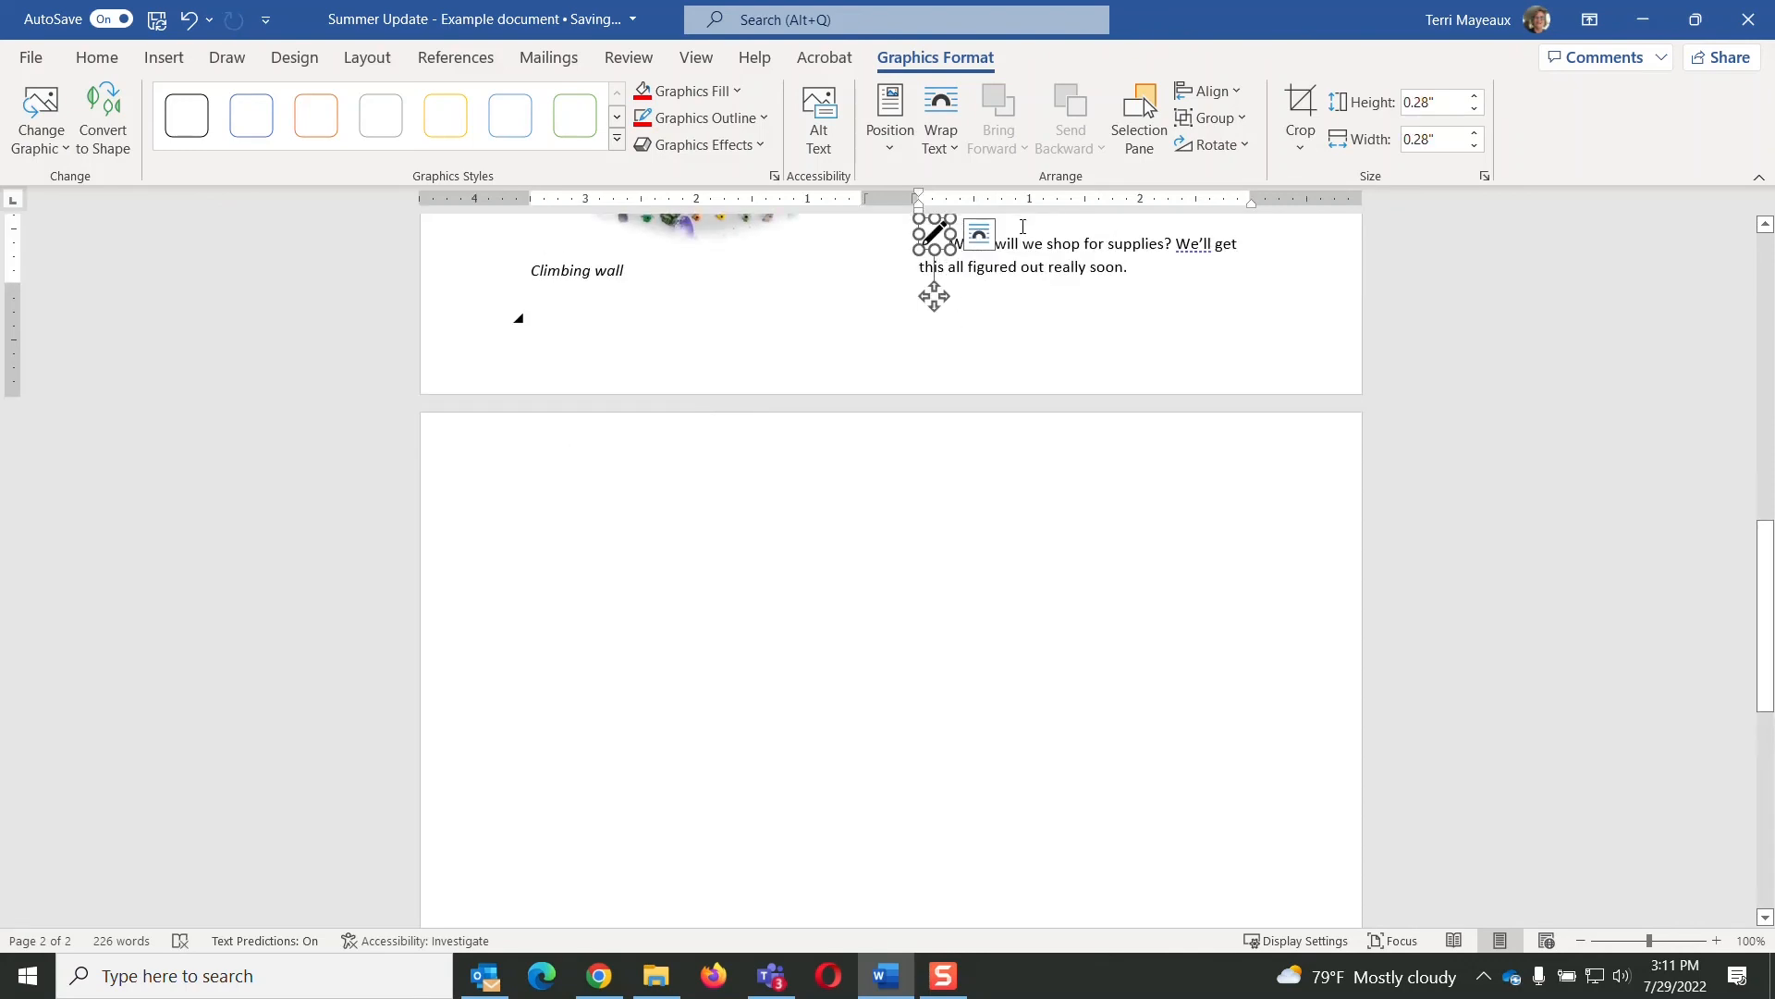
left_click_drag(1766, 563, 1766, 465)
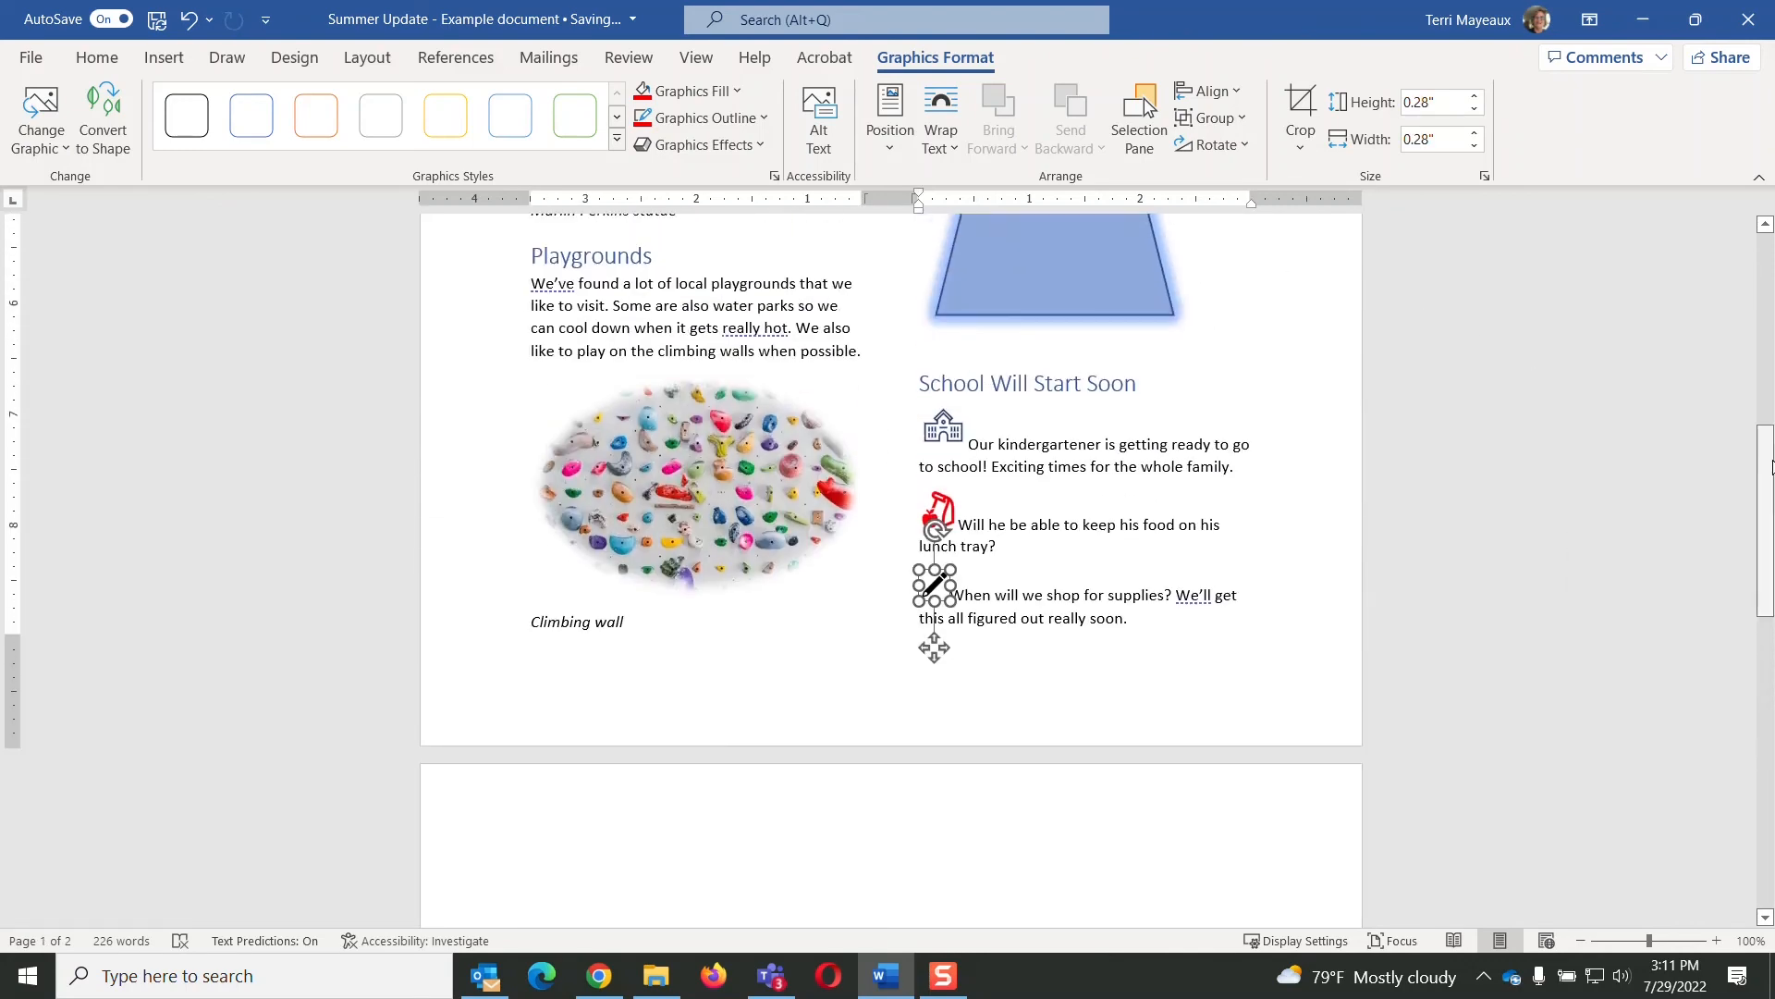
left_click(737, 89)
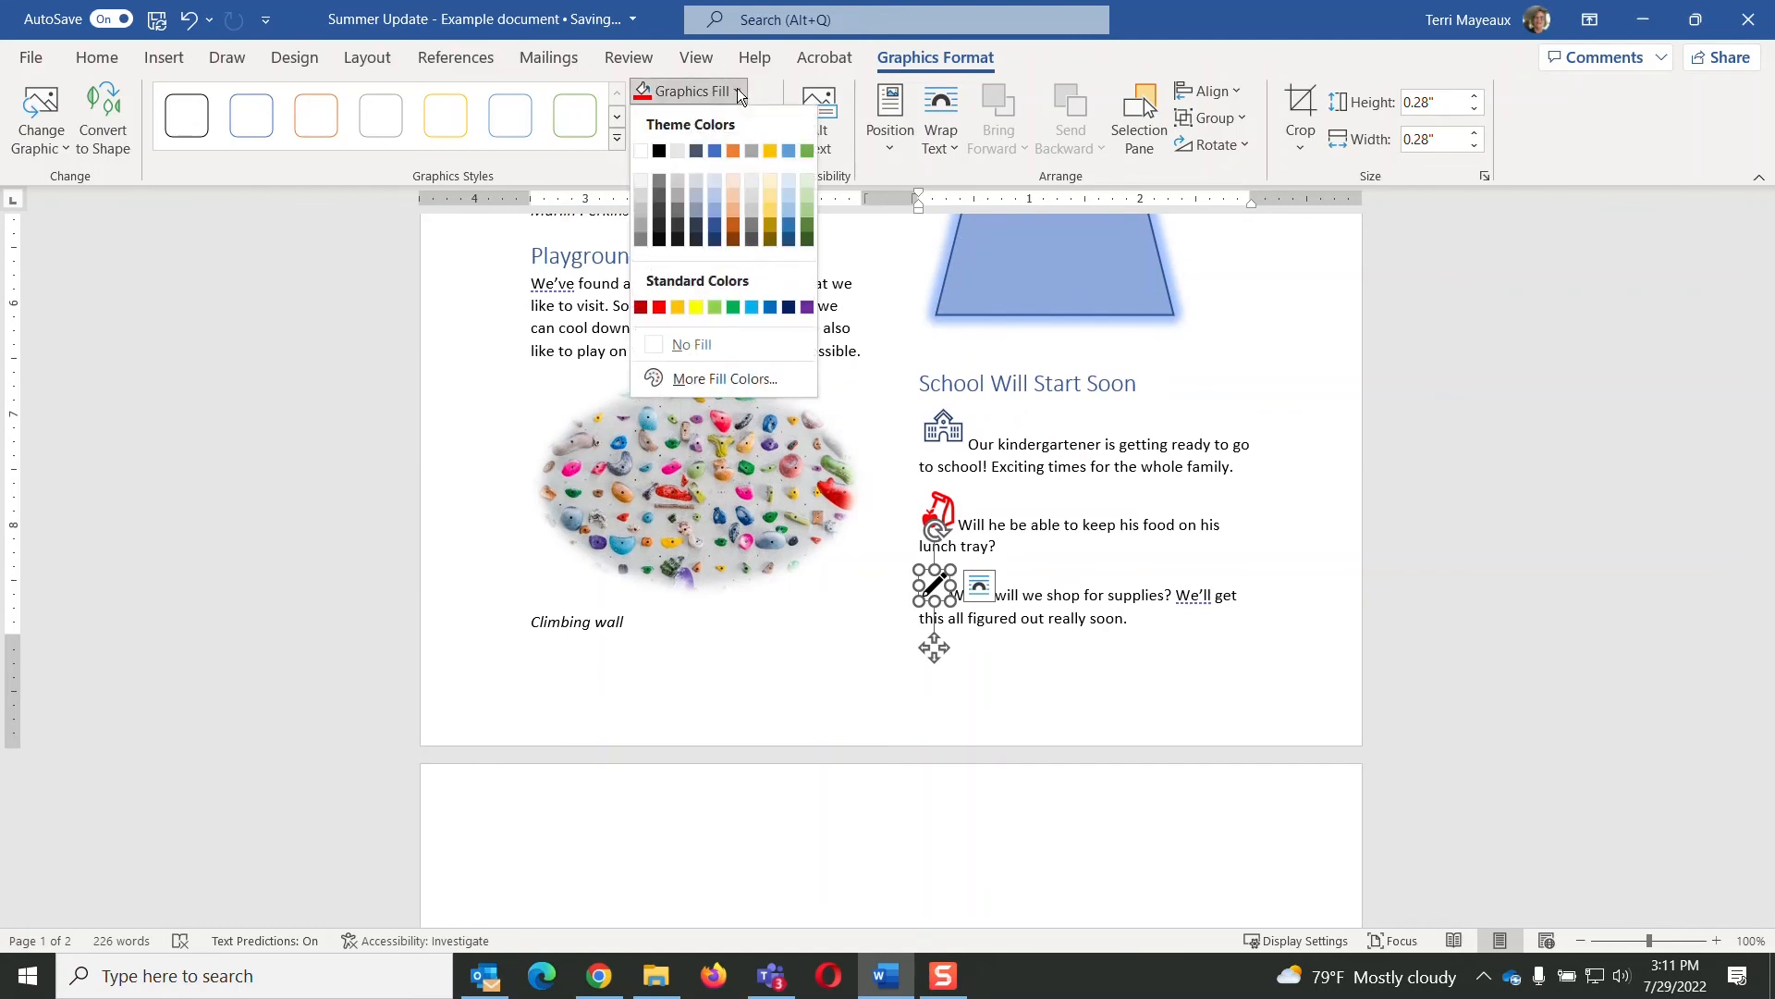
left_click(696, 307)
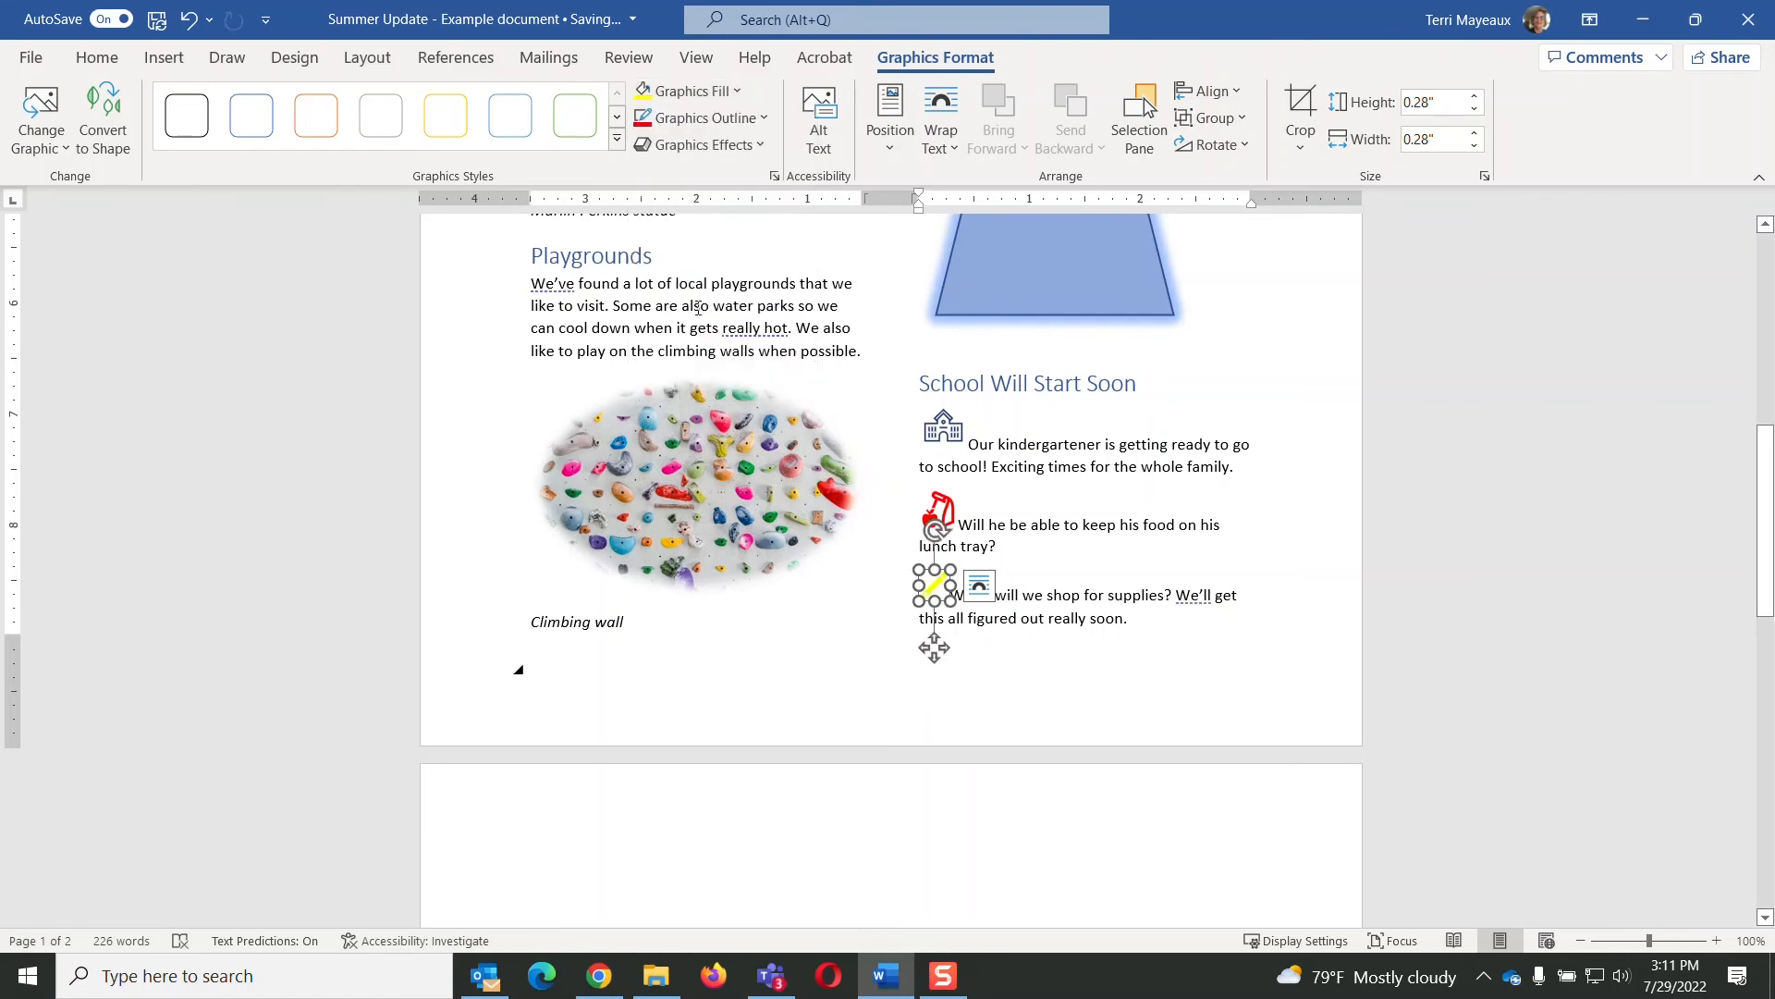
Step: Give the pencil icon a lighter gold theme color outline and deselect it
left_click(764, 117)
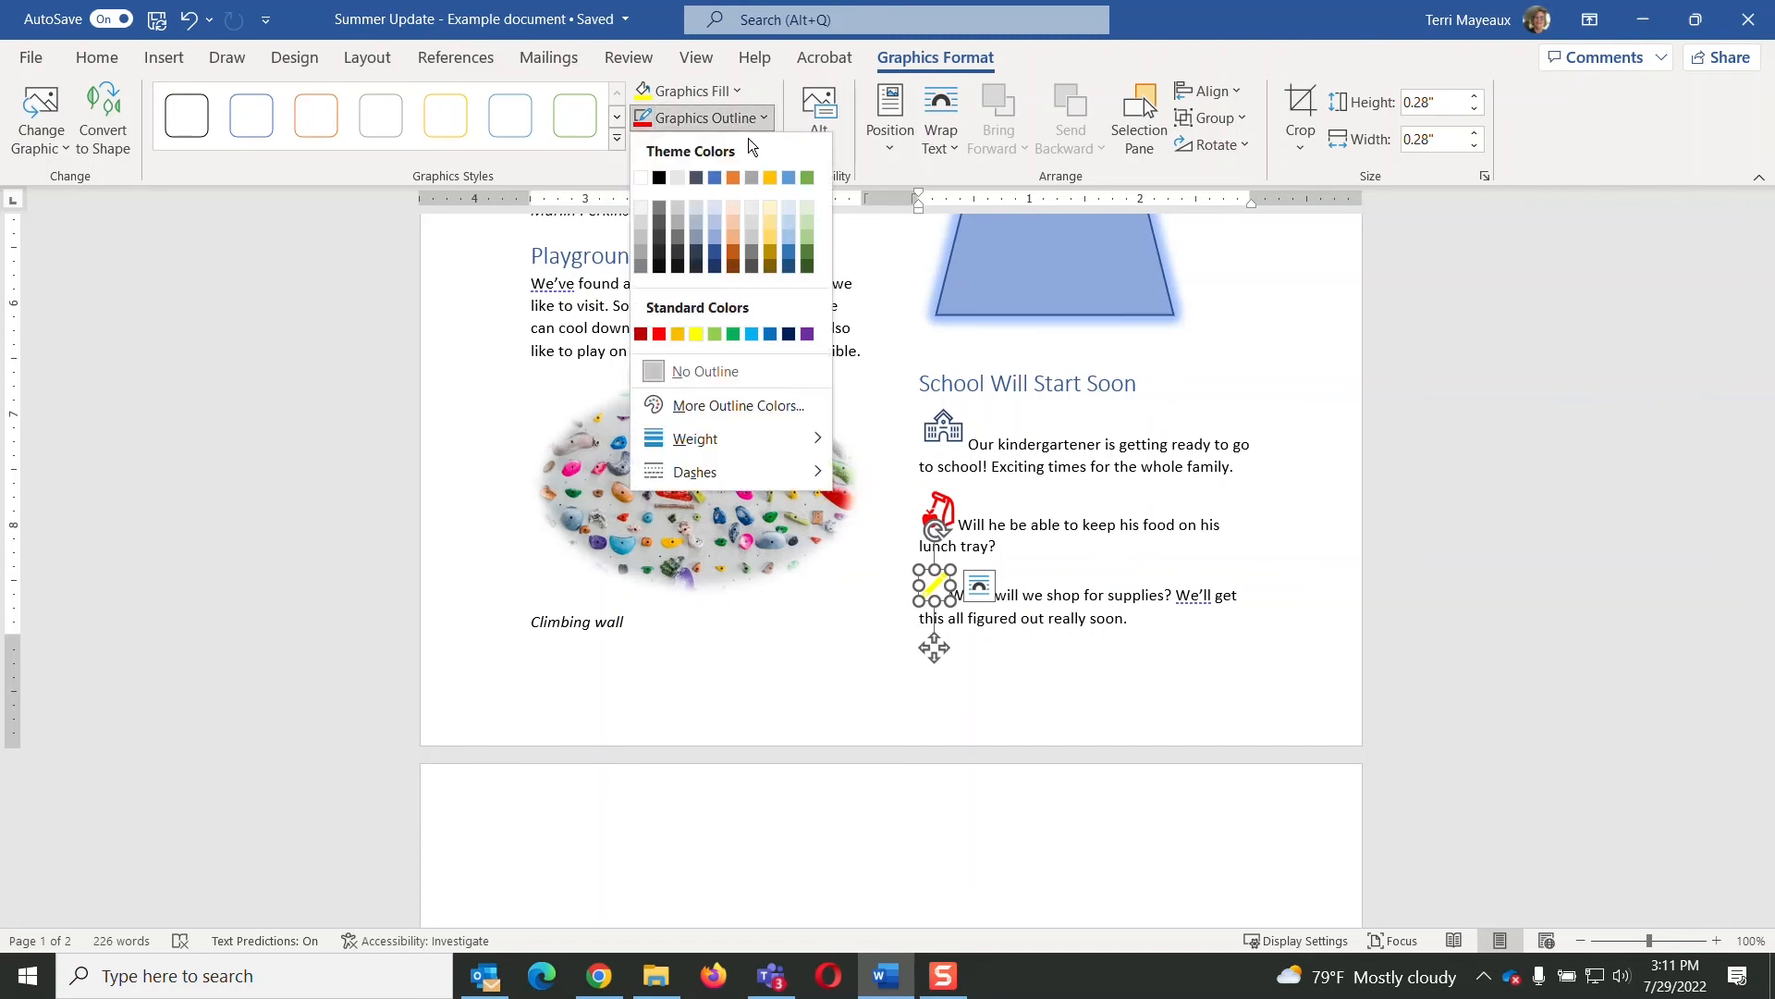
left_click(769, 234)
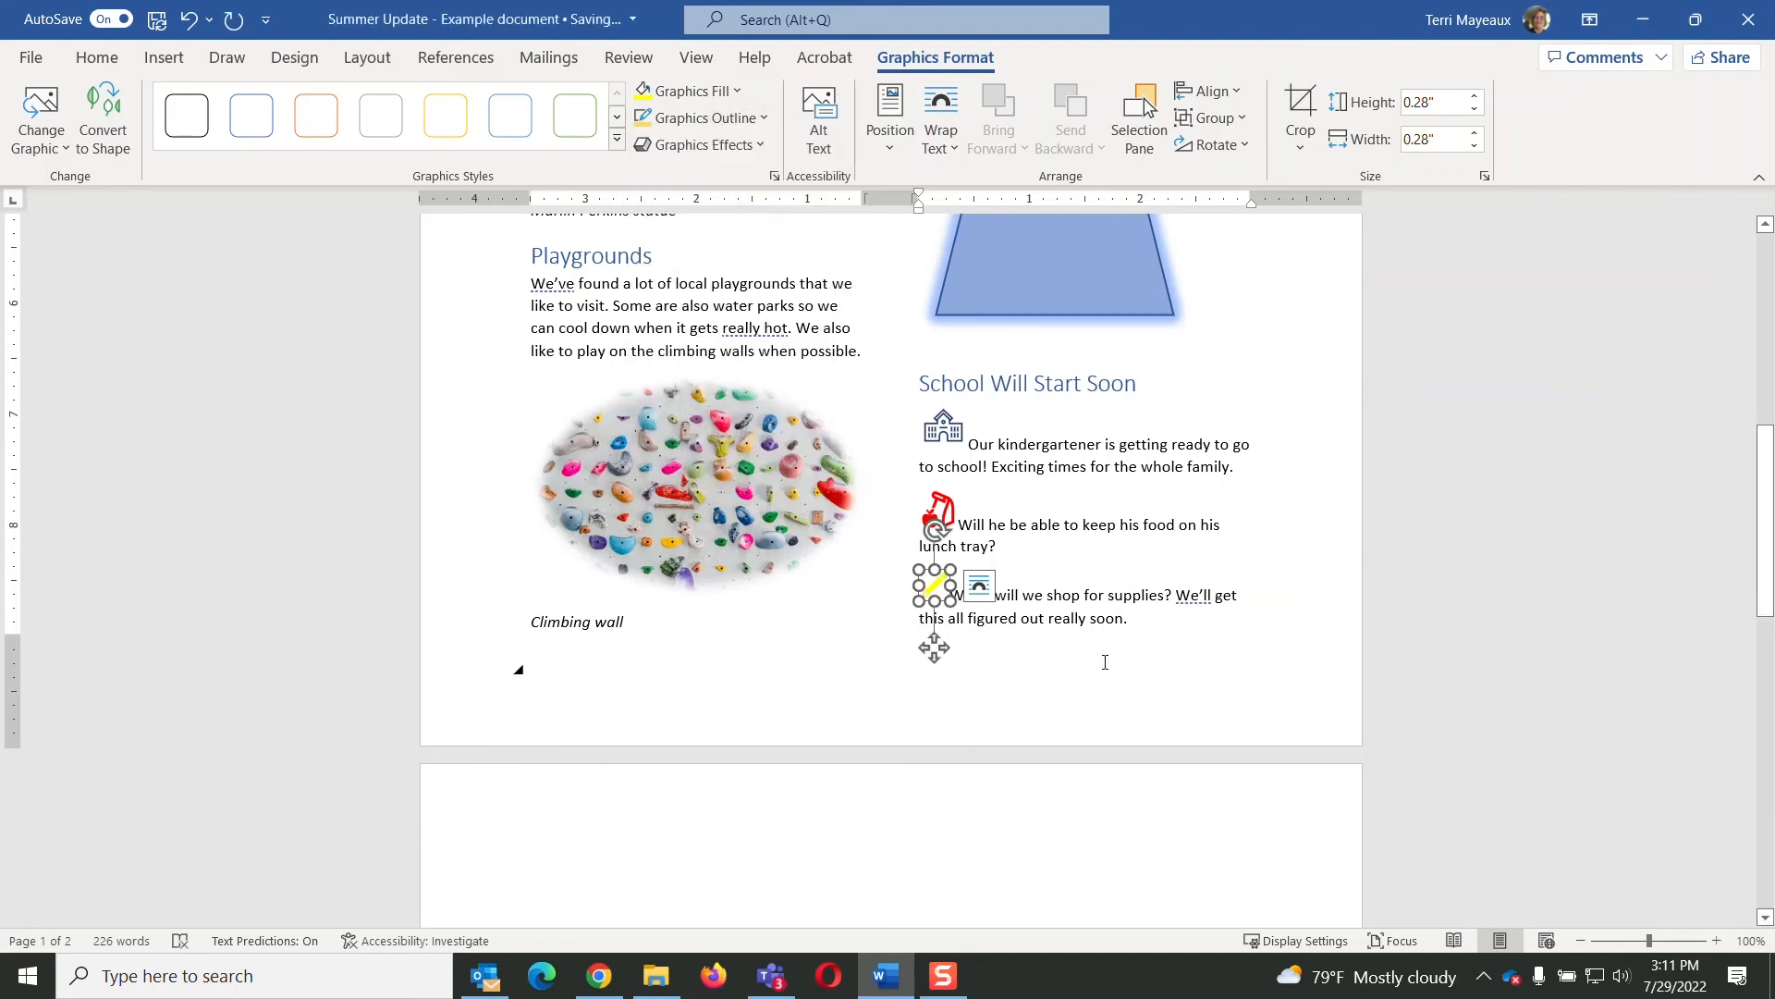
left_click(1173, 634)
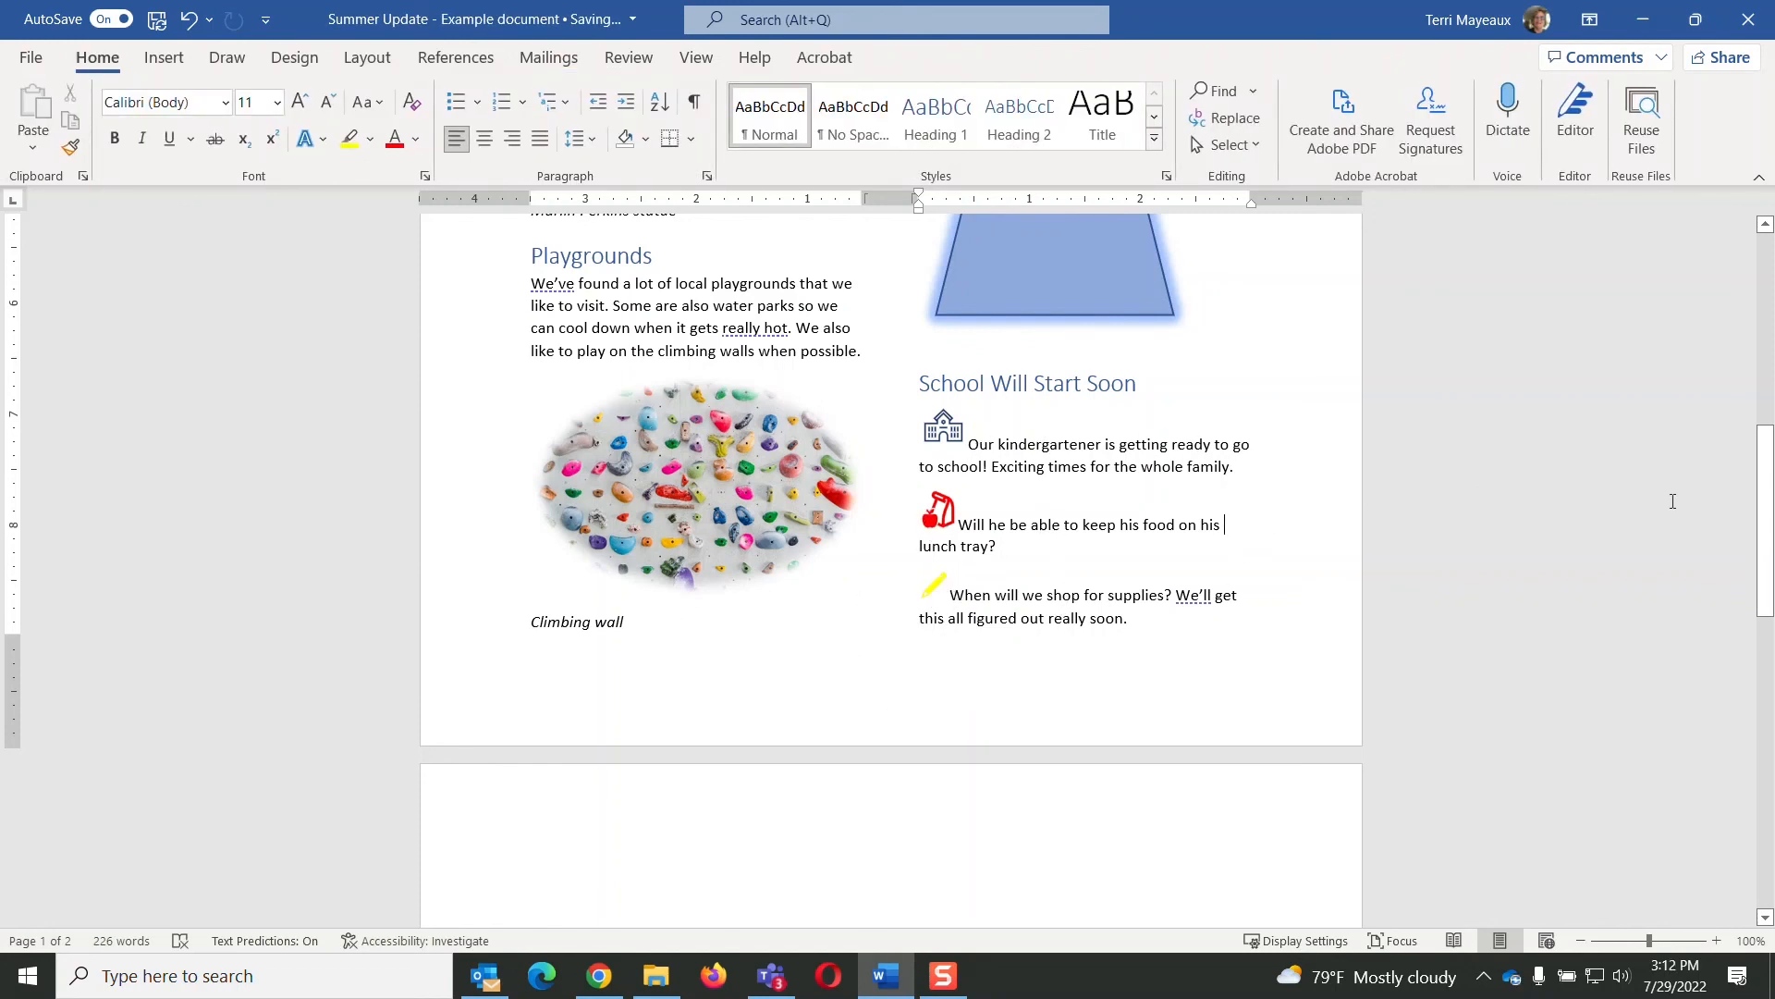
Step: Slightly reduce the width and height of the blue trapezoid under New Backyard Play Area
left_click_drag(1766, 471, 1766, 414)
left_click(1113, 523)
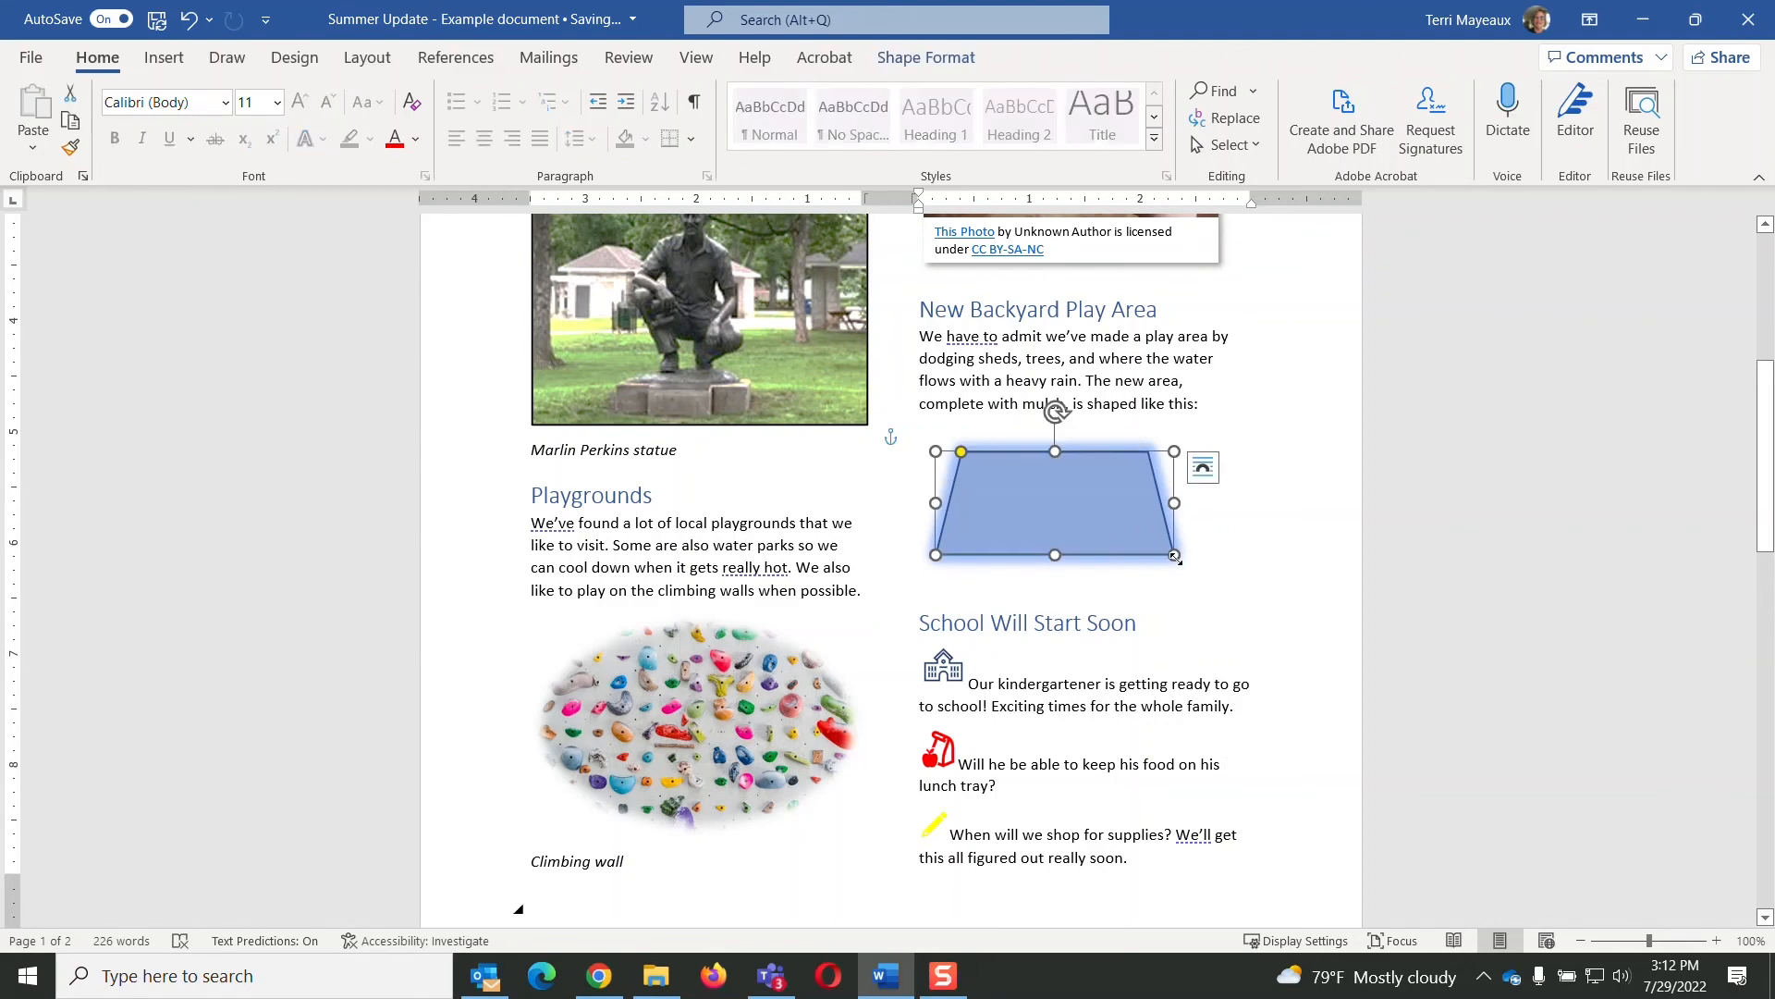
left_click_drag(1176, 557, 1161, 541)
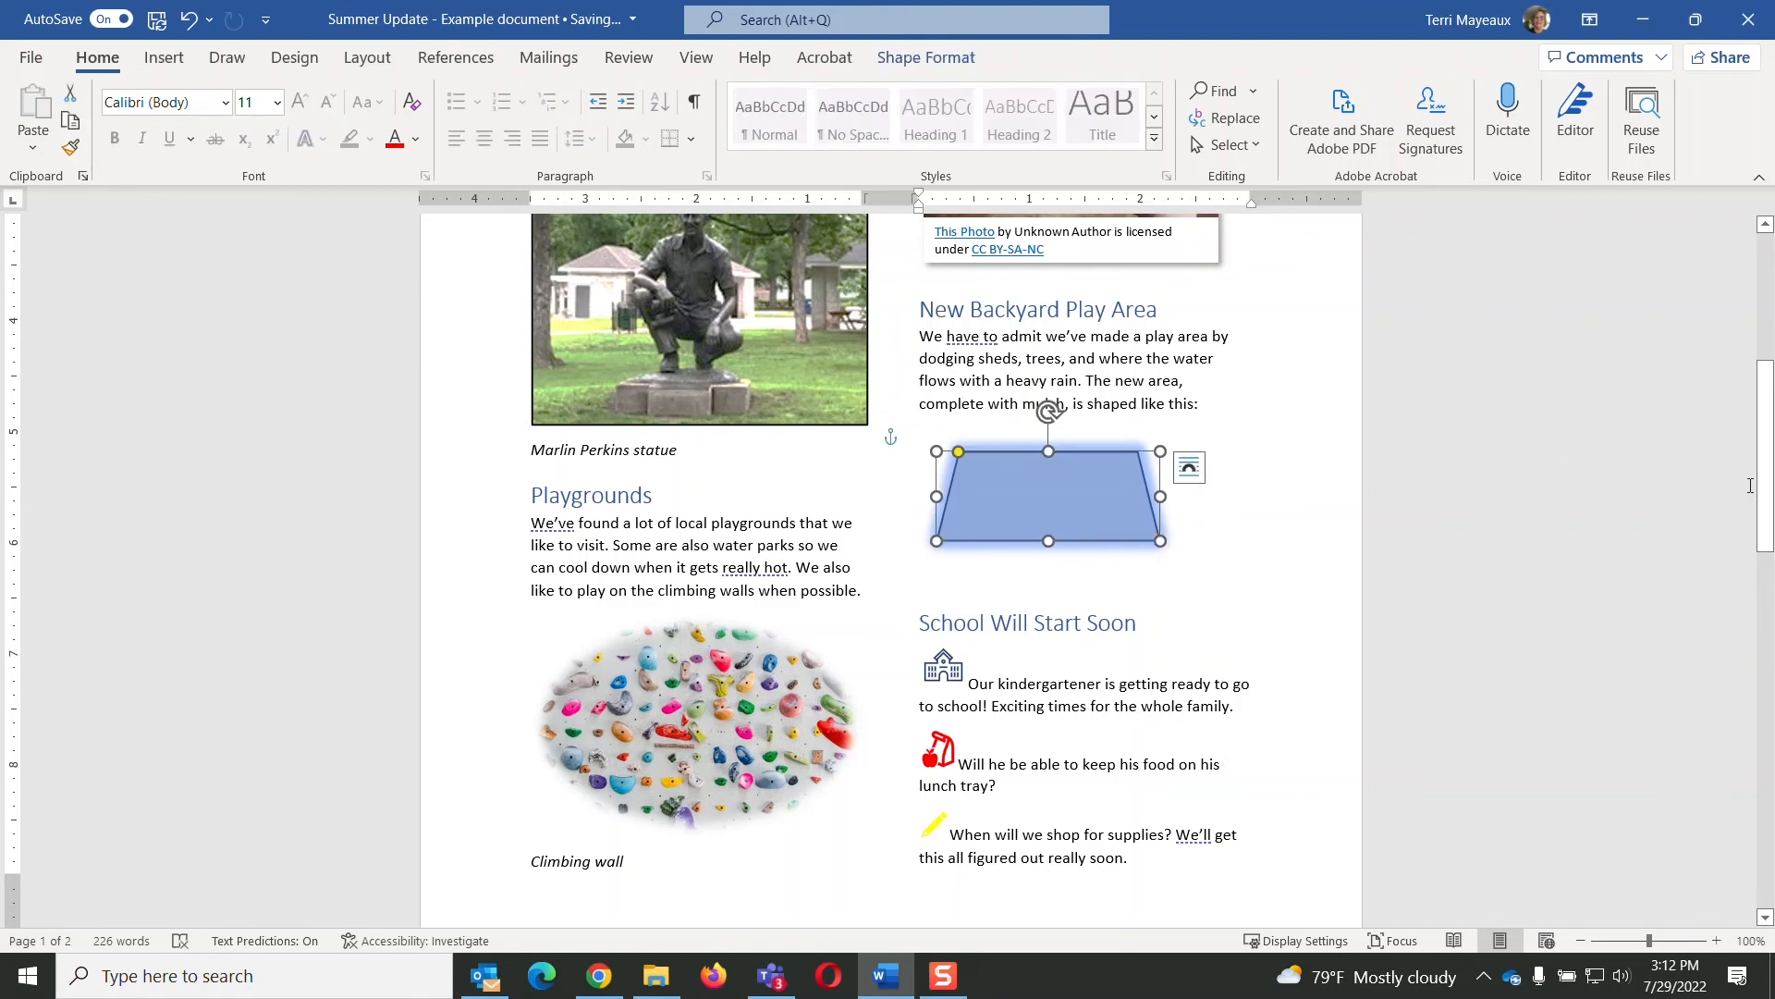
Step: Shrink the tablet picture under New Tablet slightly so the newsletter fits on one page
left_click_drag(1761, 485, 1762, 396)
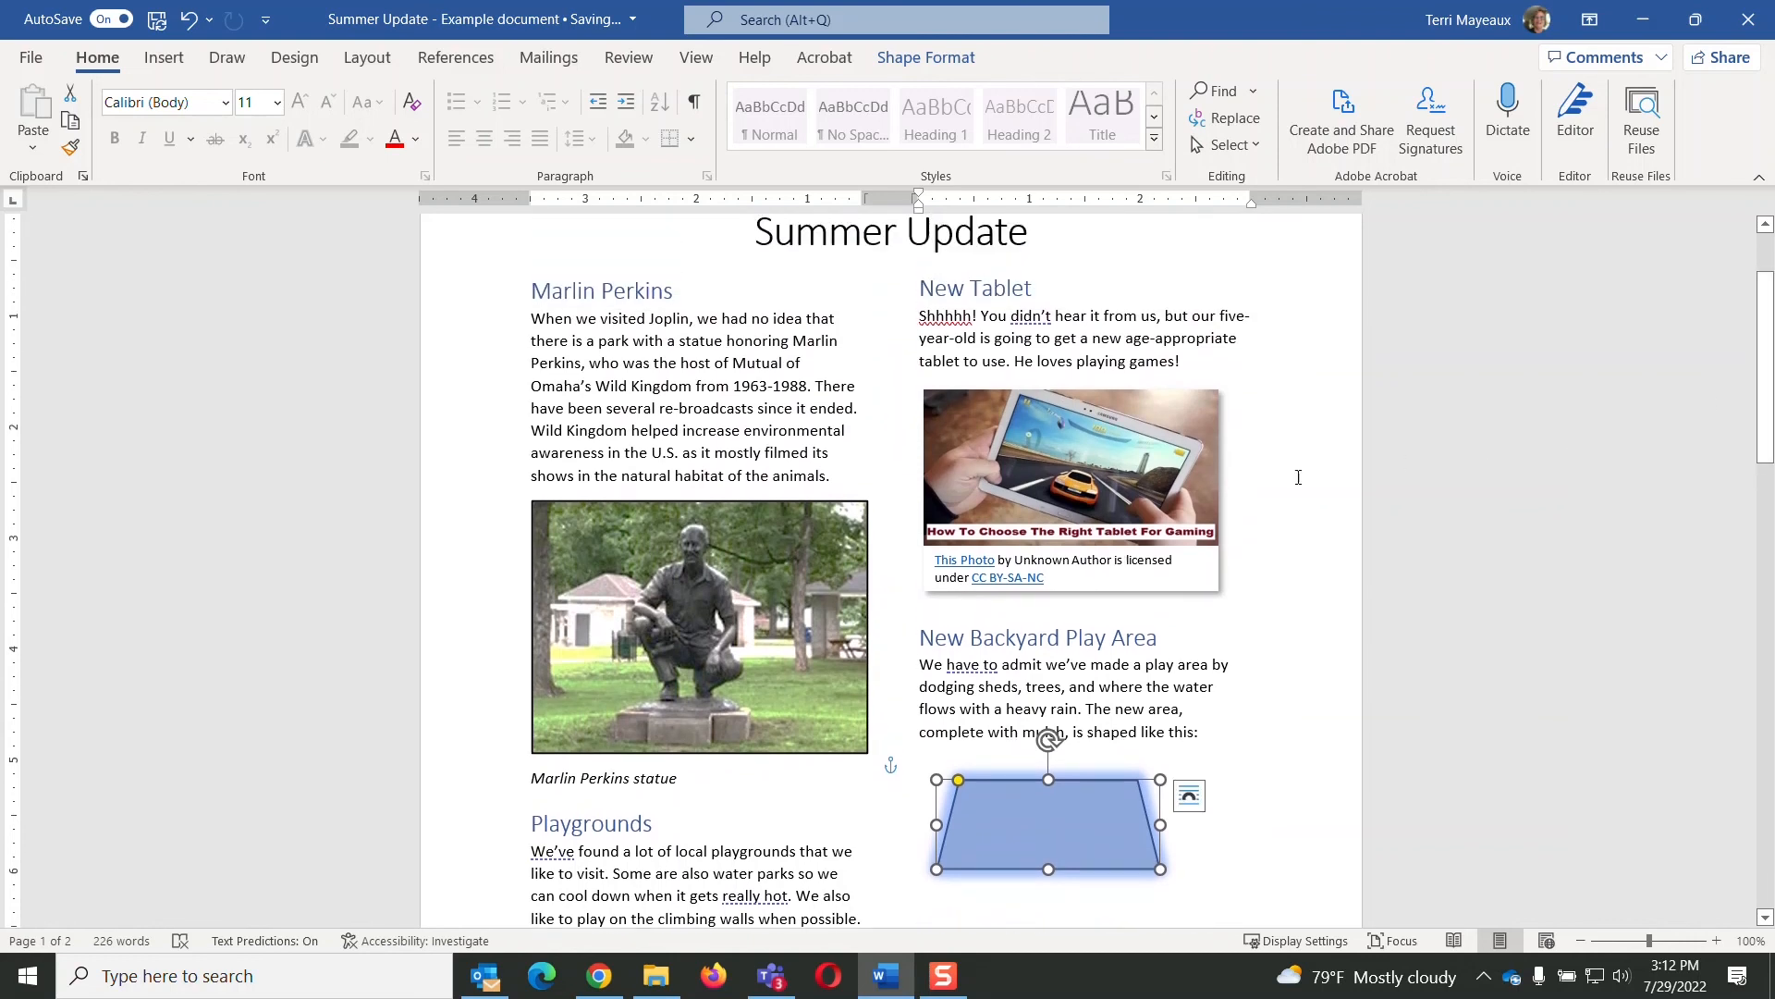
left_click(1167, 529)
left_click_drag(1227, 597, 1203, 564)
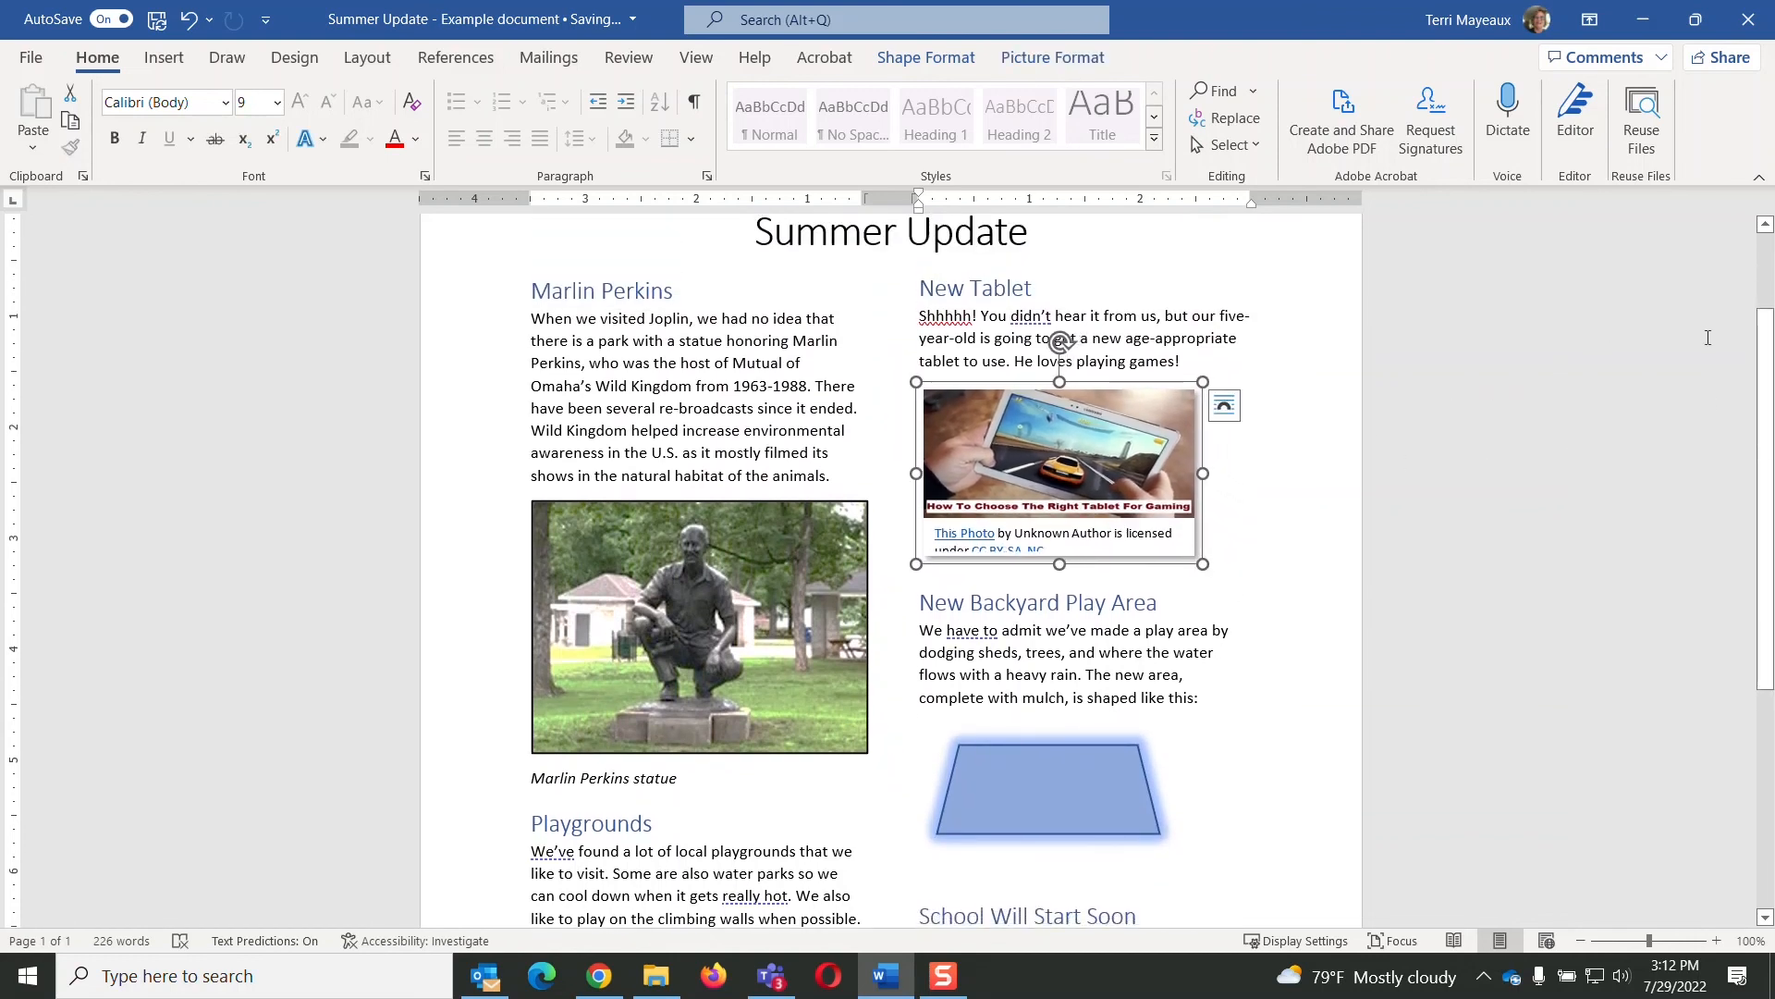
Step: Review the lower part of the newsletter and examine the whole page layout in the print preview
left_click_drag(1761, 368, 1745, 538)
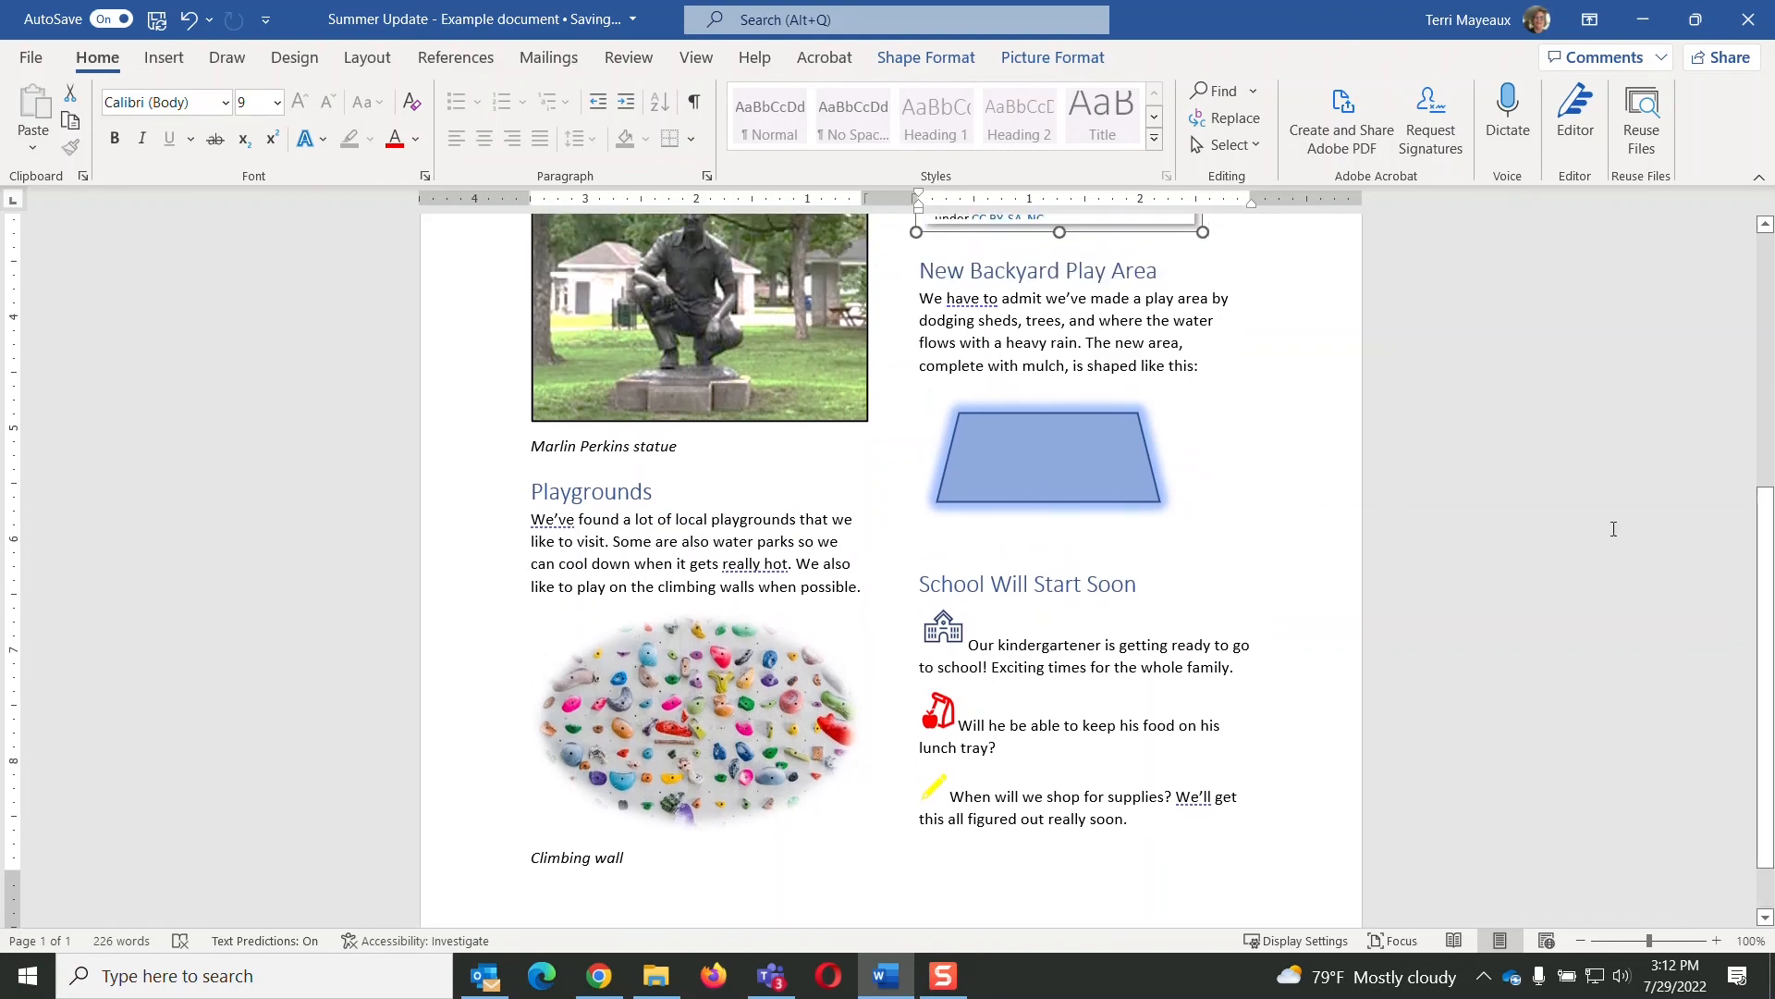
left_click(36, 57)
left_click(79, 429)
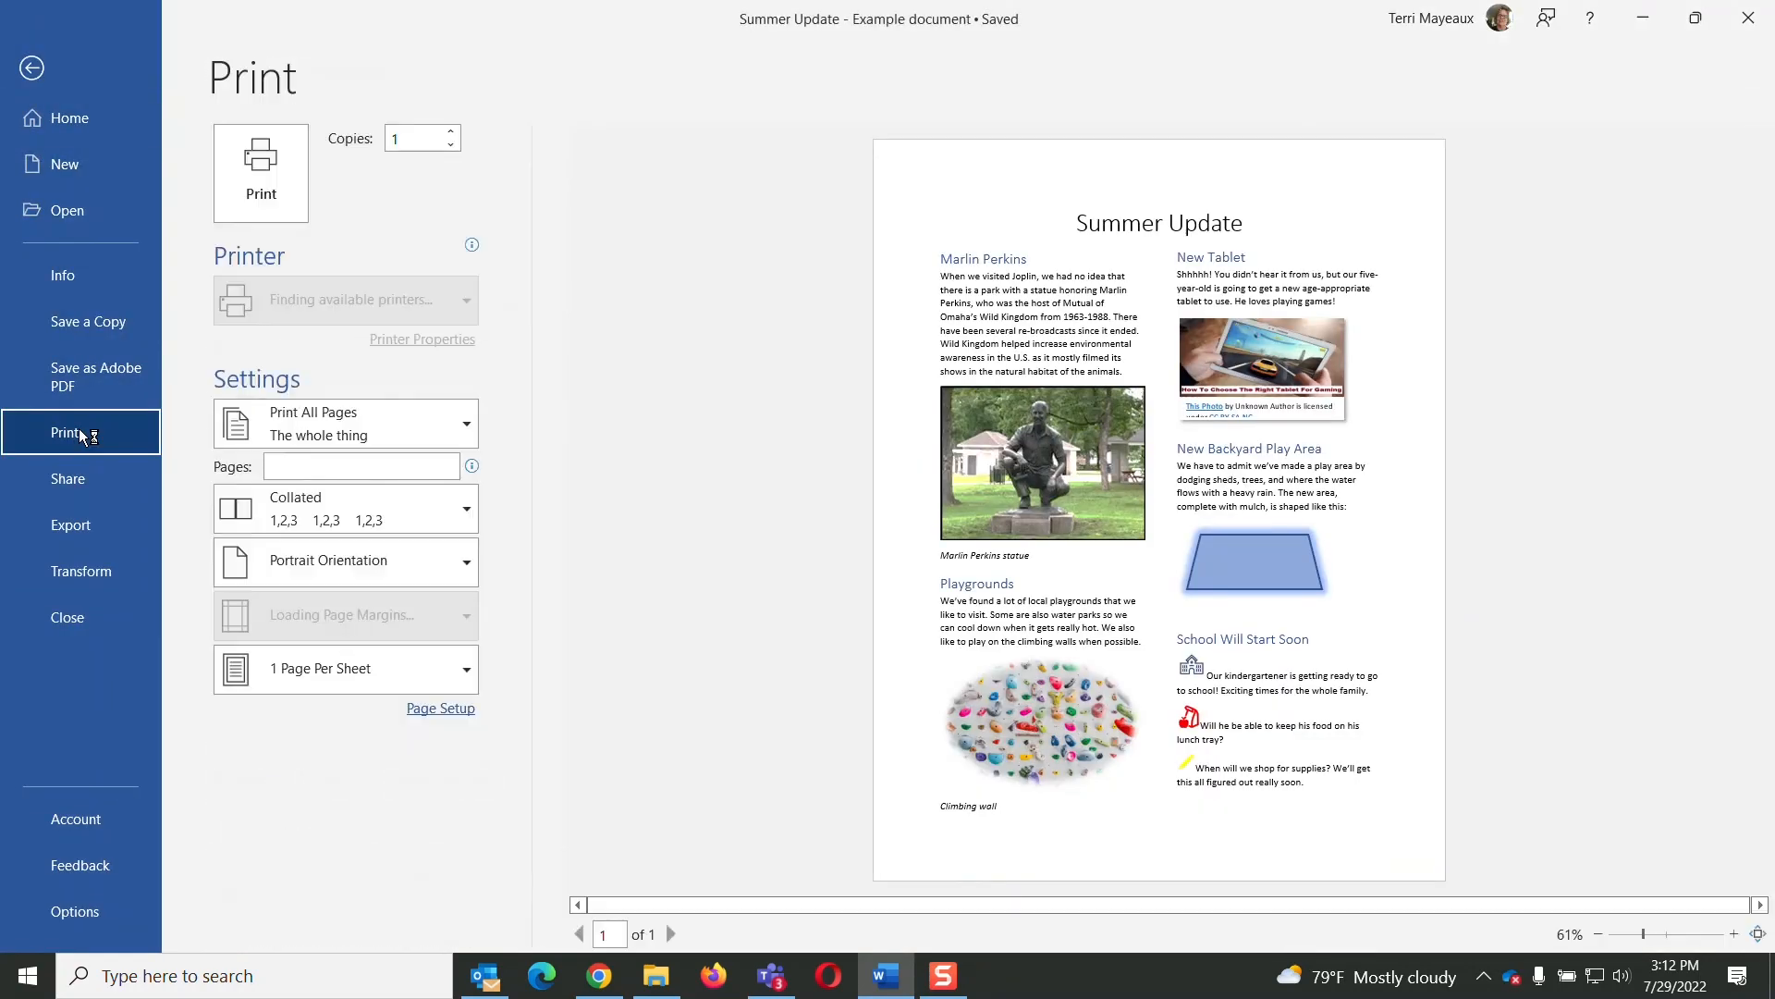